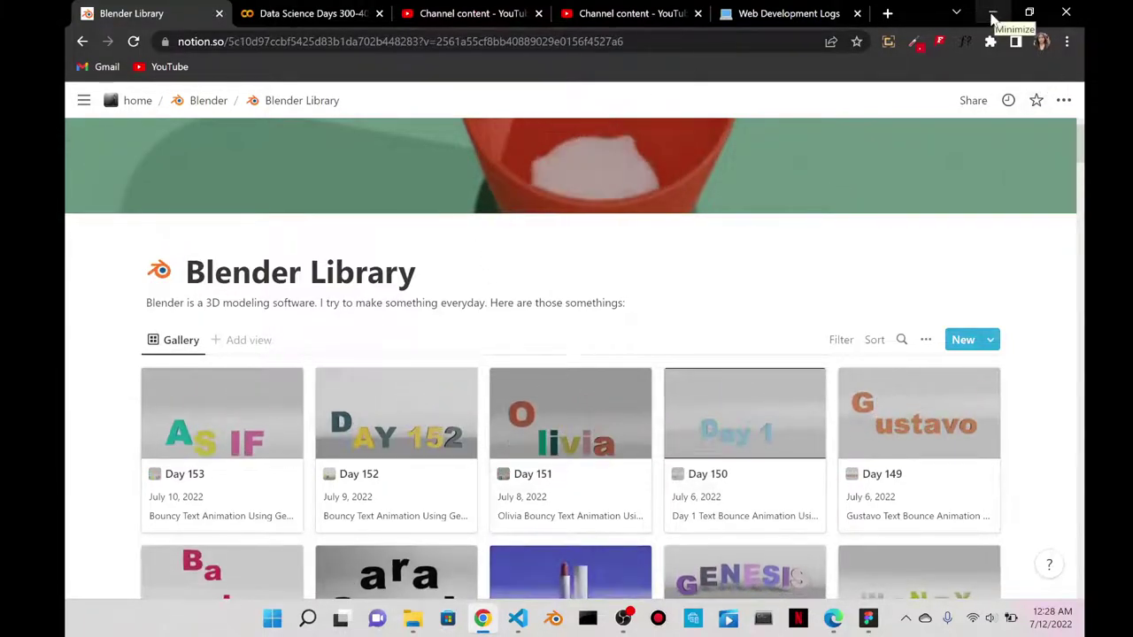
scroll(584, 336, down, 1)
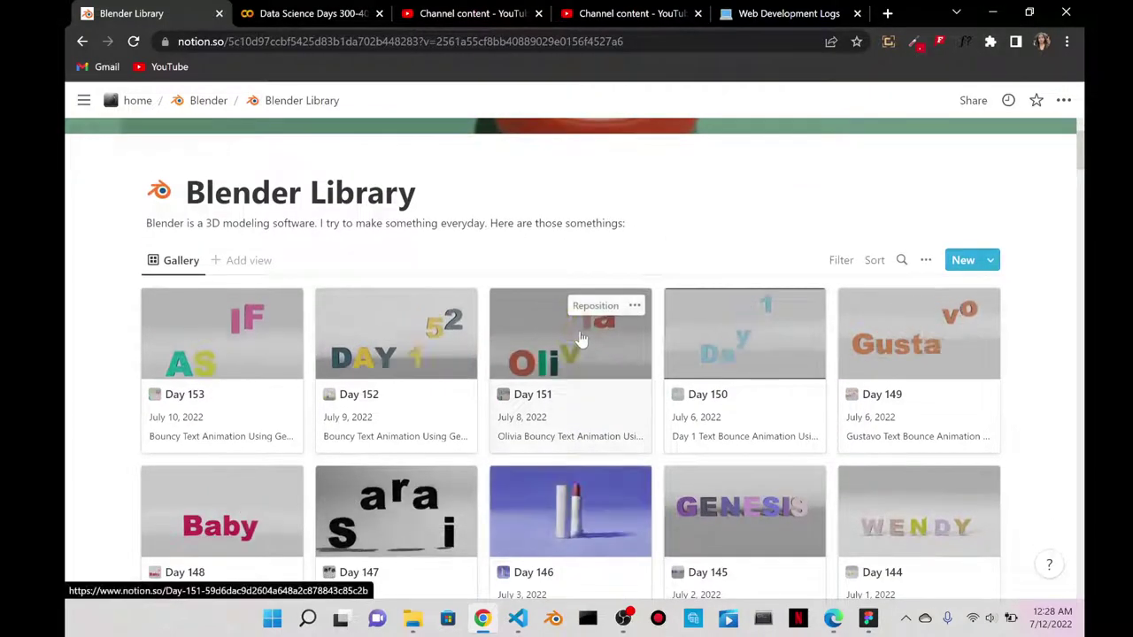
scroll(580, 341, down, 2)
scroll(576, 362, up, 2)
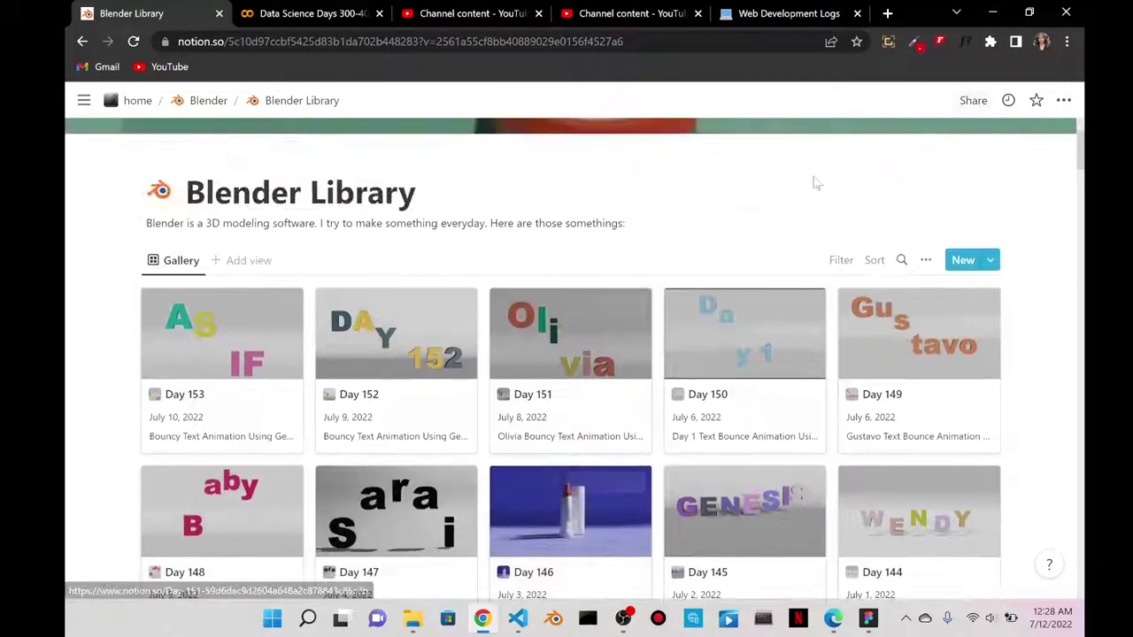
- Minimize the browser, launch Blender and create a new General file
click(1006, 9)
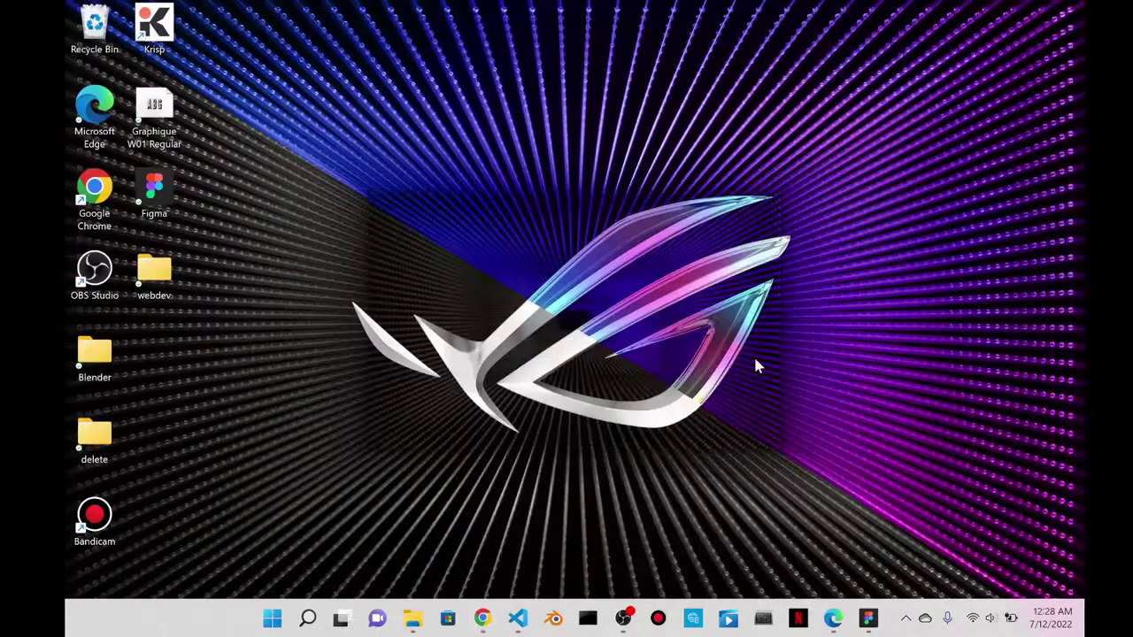
click(553, 618)
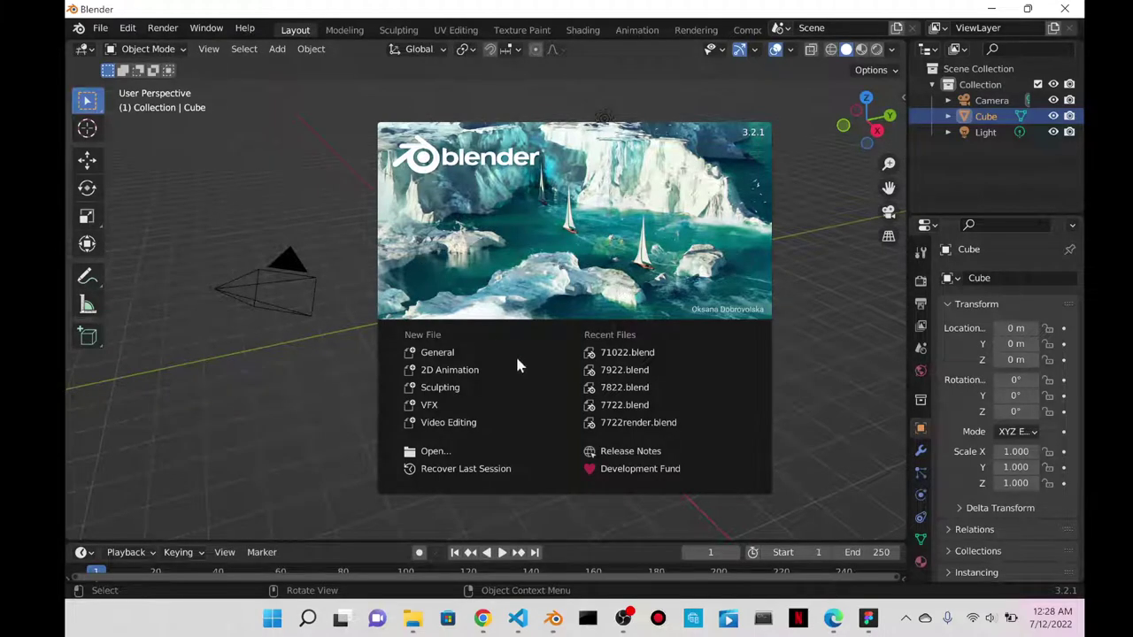
click(487, 352)
- Switch to the Geometry Nodes workspace and shrink the spreadsheet area so the 3D viewport takes nearly its full width
scroll(589, 33, down, 5)
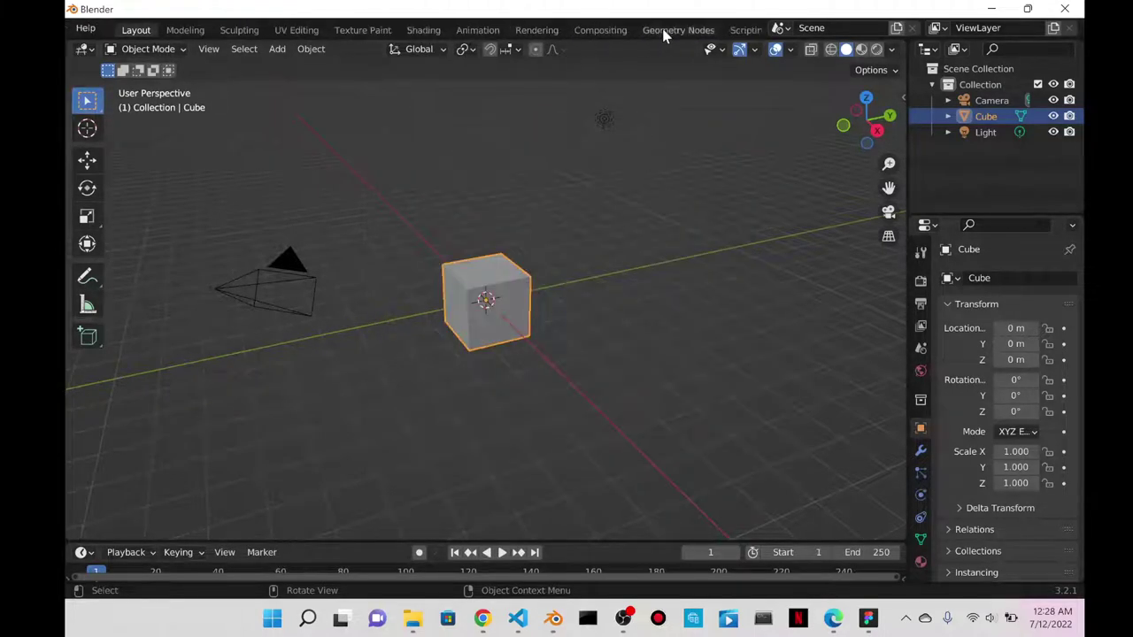
click(683, 35)
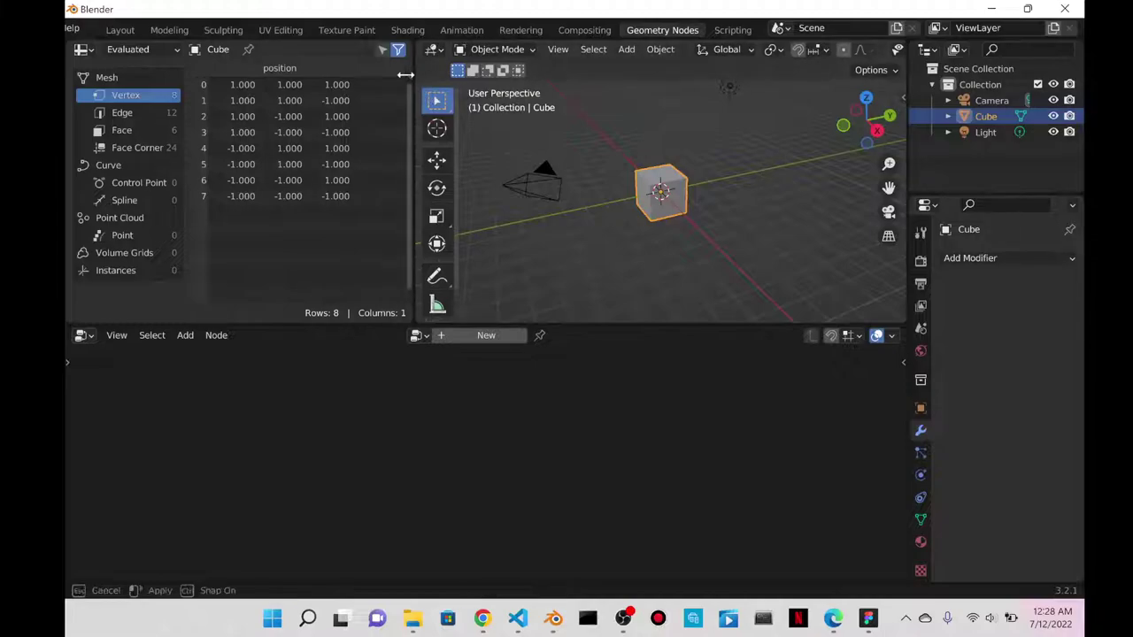
drag(411, 74, 72, 74)
- Create a new geometry node tree on the cube, widen the properties editor and rename the modifier to Text
click(487, 335)
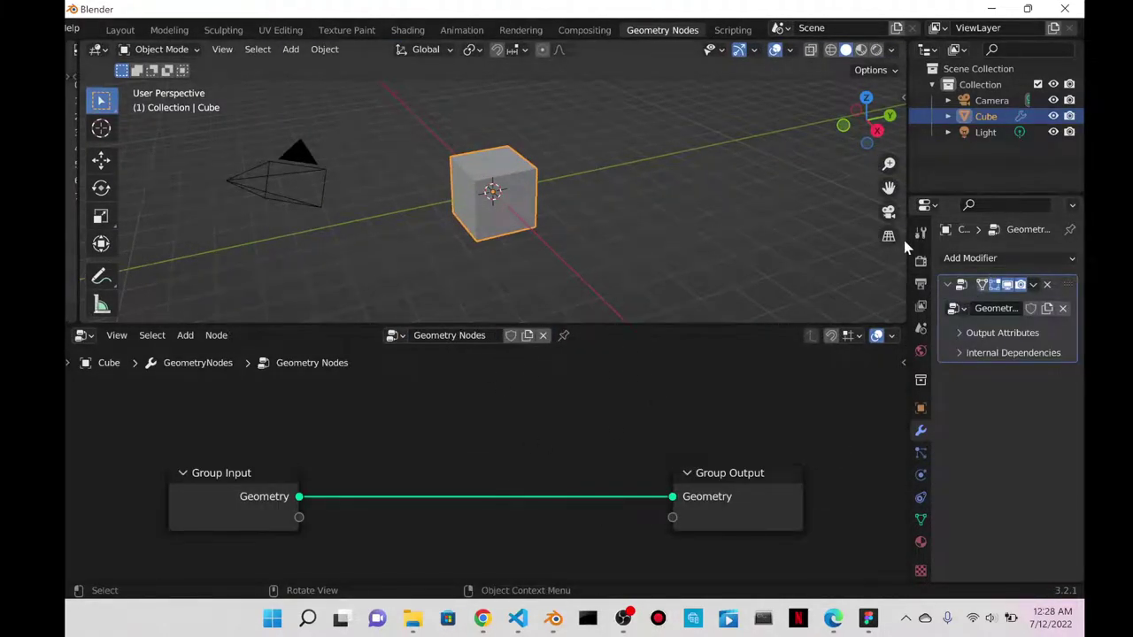
drag(904, 246, 816, 248)
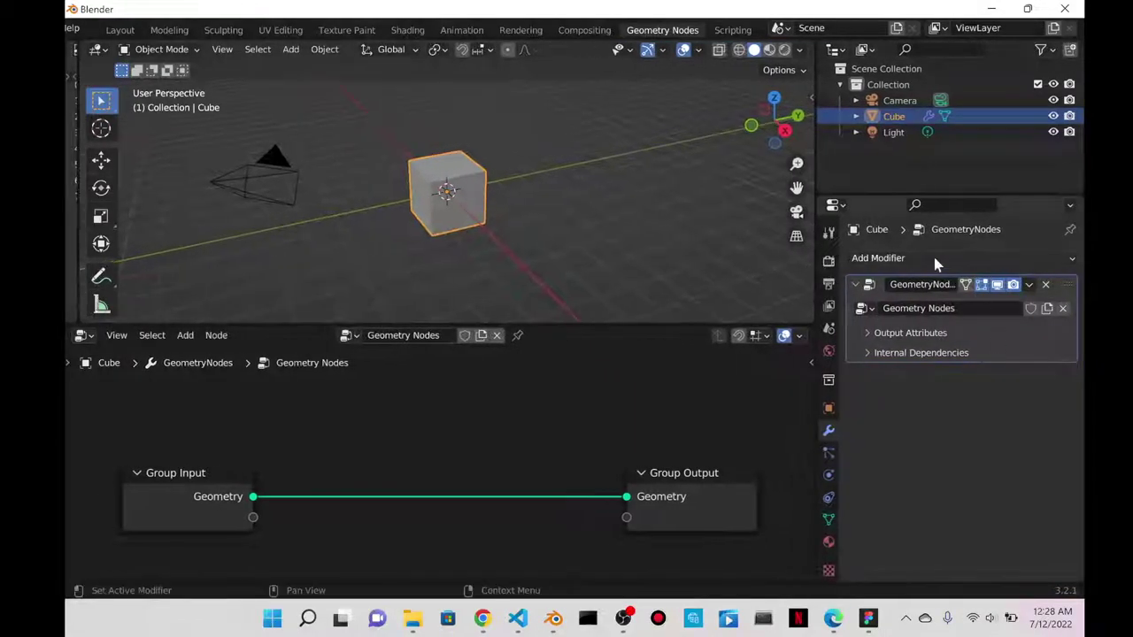
click(944, 284)
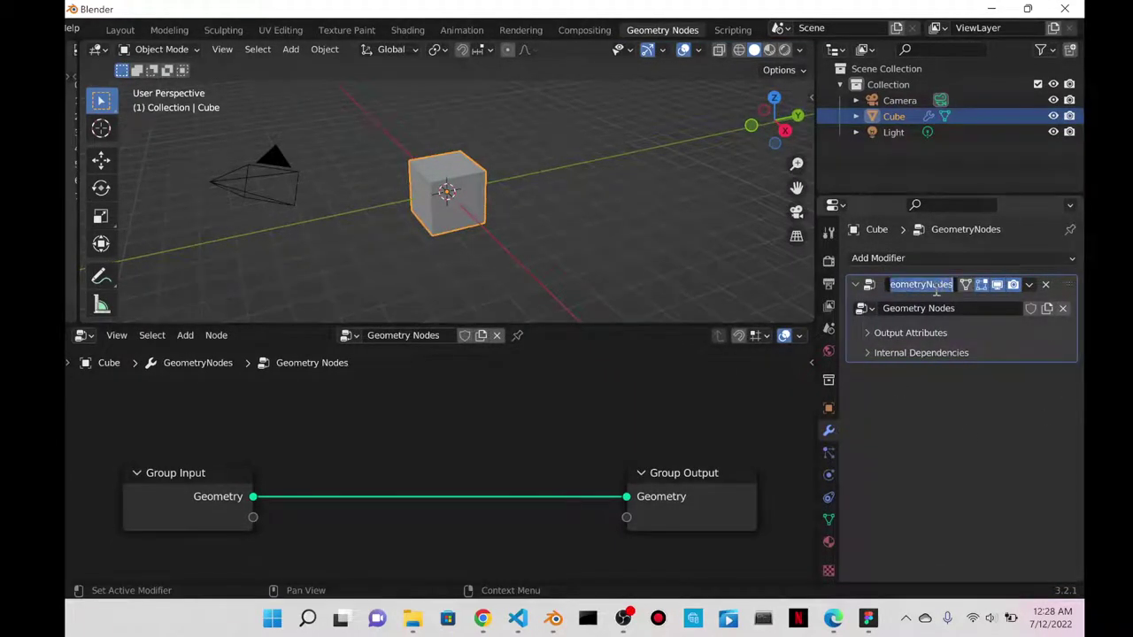
text(Text)
key(Return)
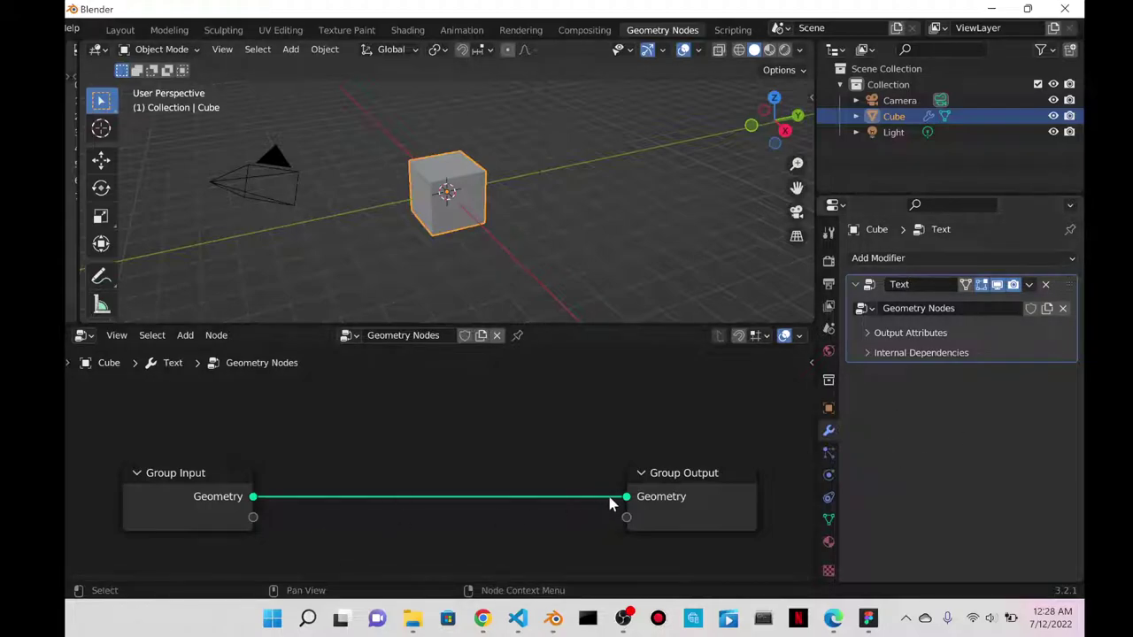
- Disconnect the Group Input geometry from the Group Output node and move Group Output a little farther away
drag(629, 498, 325, 540)
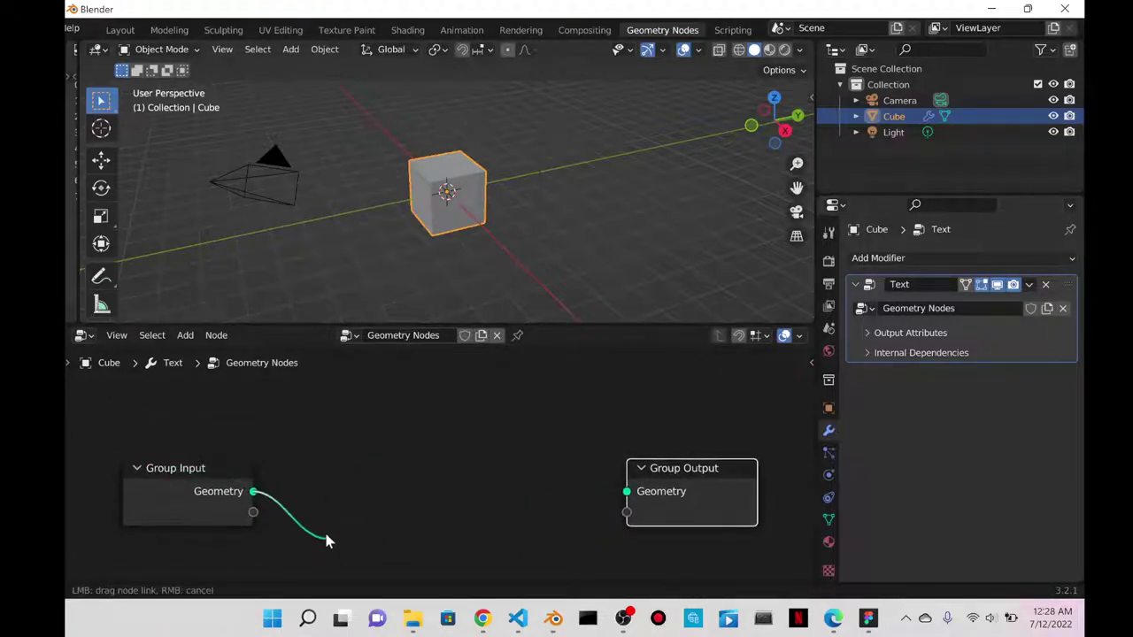
drag(259, 498, 258, 495)
mouse_move(682, 478)
mouse_down()
mouse_move(716, 440)
mouse_move(669, 471)
mouse_move(670, 493)
mouse_move(688, 445)
mouse_move(701, 476)
mouse_up()
- Add a String to Curves node and position it between the Group Input and Group Output nodes
key(shift+a)
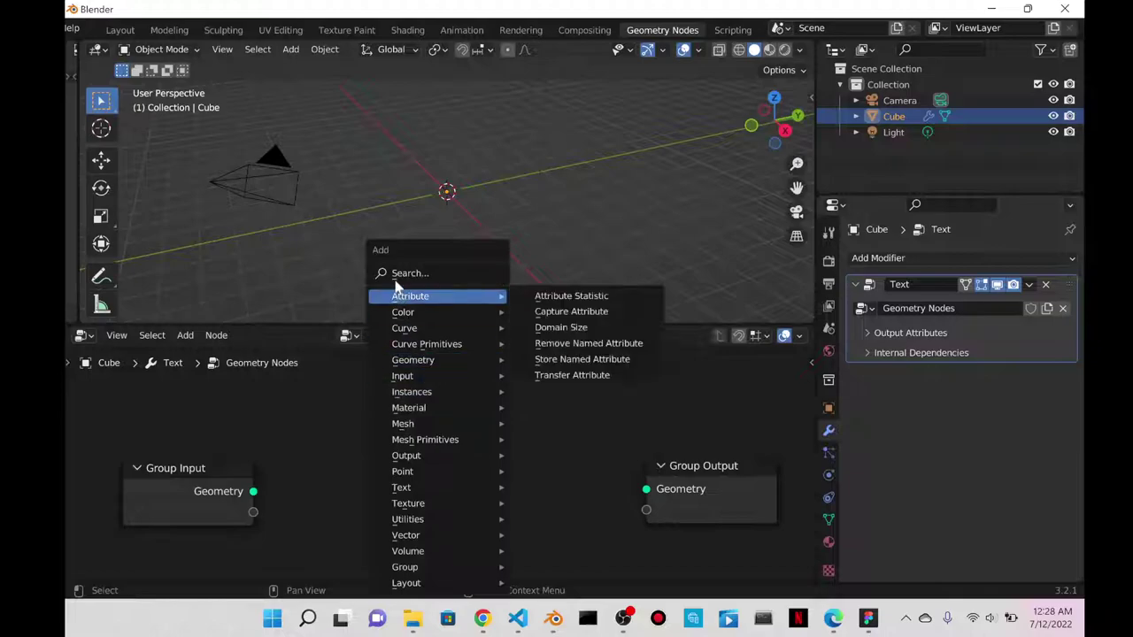
click(398, 273)
text(string to)
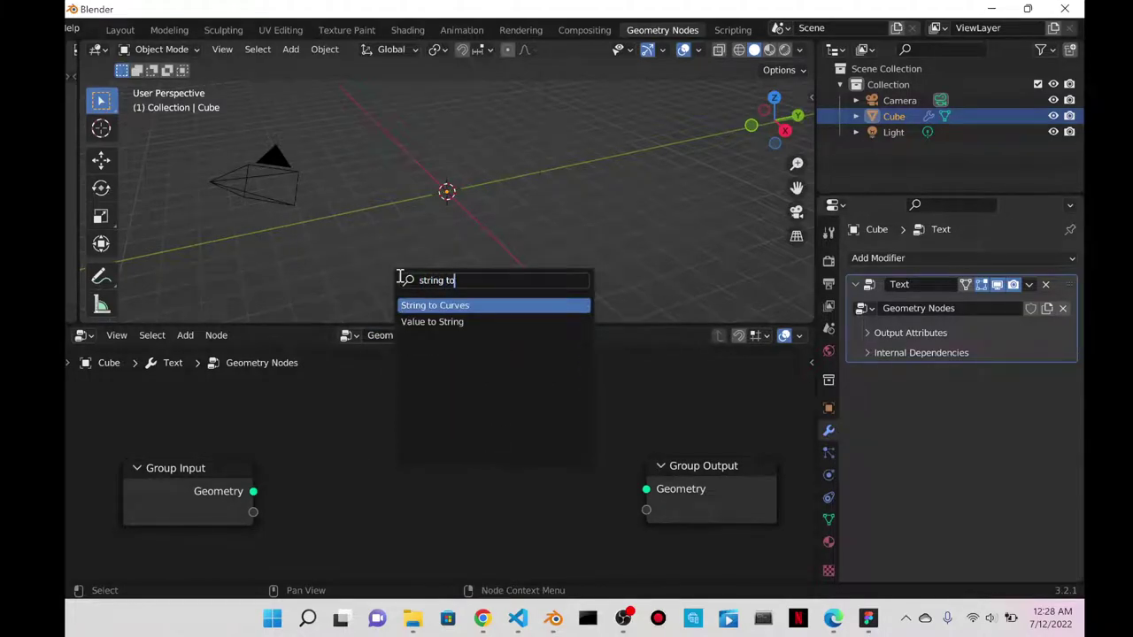
key(Return)
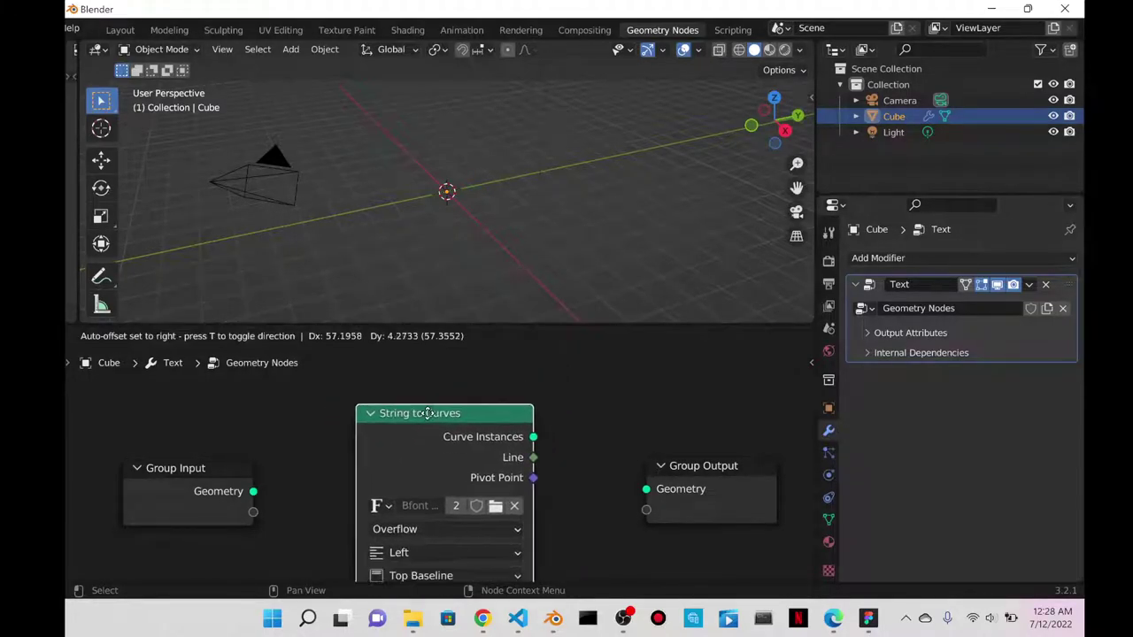
click(398, 412)
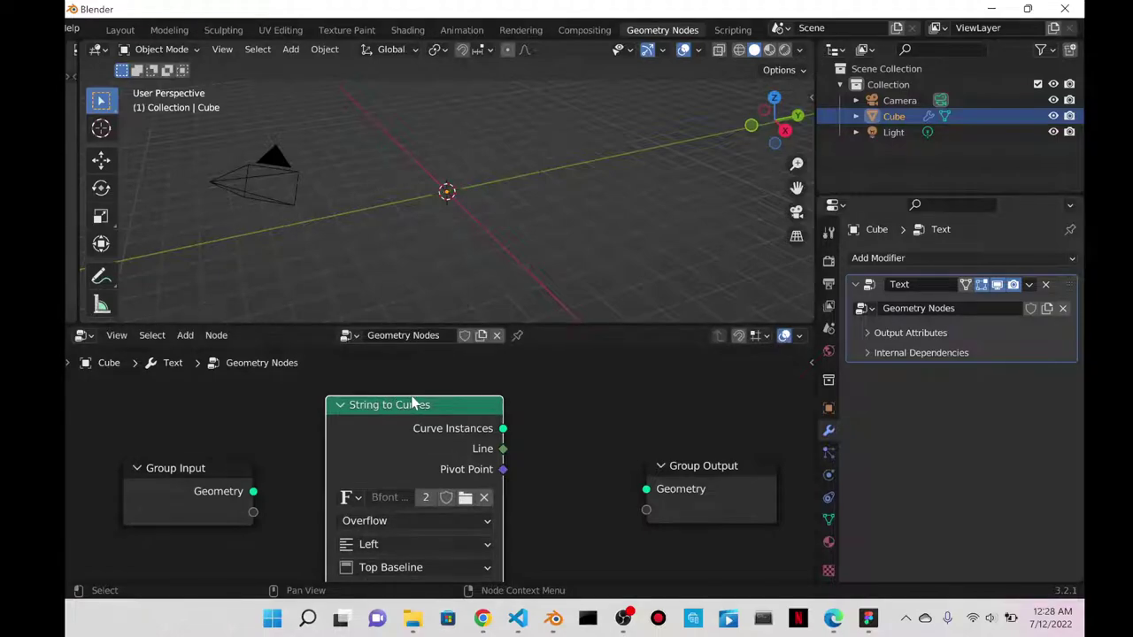
drag(412, 402, 400, 434)
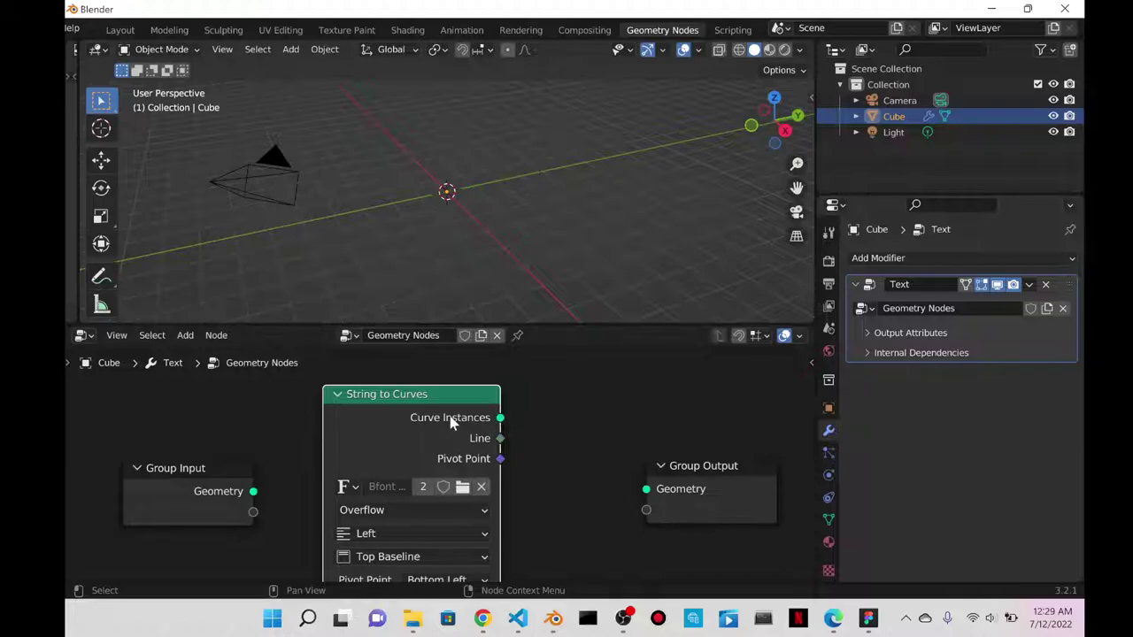
drag(452, 422, 448, 395)
drag(405, 455, 406, 389)
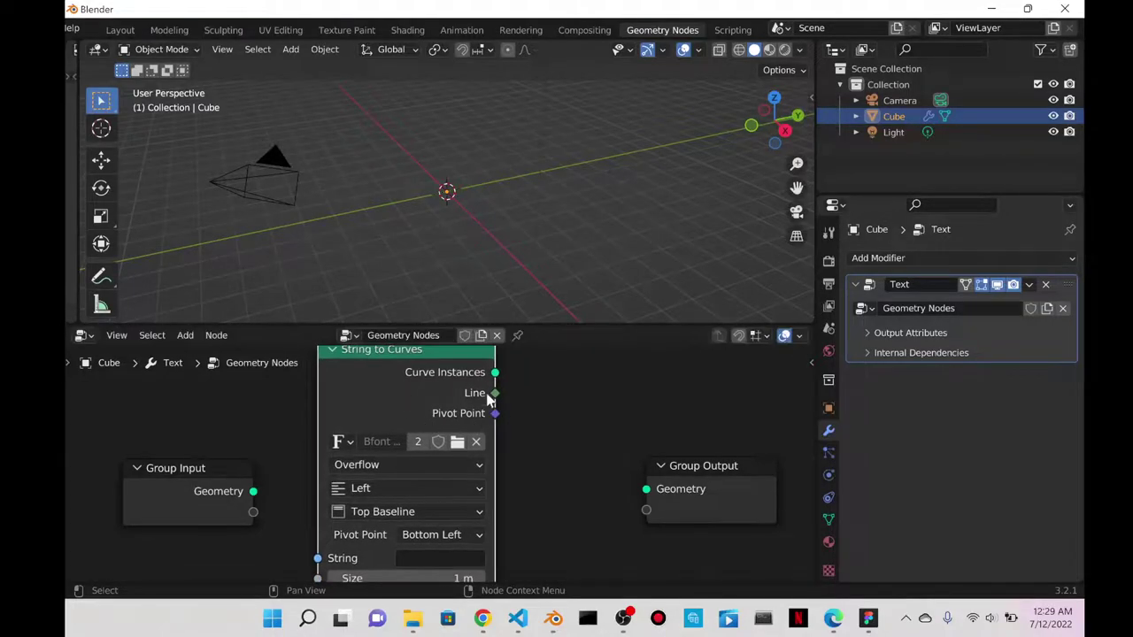
- Connect String to Curves' Curve Instances to the Group Output geometry and set its String to "IM SHOOK"
drag(495, 373, 679, 425)
drag(384, 393, 371, 343)
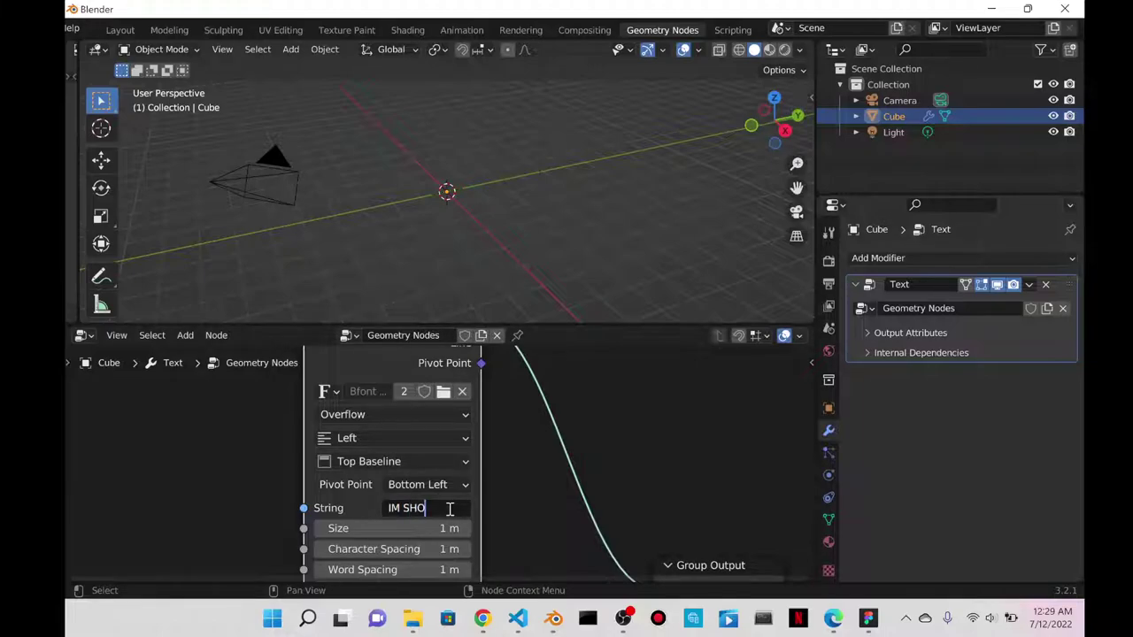
key(Return)
scroll(418, 395, down, 2)
drag(419, 396, 446, 525)
shift+scroll(563, 440, down, 3)
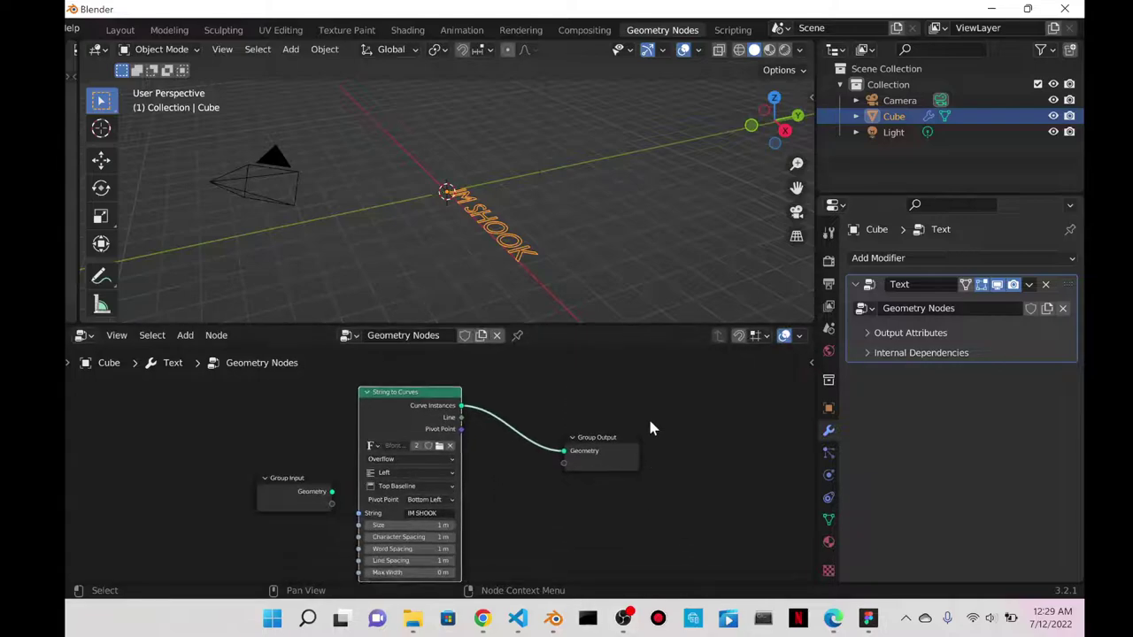
- Stand the text object upright by setting its X rotation to 90°
scroll(651, 429, up, 2)
middle_drag(561, 220, 761, 265)
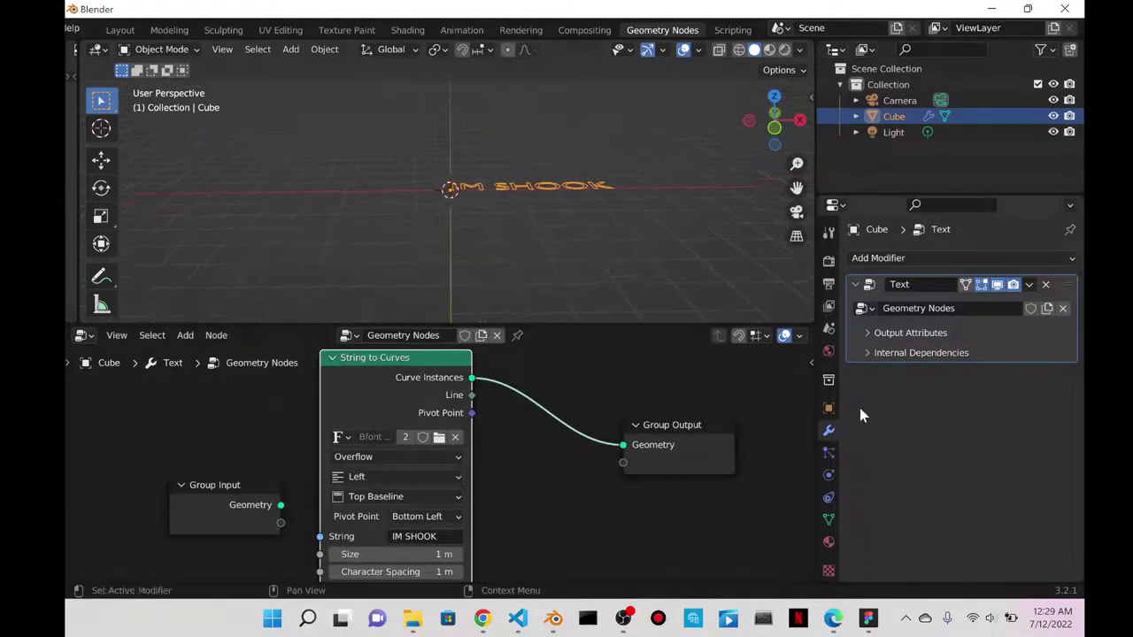
click(830, 407)
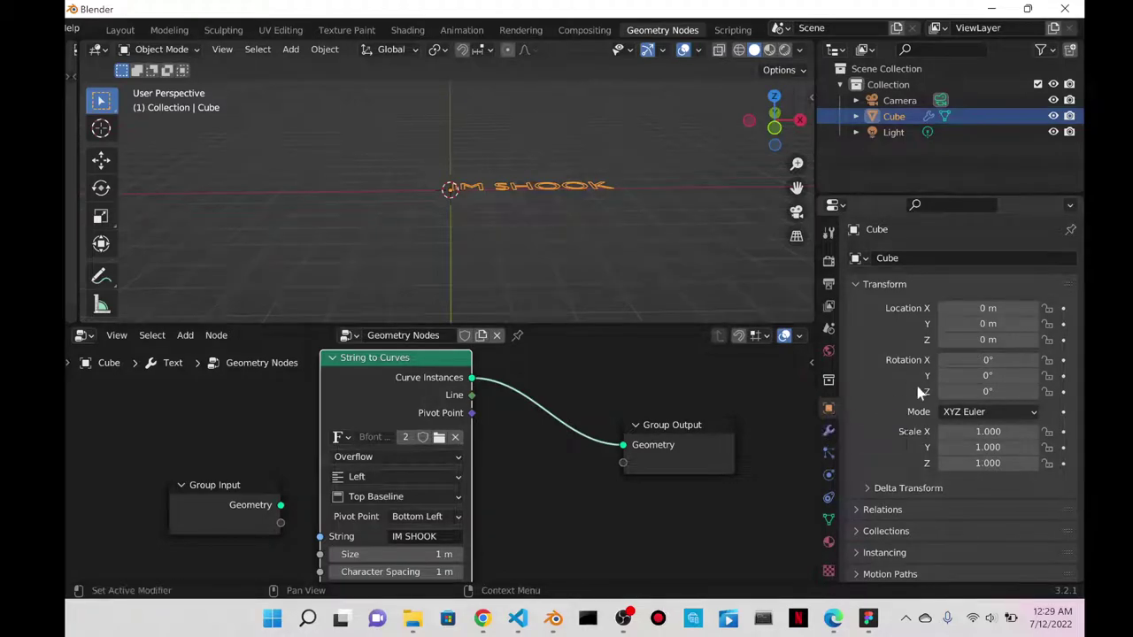
click(961, 359)
text(90)
key(Return)
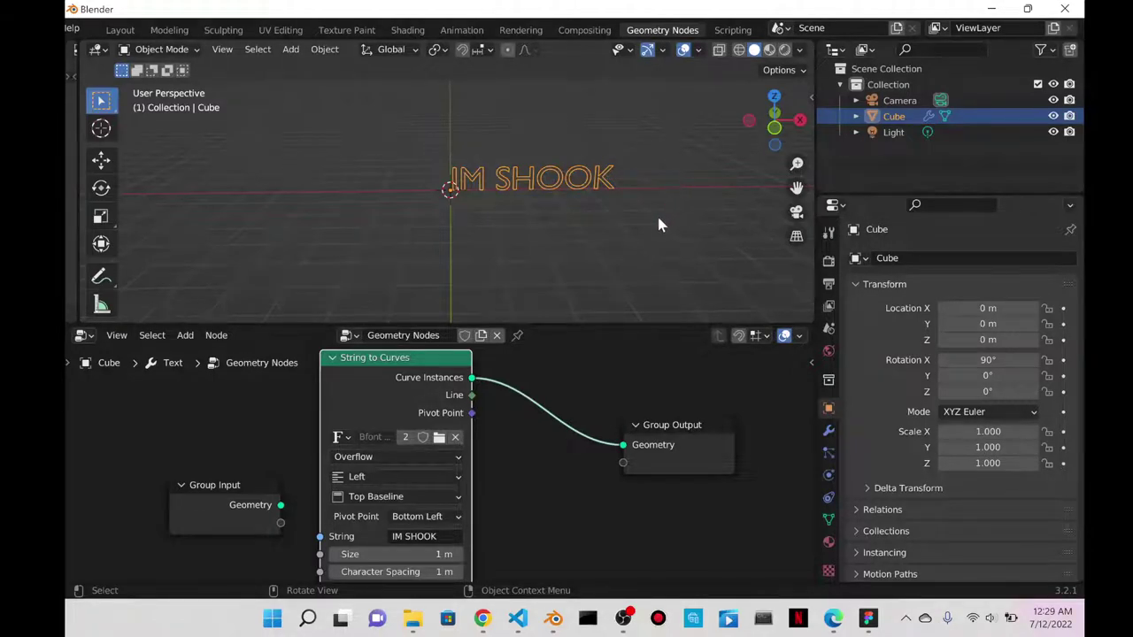
scroll(602, 182, up, 5)
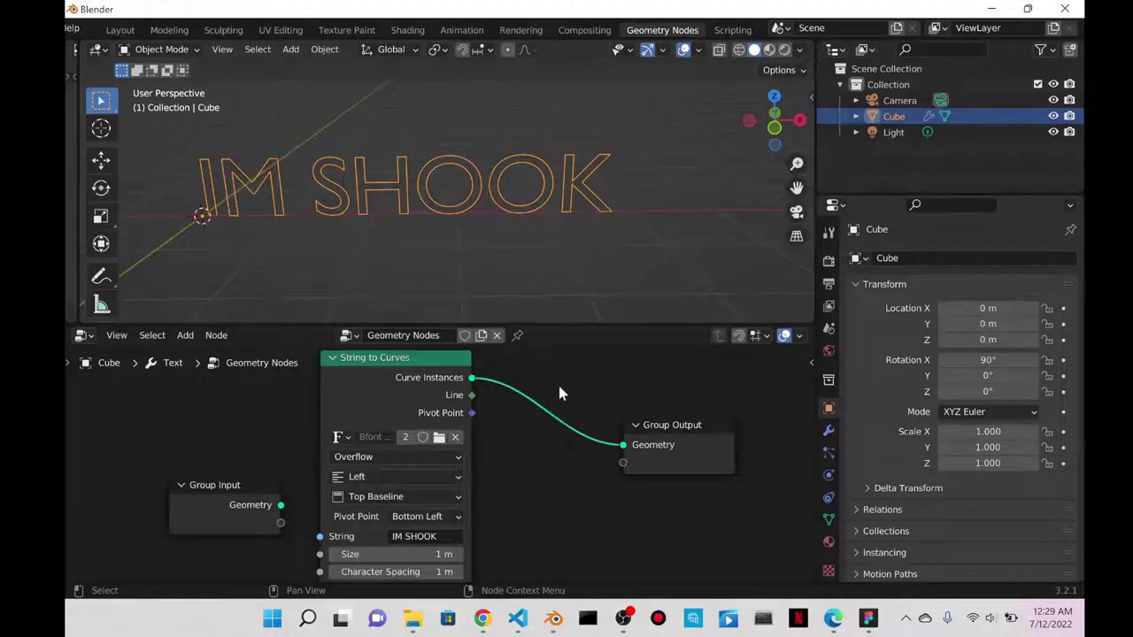
- Insert a Fill Curve node on the link between String to Curves and Group Output
key(shift+a)
click(489, 271)
text(fil)
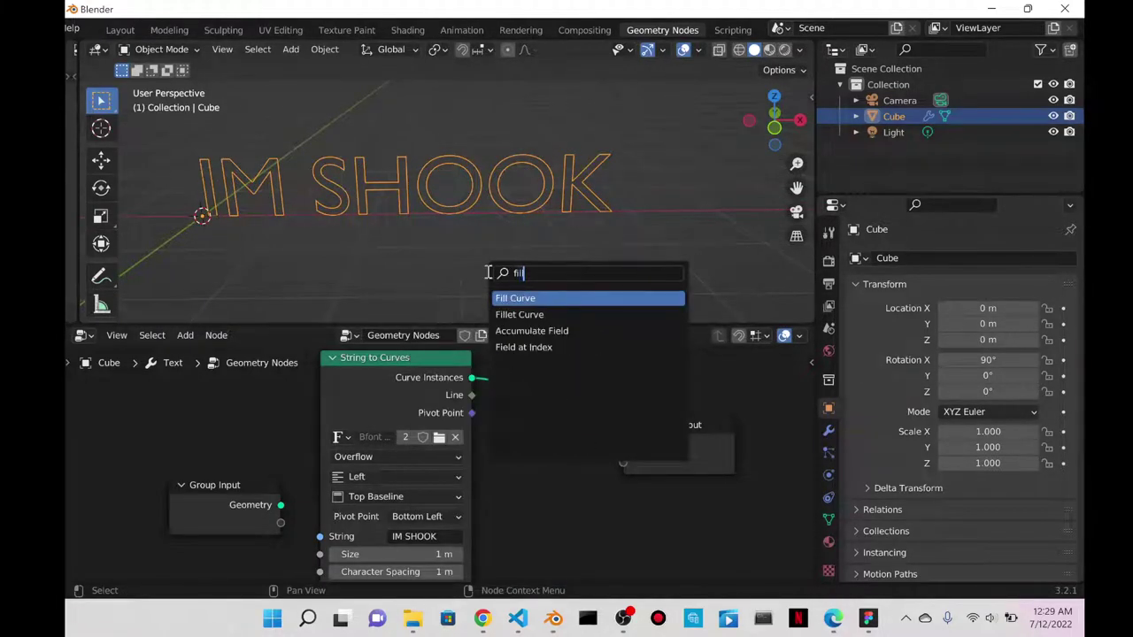
key(Return)
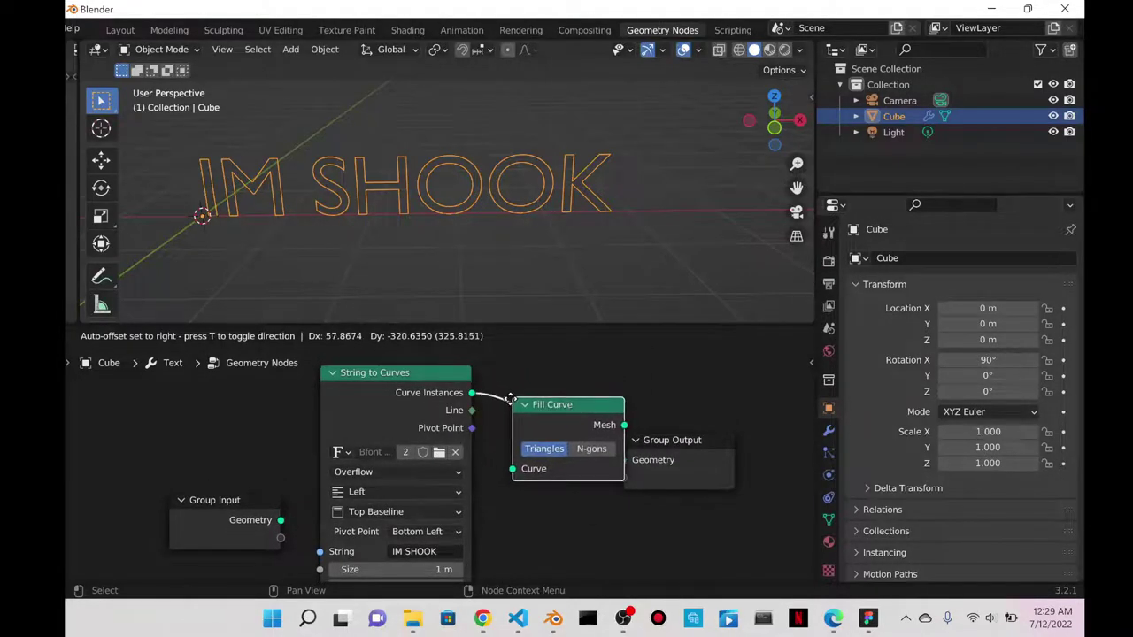
click(513, 392)
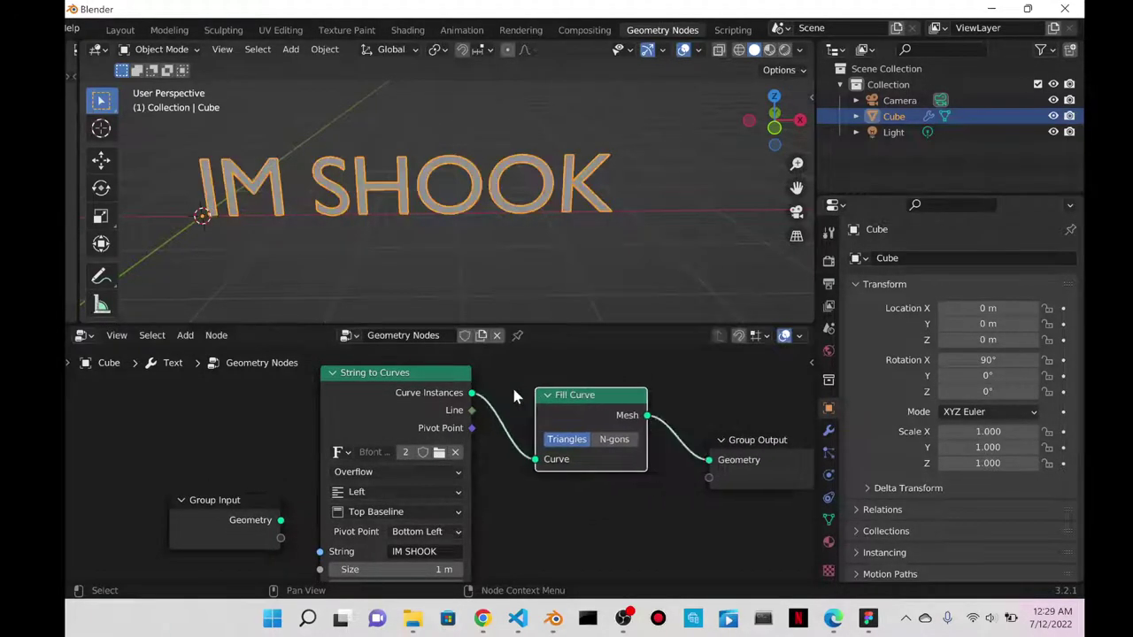
middle_drag(596, 374, 511, 384)
mouse_move(292, 422)
mouse_down()
mouse_move(258, 387)
mouse_move(286, 429)
mouse_up()
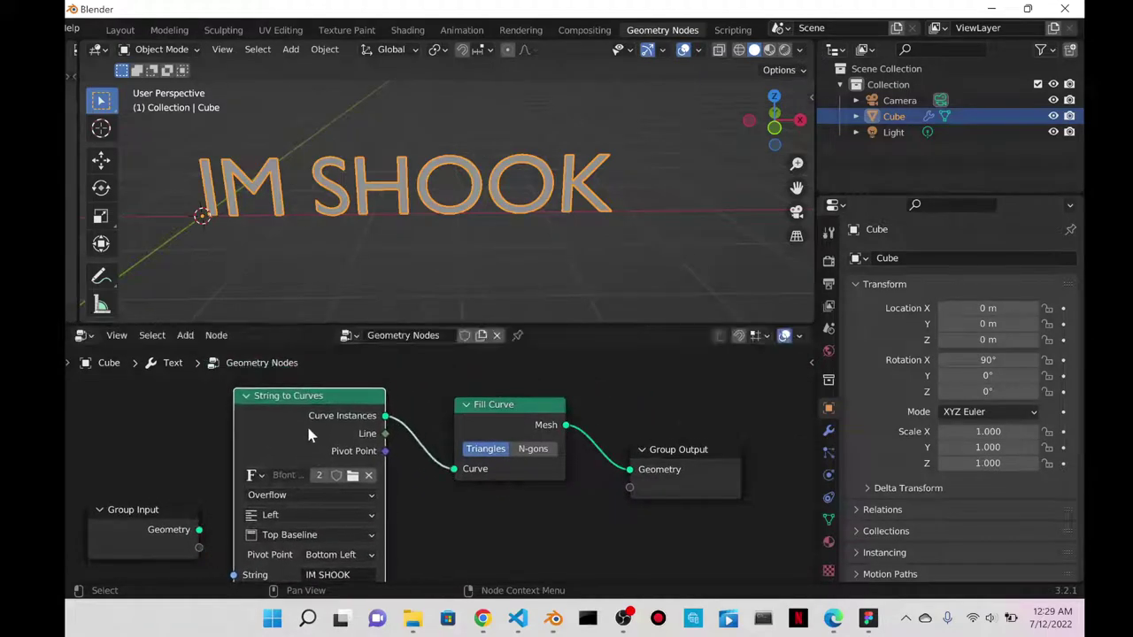
- Examine the text mesh in wireframe shading, set the Fill Curve node to N-gons and return to solid shading
click(741, 53)
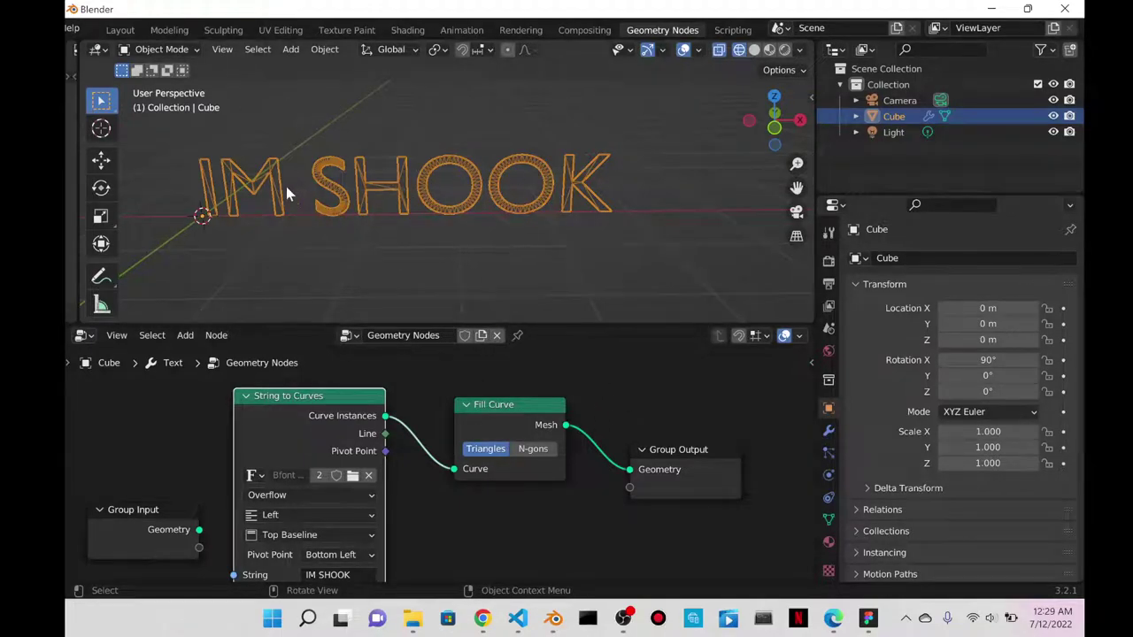
click(535, 450)
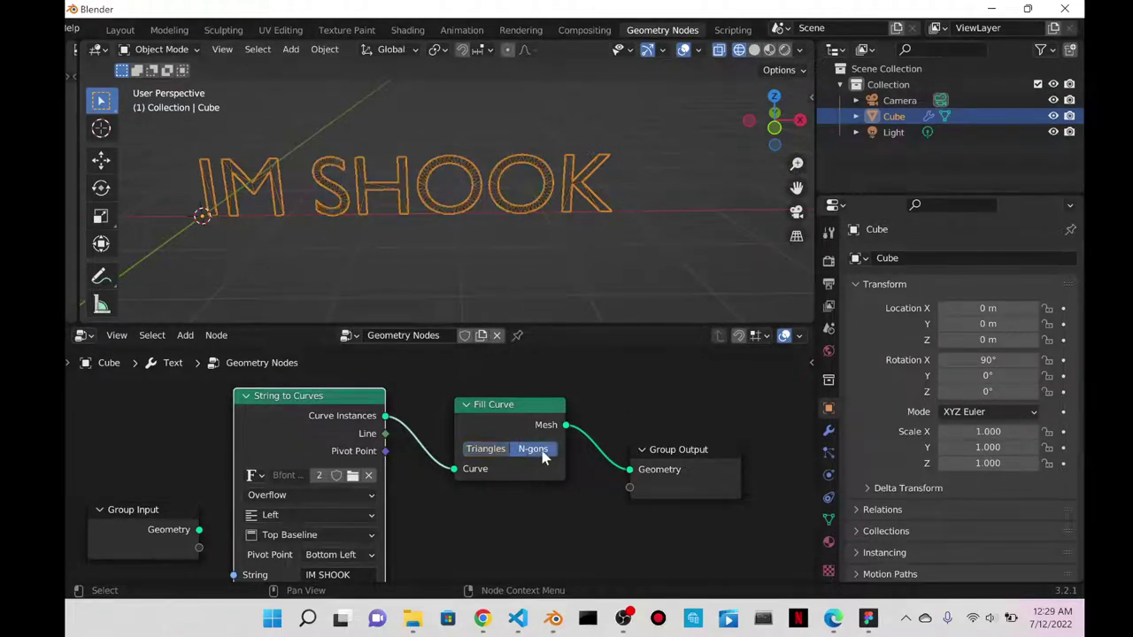
click(754, 49)
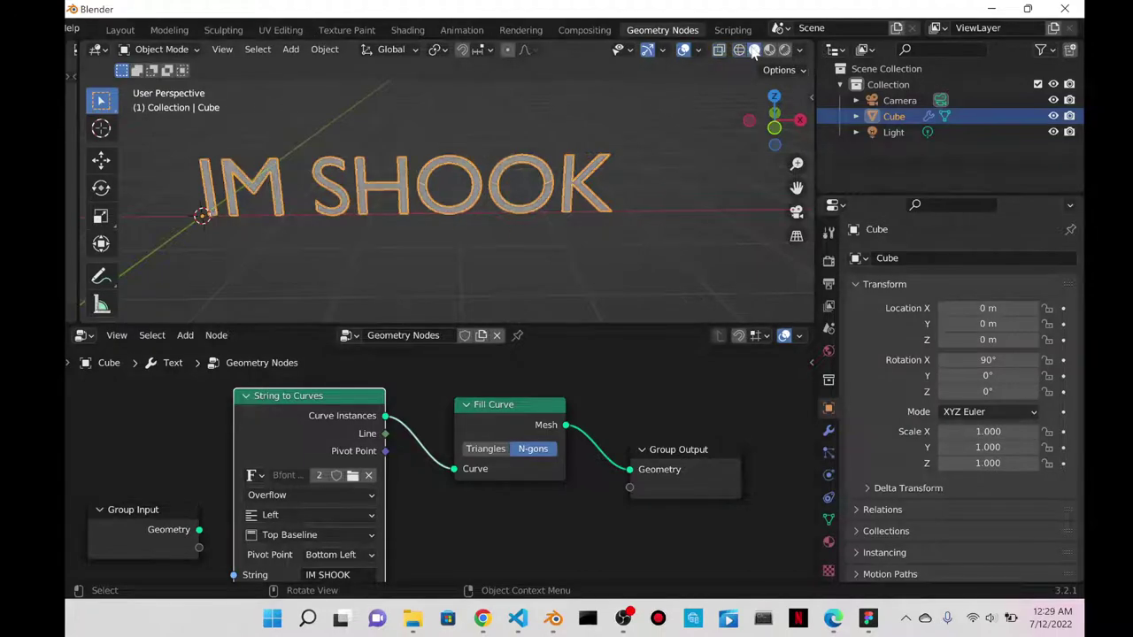
- Move the Fill Curve and Group Output nodes farther apart to make room between them, and deselect the text object
drag(503, 404, 459, 392)
drag(720, 466, 783, 453)
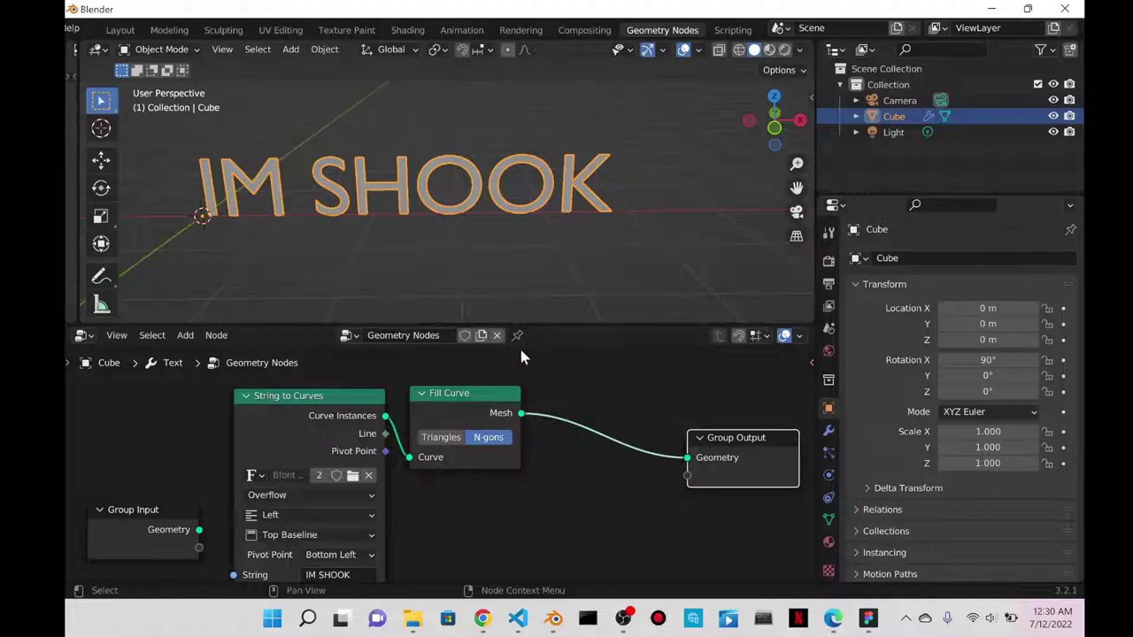
click(625, 156)
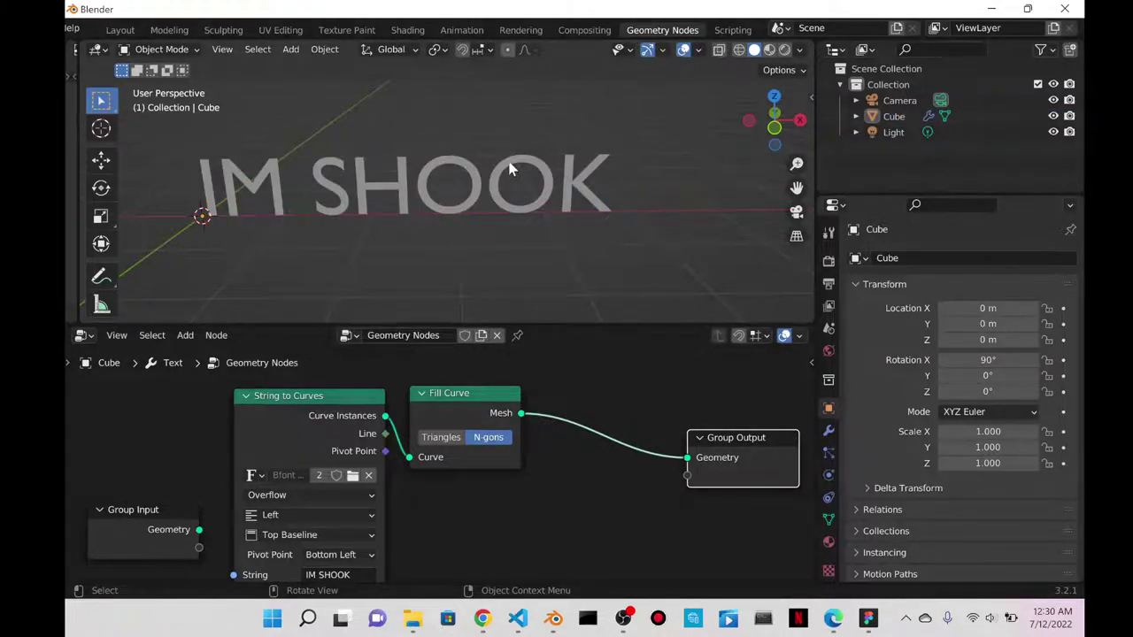
- Insert an Extrude Mesh node on the link between Fill Curve and Group Output and inspect the extruded text's depth
key(shift+a)
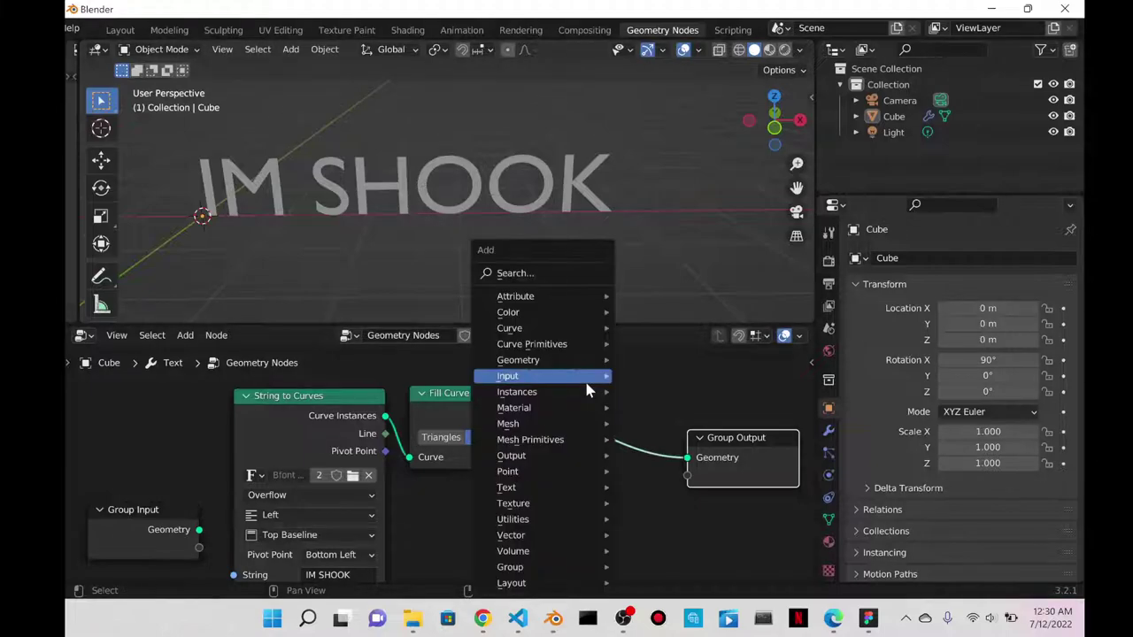
click(543, 271)
text(ext)
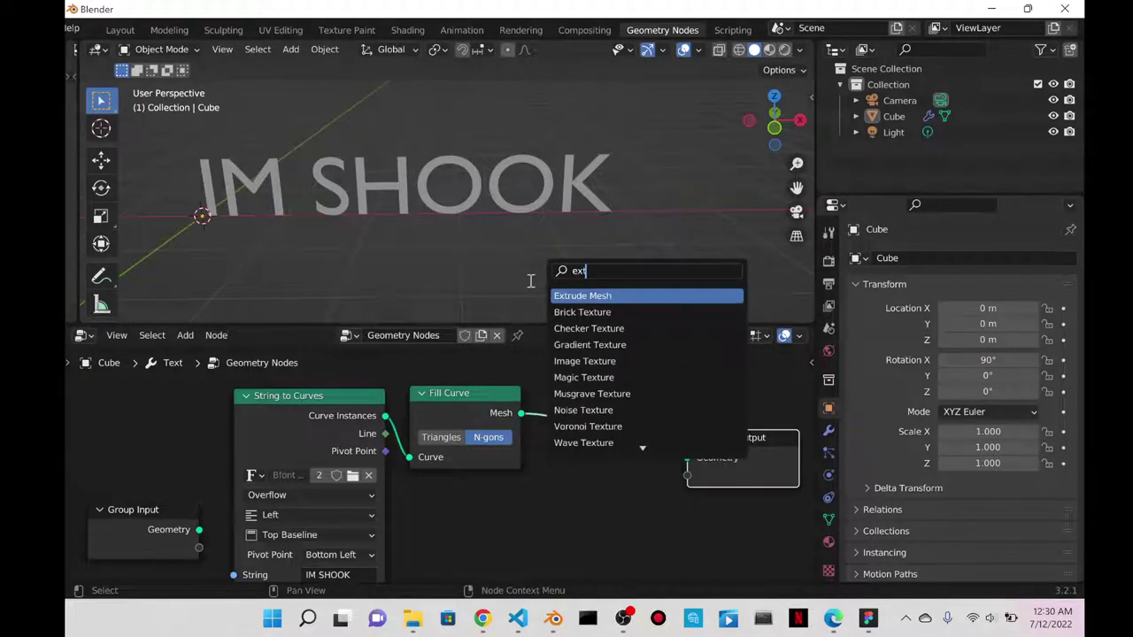
key(Return)
click(559, 415)
middle_drag(559, 414, 483, 395)
middle_drag(619, 265, 593, 212)
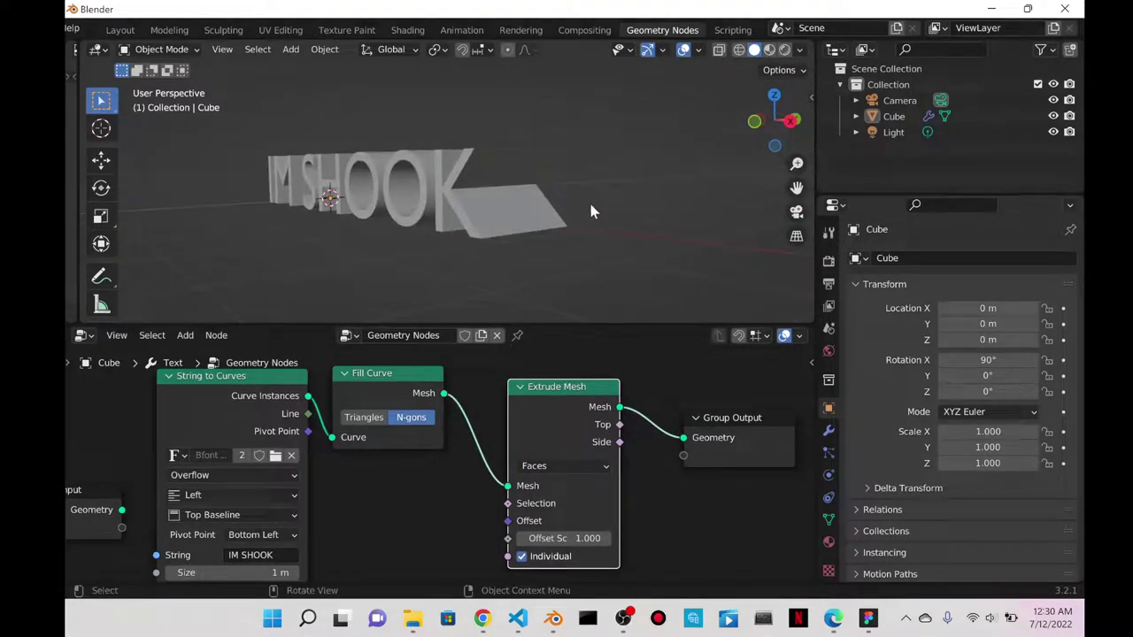
- Set the Extrude Mesh node's Offset Scale to 0.1 and inspect the thinner text from the front
click(564, 537)
text(0.1)
key(Return)
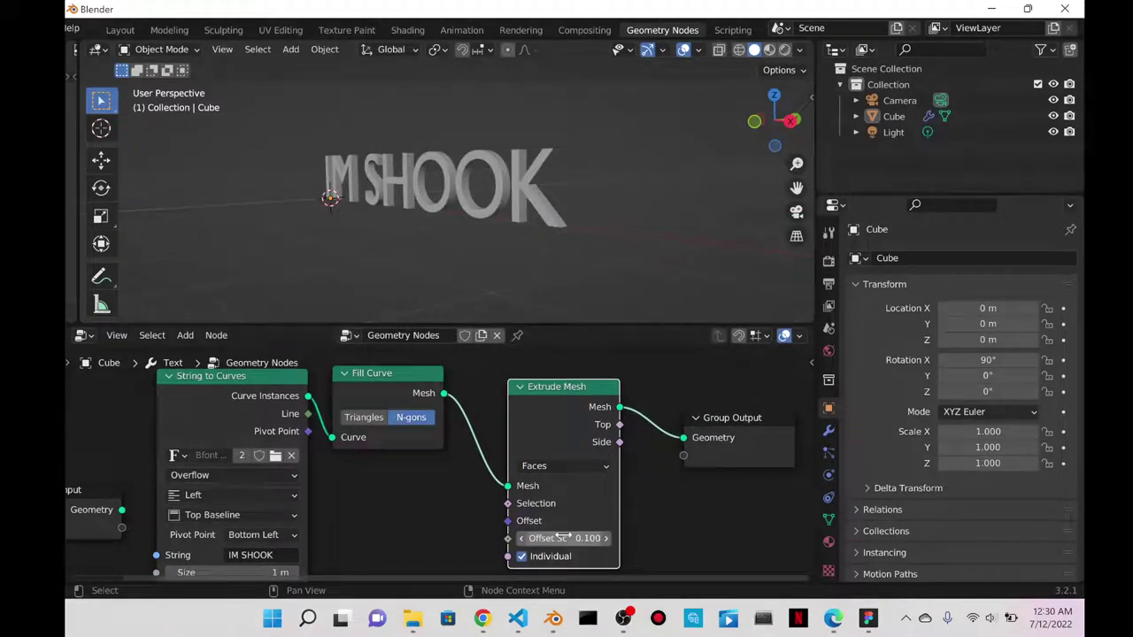
middle_drag(584, 216, 534, 326)
drag(567, 445, 560, 426)
mouse_move(580, 519)
mouse_down()
mouse_move(539, 519)
mouse_move(580, 519)
mouse_up()
- Expose the Extrude Mesh node's Offset Scale as a group input by linking it to the Group Input node
scroll(434, 451, down, 4)
middle_drag(431, 482, 465, 478)
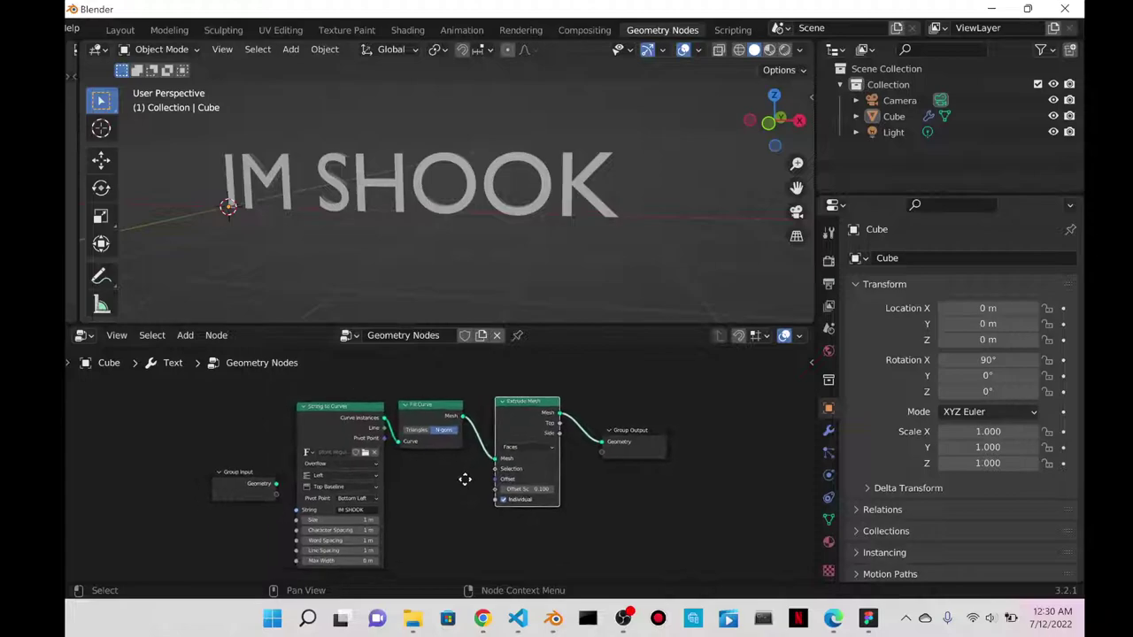
scroll(266, 451, up, 3)
drag(566, 459, 247, 467)
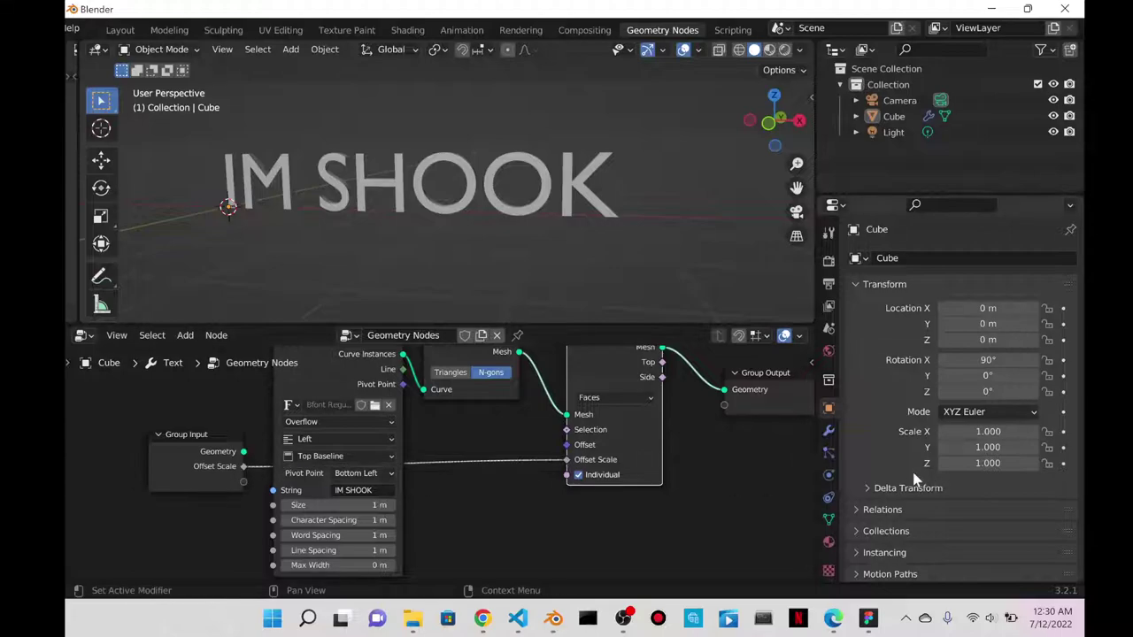
- Test the exposed Offset Scale in the Text modifier at 0.61 and set it back to 0.1
click(829, 429)
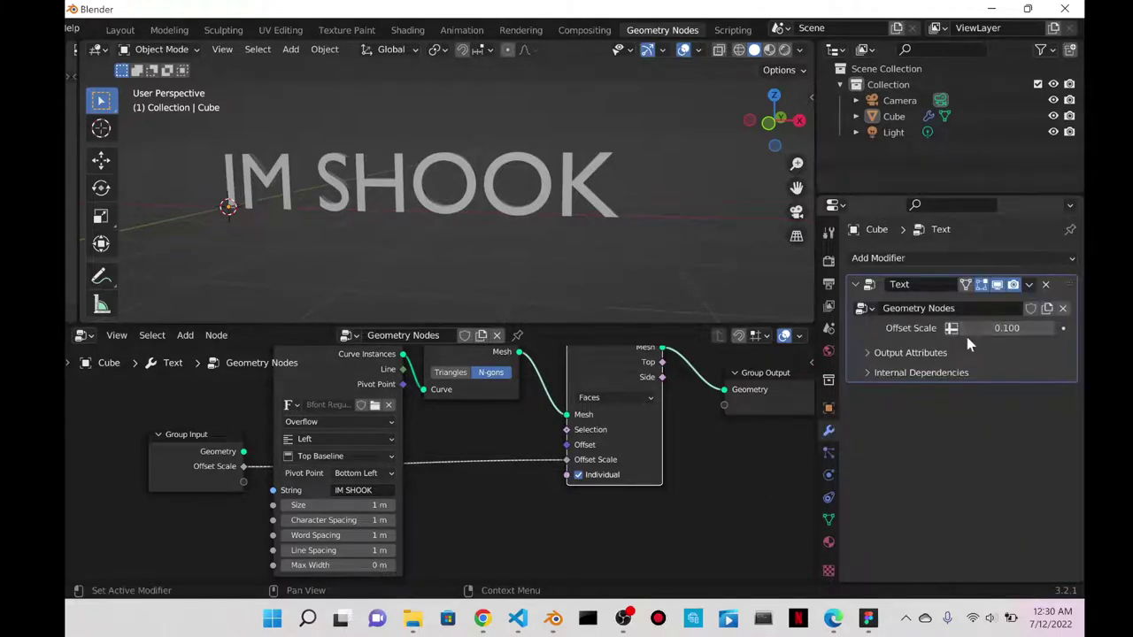
drag(1003, 328, 1049, 329)
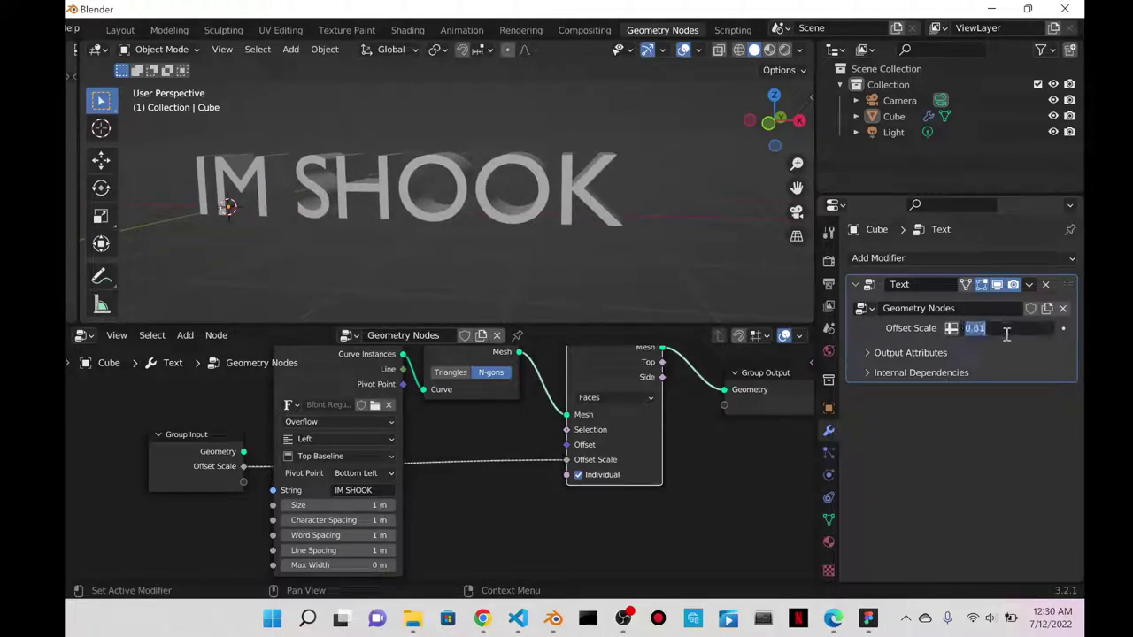
text(0.1)
key(Return)
key(alt+Tab)
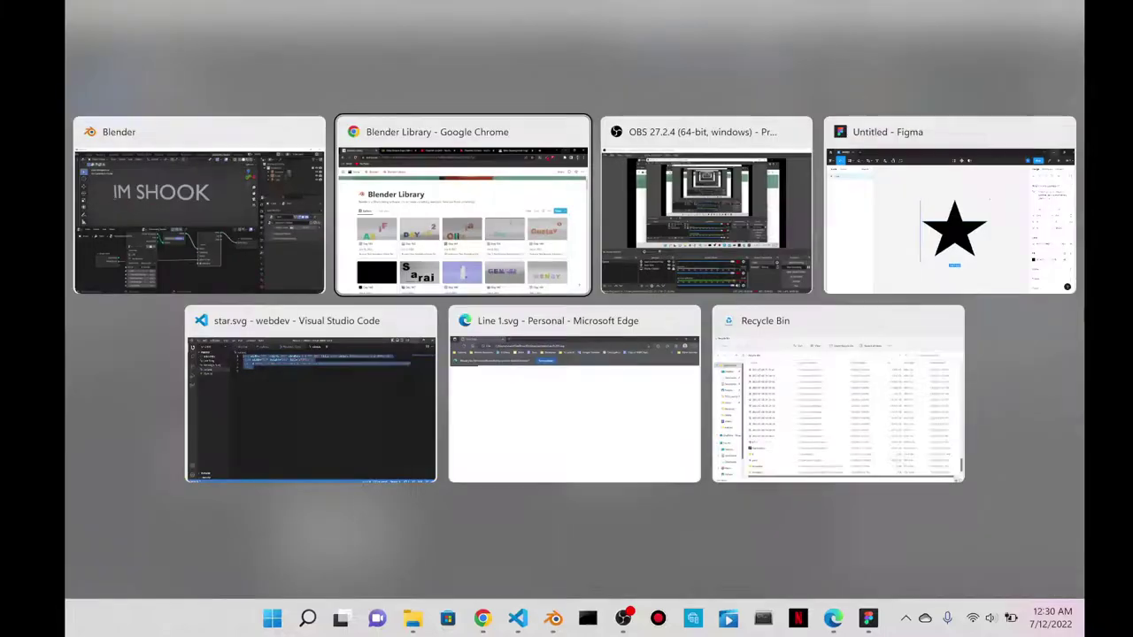
click(257, 239)
- Inspect the extruded text from the side and insert a Join Geometry node on the link between Extrude Mesh and Group Output
middle_drag(227, 222, 356, 196)
scroll(356, 200, up, 2)
middle_drag(455, 177, 646, 397)
scroll(642, 425, down, 2)
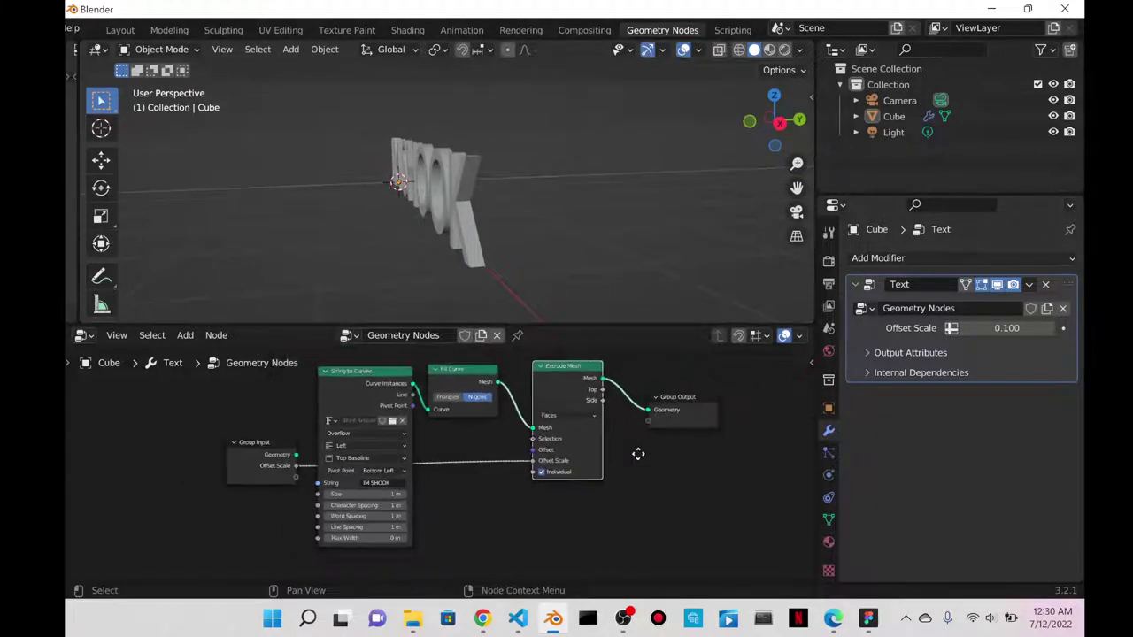
scroll(637, 453, up, 3)
scroll(587, 441, down, 2)
key(shift+a)
click(518, 270)
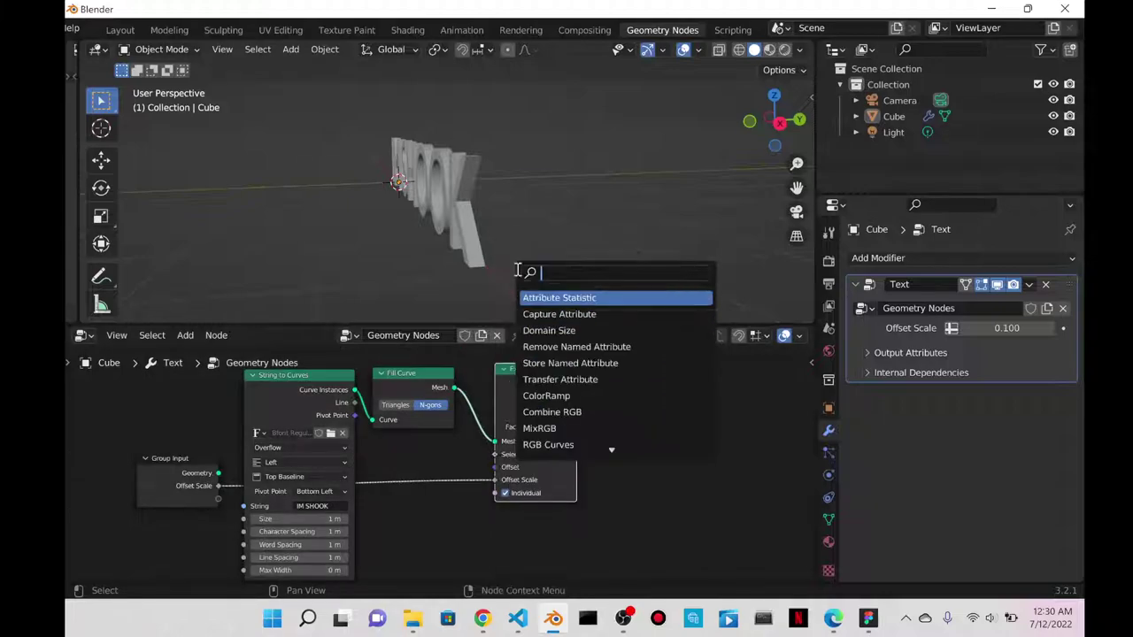
text(join)
key(Down)
key(Return)
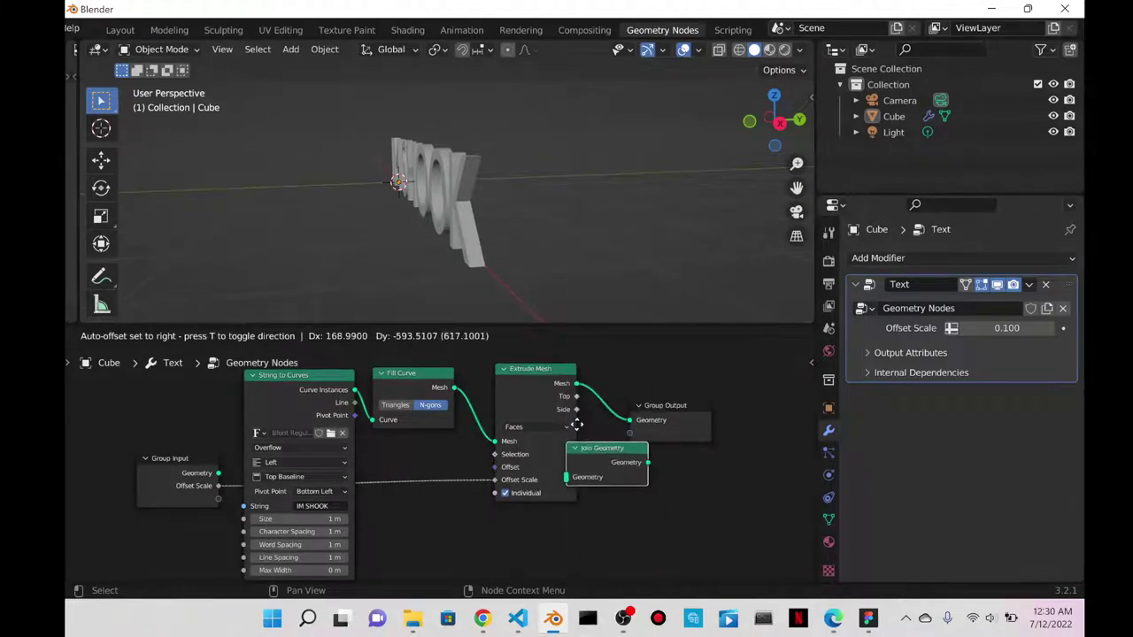
click(619, 407)
- Connect the Fill Curve node's Mesh output to the Join Geometry node as a second input and inspect the text
scroll(614, 366, up, 2)
middle_drag(556, 302, 478, 261)
drag(323, 402, 535, 457)
middle_drag(484, 290, 546, 228)
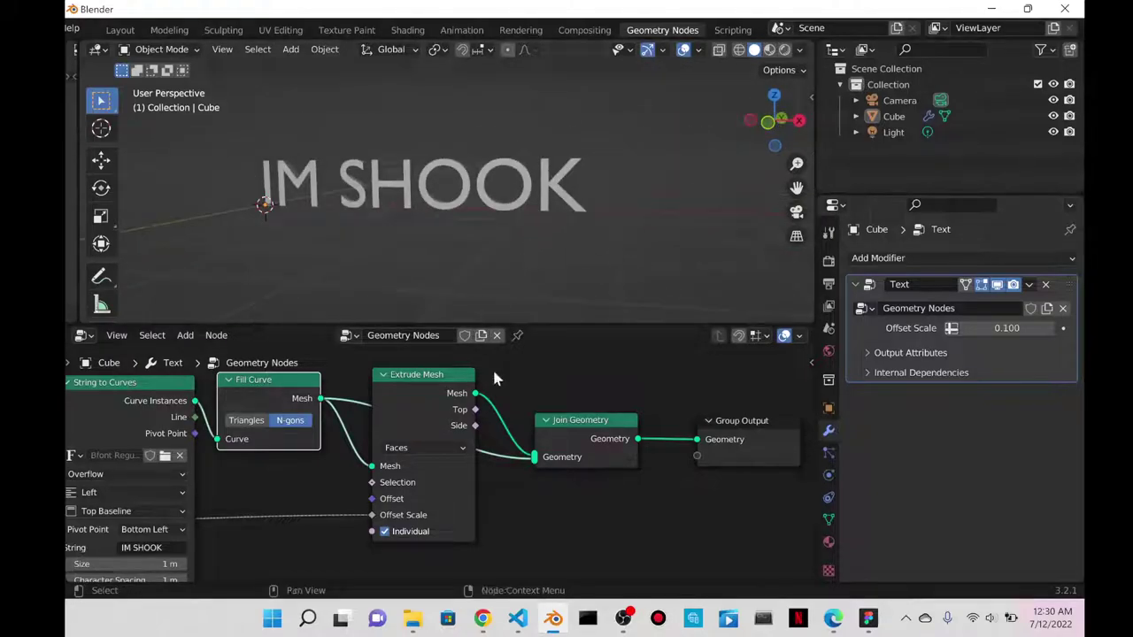
- Load the Arial Black font into the String to Curves node
middle_drag(494, 379, 713, 382)
scroll(301, 396, up, 4)
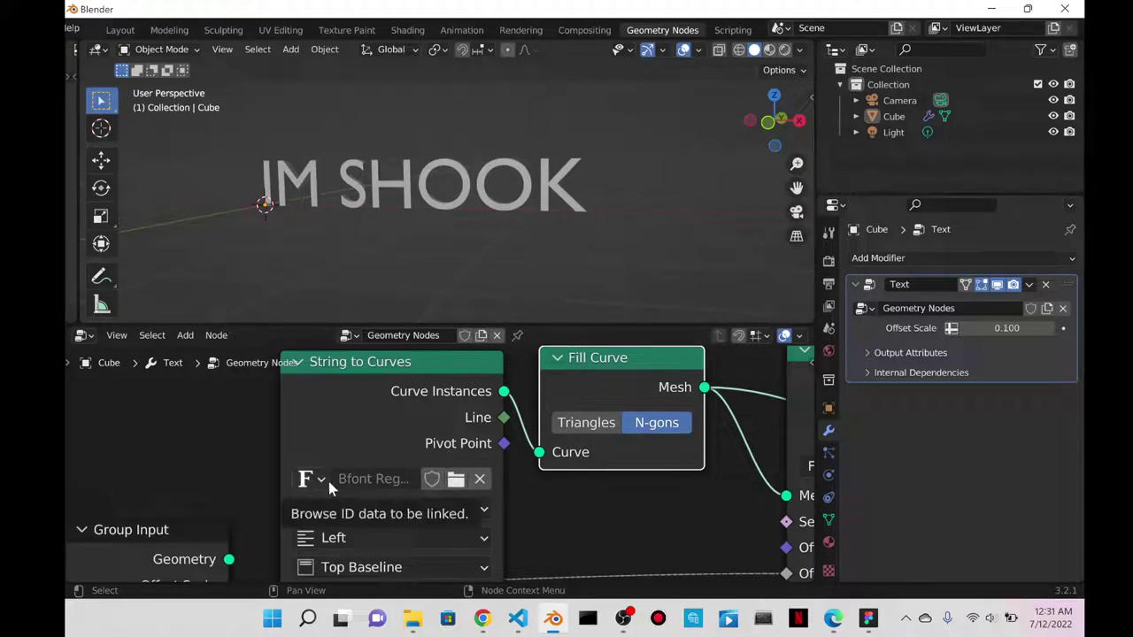
click(456, 478)
click(746, 150)
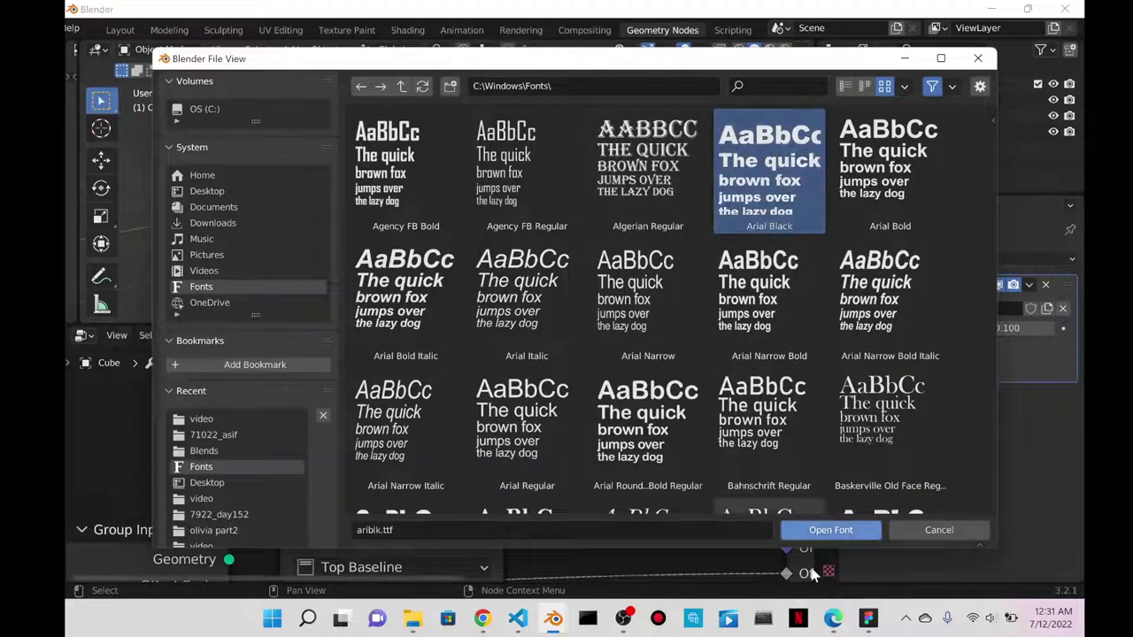
click(822, 528)
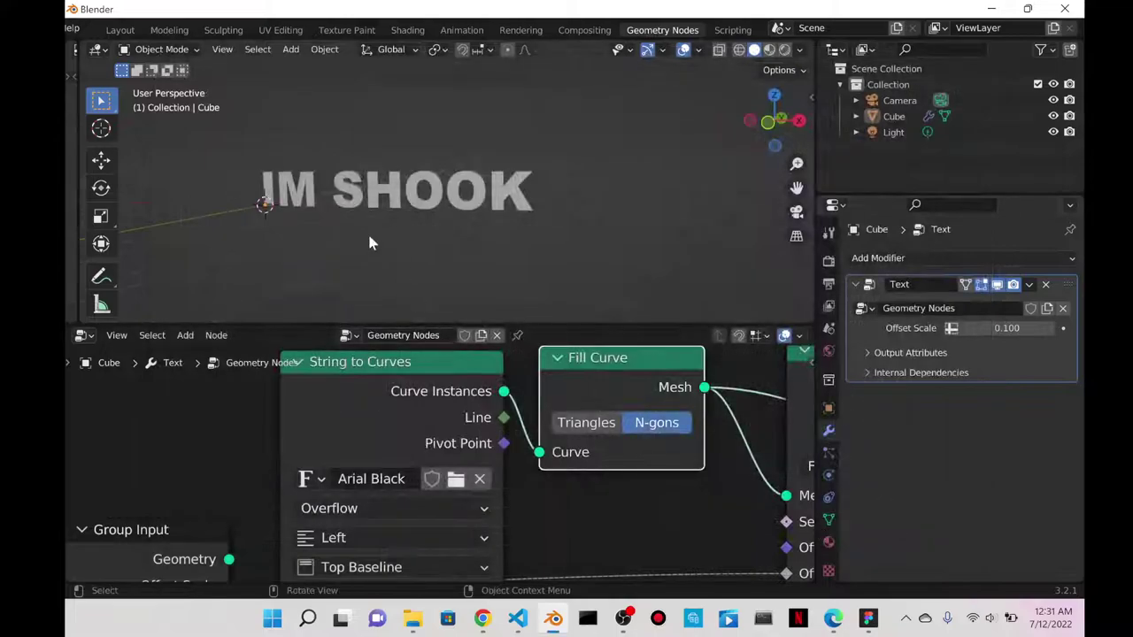
scroll(245, 463, down, 2)
scroll(209, 419, down, 3)
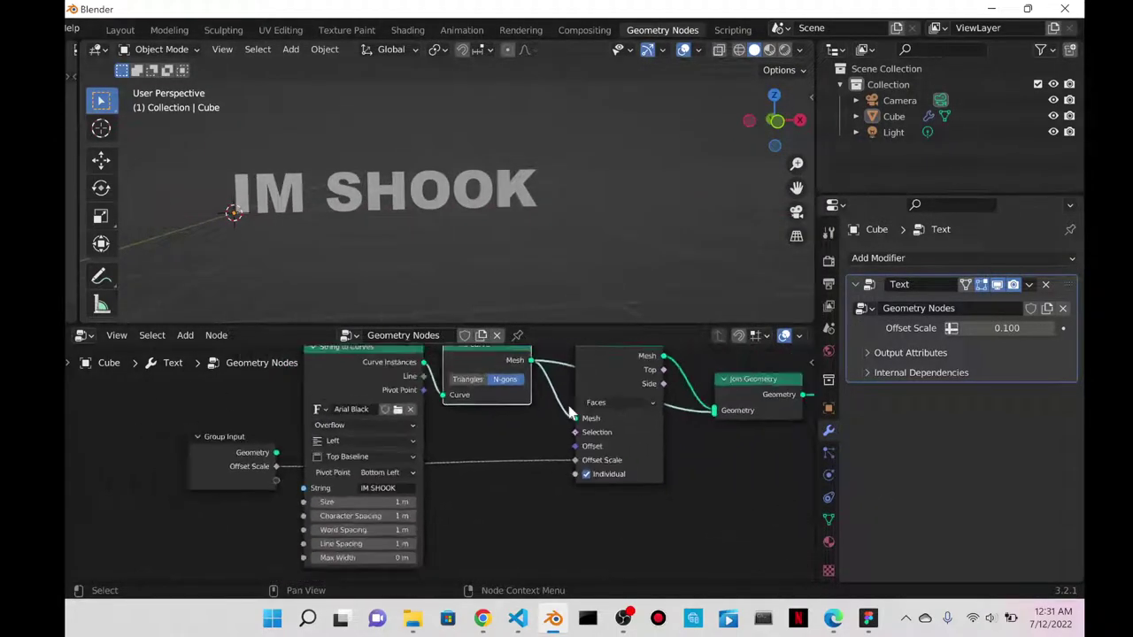
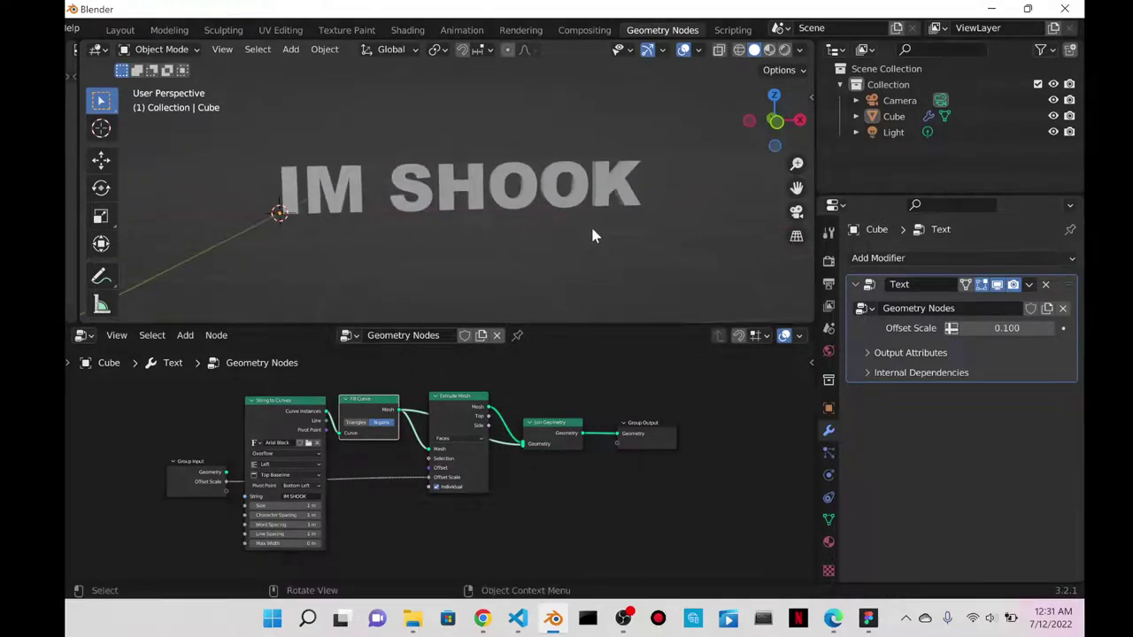
- Insert a Translate Instances node on the link between Join Geometry and Group Output
scroll(350, 497, up, 2)
scroll(279, 440, down, 2)
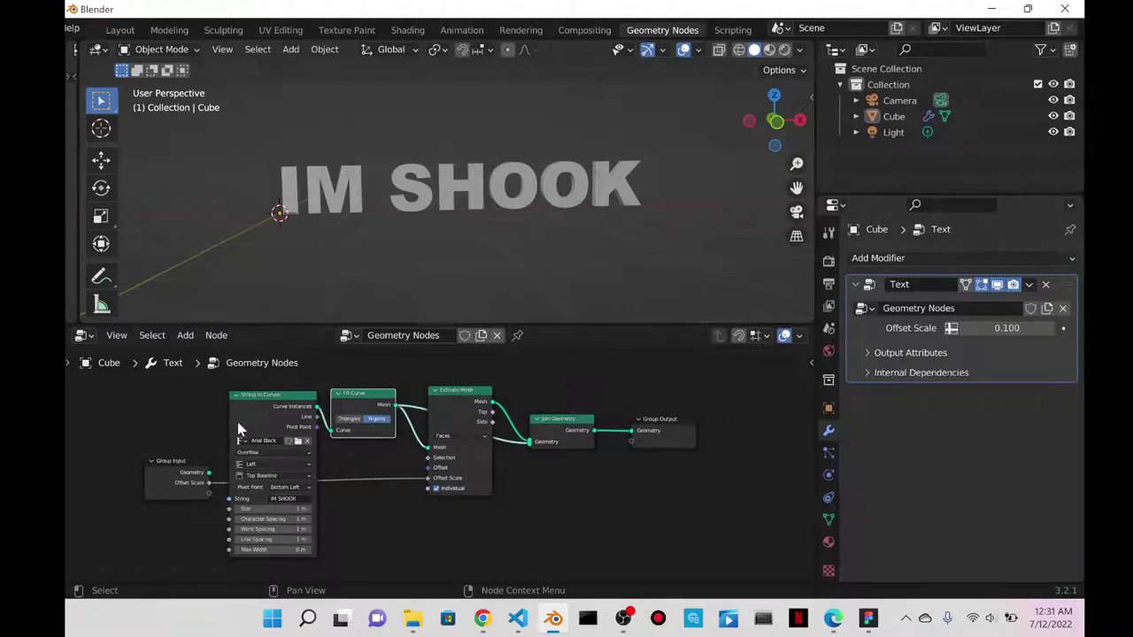
key(shift+a)
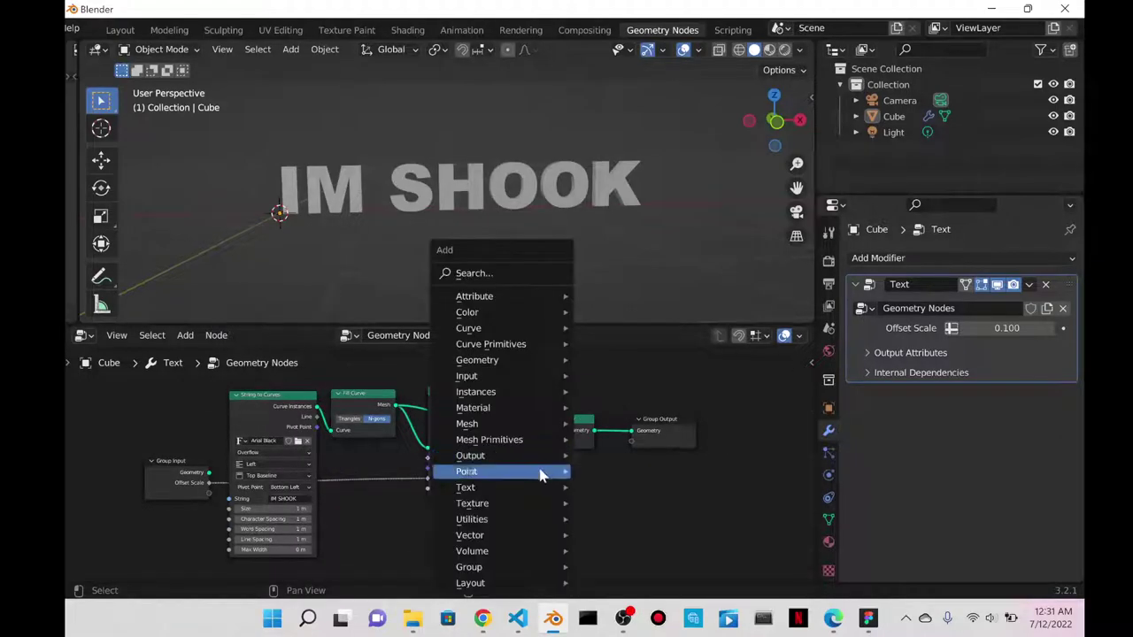
click(490, 277)
text(tran)
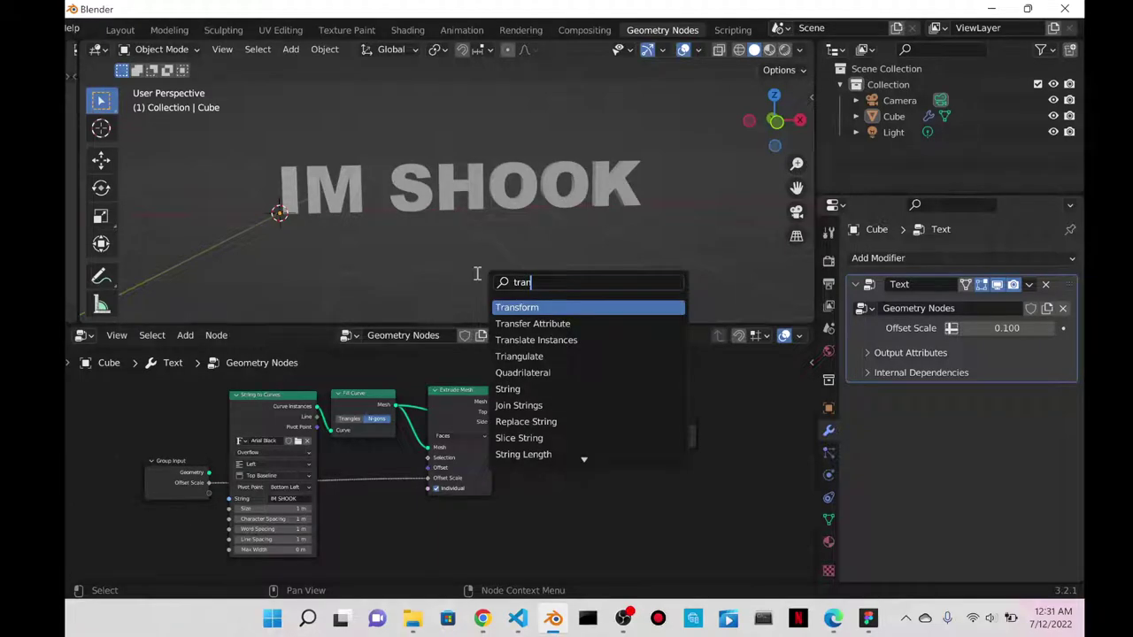
text(sfo)
key(Return)
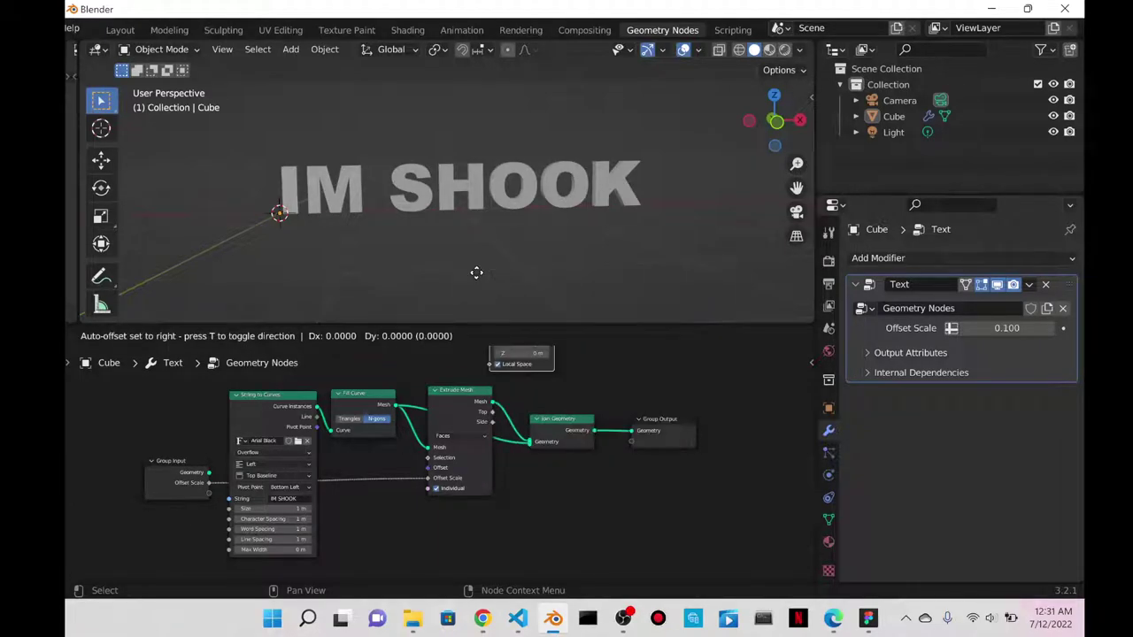
click(604, 409)
scroll(435, 394, up, 3)
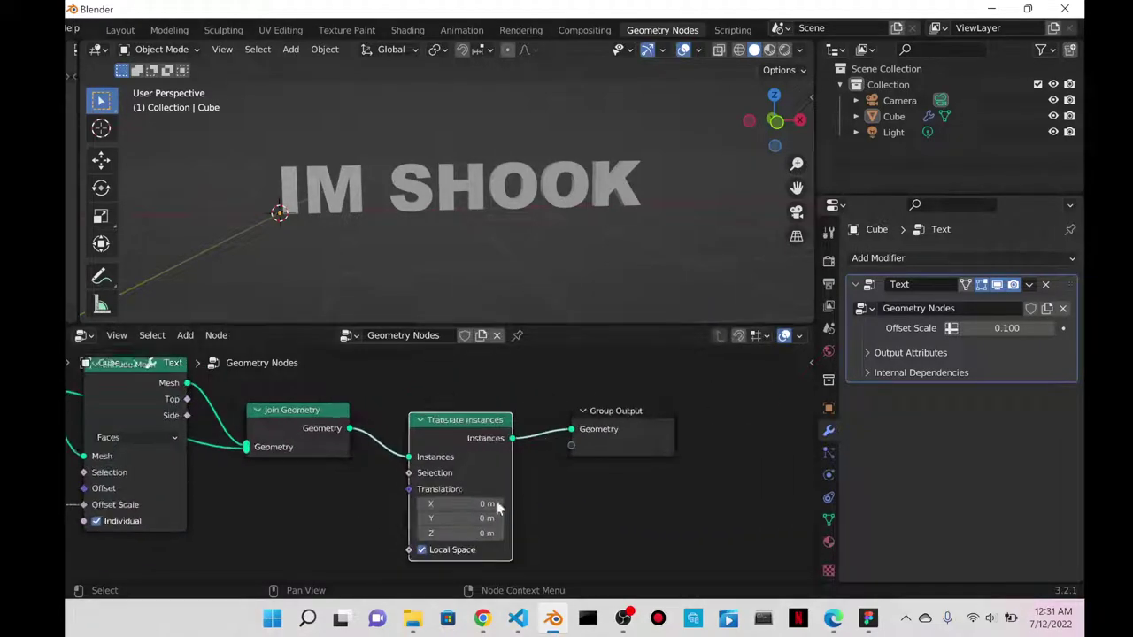
- Test the Translate Instances node on all three axes, with X 0.2 m and Y -0.1 m, and undo the changes
drag(454, 503, 464, 533)
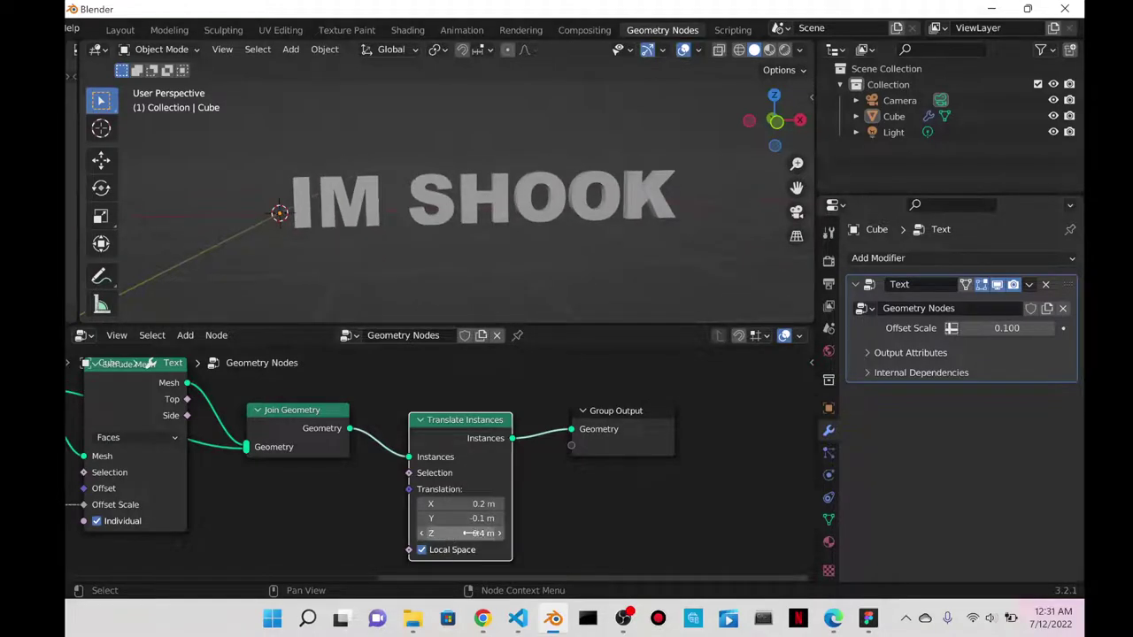
key(ctrl+z)
key(ctrl+z)
key(ctrl+z)
- Move the Translate Instances and Group Output nodes farther from Join Geometry to make room between them
mouse_move(508, 456)
mouse_down()
mouse_move(534, 418)
mouse_move(515, 447)
mouse_up()
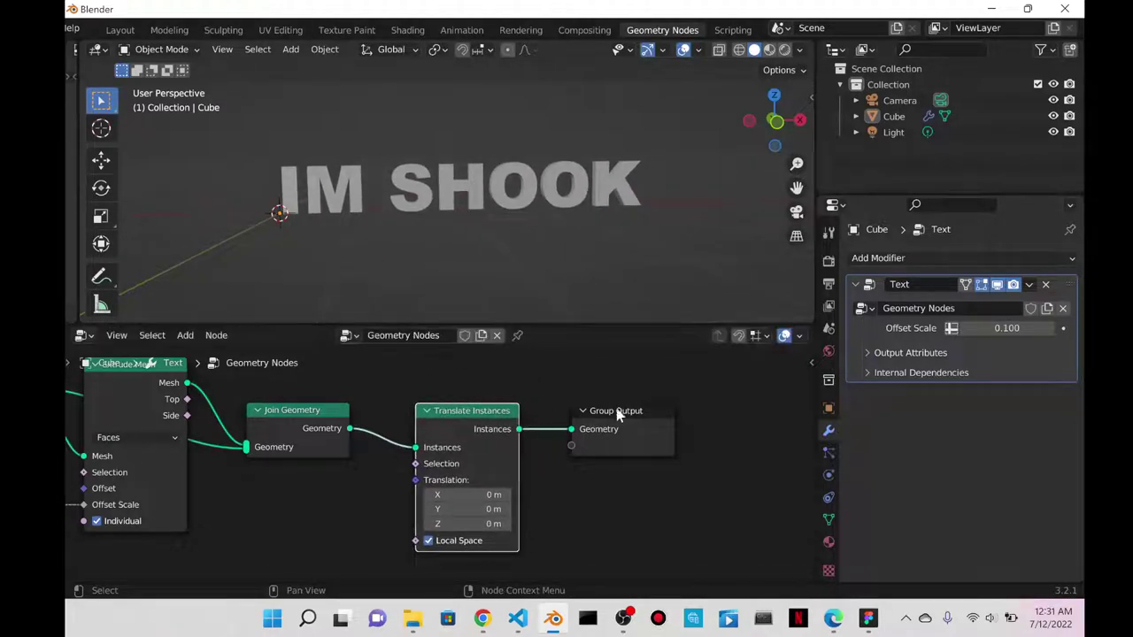
drag(609, 418, 706, 396)
drag(501, 430, 531, 424)
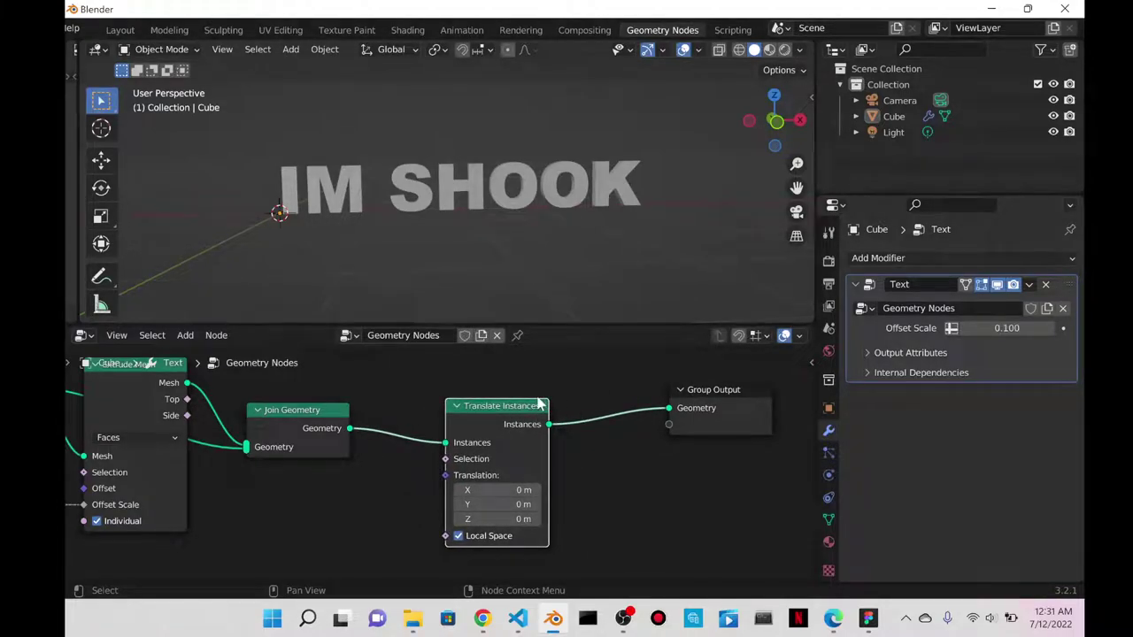
drag(514, 423, 567, 402)
scroll(549, 411, down, 2)
middle_drag(389, 482, 461, 433)
- Add a Plain Axes empty to the scene at the world origin
click(594, 182)
click(636, 124)
key(shift+a)
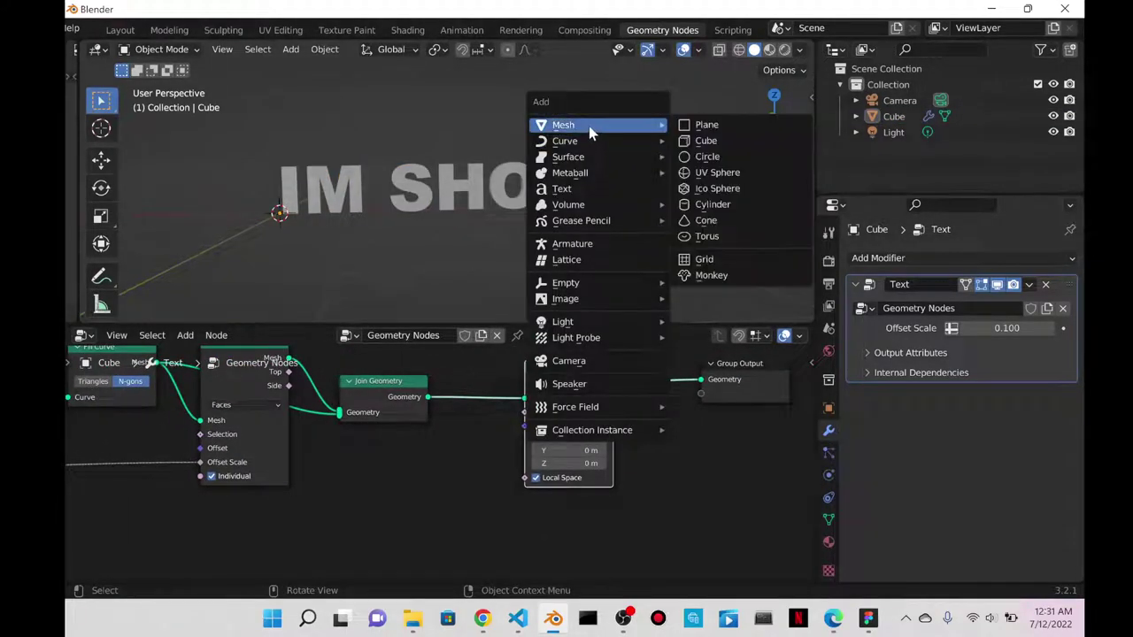
mouse_move(559, 284)
click(717, 283)
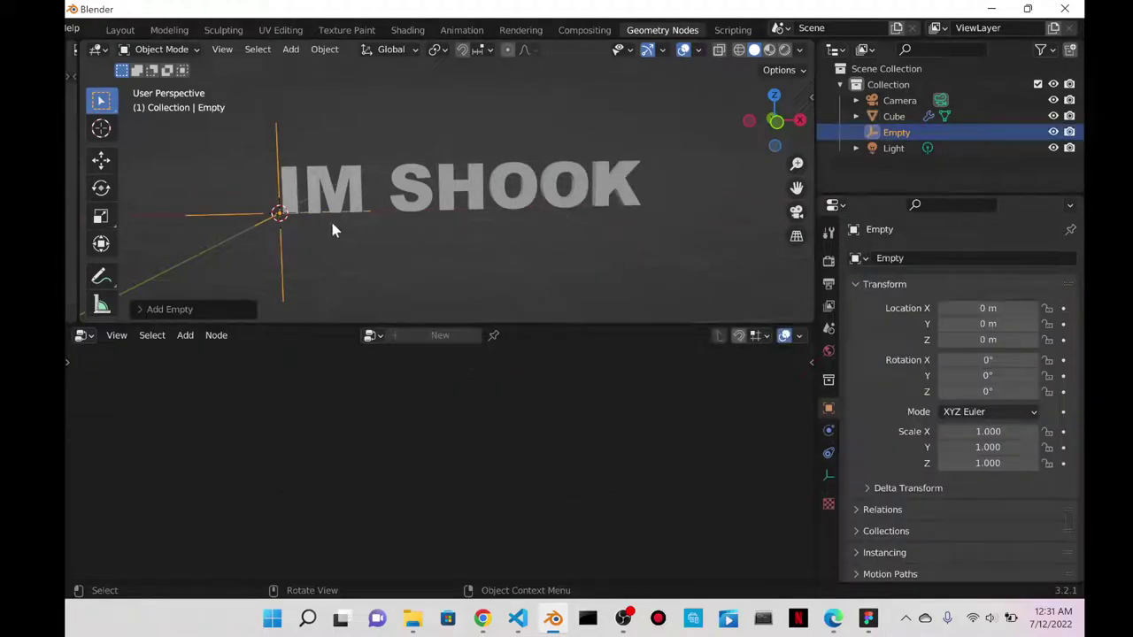
- Select the text object and add an Object Info node for the Empty below Join Geometry
click(376, 189)
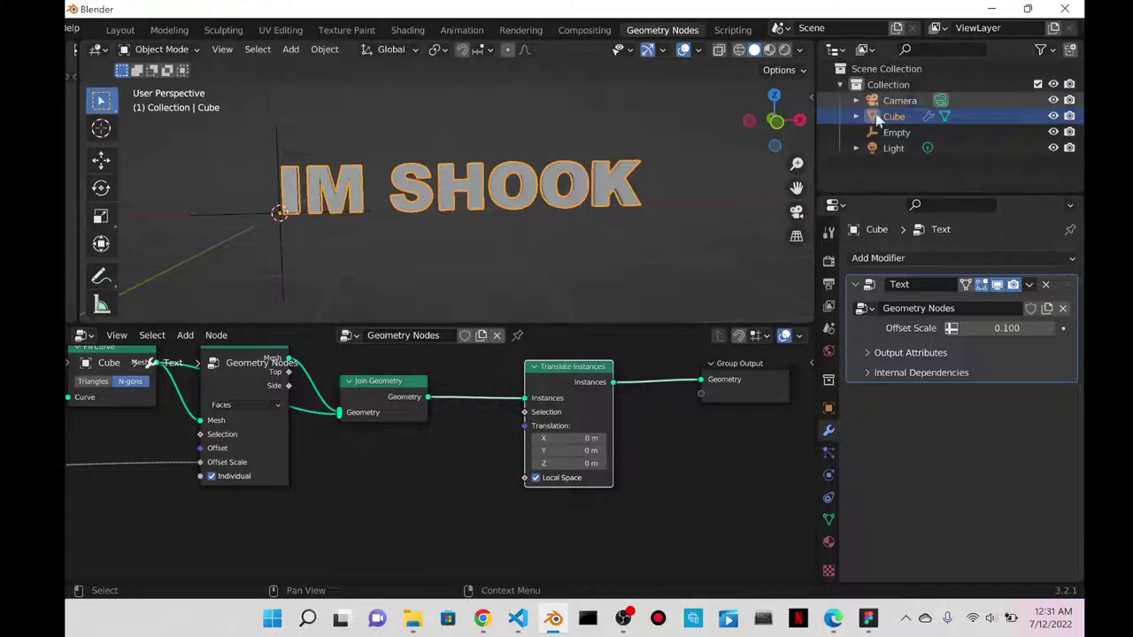
drag(896, 135, 390, 514)
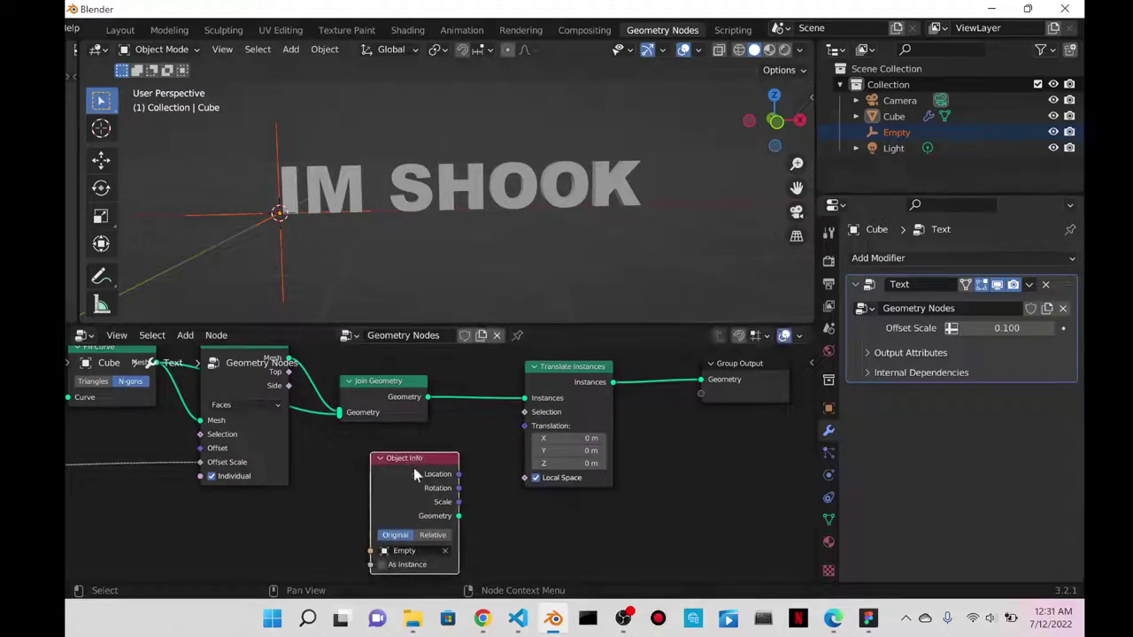
middle_drag(246, 168, 427, 166)
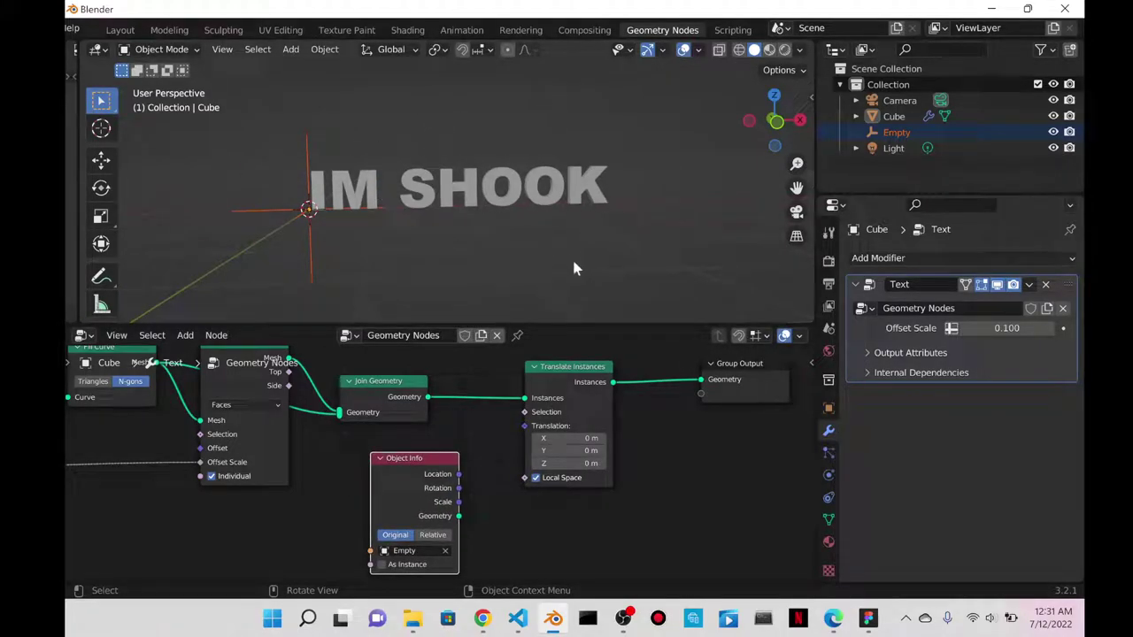
- Add a Position node directly above the Object Info node
middle_drag(414, 481, 428, 415)
key(shift+a)
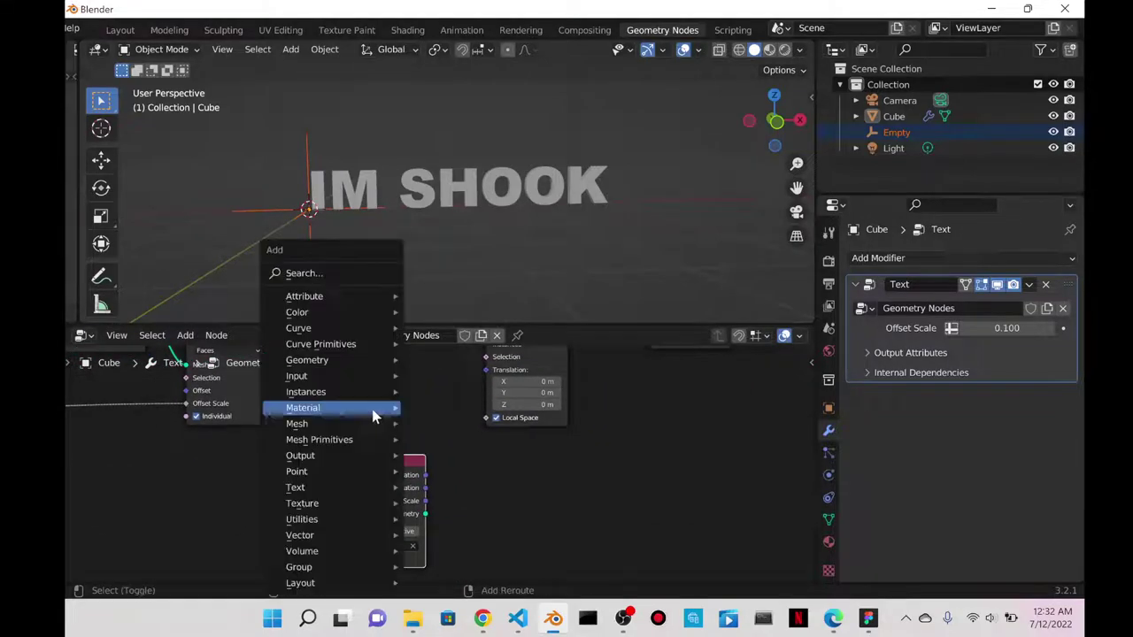
click(314, 276)
text(pos)
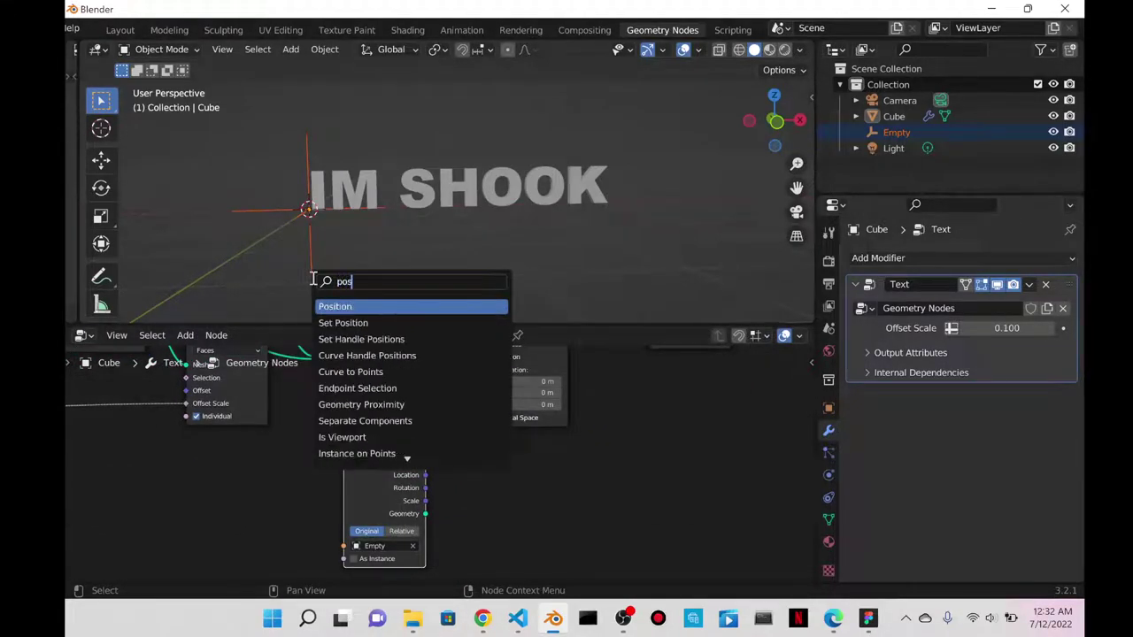
key(Return)
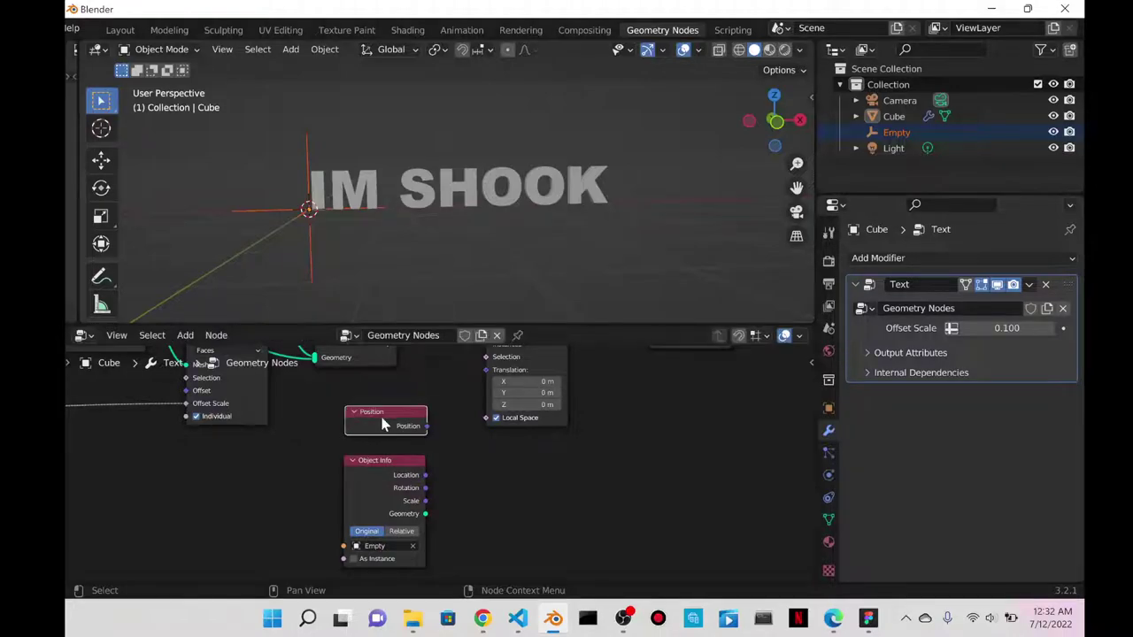
click(374, 428)
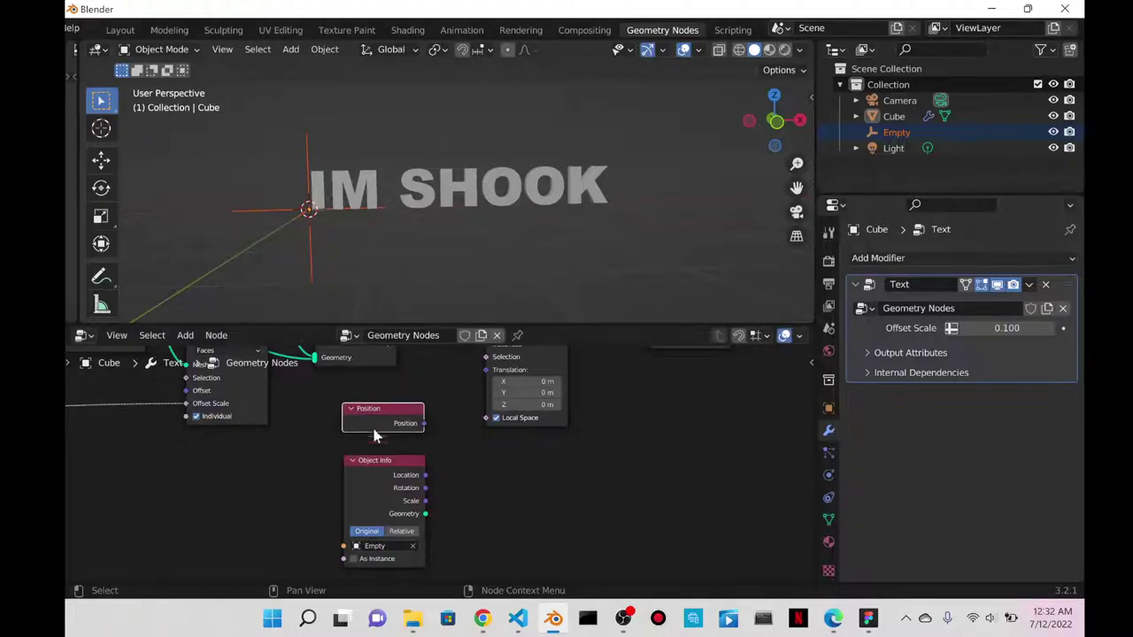
- Add a Vector Math node below Translate Instances and move the Object Info and Position nodes down beside it
key(shift+a)
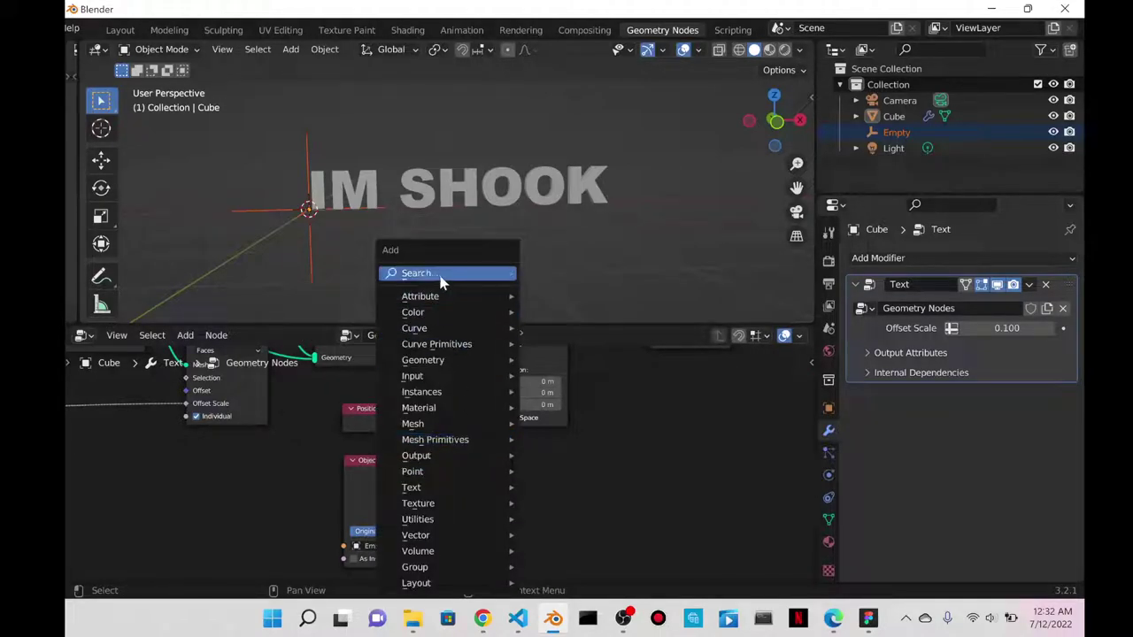
click(440, 275)
text(mmath)
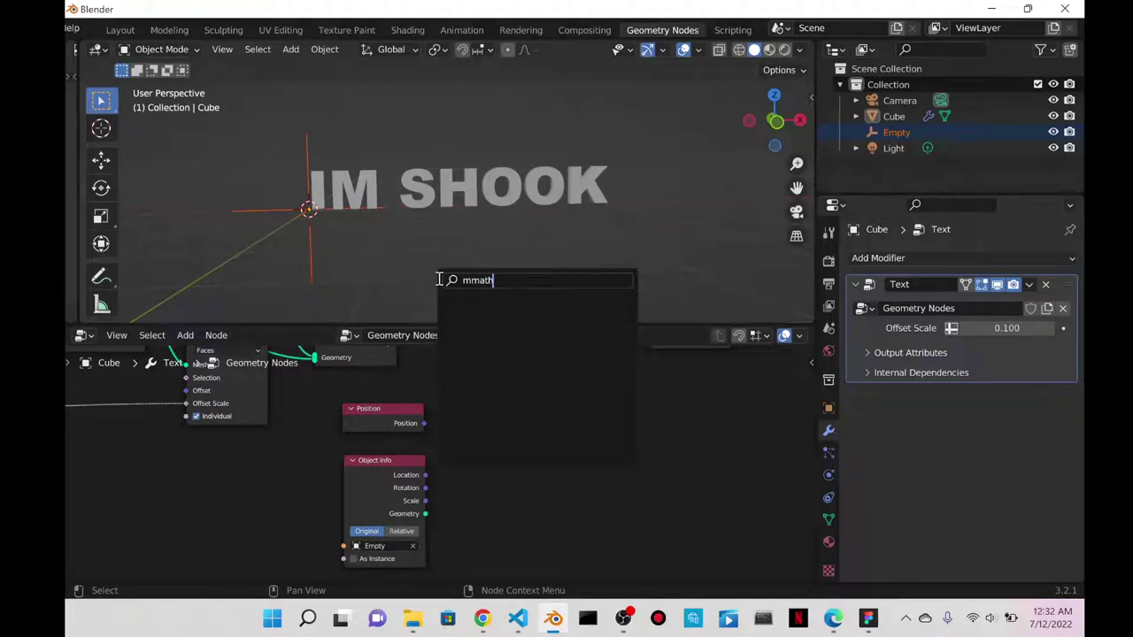
key(BackSpace)
key(BackSpace)
key(BackSpace)
key(BackSpace)
key(BackSpace)
text(vector m)
key(Return)
click(459, 449)
drag(381, 460, 383, 508)
drag(368, 416, 364, 462)
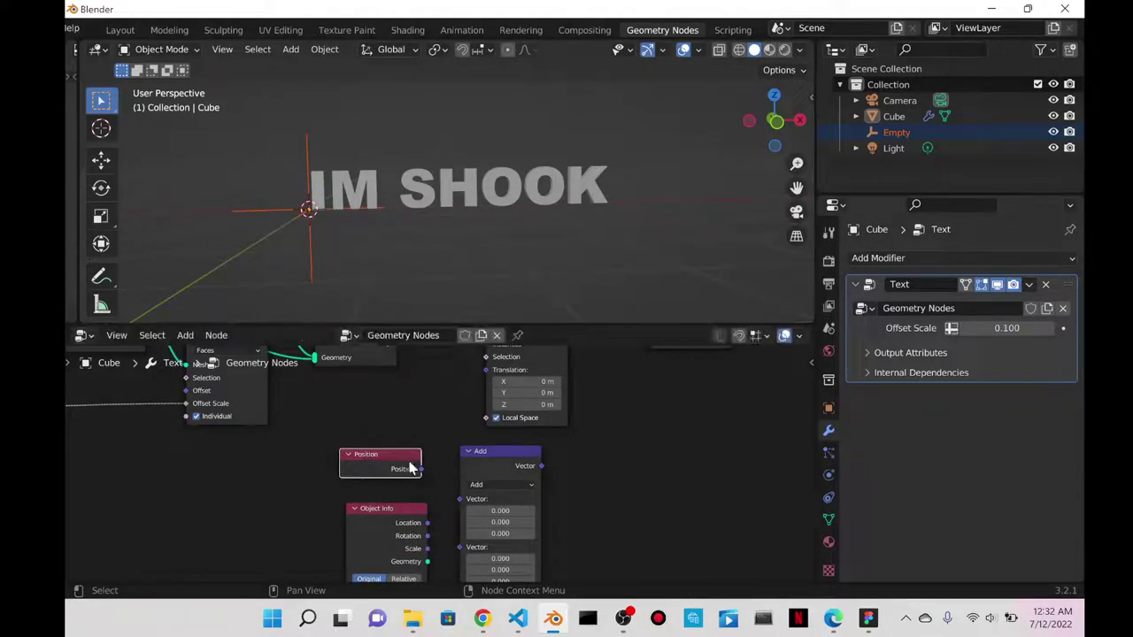
- Connect Position and the Object Info Location to the Vector Math inputs and set its operation to Distance
scroll(597, 403, up, 2)
drag(420, 427, 435, 431)
drag(474, 478, 475, 473)
drag(428, 507, 471, 491)
drag(392, 478, 380, 454)
click(525, 452)
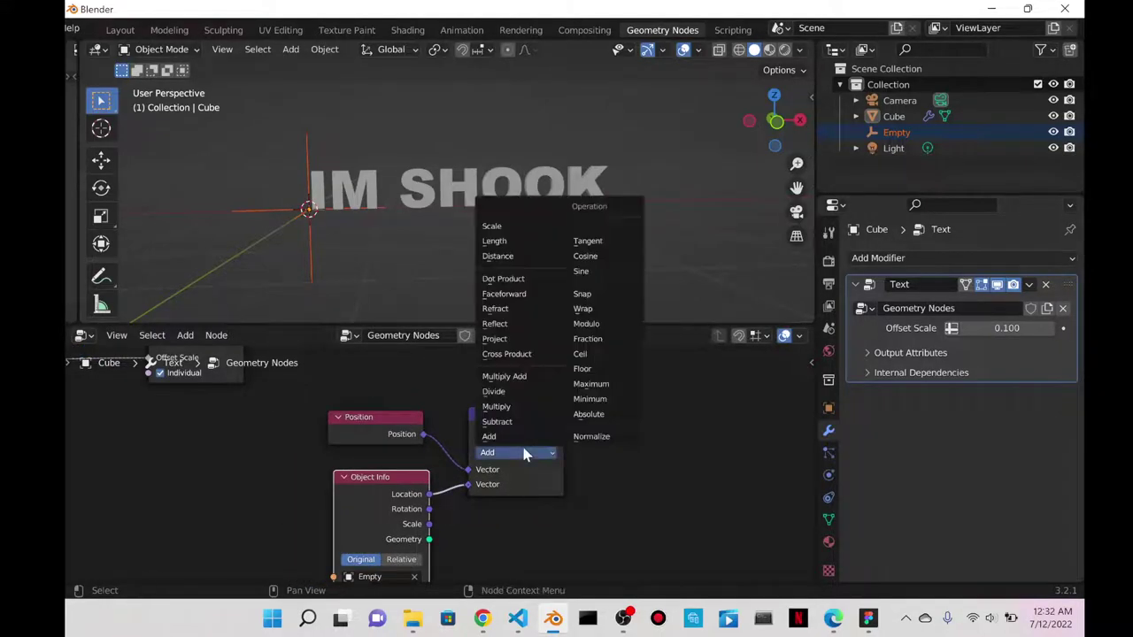
click(522, 255)
- Connect the Distance node's Value output to the Translation input of Translate Instances
middle_drag(573, 414, 565, 524)
drag(556, 525, 561, 487)
drag(559, 427, 497, 411)
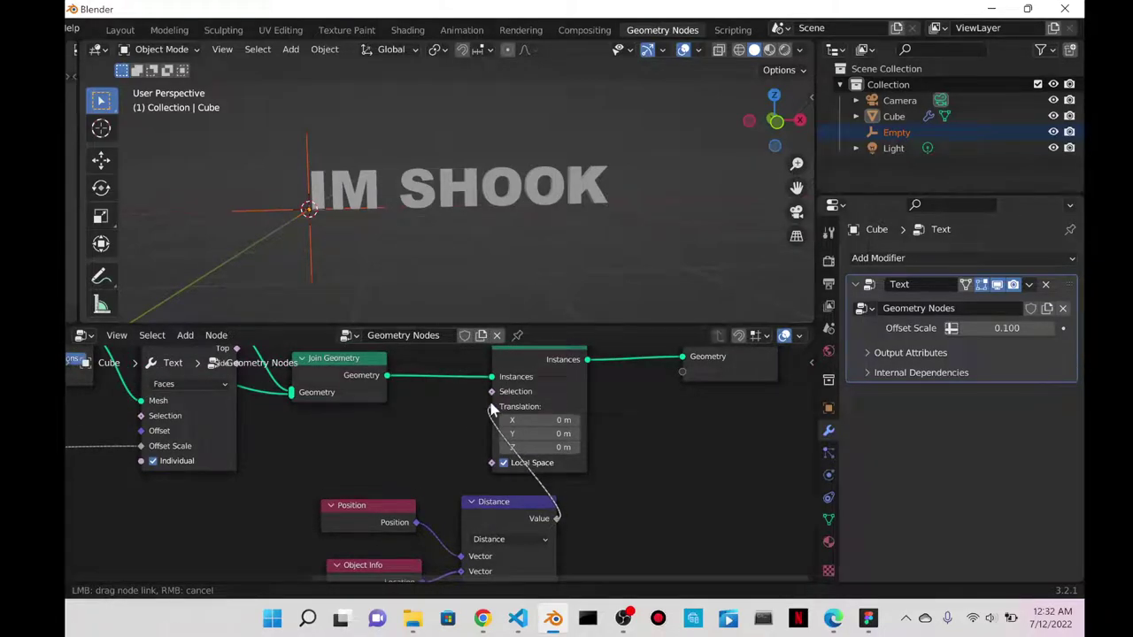
drag(491, 414, 489, 407)
scroll(394, 222, down, 6)
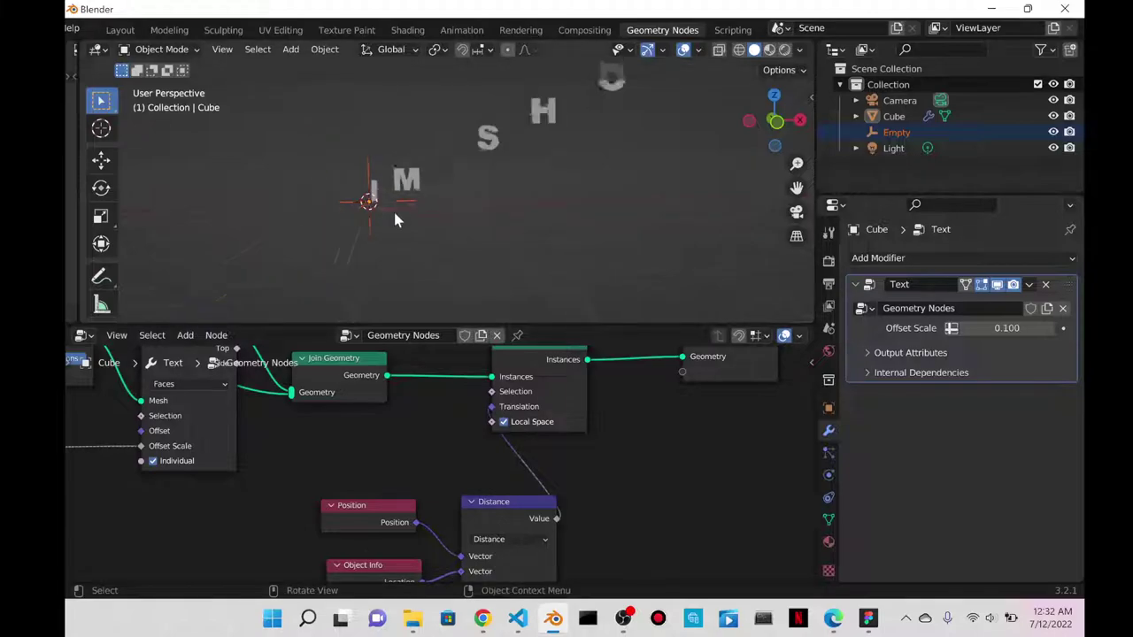
- Space out the Position, Object Info and Distance nodes below Join Geometry
drag(473, 523, 296, 471)
drag(355, 569, 262, 516)
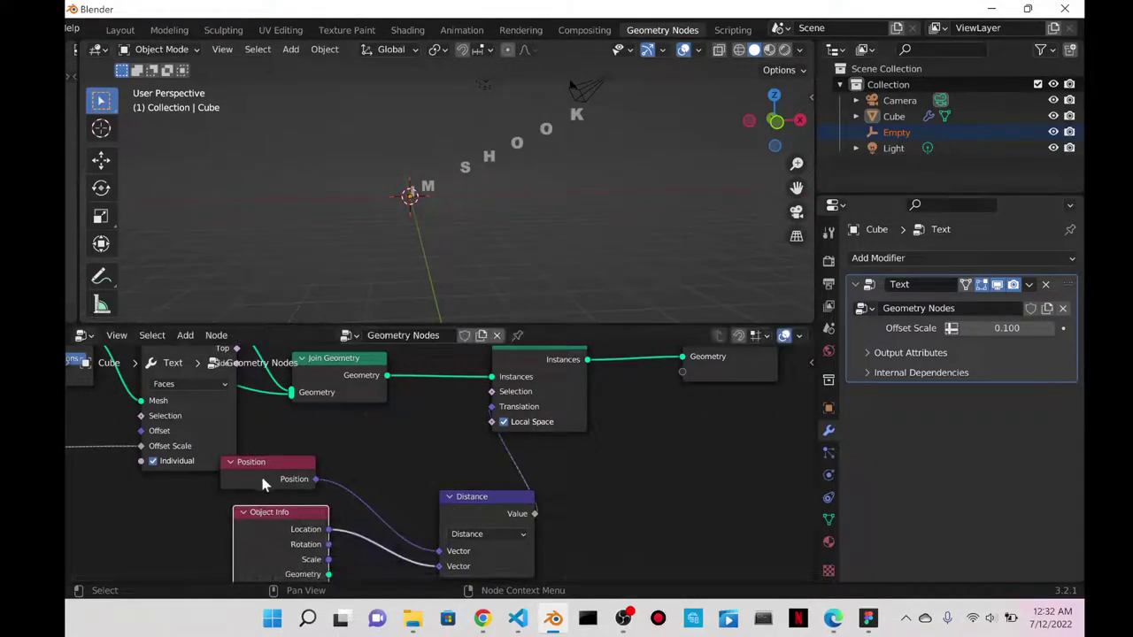
drag(265, 461, 330, 455)
drag(461, 497, 440, 486)
- Try sliding the empty along the X axis to test how the letters' offset follows it
scroll(419, 210, down, 2)
scroll(456, 190, up, 4)
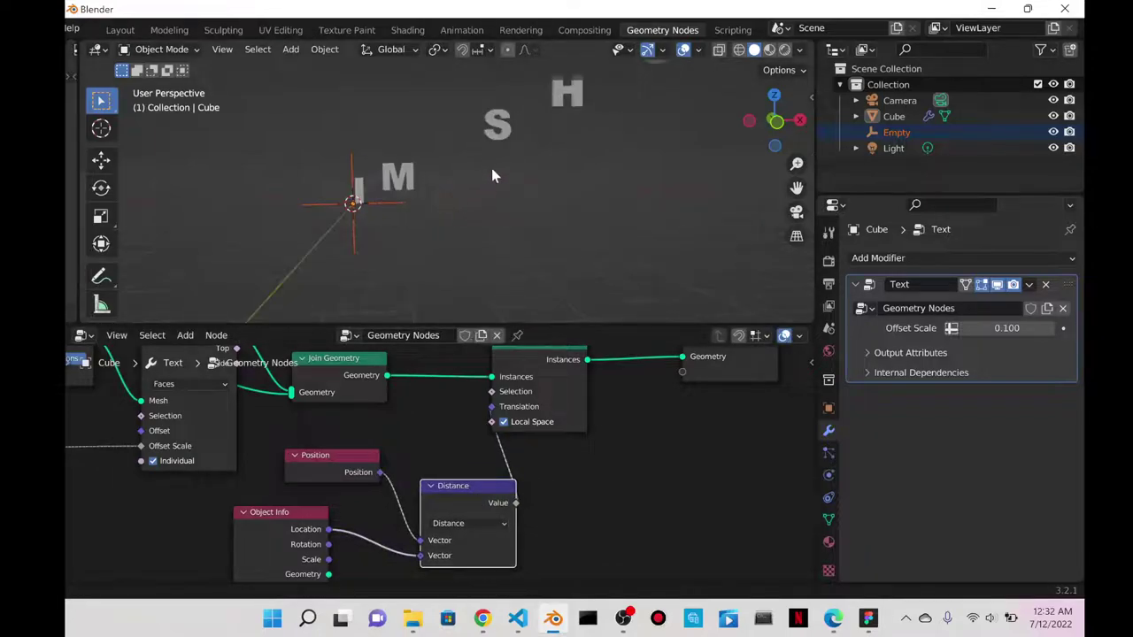
scroll(482, 217, down, 2)
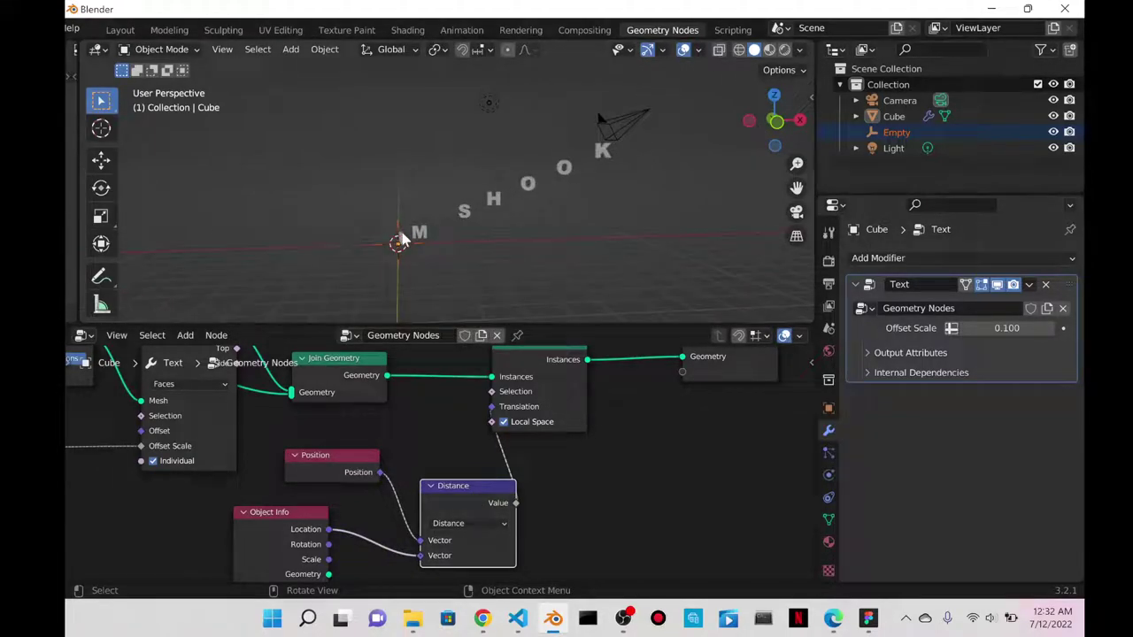
key(g)
key(x)
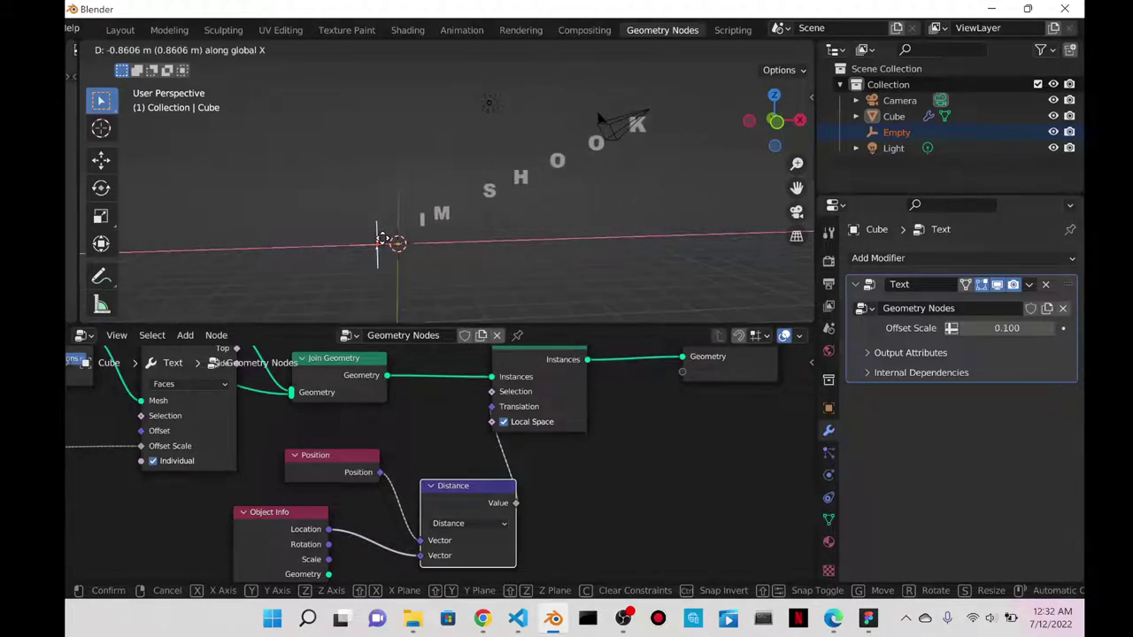
click(388, 240)
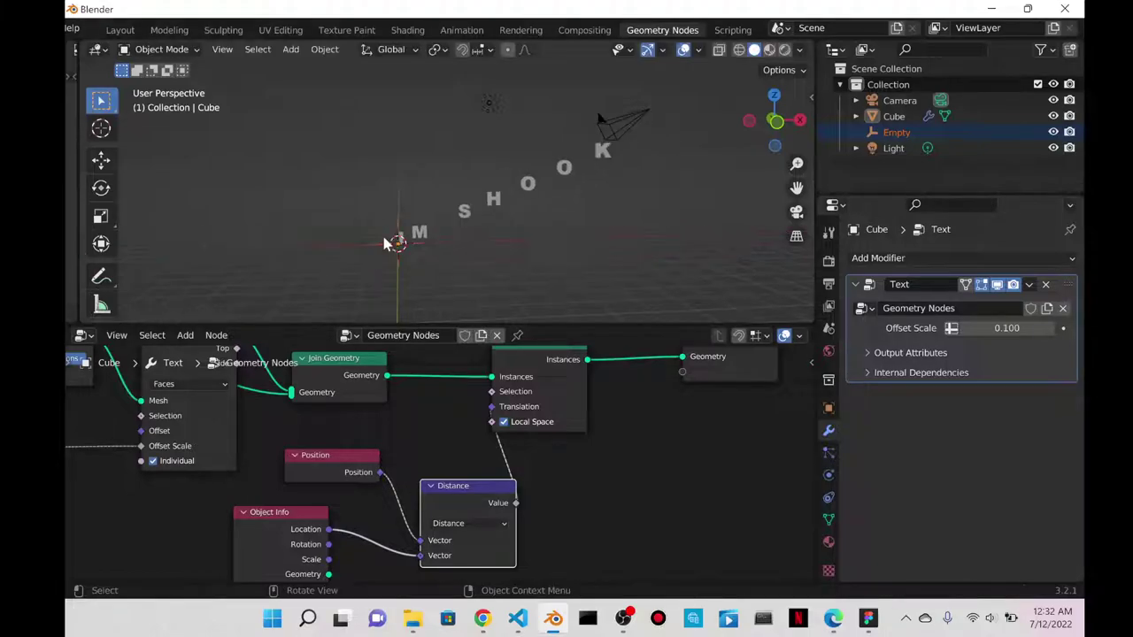
- Insert a Combine XYZ node between Distance and Translate Instances, with the distance value feeding only its Y input
click(627, 432)
key(shift+a)
click(602, 276)
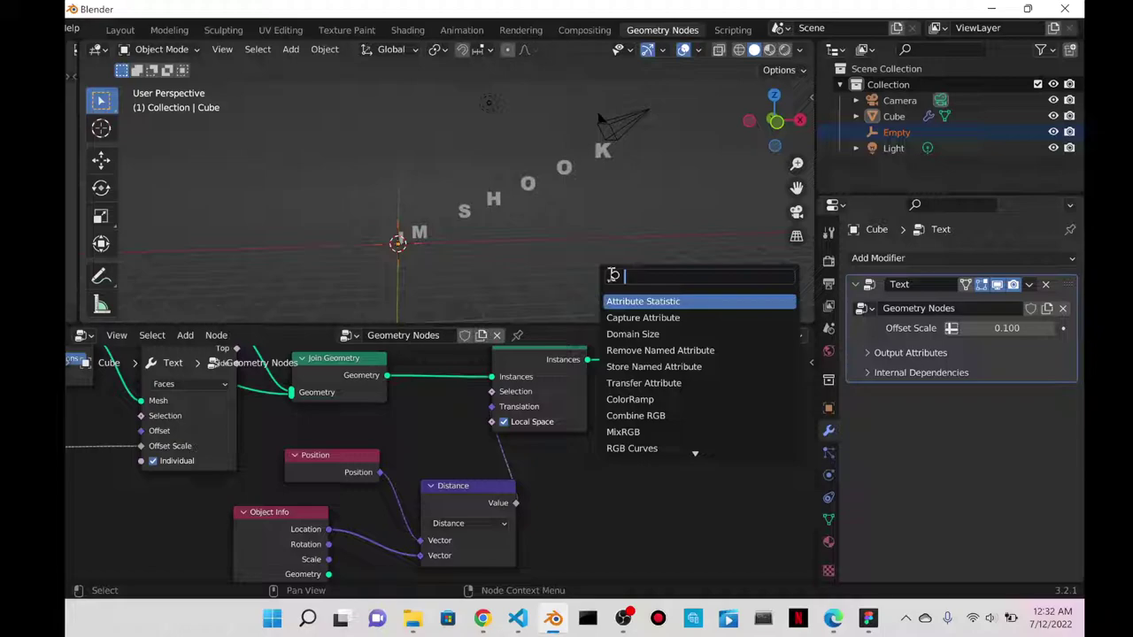
text(combine)
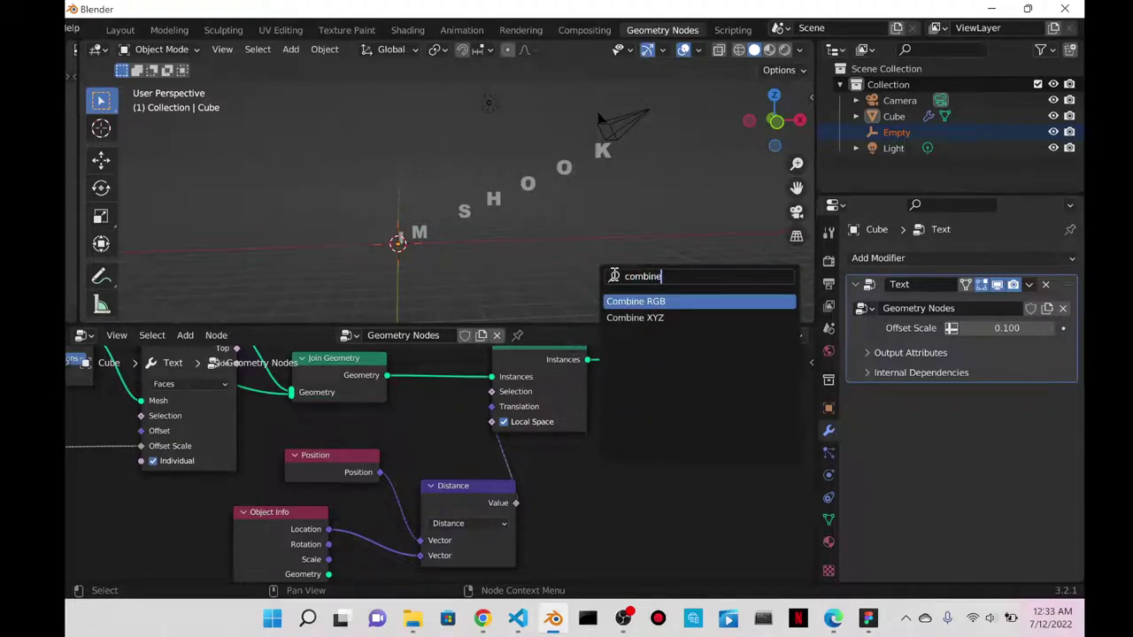
key(Return)
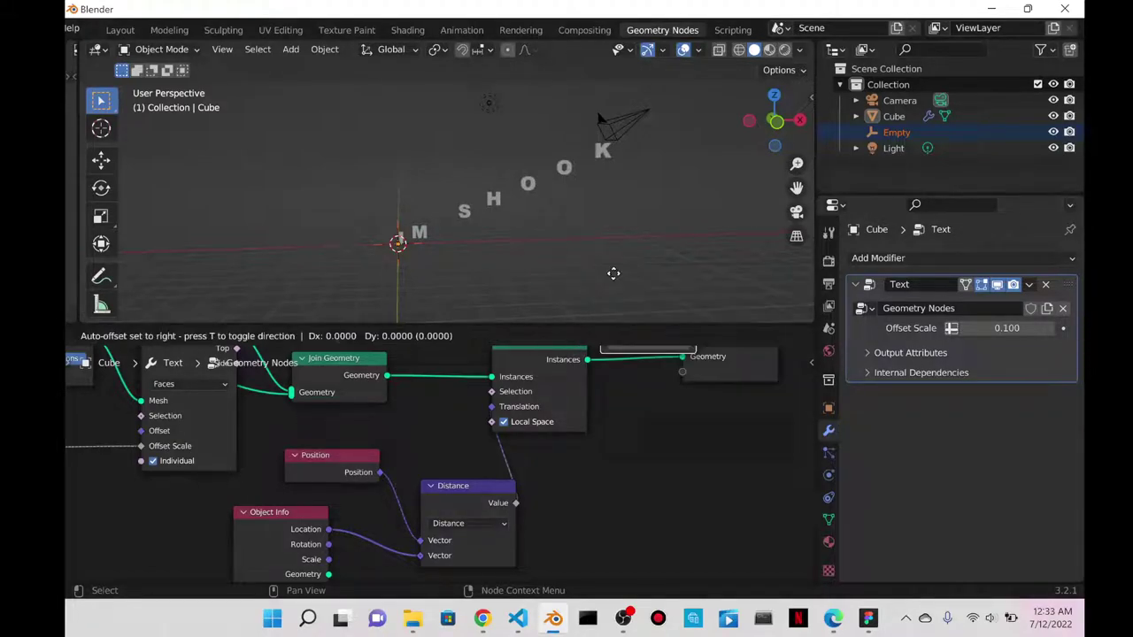
click(586, 389)
drag(493, 498, 462, 502)
mouse_move(571, 502)
mouse_down()
mouse_move(586, 556)
mouse_move(570, 517)
mouse_up()
- Try moving the empty along X again to test the letters' Y-only translation
scroll(457, 219, up, 2)
key(g)
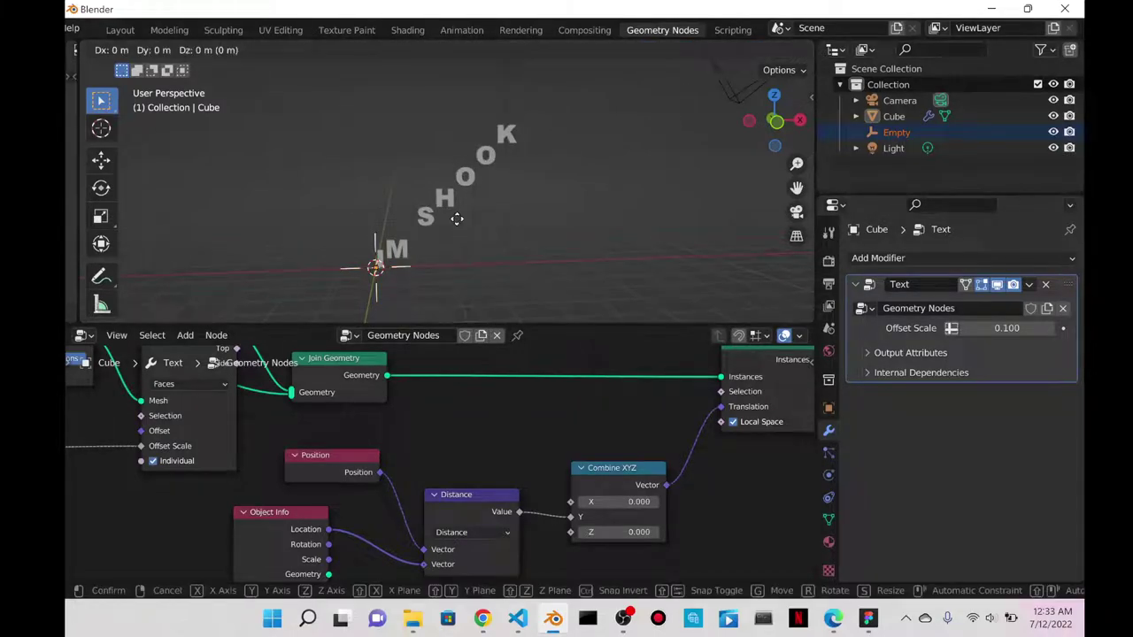
key(x)
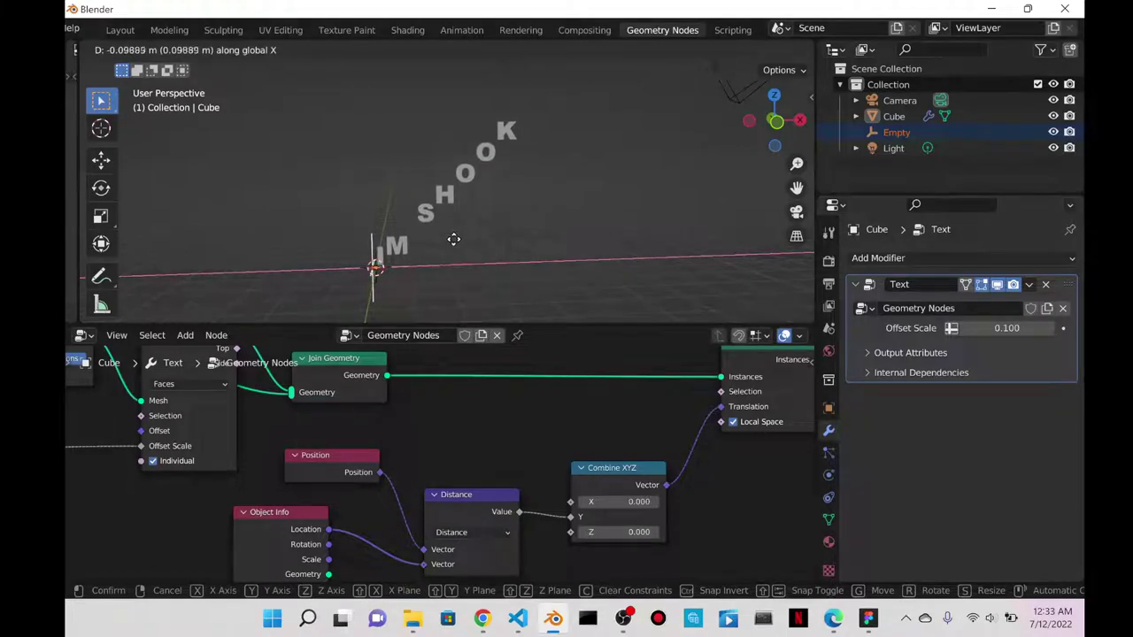
click(460, 240)
scroll(545, 235, up, 2)
scroll(545, 235, down, 1)
scroll(545, 240, down, 1)
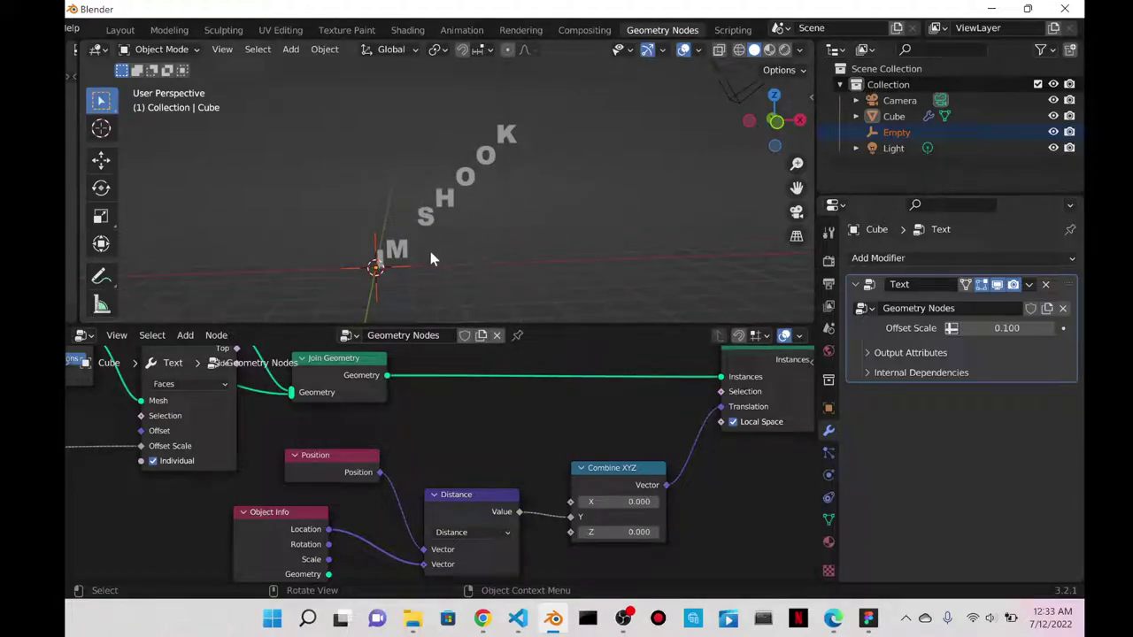
scroll(449, 230, up, 2)
scroll(451, 213, down, 1)
scroll(467, 216, down, 1)
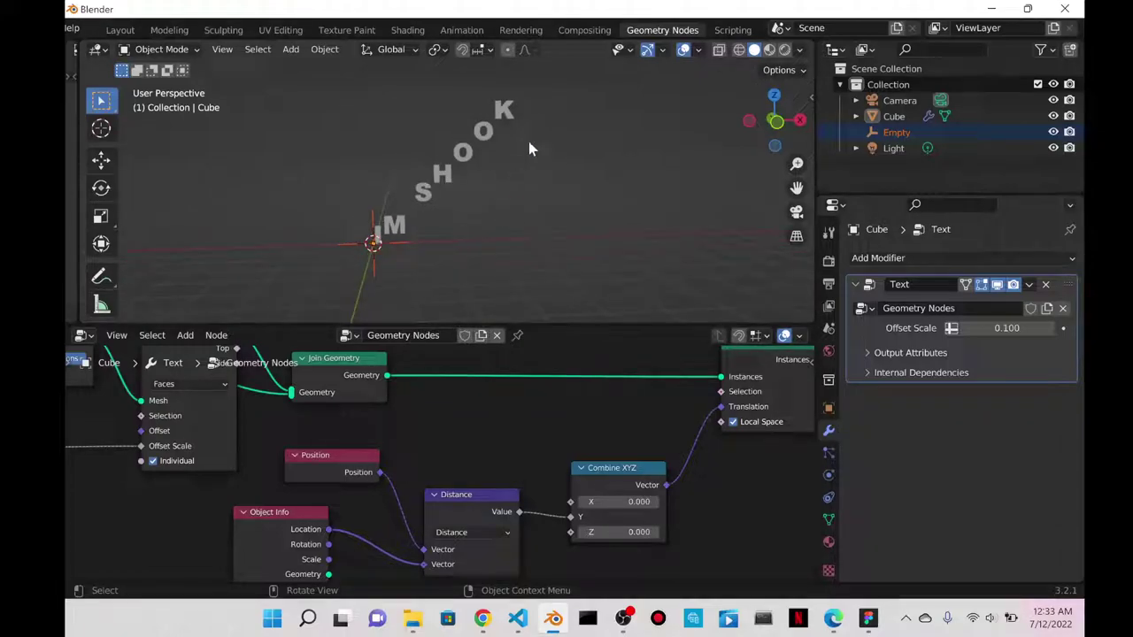
- Insert a ColorRamp node between Distance and Combine XYZ and flip its gradient
key(shift+a)
click(486, 274)
text(c)
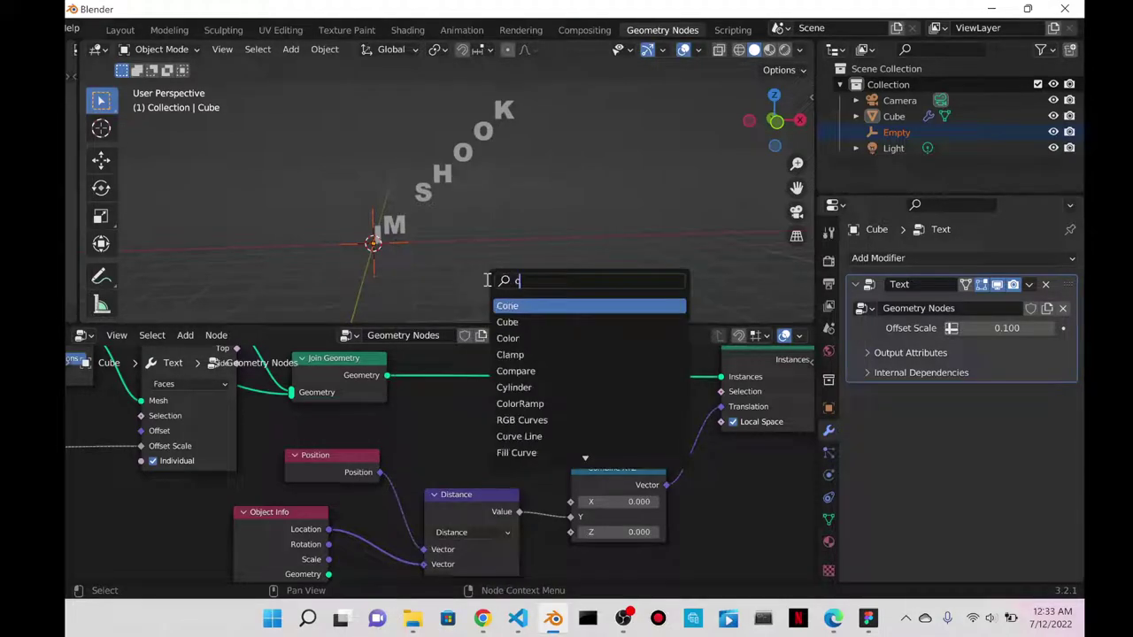
text(olor am)
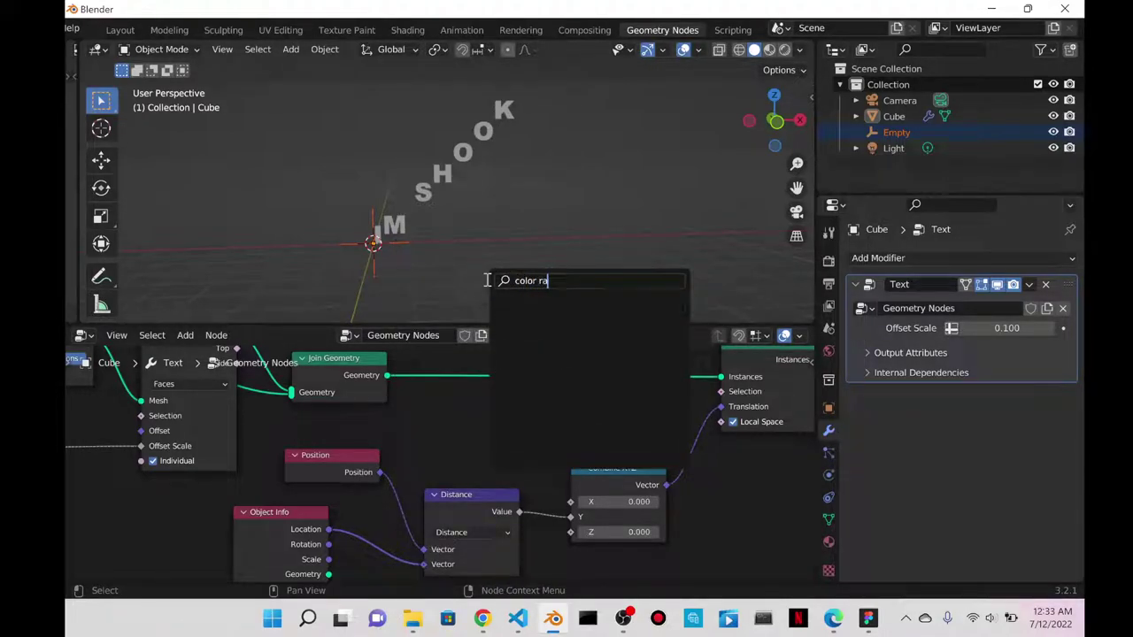
text(a)
key(Return)
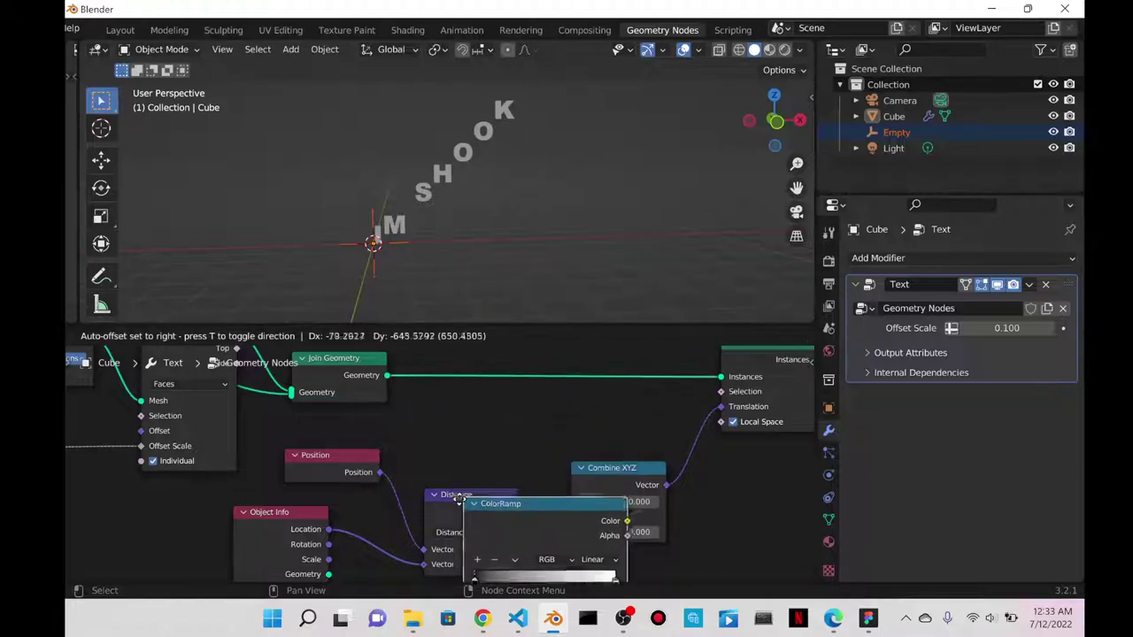
click(558, 499)
middle_drag(537, 487, 376, 391)
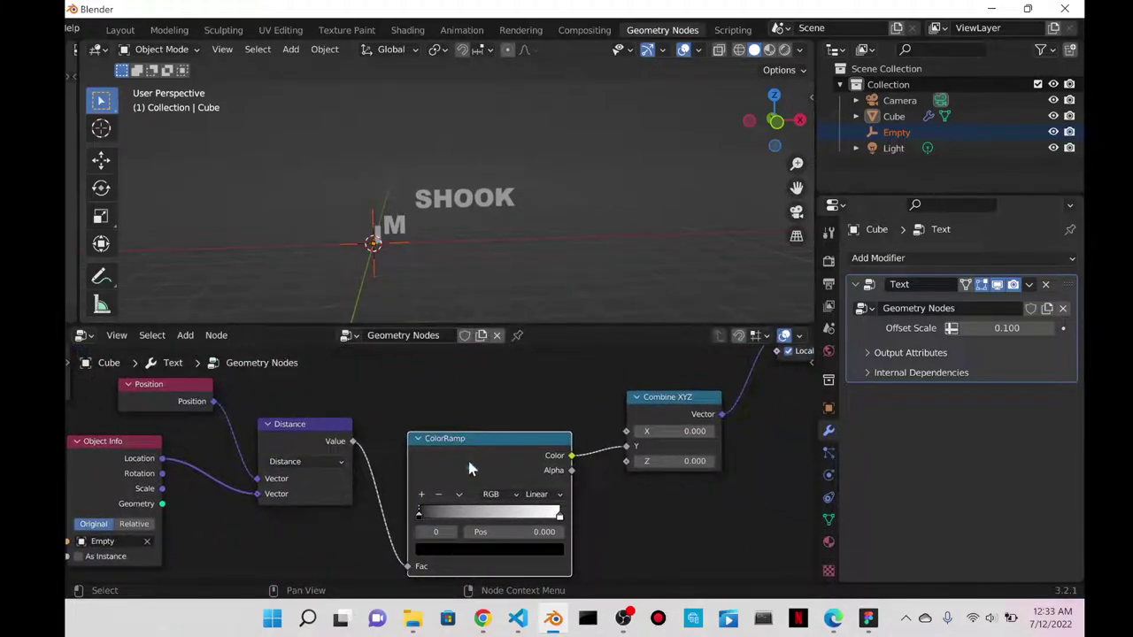
click(458, 495)
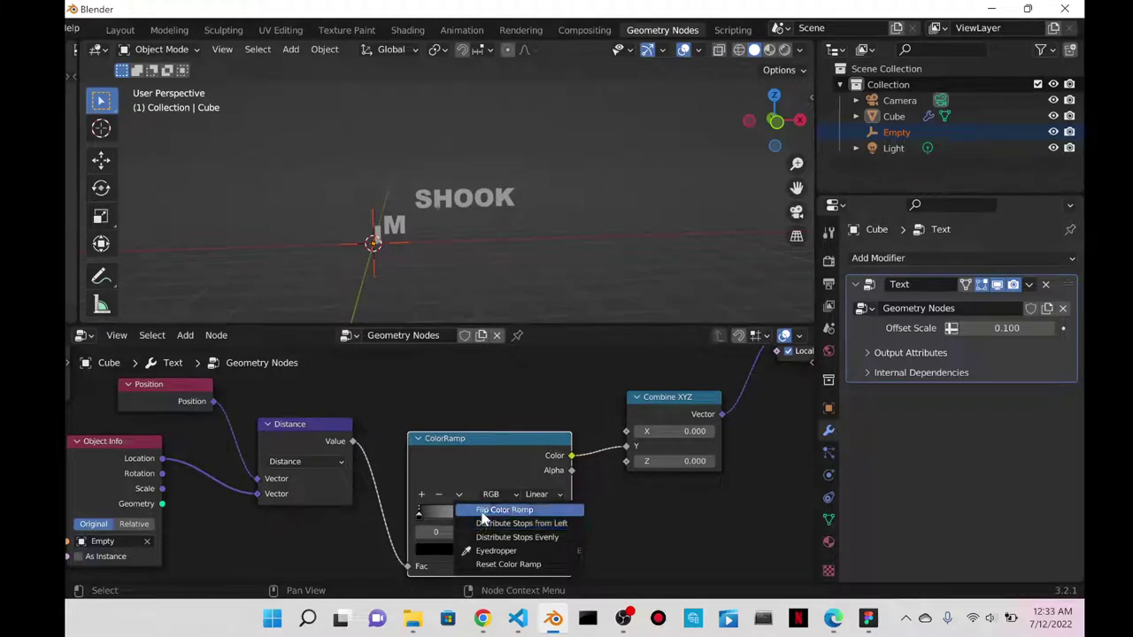
click(482, 507)
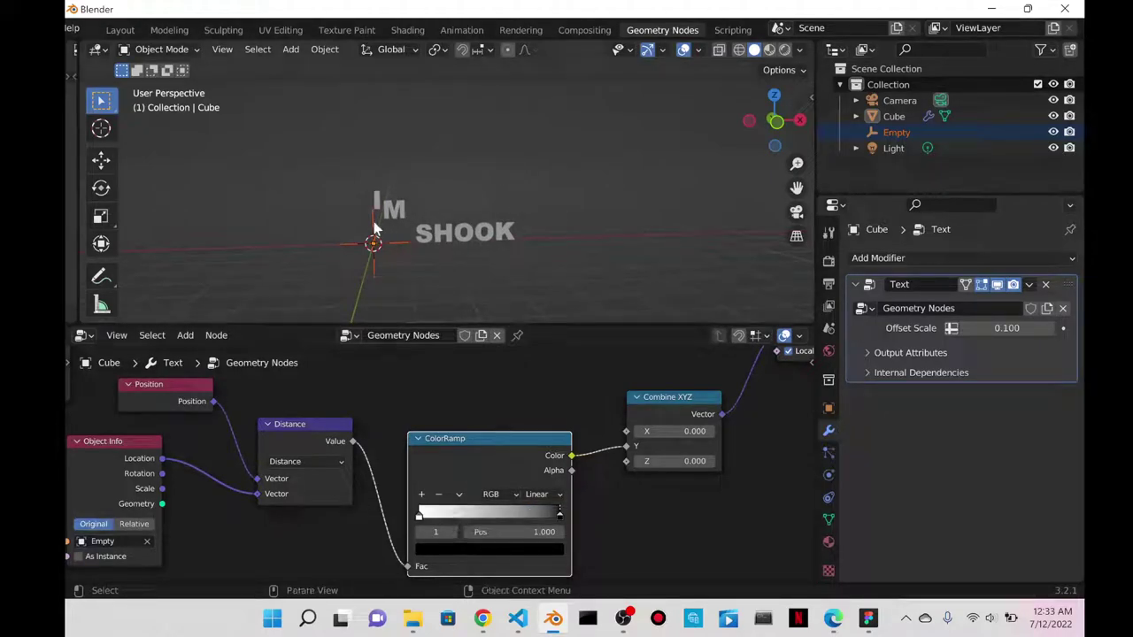
- Try moving the empty freely past the letters to preview the flipped ColorRamp's effect
key(g)
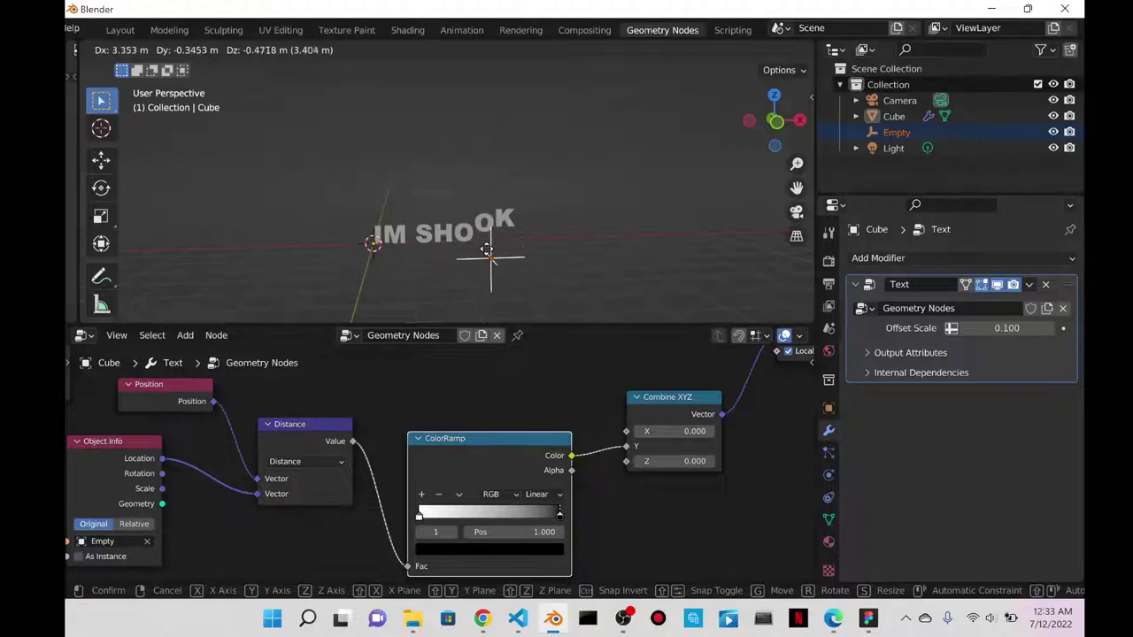
right_click(308, 243)
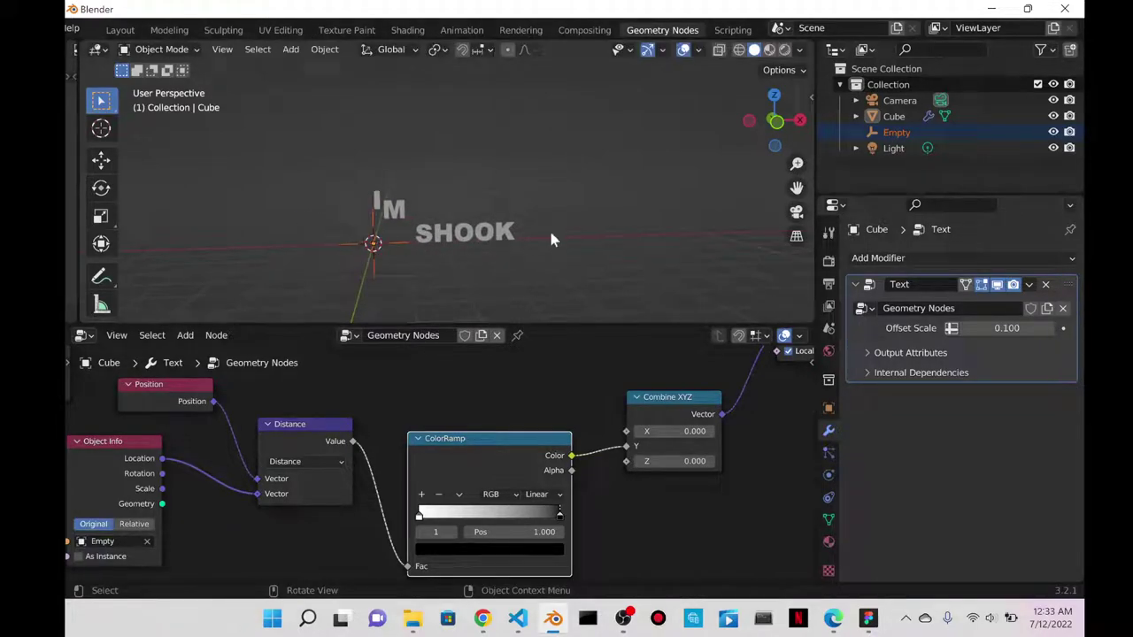
drag(483, 463, 470, 432)
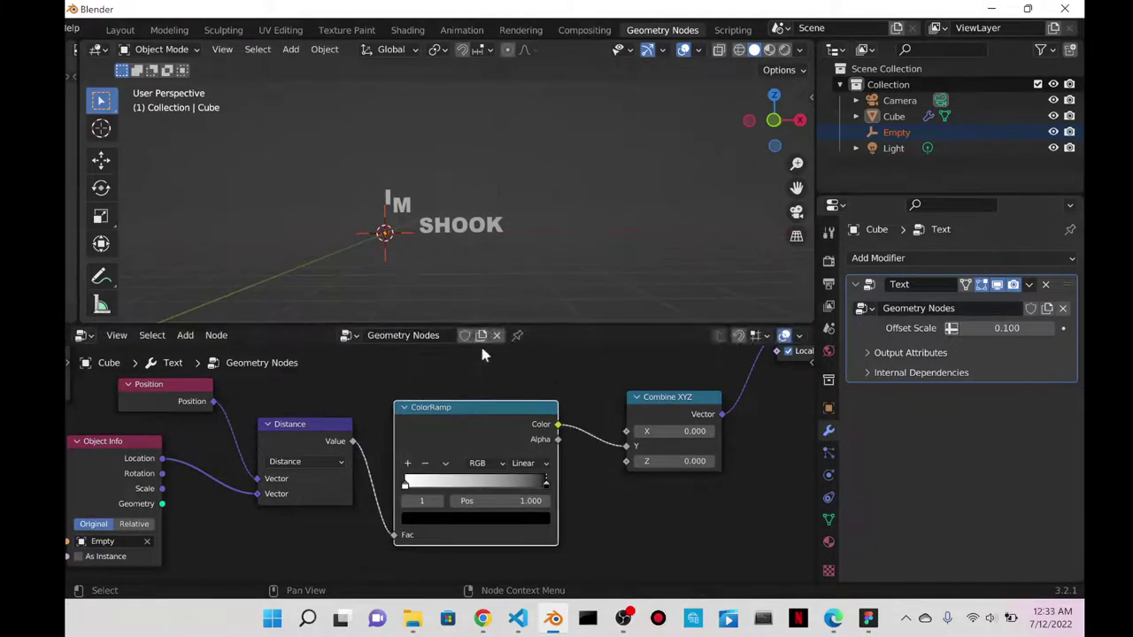
scroll(416, 247, up, 2)
shift+middle_drag(482, 213, 511, 198)
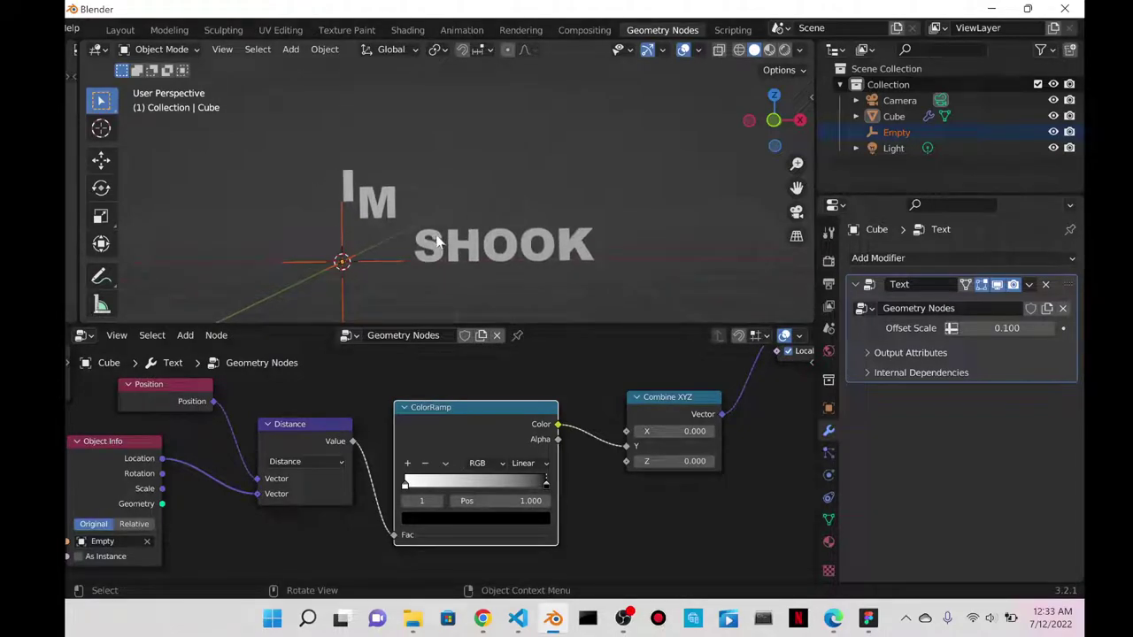
key(g)
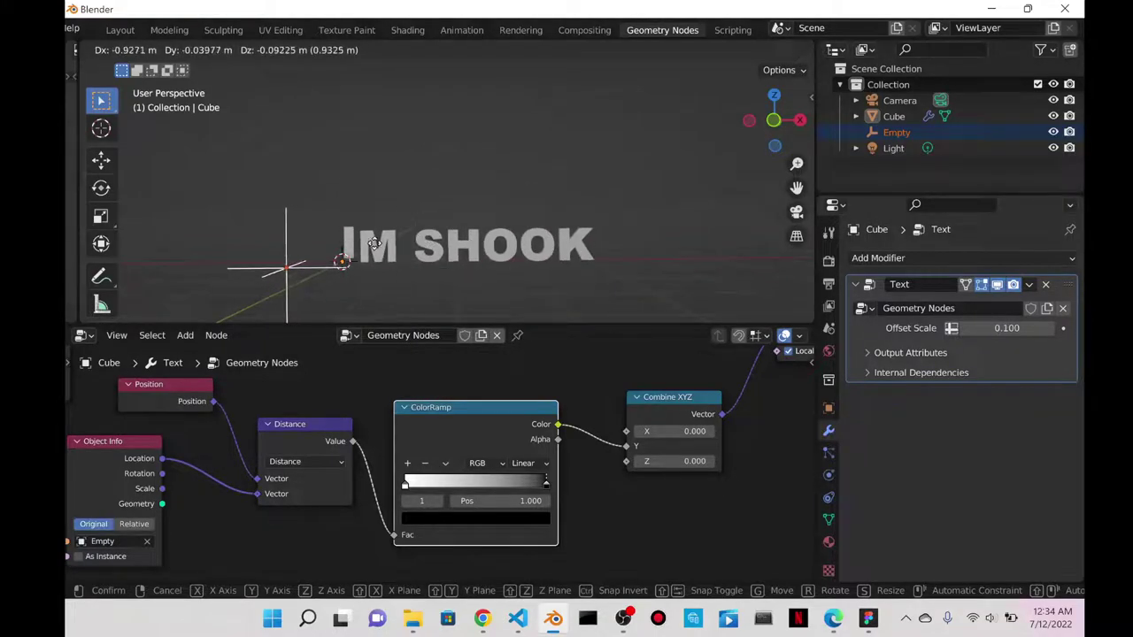
key(Escape)
scroll(563, 376, down, 2)
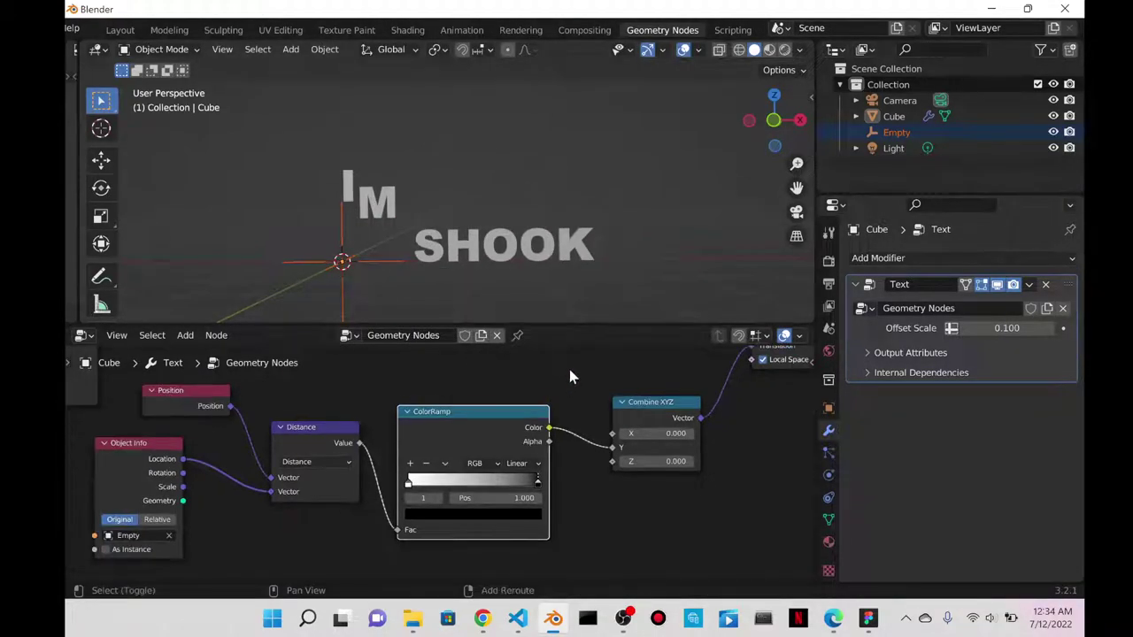
- Sketch a bounce arc annotated "v=0" above the text, undo the annotation strokes and return to the Select Box tool
drag(510, 186, 559, 110)
drag(497, 193, 543, 140)
click(101, 277)
drag(476, 187, 558, 102)
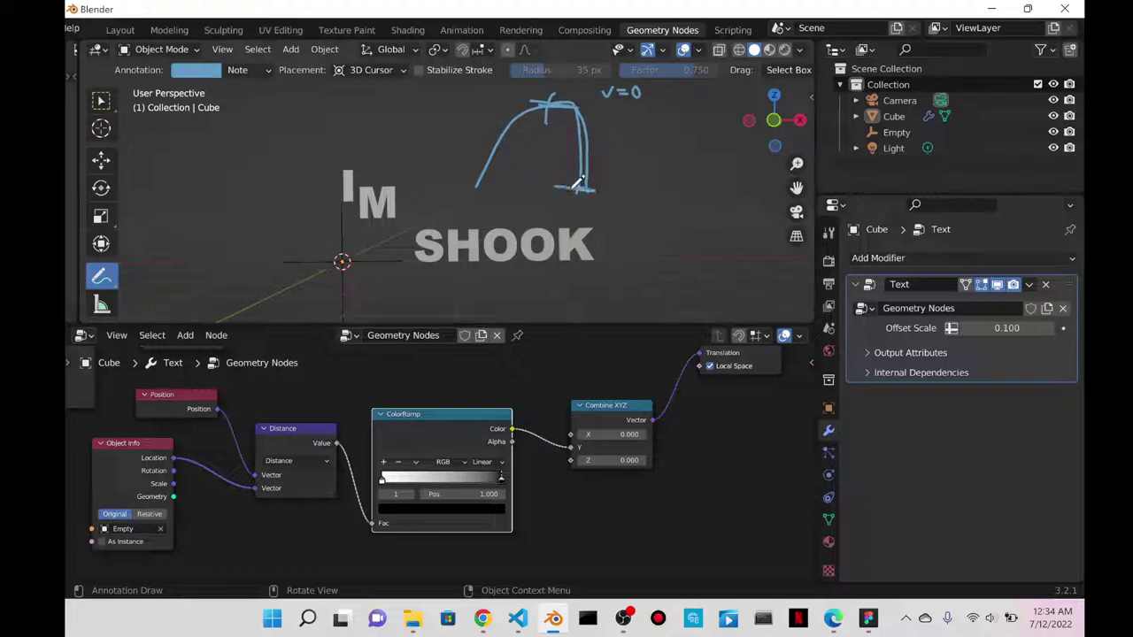
key(ctrl+z)
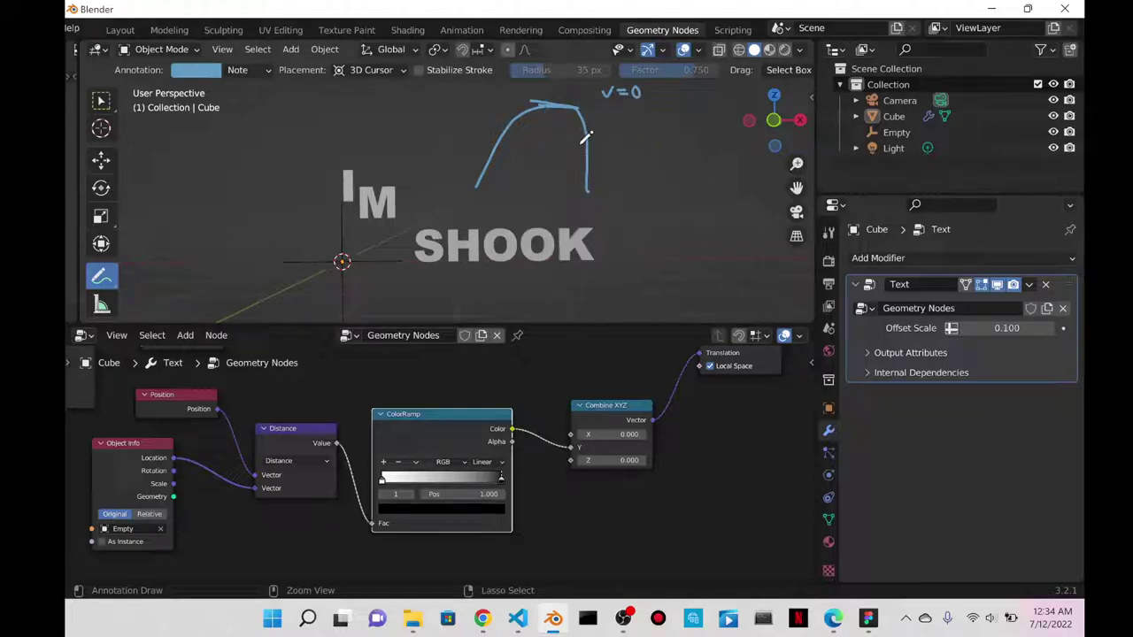
key(ctrl+z)
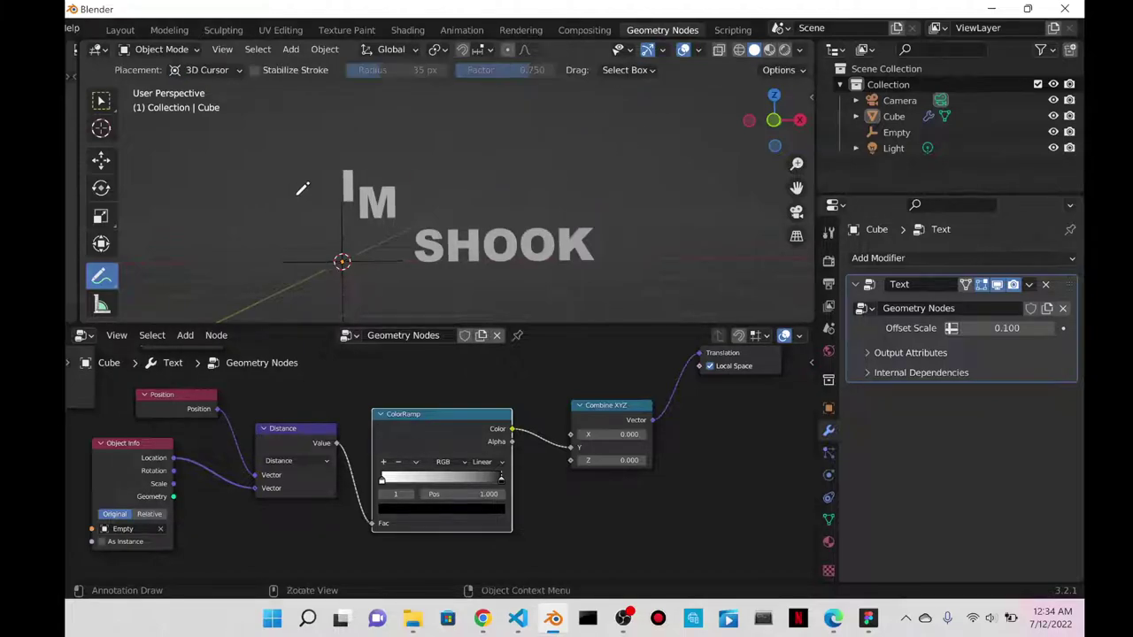
click(101, 100)
- Insert a Float Curve node between ColorRamp and Combine XYZ and bow its curve upward through a point at 0.3250, 0.7687
key(shift+a)
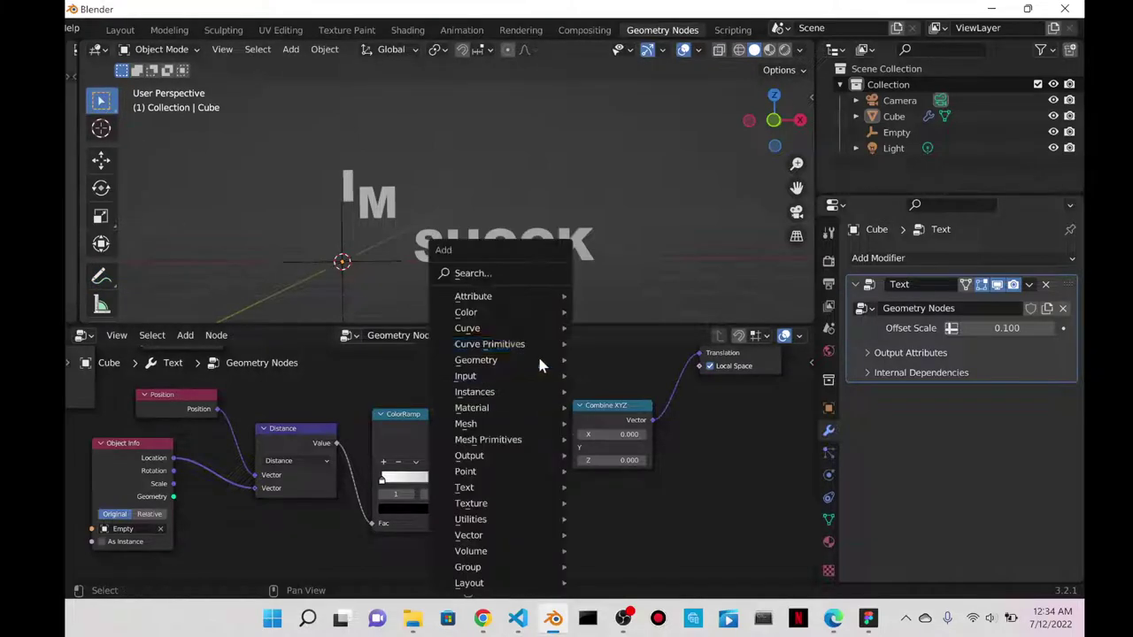
click(499, 278)
text(floa)
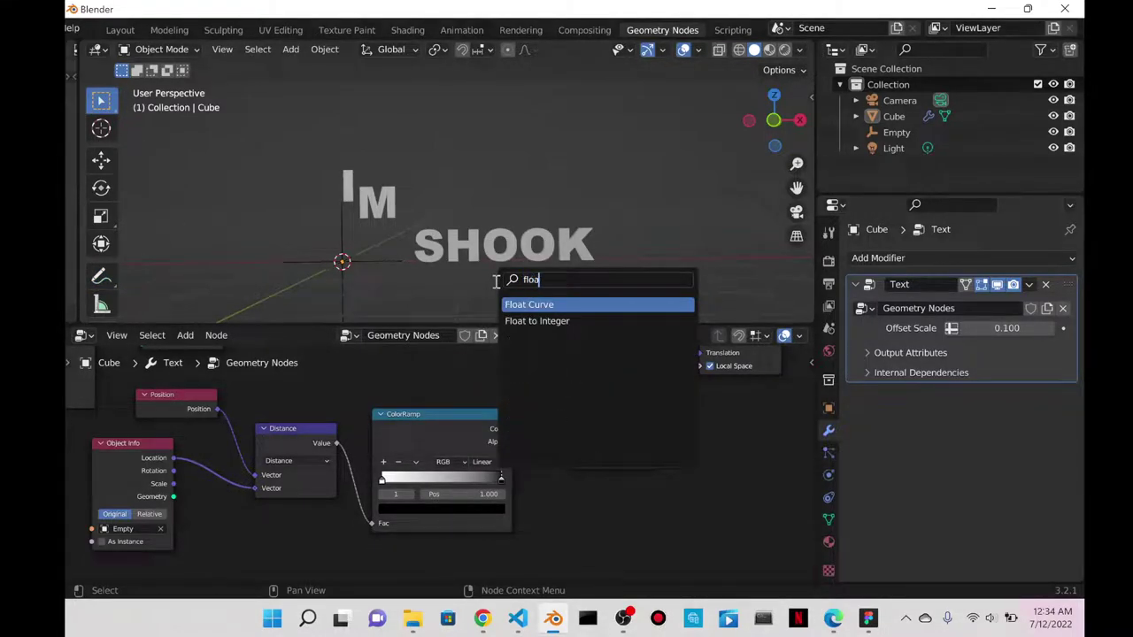
key(Return)
click(529, 420)
right_click(475, 372)
scroll(579, 354, up, 2)
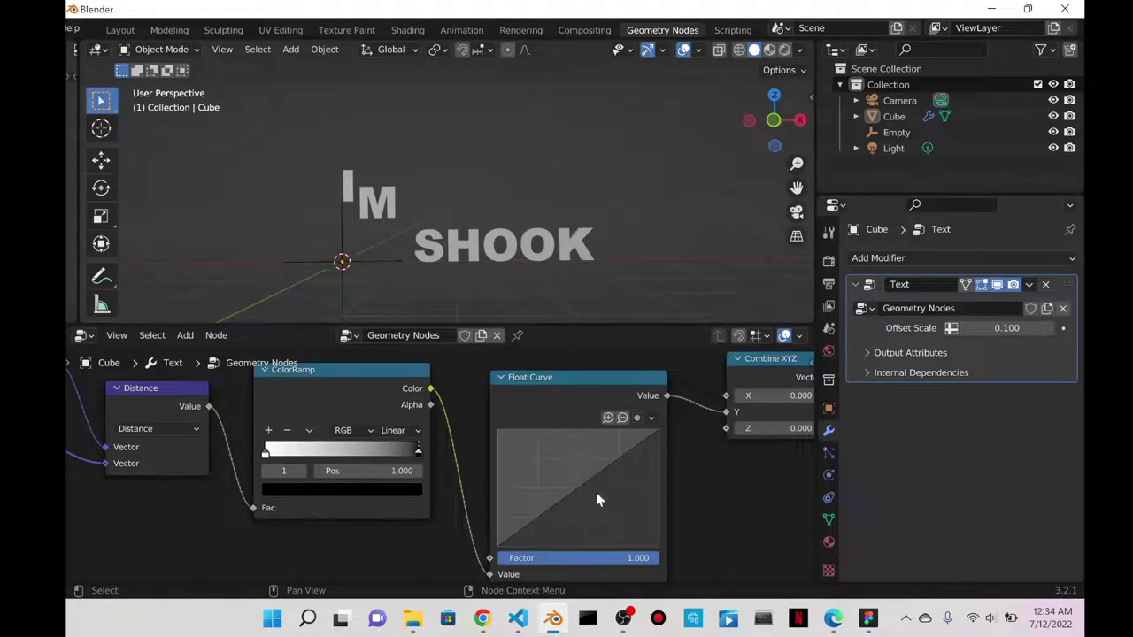
drag(584, 484, 548, 473)
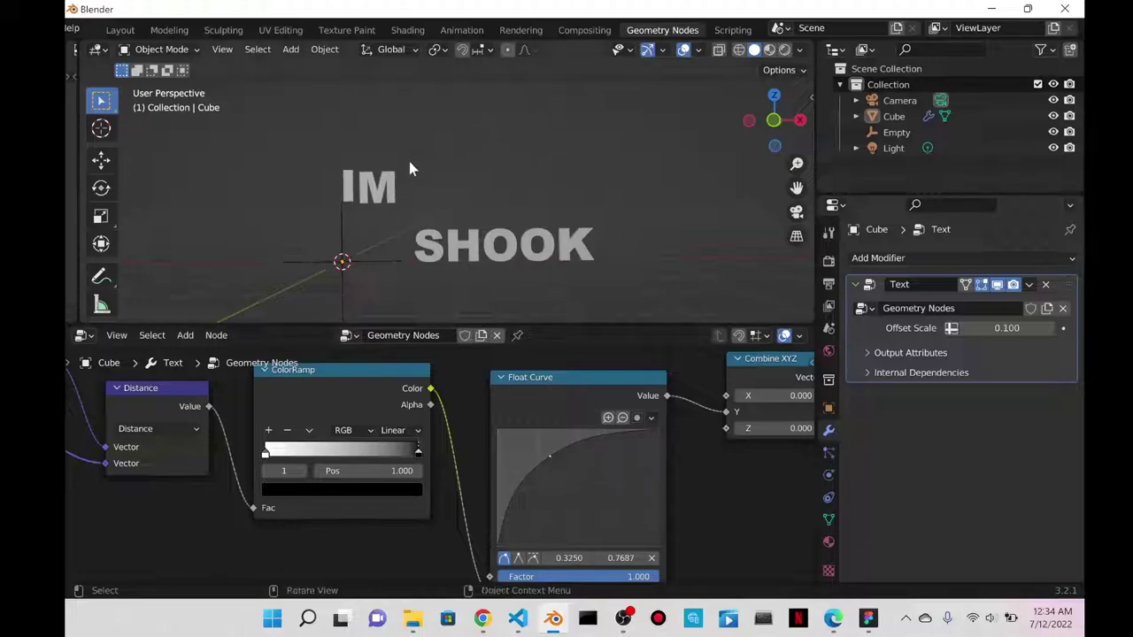
- Try sliding the empty along the X axis past the letters to preview the Float Curve's bounce, cancelling each move
click(340, 264)
key(g)
key(x)
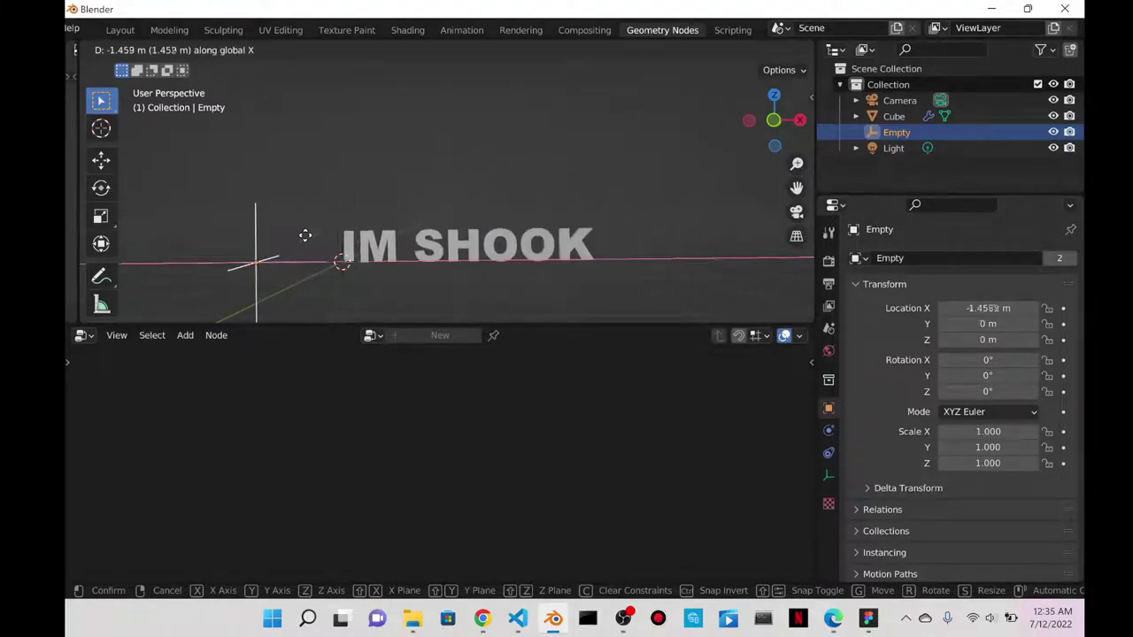
right_click(416, 234)
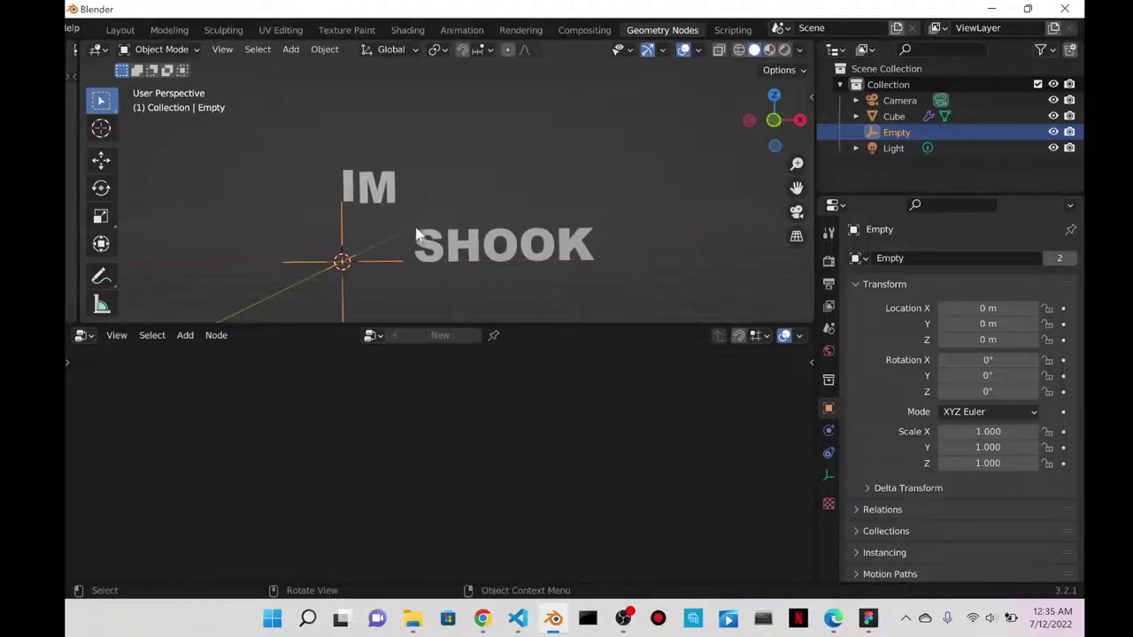
click(374, 179)
scroll(621, 442, down, 2)
scroll(628, 183, down, 2)
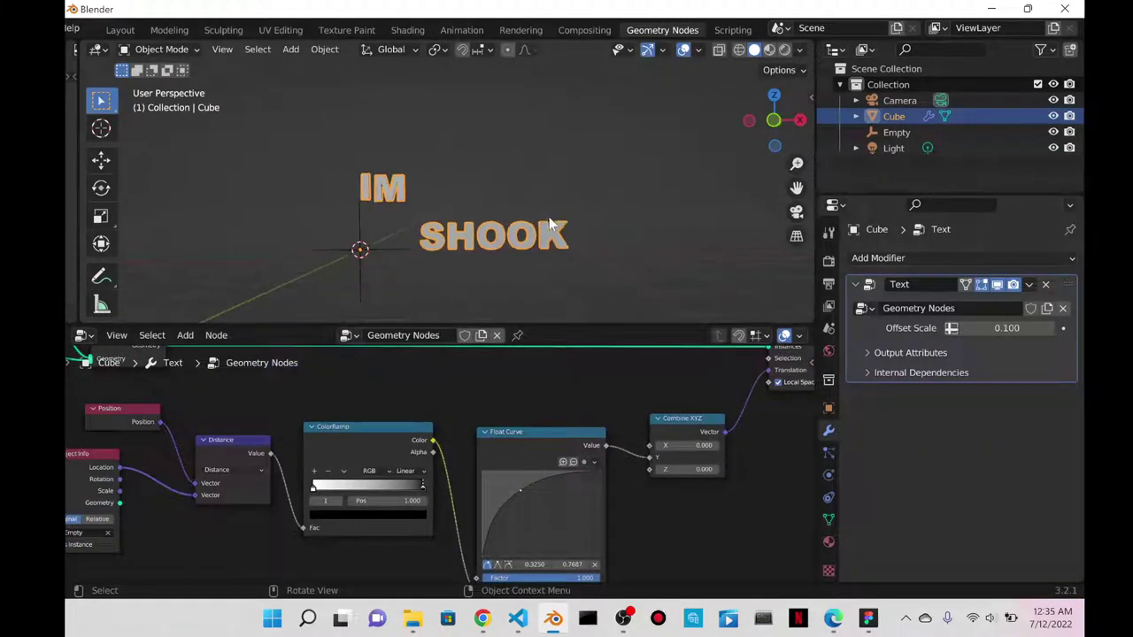
click(376, 242)
key(g)
key(z)
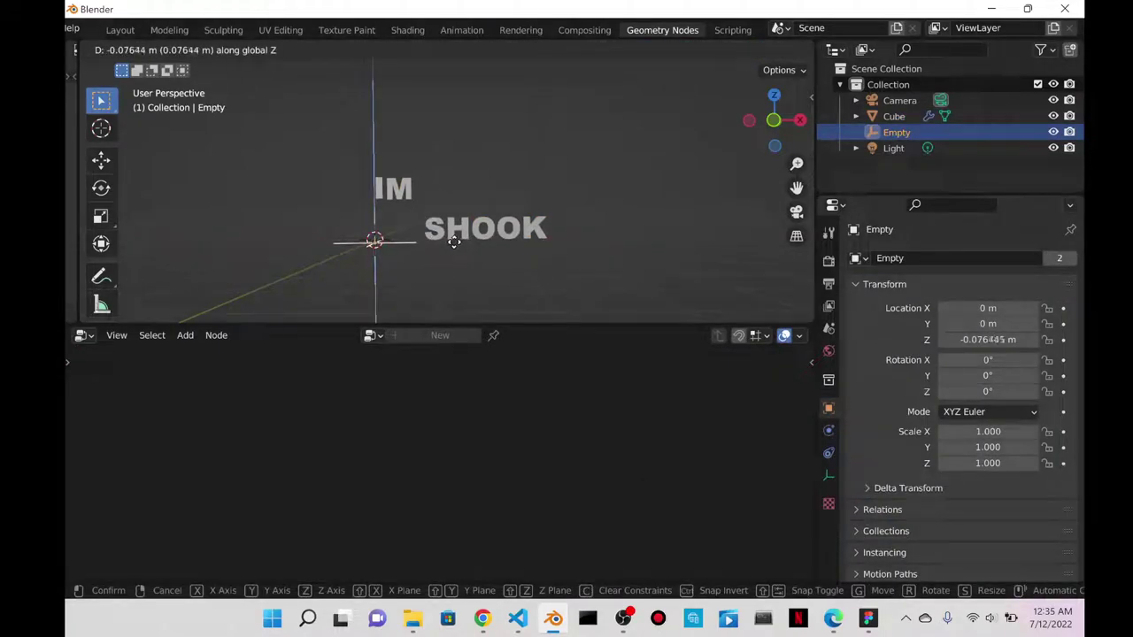
key(x)
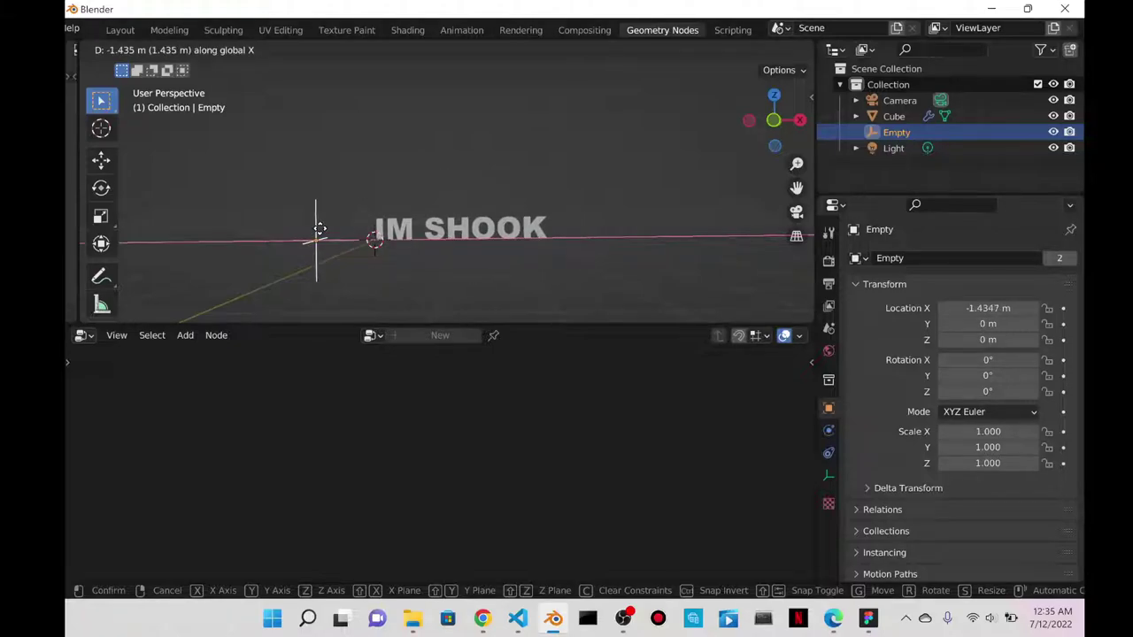
key(Escape)
- Insert a Math node set to Multiply between Combine XYZ and Translate Instances in the text's node tree, with its value at 2
click(510, 228)
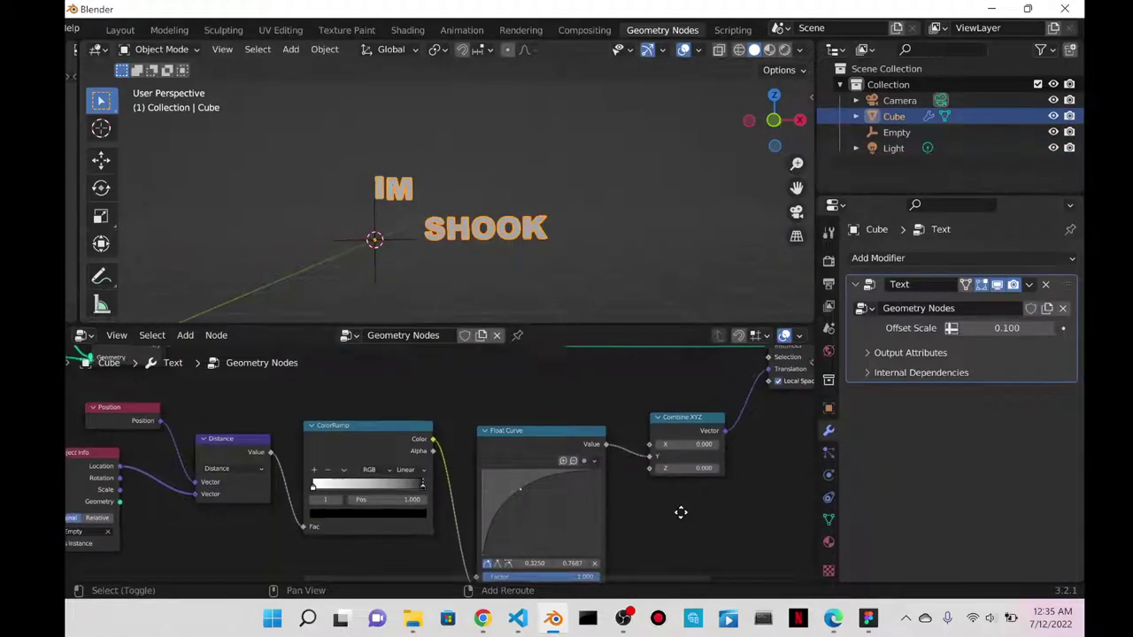
key(shift+a)
click(542, 273)
text(combine xyz)
key(Return)
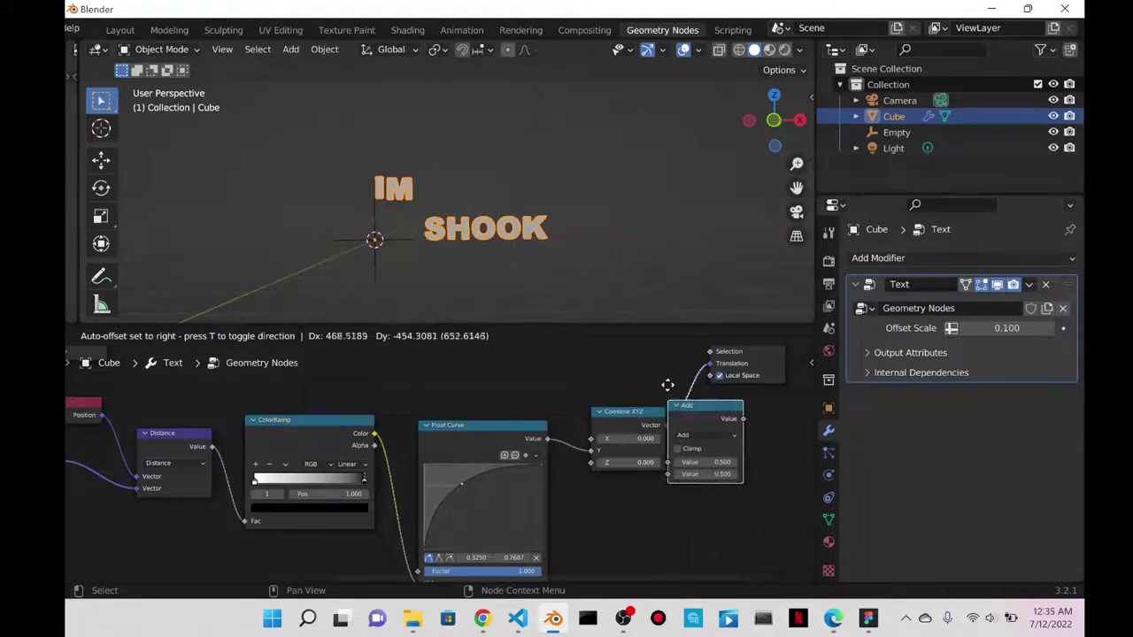
click(739, 442)
click(735, 440)
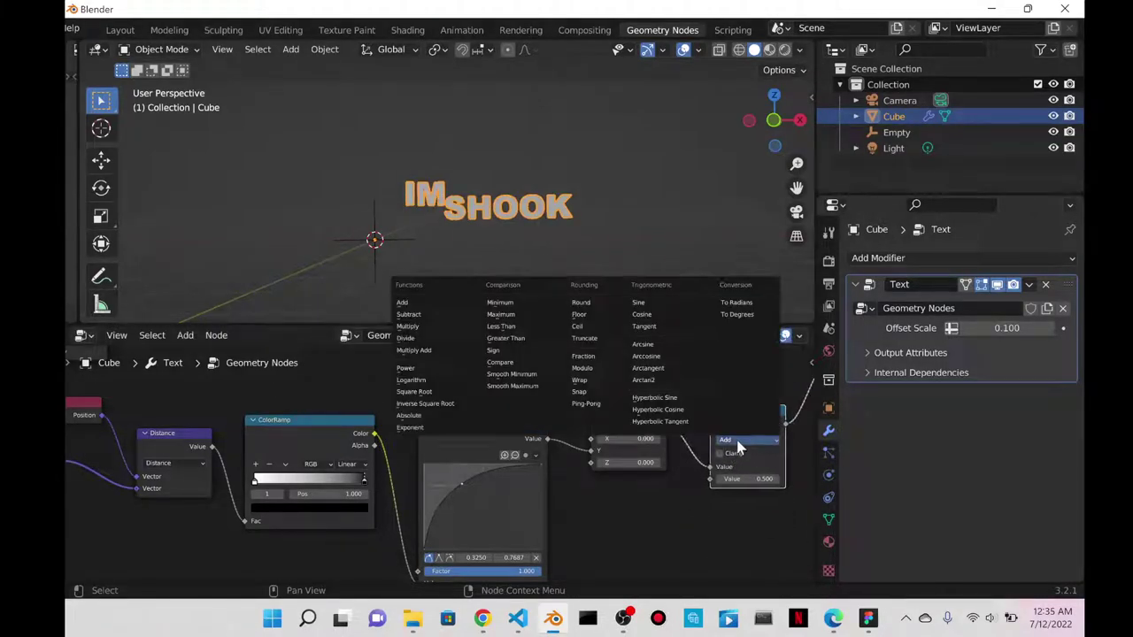
click(409, 325)
scroll(491, 398, up, 6)
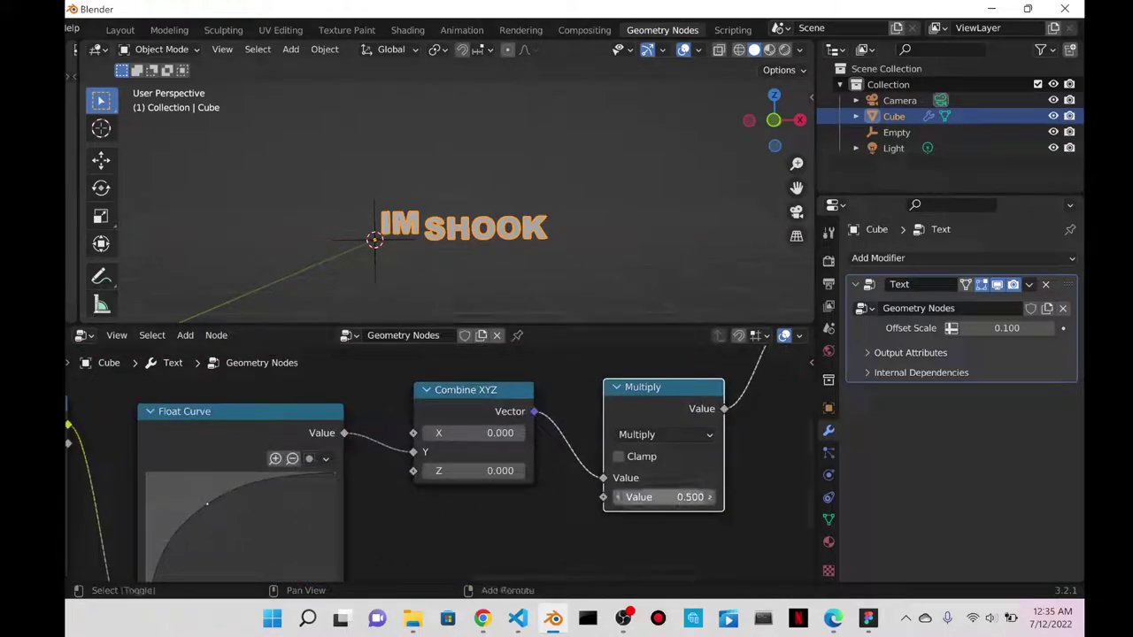
- Slide the empty along X past the letters to about -1.17 m, and reselect the text object
click(375, 237)
key(g)
key(x)
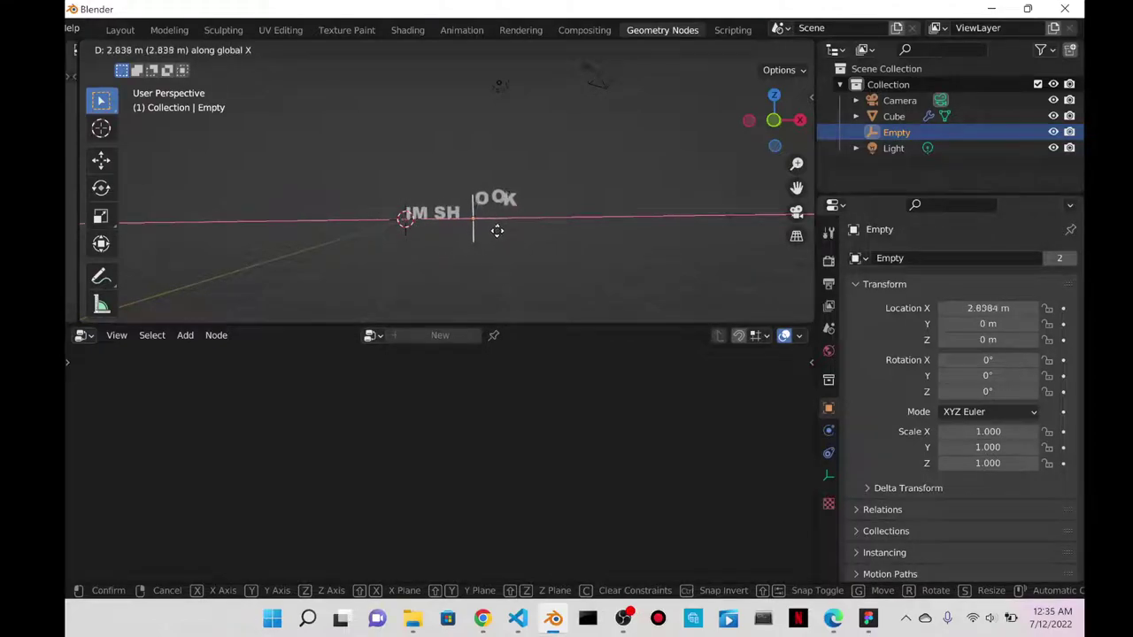
click(403, 245)
click(495, 217)
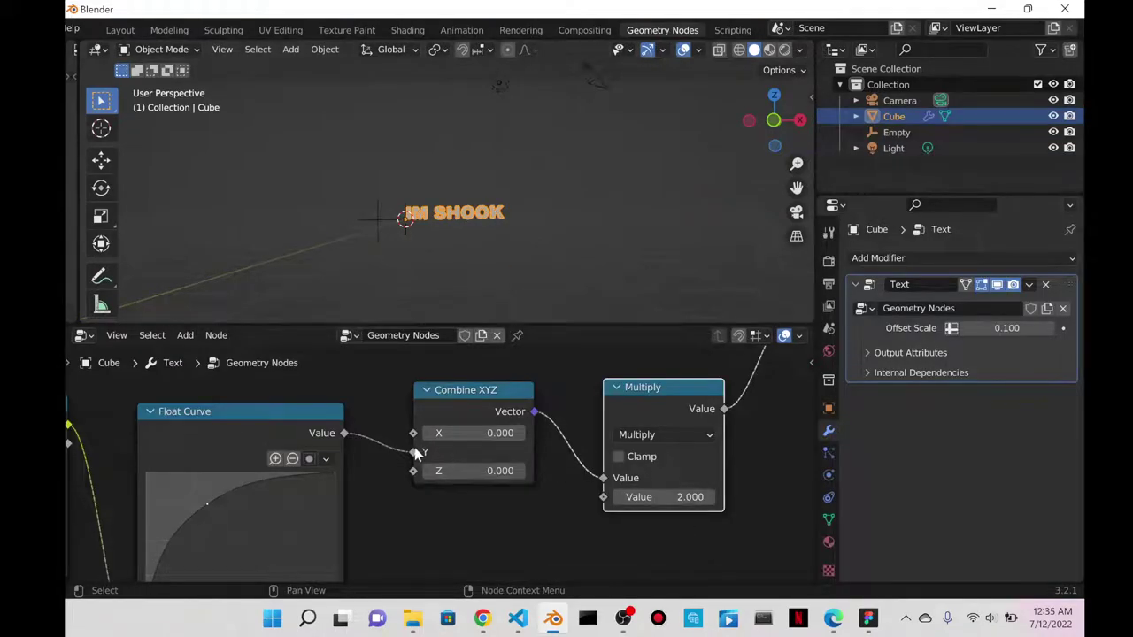
- Reposition the Translate Instances node above and slightly closer to the Multiply node
scroll(571, 443, down, 2)
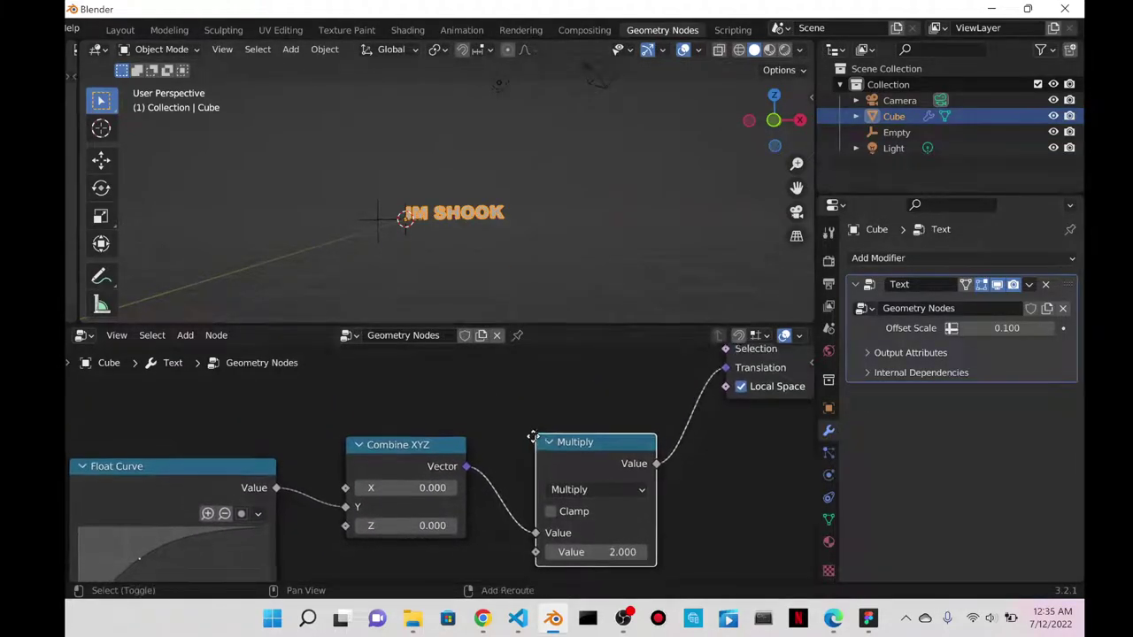
scroll(571, 447, down, 5)
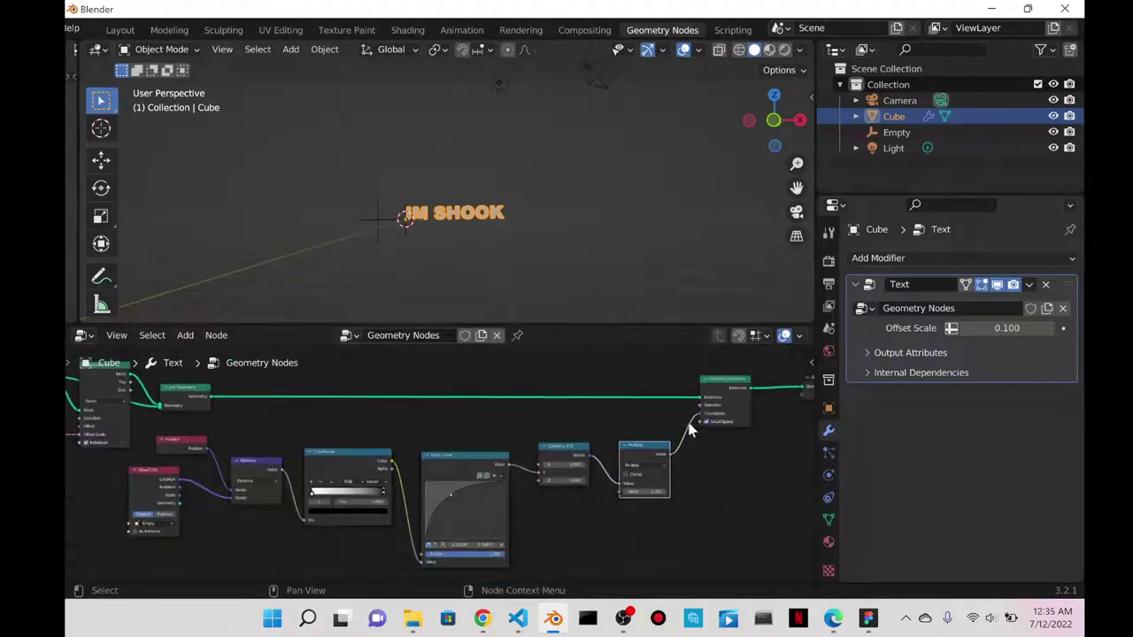
scroll(650, 447, up, 3)
middle_drag(617, 419, 360, 461)
scroll(569, 442, up, 3)
scroll(604, 423, down, 1)
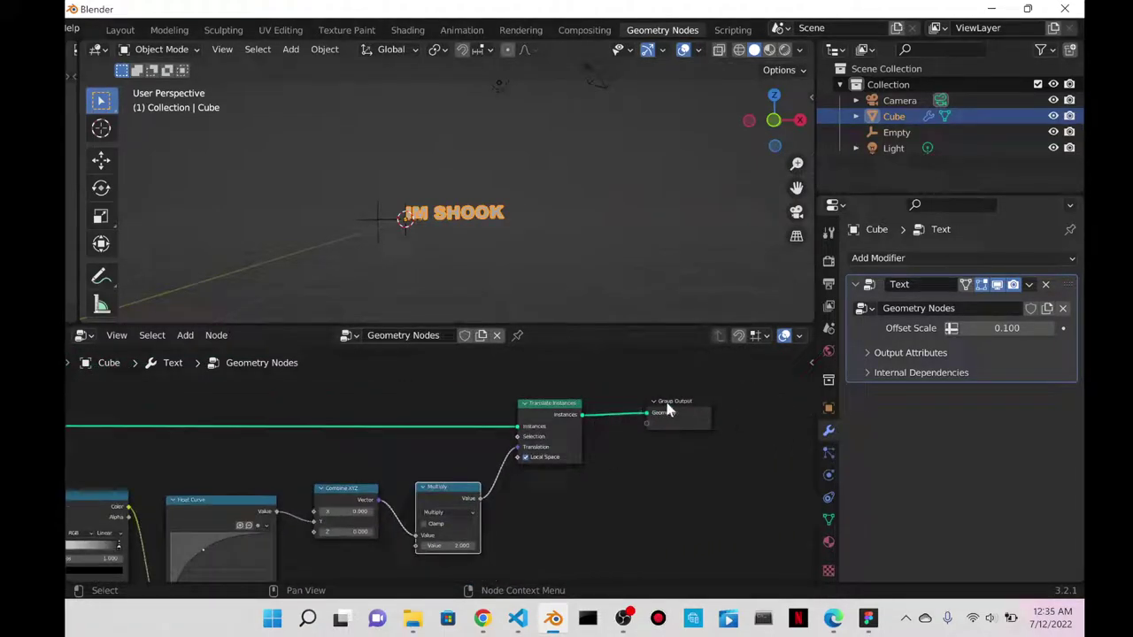
drag(557, 414, 512, 403)
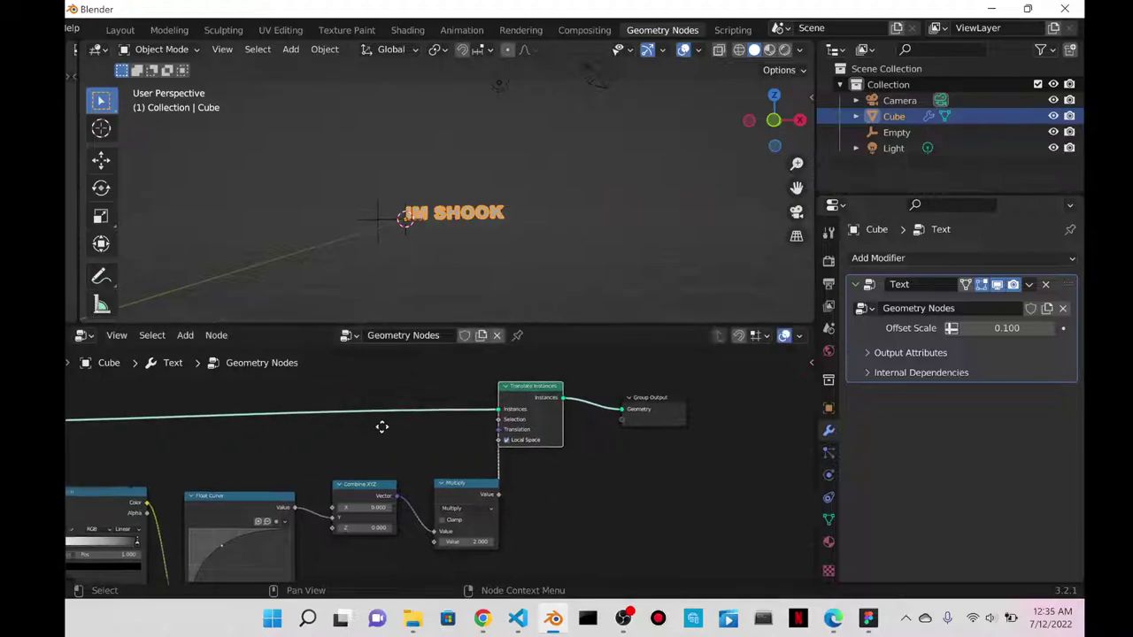
- Shift the Float Curve node slightly and reroute the Combine XYZ vector into the Multiply node's second Value input
middle_drag(366, 430, 501, 392)
middle_drag(425, 397, 689, 365)
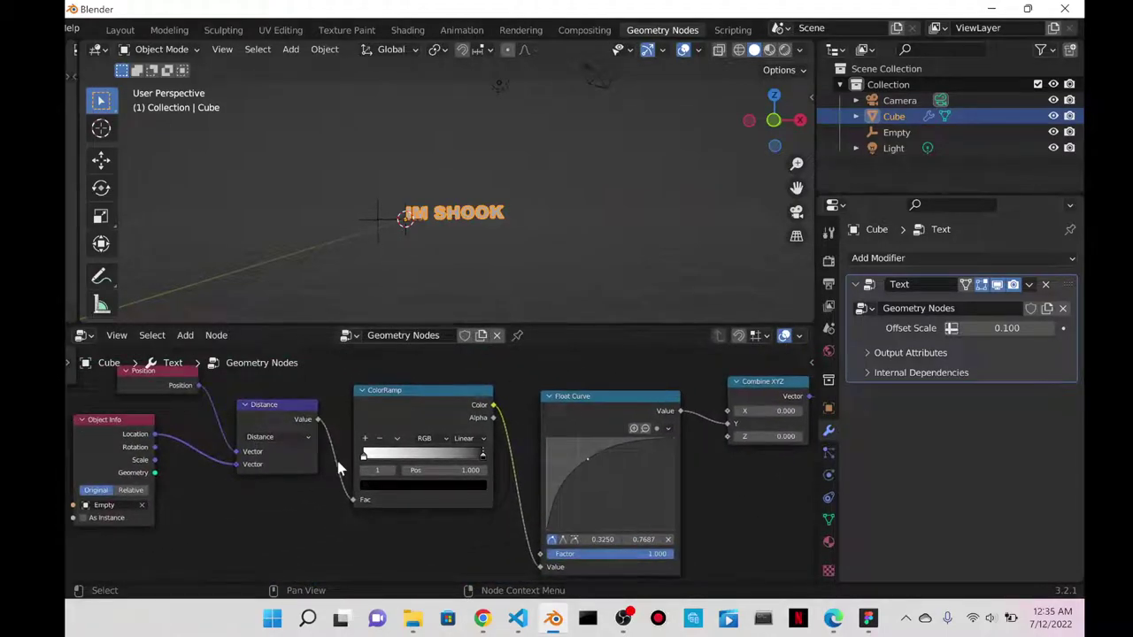
scroll(316, 467, down, 2)
middle_drag(313, 481, 184, 511)
scroll(543, 520, up, 2)
middle_drag(542, 520, 491, 478)
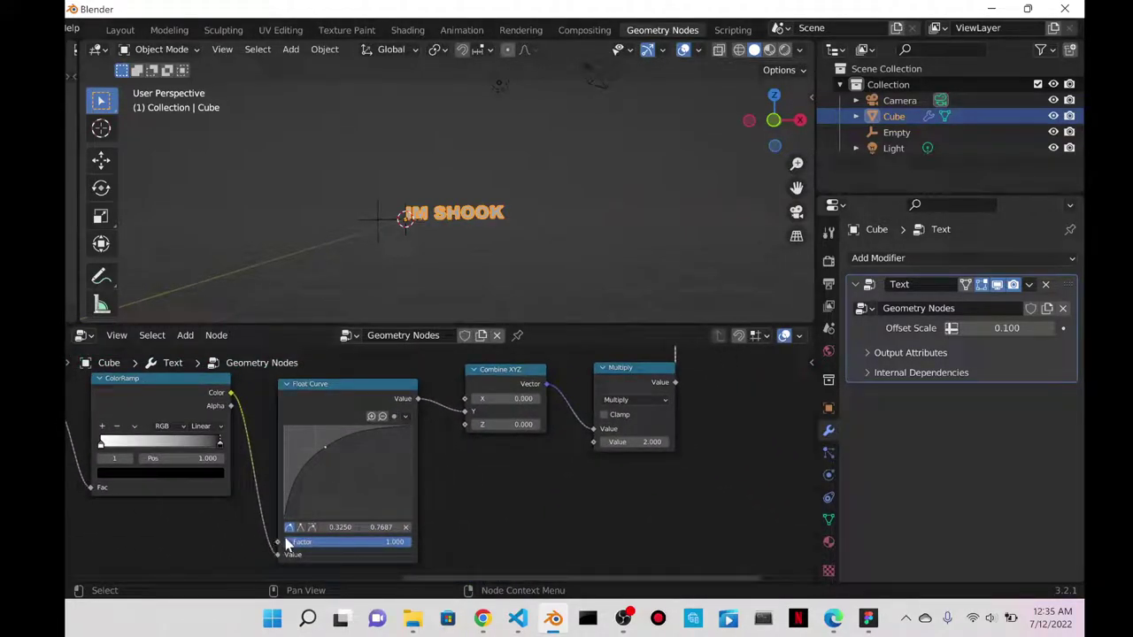
drag(357, 392, 366, 376)
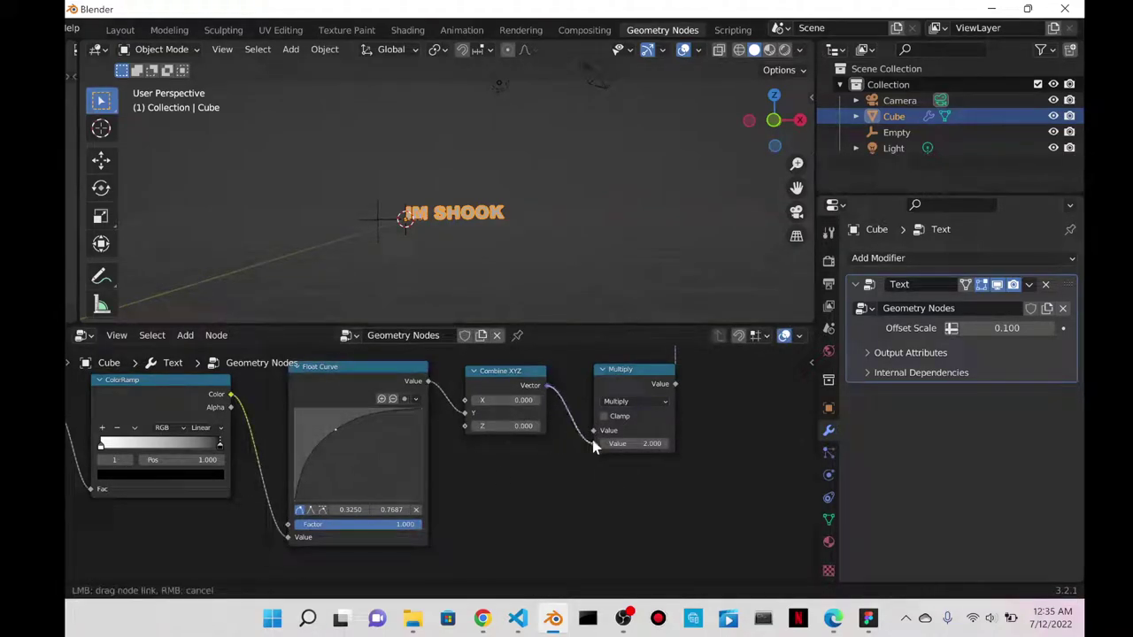
drag(592, 447, 596, 450)
- Move the empty freely beyond the end of the text, and bring it back along X to about 1.50 m
click(377, 225)
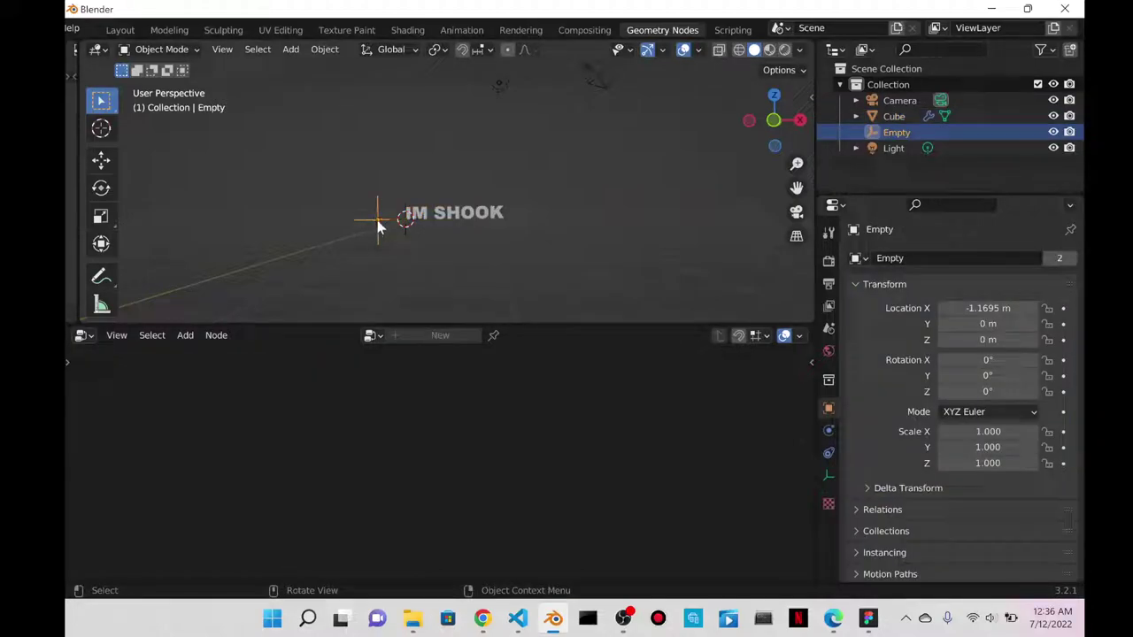
key(g)
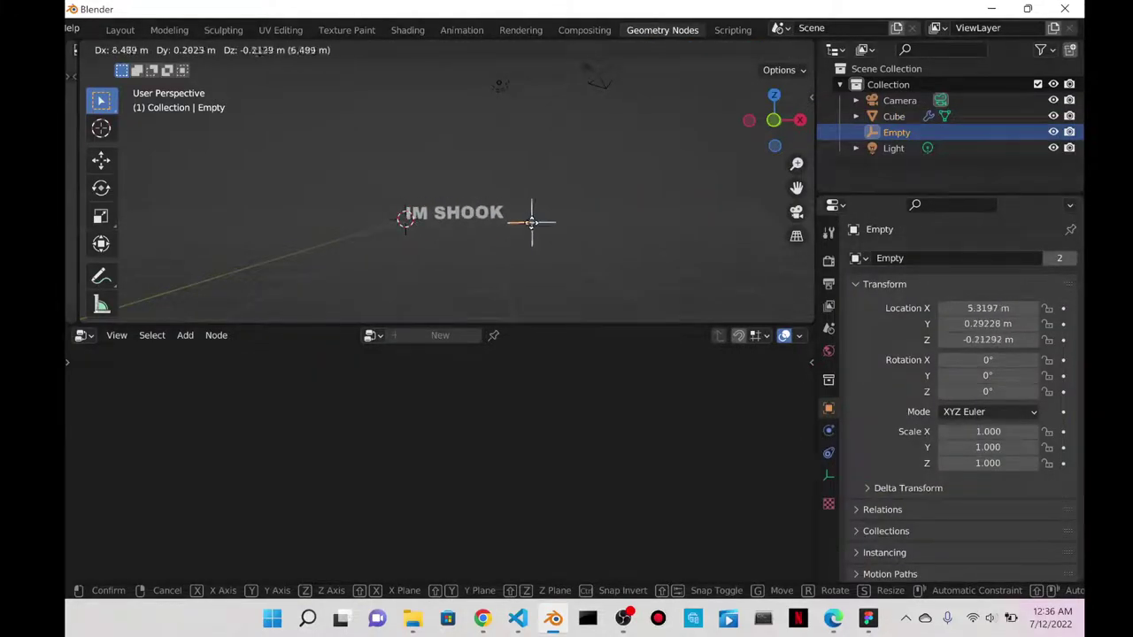
click(549, 232)
middle_drag(549, 232, 586, 287)
key(g)
key(x)
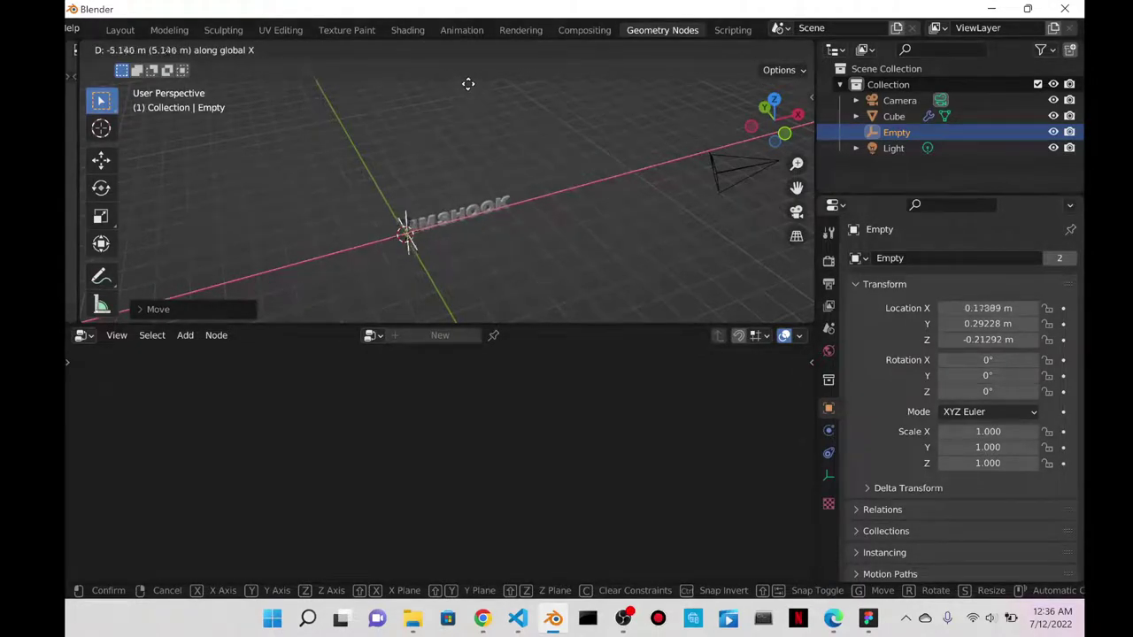
click(500, 93)
middle_drag(504, 98, 493, 178)
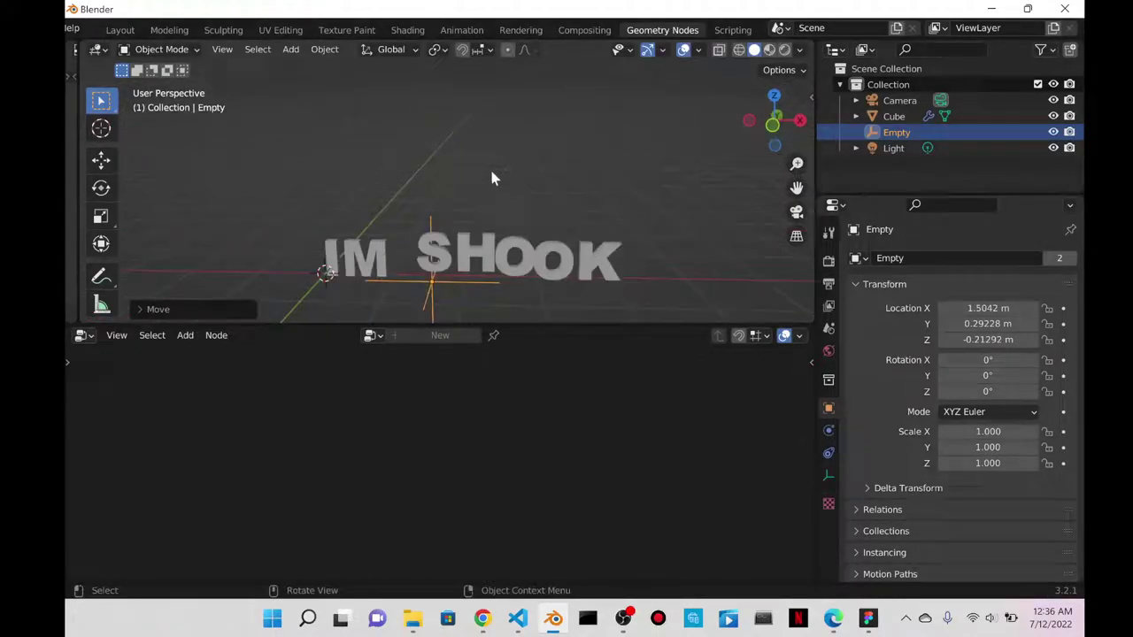
- Slide the empty back and forth along X past the letters, placing it at about -1.54 m
key(g)
key(x)
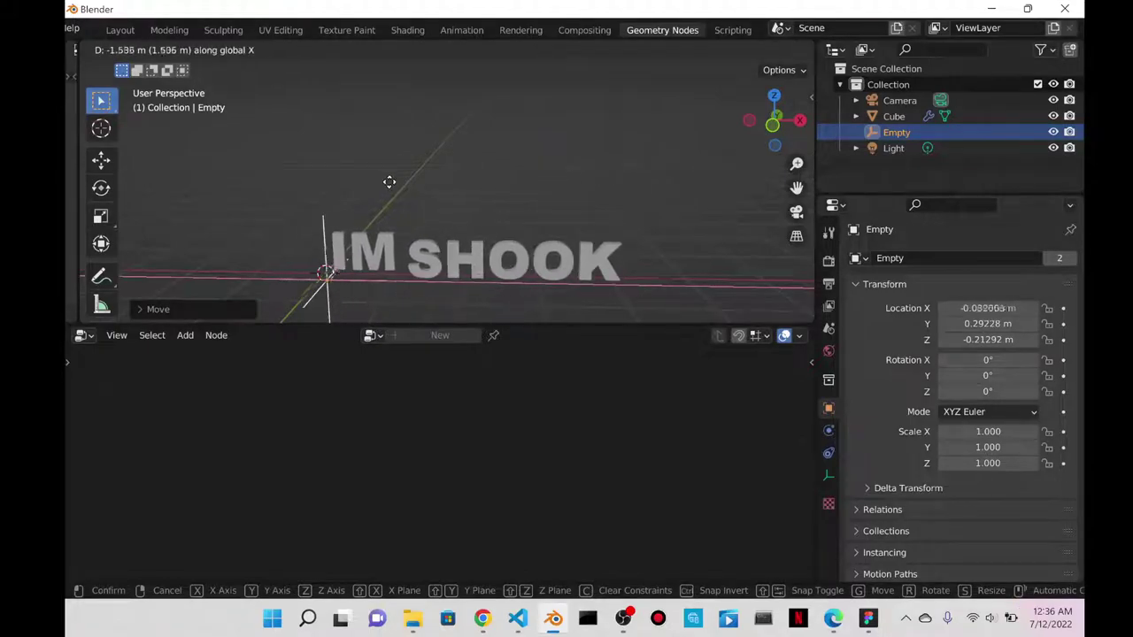
click(473, 206)
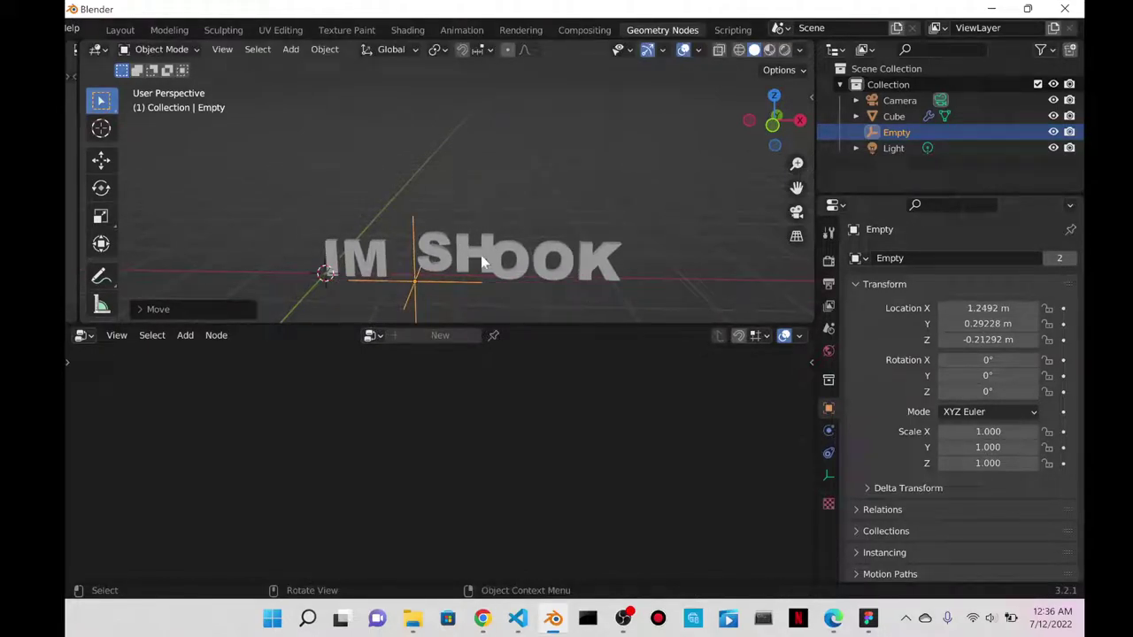
key(g)
key(x)
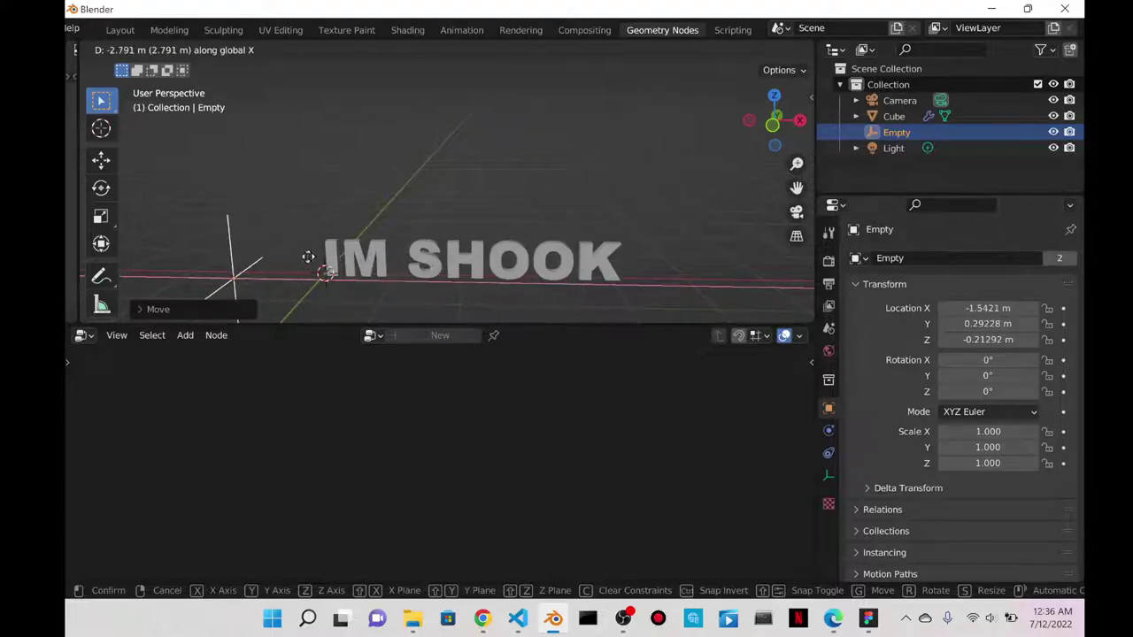
click(305, 256)
- Reposition the Multiply node in the text's node tree and set its first Value to 2
click(522, 264)
scroll(523, 265, down, 2)
scroll(648, 409, up, 5)
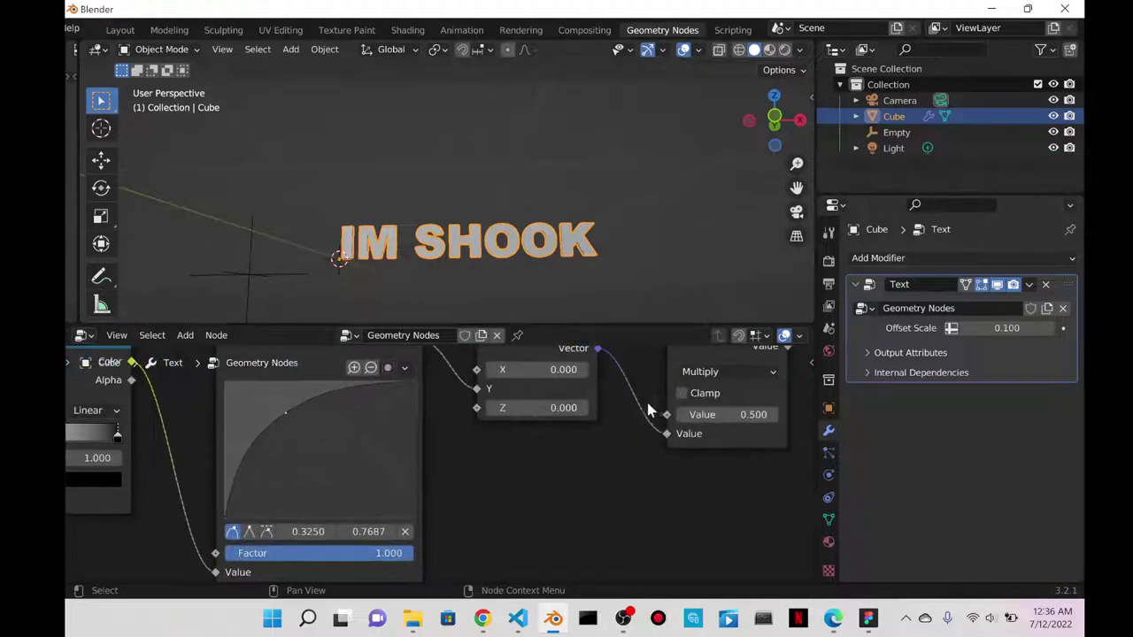
middle_drag(573, 483, 458, 520)
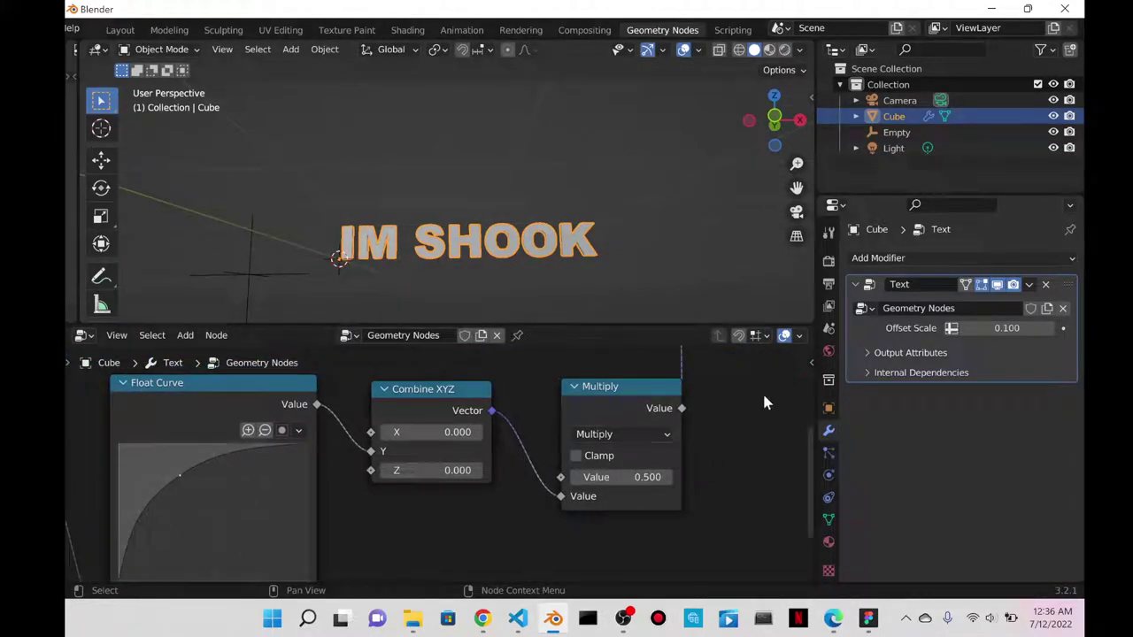
middle_drag(758, 433, 651, 476)
drag(567, 474, 537, 450)
scroll(617, 462, down, 1)
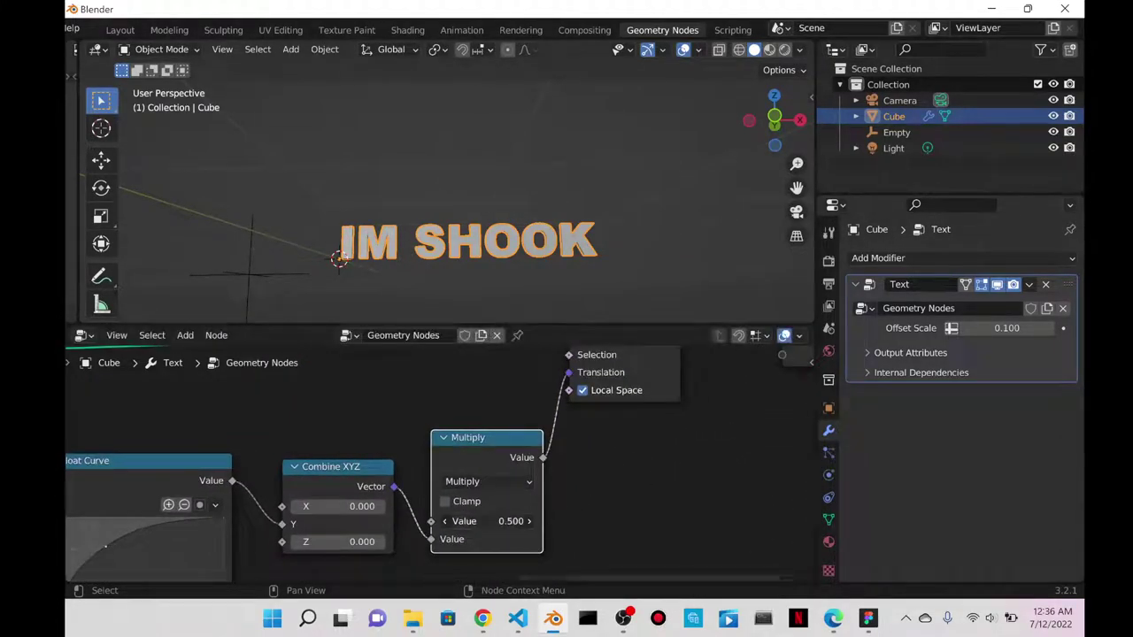
text(2)
key(Return)
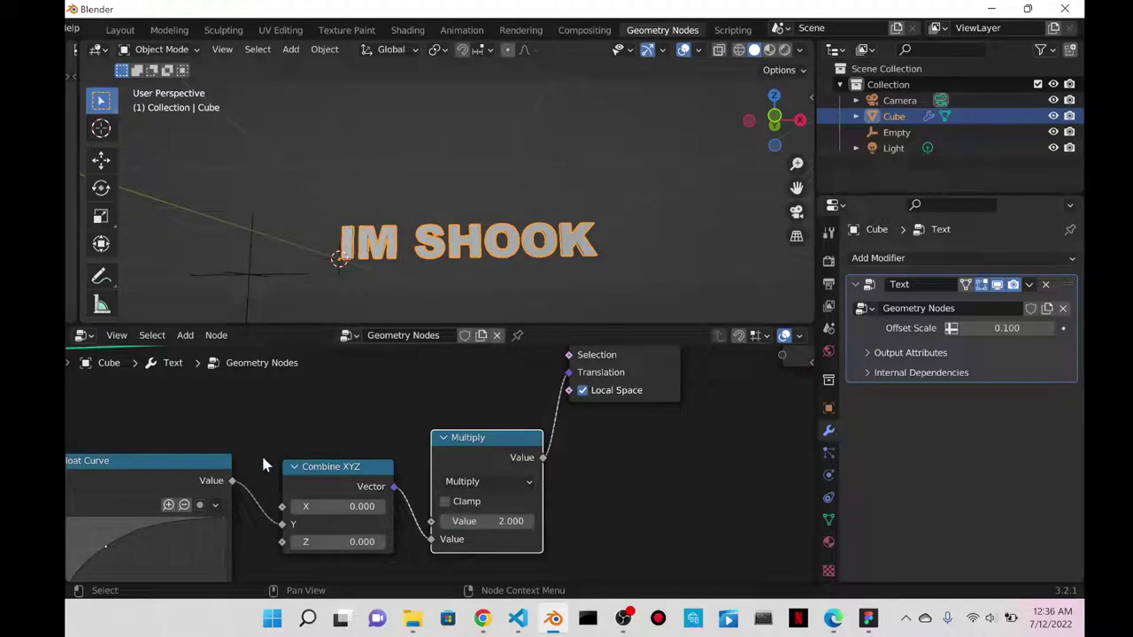
scroll(427, 262, down, 2)
middle_drag(431, 278, 383, 260)
key(g)
key(x)
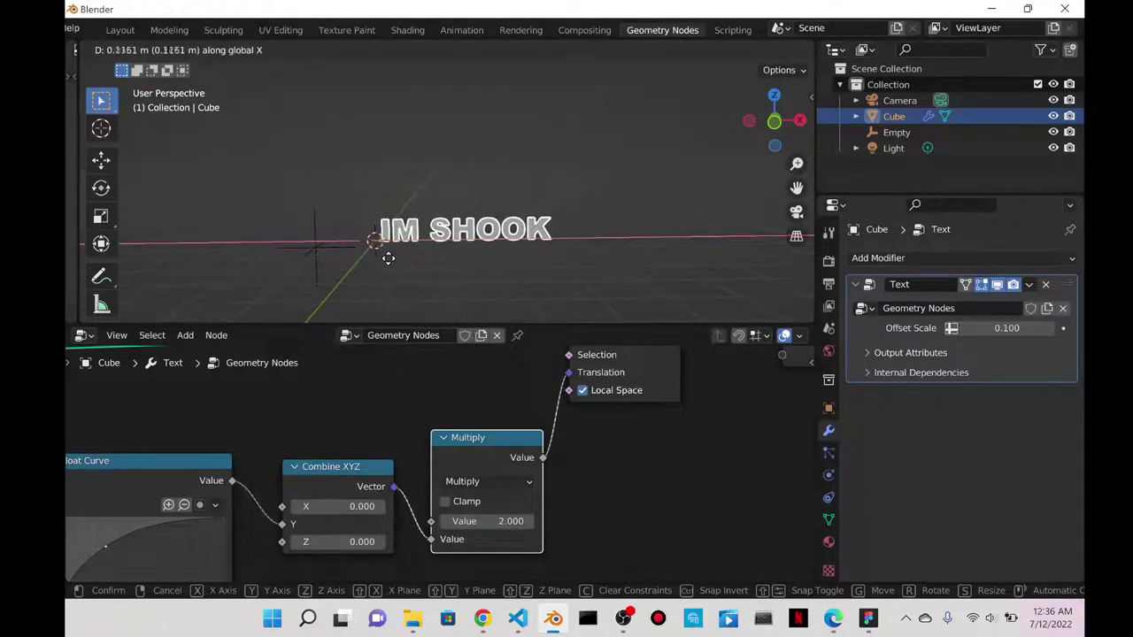
key(Escape)
- Slide the empty along X past the letters to about -1.26 m to test the bounce, and reselect the text object
click(324, 247)
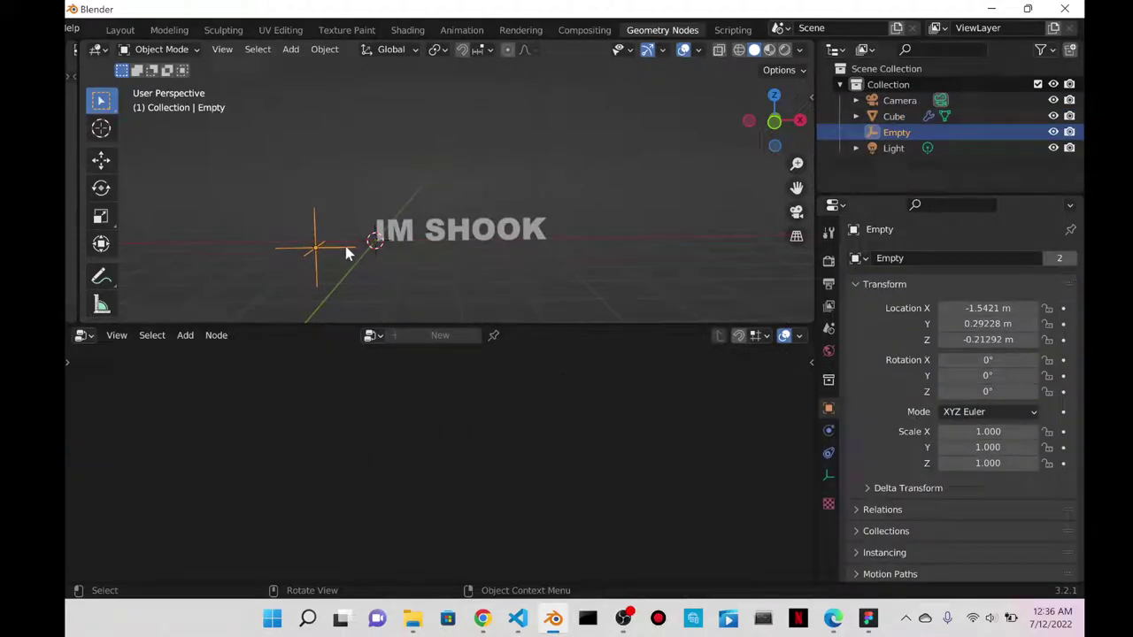
key(g)
key(x)
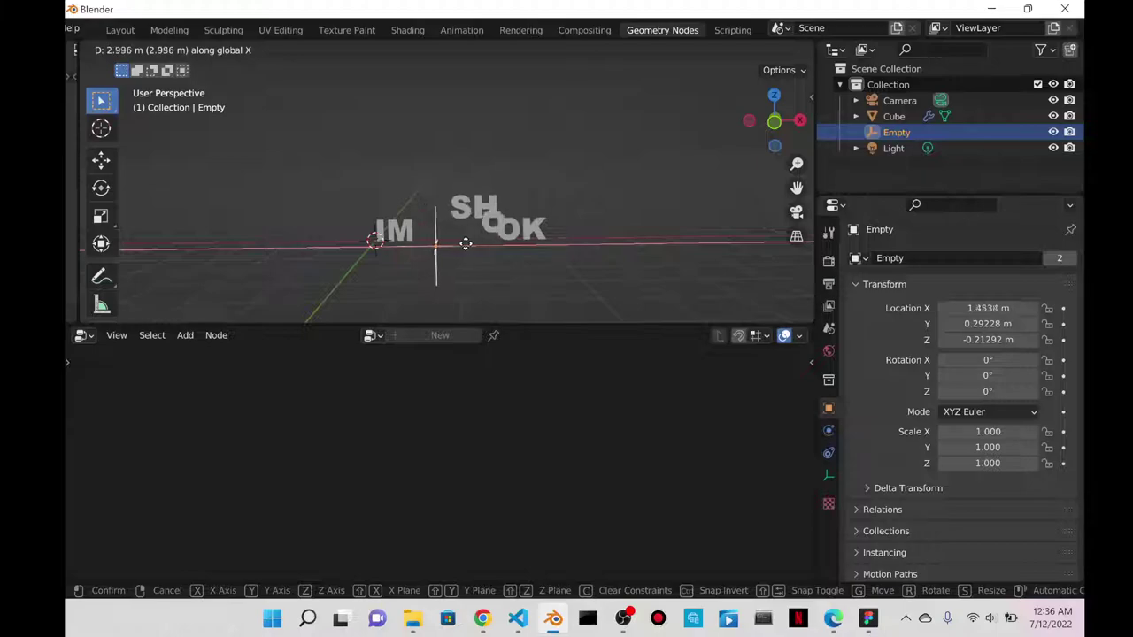
click(357, 256)
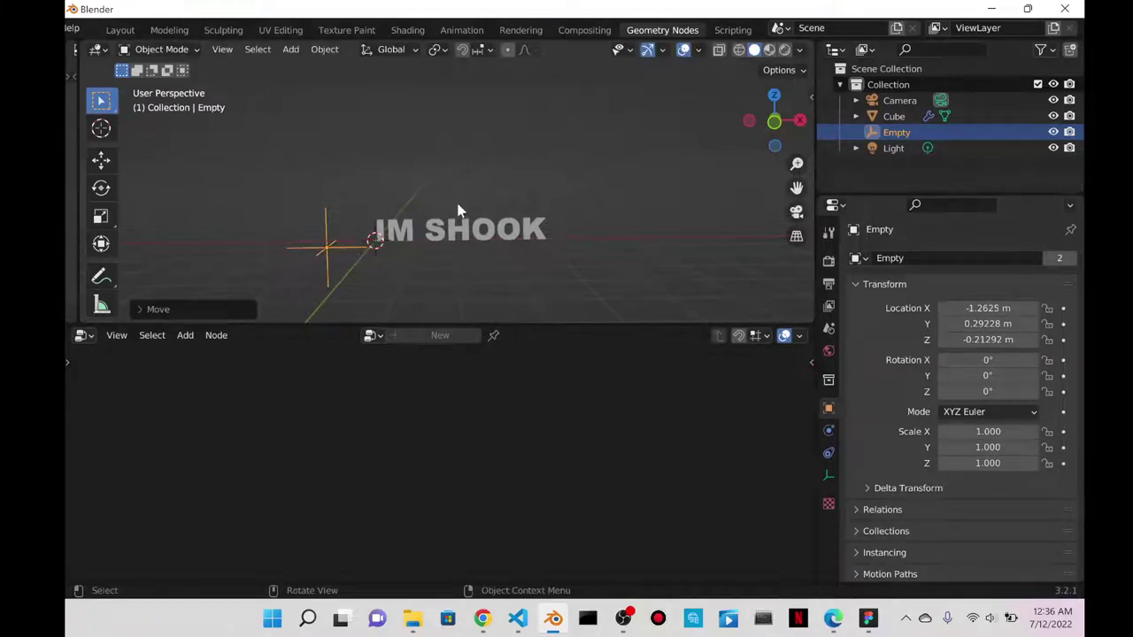
click(440, 230)
scroll(496, 376, down, 5)
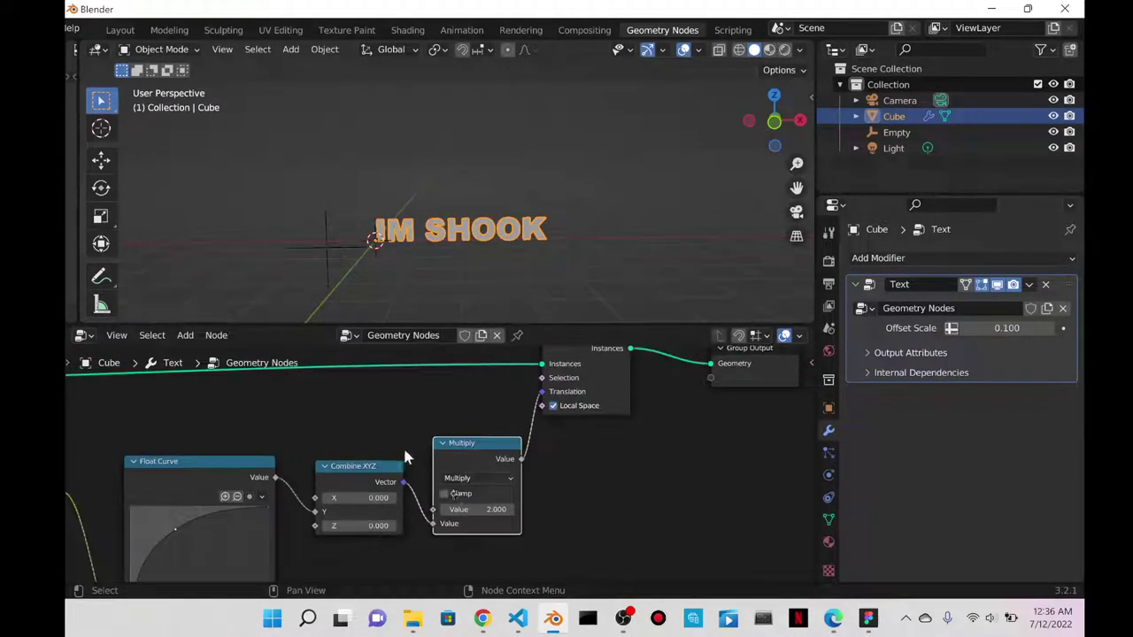
scroll(440, 430, up, 1)
middle_drag(440, 430, 624, 370)
scroll(512, 383, up, 1)
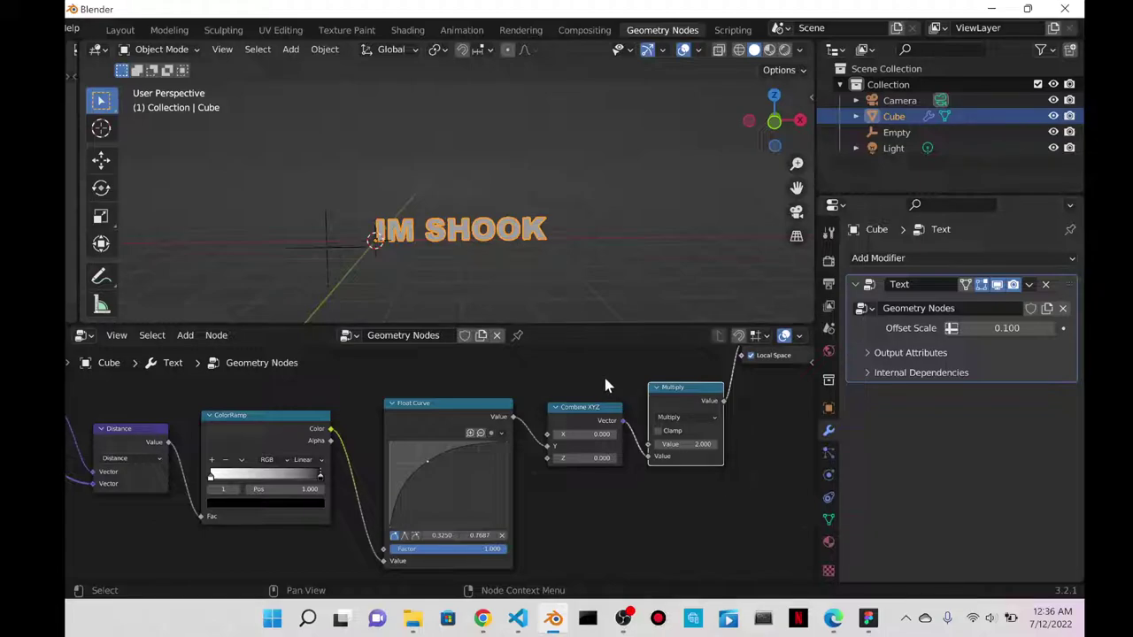
- Rearrange the Object Info and Distance nodes so they sit closer to the Position node in the text's node tree
middle_drag(640, 387, 405, 475)
middle_drag(305, 527, 217, 407)
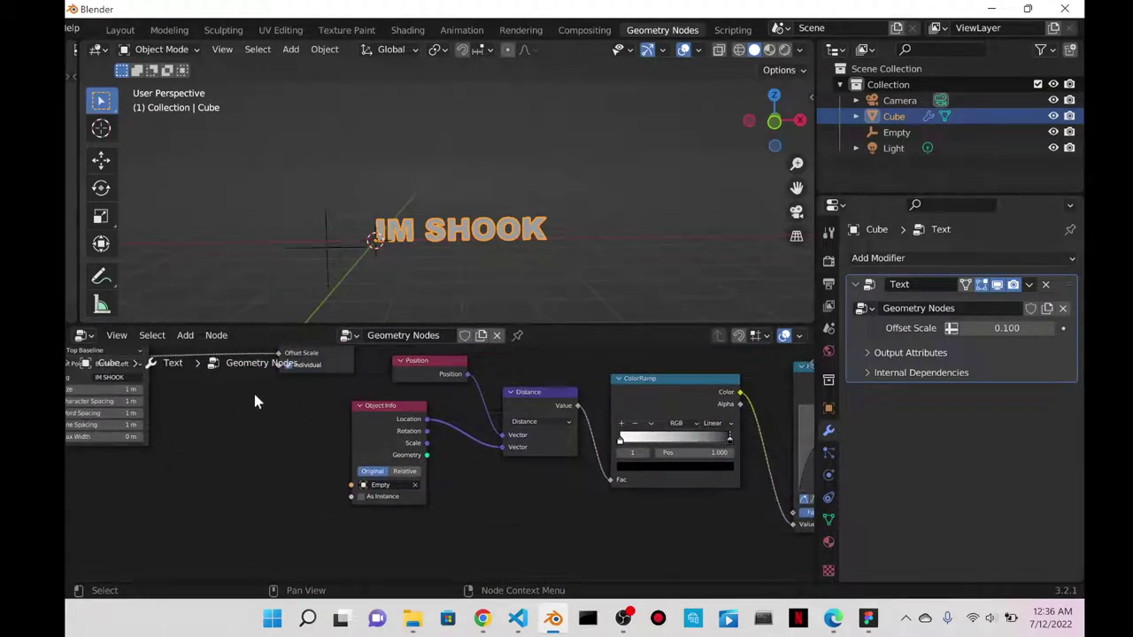
drag(389, 410, 430, 408)
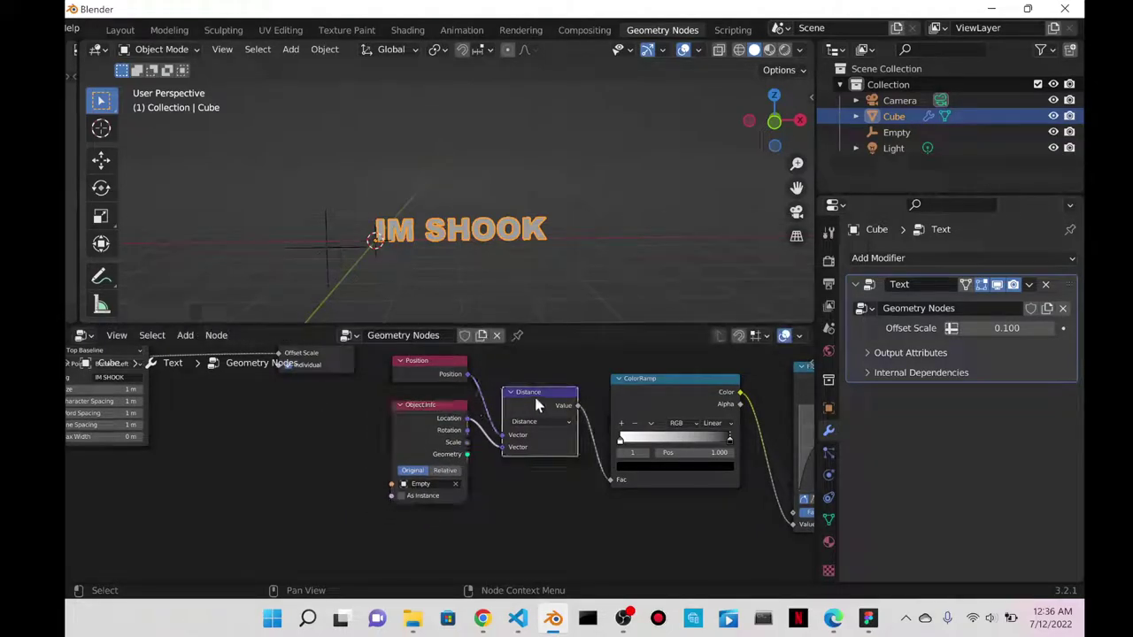
drag(534, 394, 519, 408)
drag(435, 425, 425, 429)
middle_drag(536, 361, 115, 395)
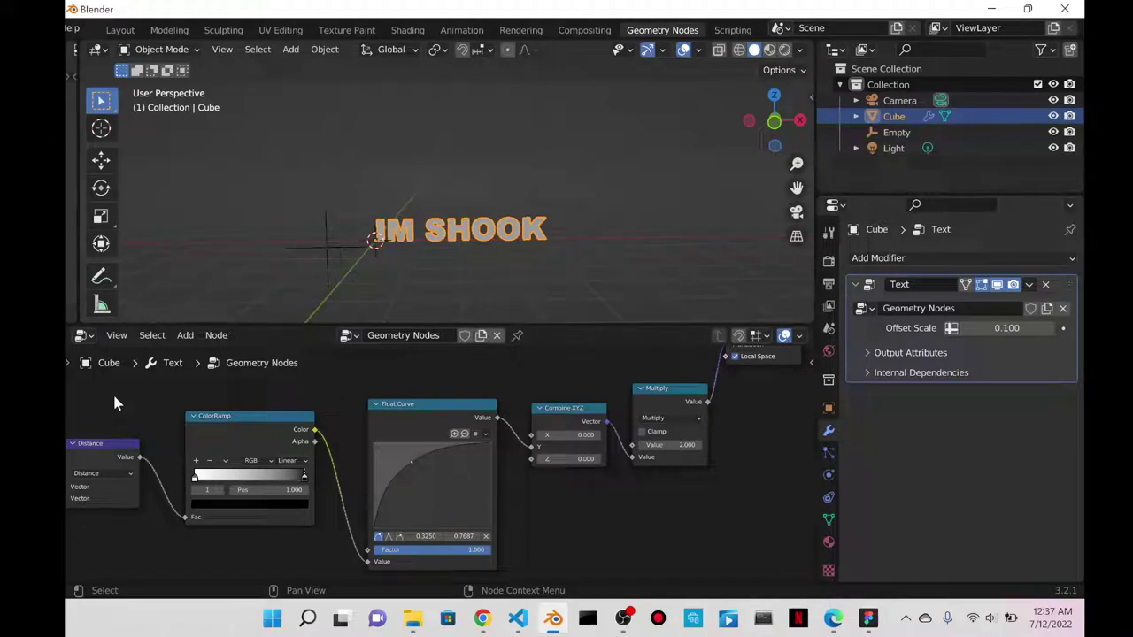
- Place the Multiply node between Float Curve and Combine XYZ, and link Combine XYZ's Vector to the Translate Instances Translation input
middle_drag(600, 387, 489, 414)
drag(584, 427, 552, 431)
drag(521, 501, 613, 428)
drag(621, 386, 438, 455)
click(609, 431)
click(571, 404)
drag(631, 457, 635, 447)
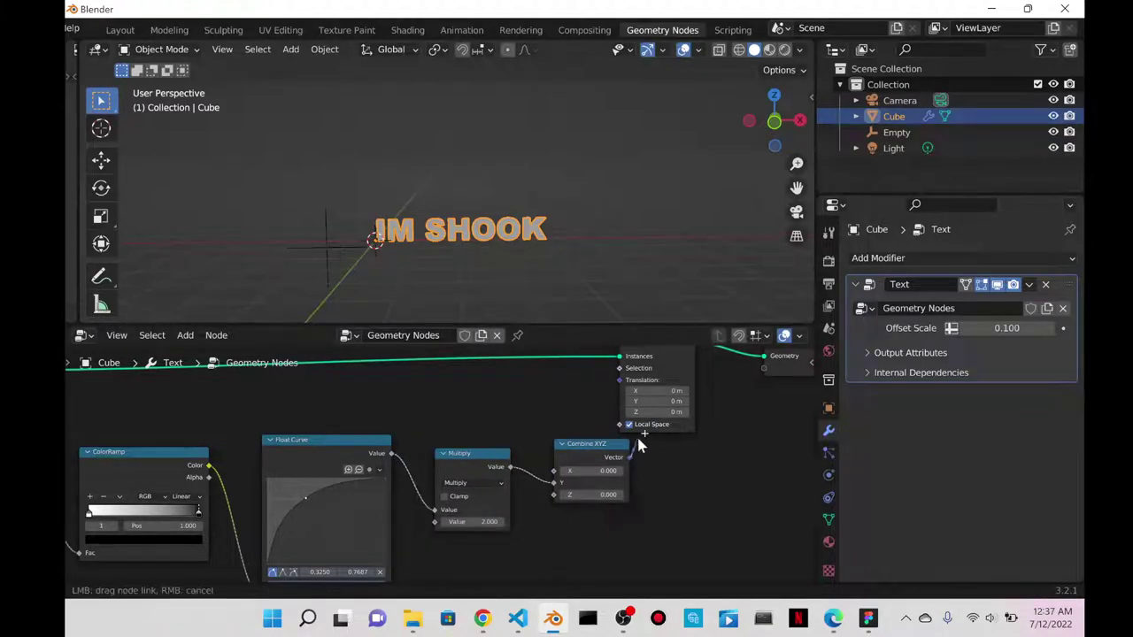
drag(615, 381, 619, 380)
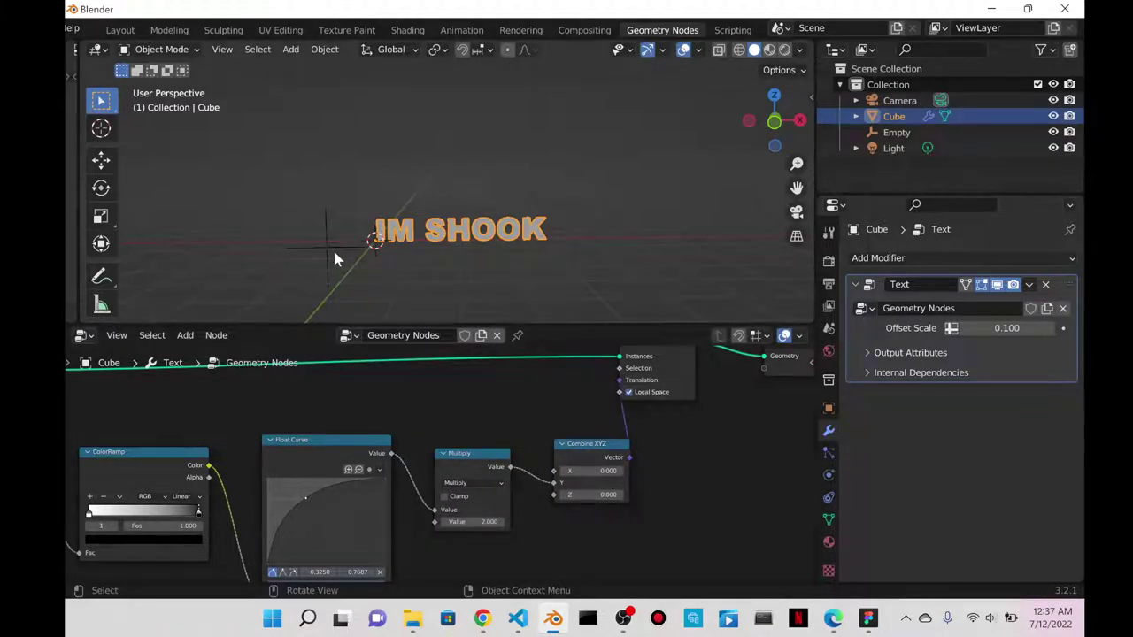
- Move the empty freely past the letters and back to its start to test the bounce, and reselect the text object
click(334, 255)
key(g)
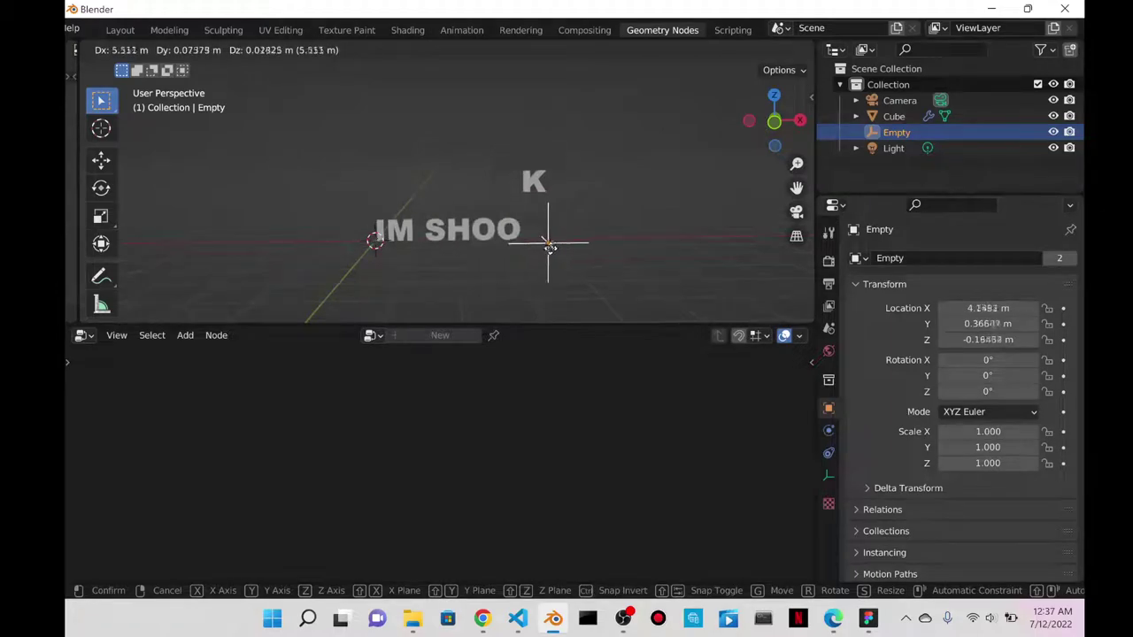
click(329, 251)
click(460, 230)
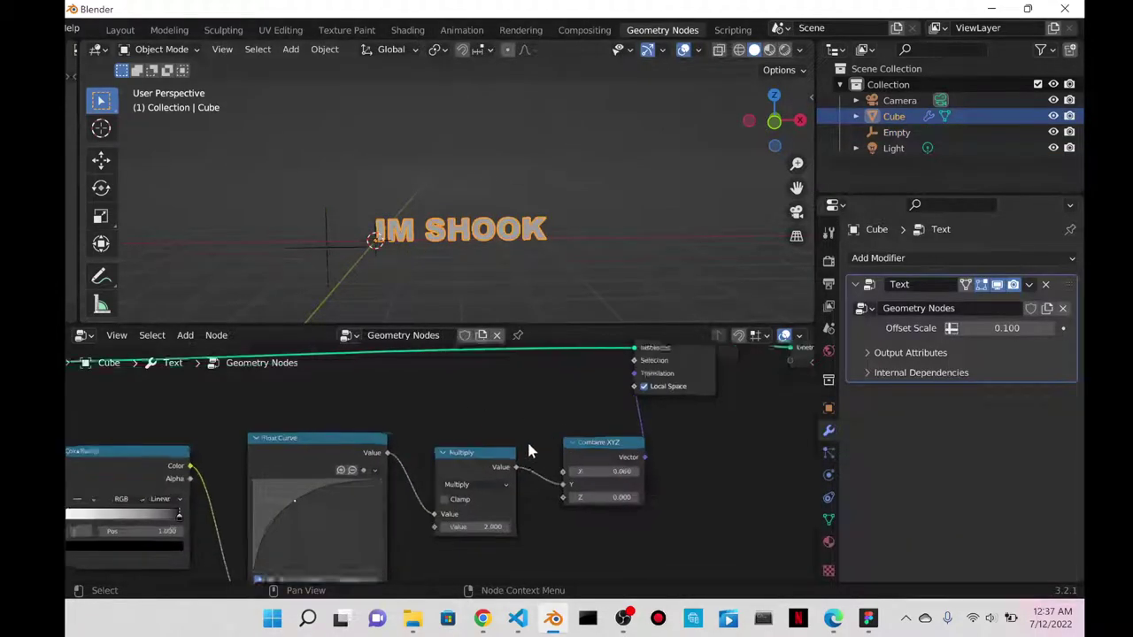
- Space out the Multiply and Combine XYZ nodes between Float Curve and Translate Instances
scroll(528, 451, up, 2)
drag(482, 458, 446, 459)
click(383, 475)
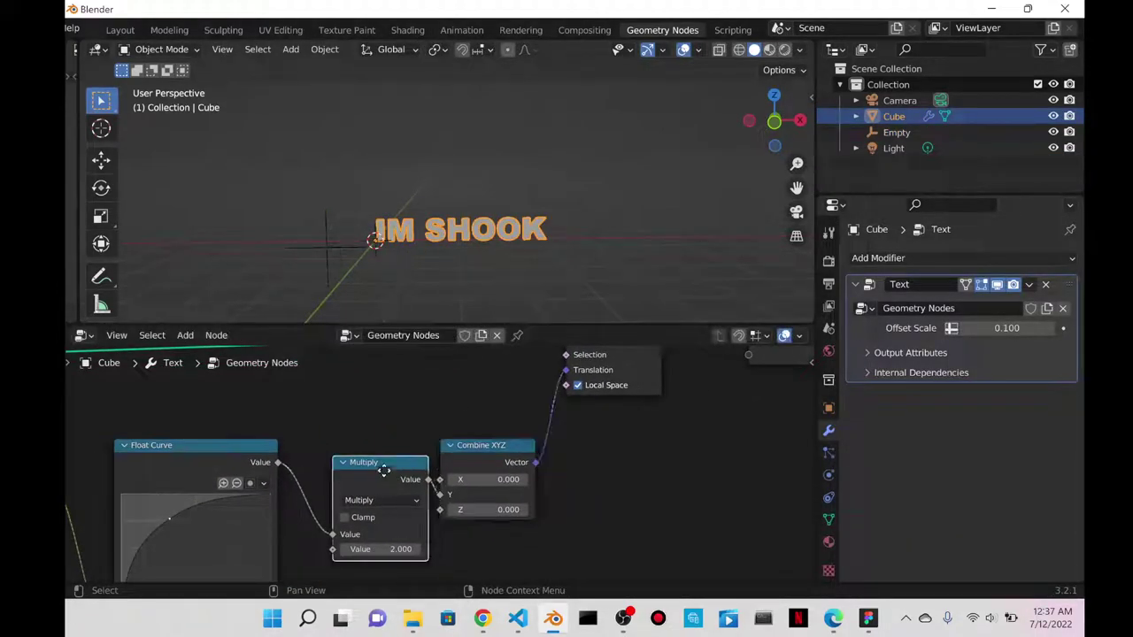
drag(382, 475, 361, 462)
drag(478, 456, 487, 448)
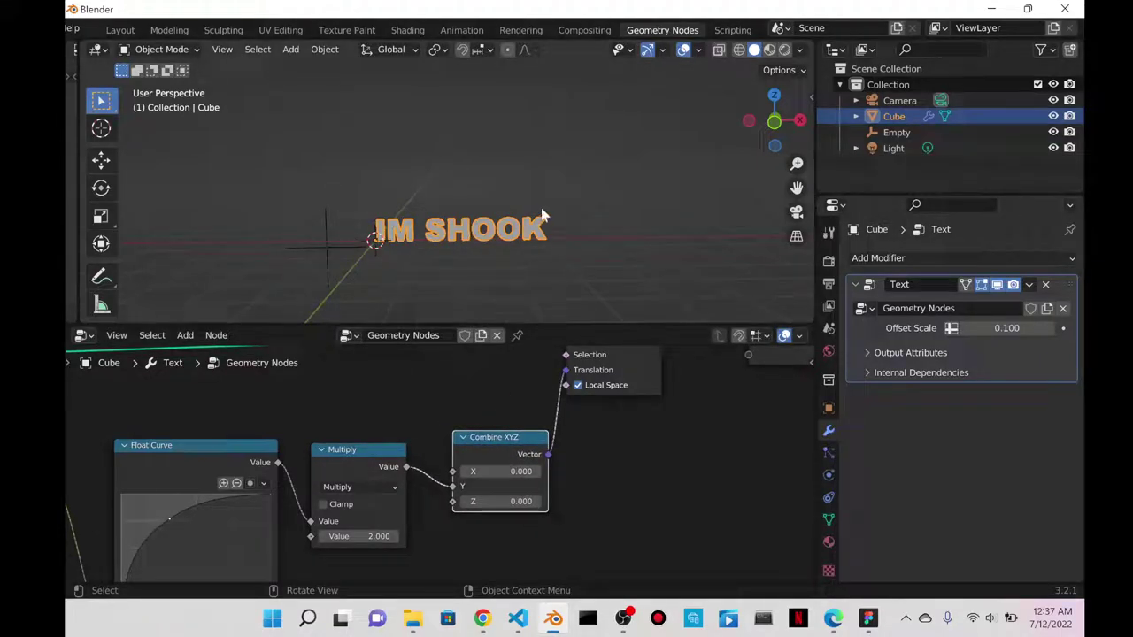
mouse_move(505, 428)
mouse_down()
mouse_move(505, 370)
mouse_move(500, 402)
mouse_move(483, 404)
mouse_move(503, 402)
mouse_move(490, 443)
mouse_move(476, 450)
mouse_move(506, 428)
mouse_up()
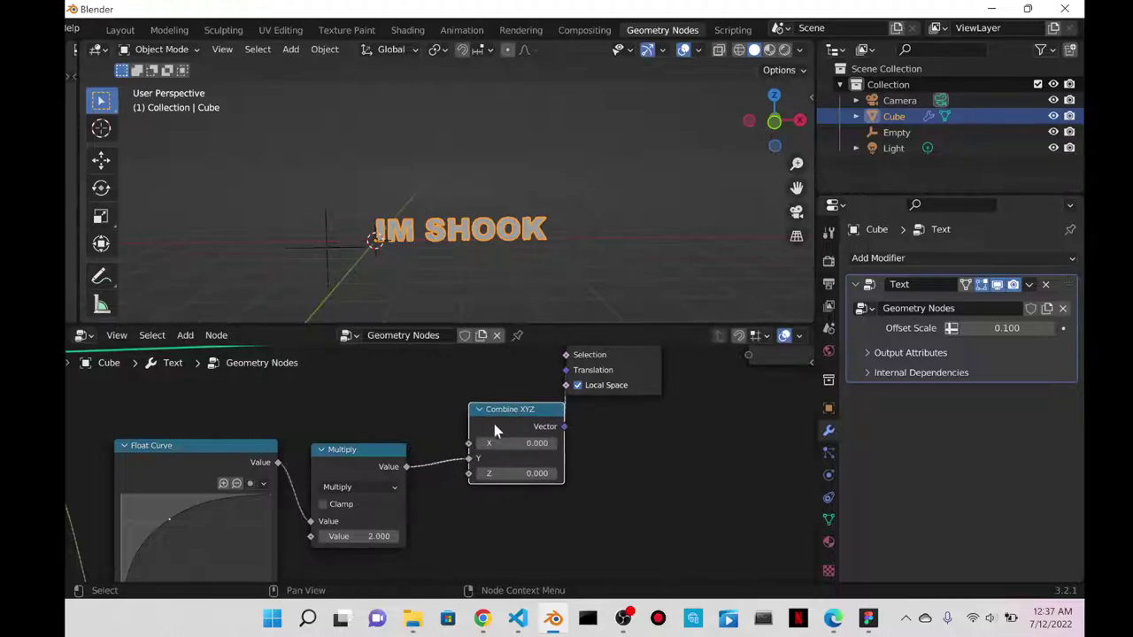
- Box-select the chain of nodes from Position and Object Info through Multiply to review it
scroll(345, 452, down, 2)
middle_drag(357, 430, 617, 369)
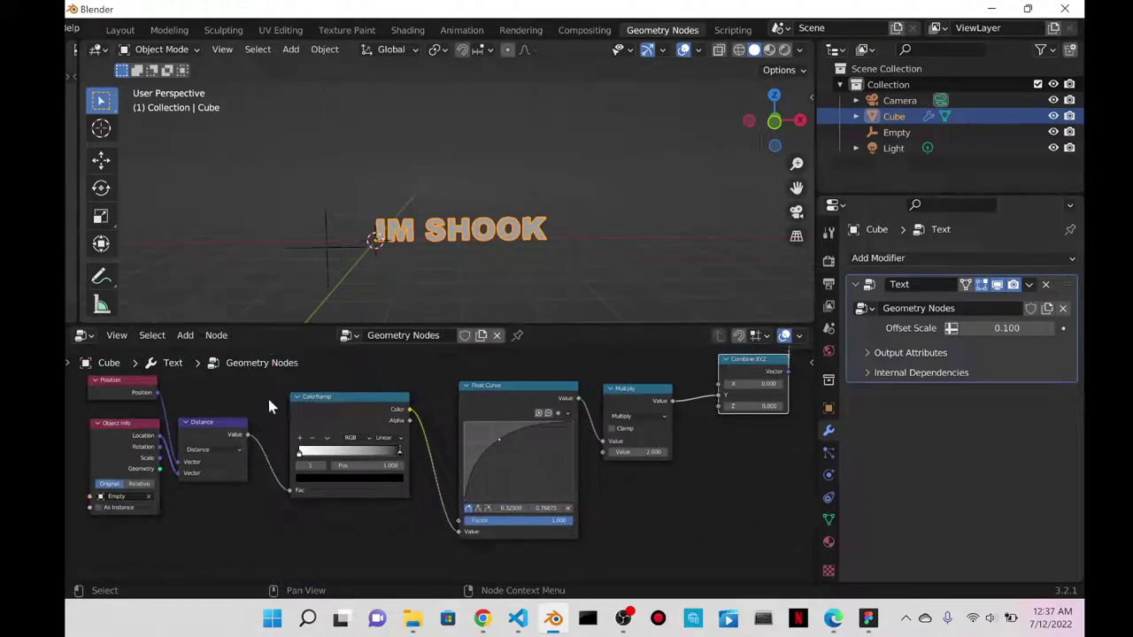
scroll(205, 405, down, 1)
drag(128, 394, 643, 548)
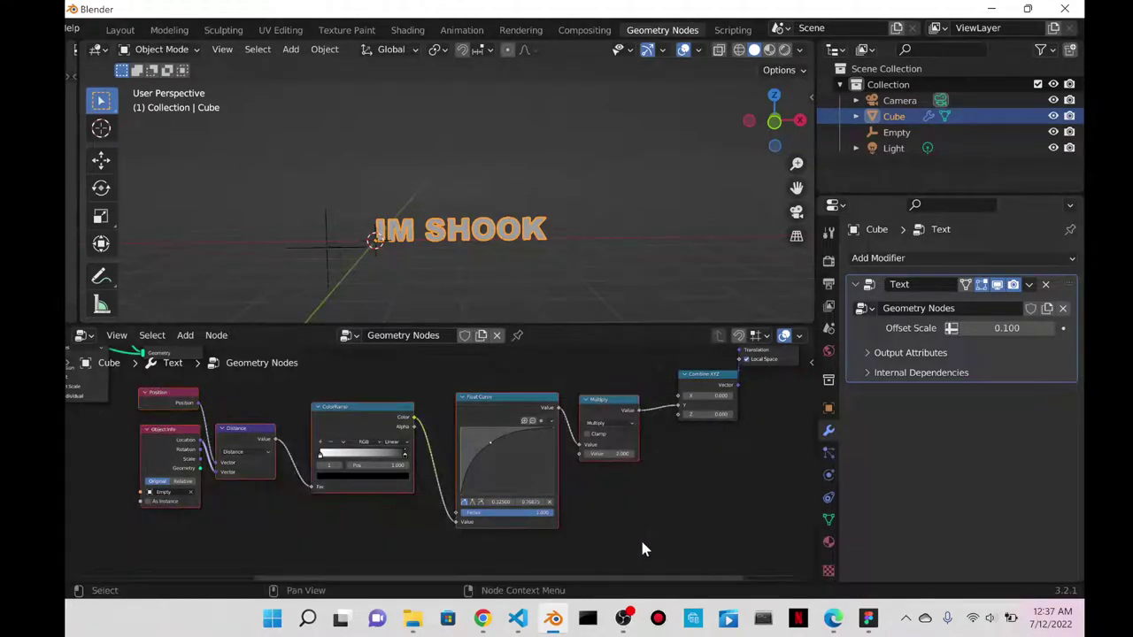
- Tidy the end of the node chain by repositioning the Translate Instances, Combine XYZ and Multiply nodes
middle_drag(737, 448, 603, 492)
scroll(585, 453, up, 2)
drag(585, 453, 589, 460)
mouse_move(690, 384)
mouse_down()
mouse_move(728, 372)
mouse_move(723, 389)
mouse_move(711, 384)
mouse_up()
drag(617, 431, 597, 436)
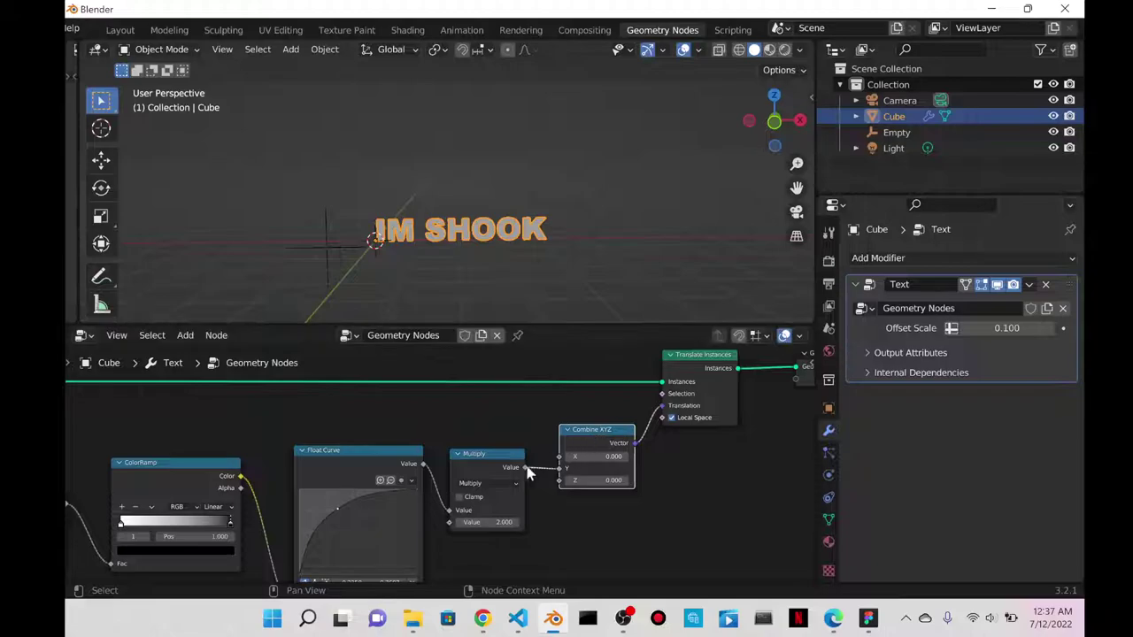
mouse_move(496, 462)
mouse_down()
mouse_move(531, 427)
mouse_move(500, 451)
mouse_up()
scroll(469, 416, up, 2)
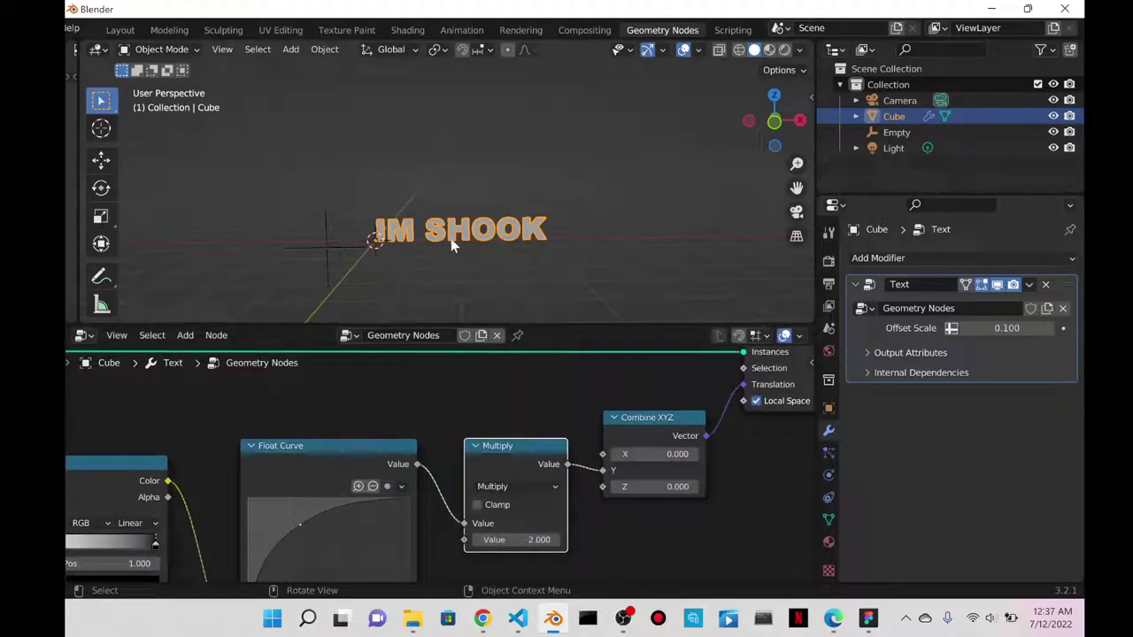
- Slide the empty along X past the letters and back before the start of the text, and reselect the text object
scroll(416, 207, up, 3)
click(230, 285)
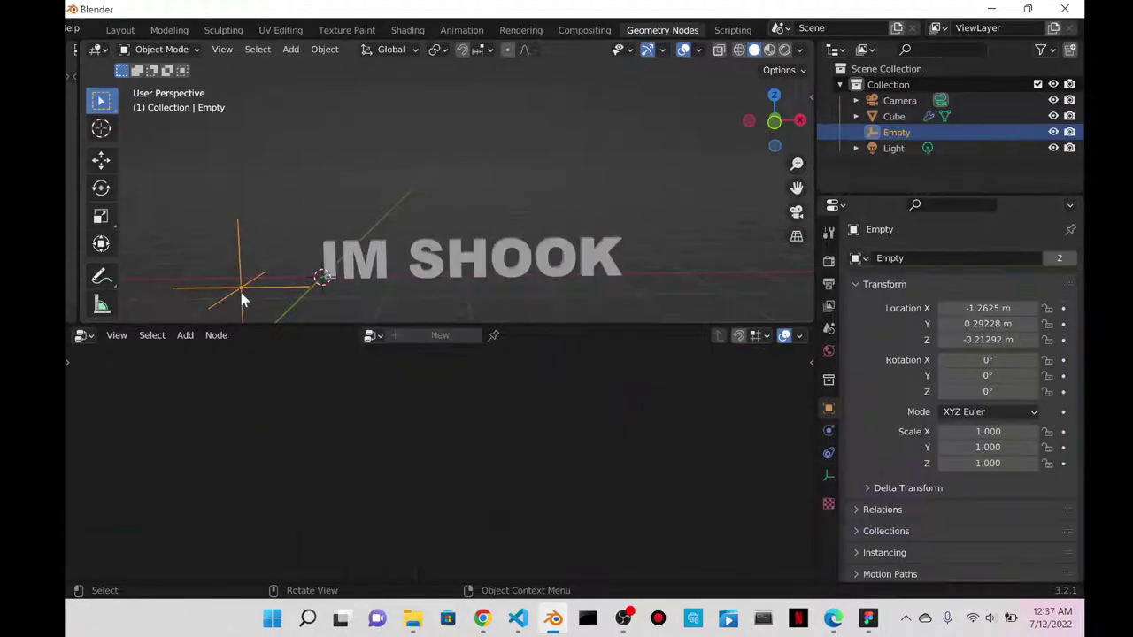
scroll(392, 239, down, 2)
key(g)
key(x)
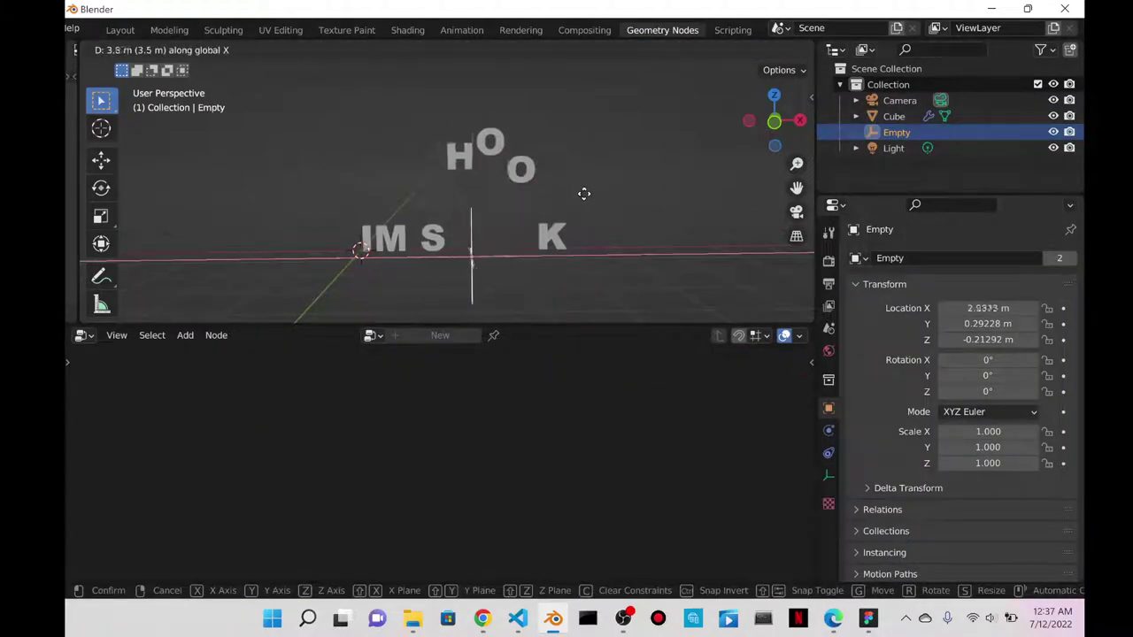
click(431, 224)
key(g)
key(x)
click(381, 239)
click(453, 238)
middle_drag(524, 379, 555, 412)
scroll(559, 430, down, 2)
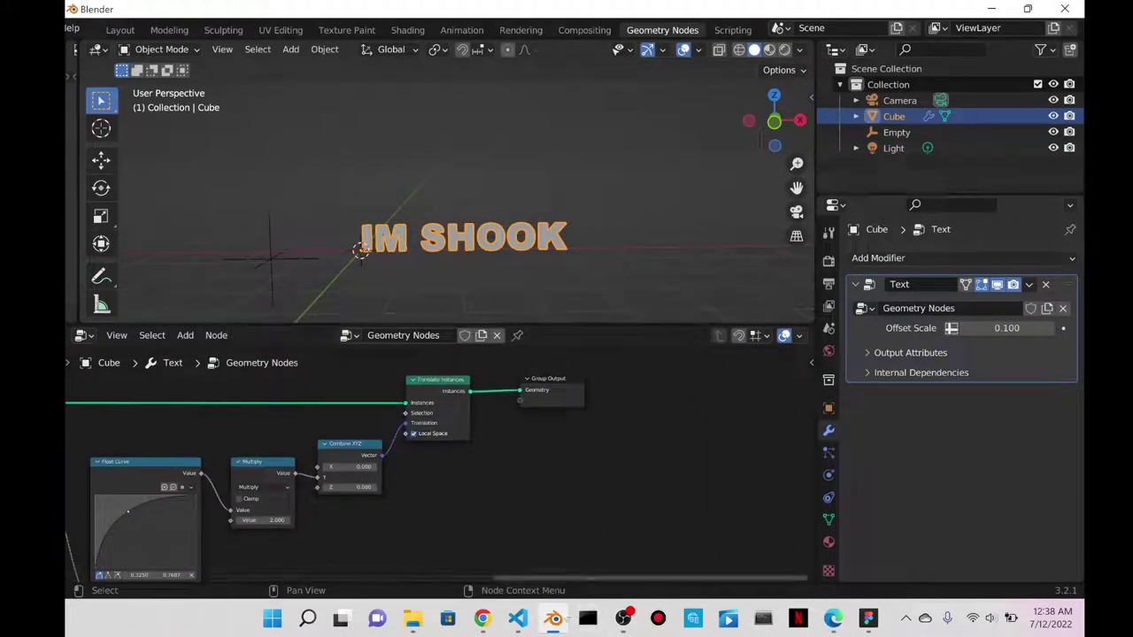
- Switch to Chrome, search for coolors in a new tab, and open the Coolors palette generator
click(482, 617)
click(887, 13)
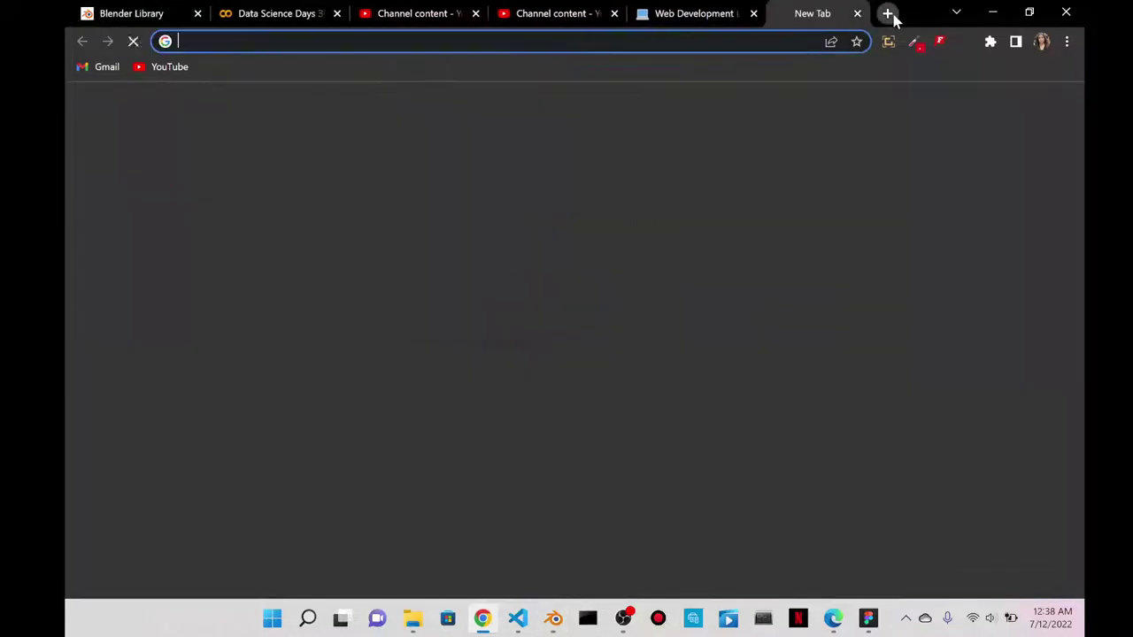
text(coloo)
key(Return)
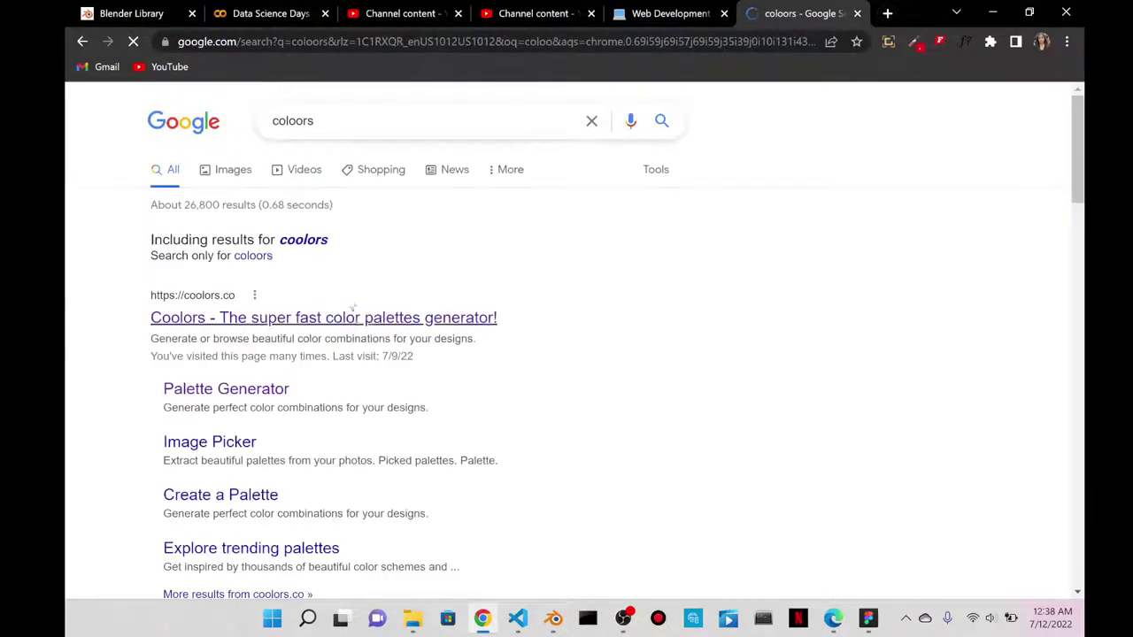
click(229, 320)
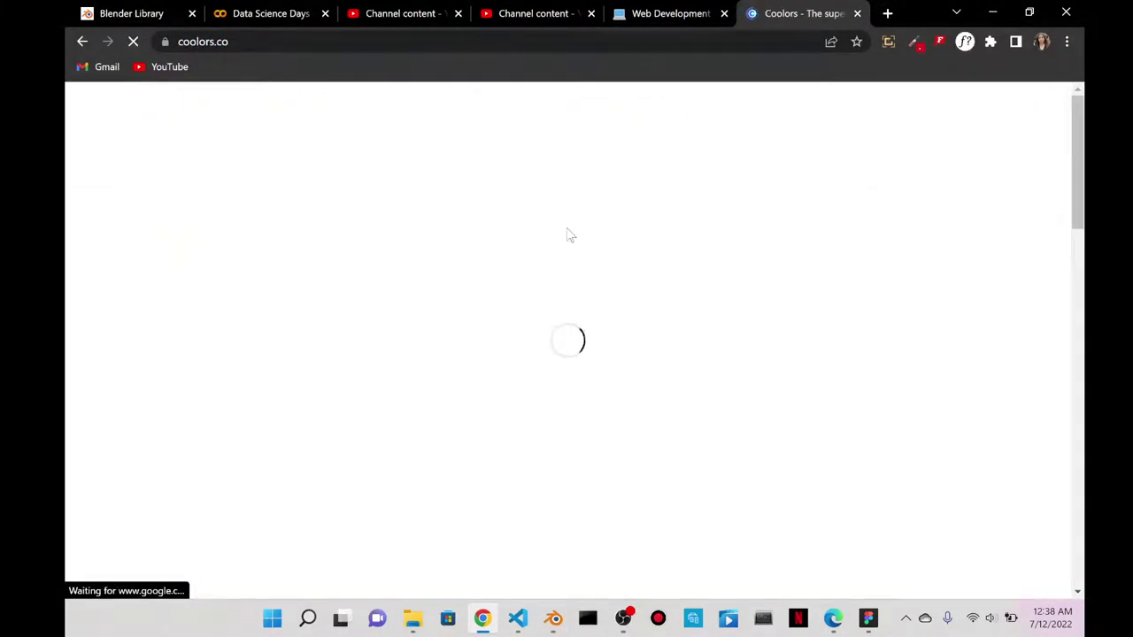
click(221, 509)
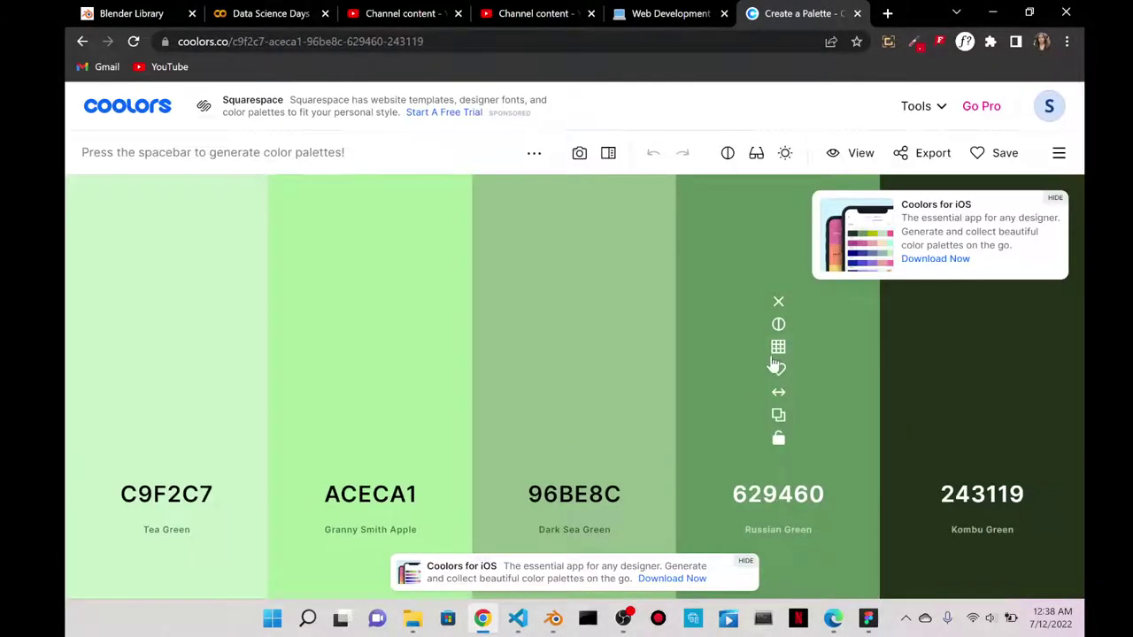
- Generate random palettes up to the teal one starting with A1D2CE, and pick its Middle Blue colour, 78CAD2
key(space)
key(space)
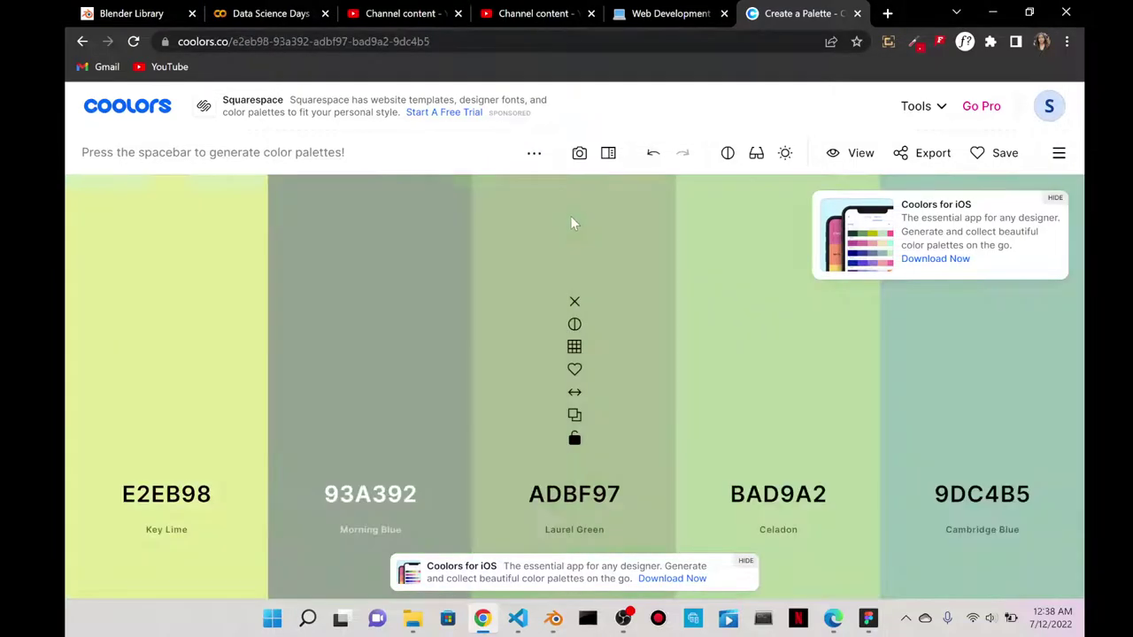
key(space)
key(space)
key(space)
key(space)
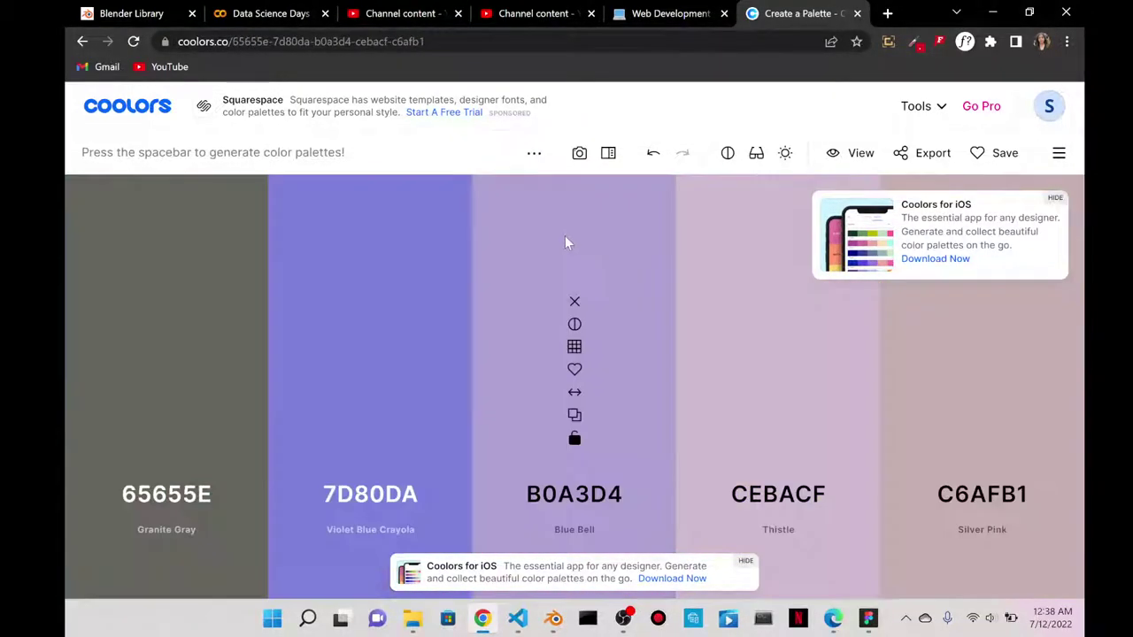
key(space)
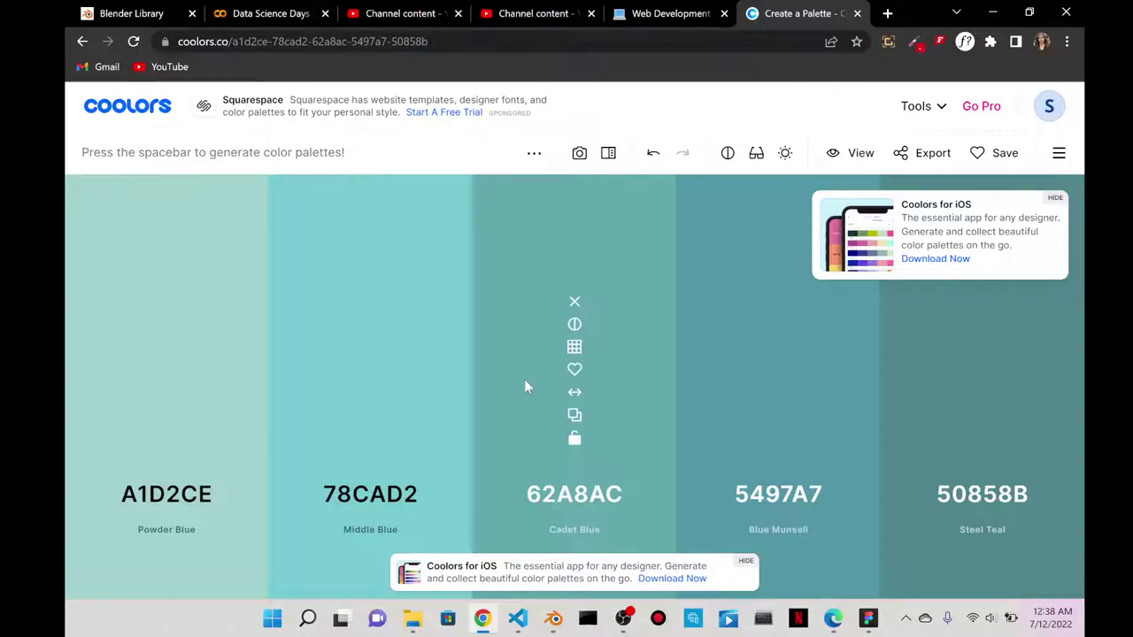
click(370, 438)
- Return to Blender and insert a Set Material node between Translate Instances and Group Output
click(992, 12)
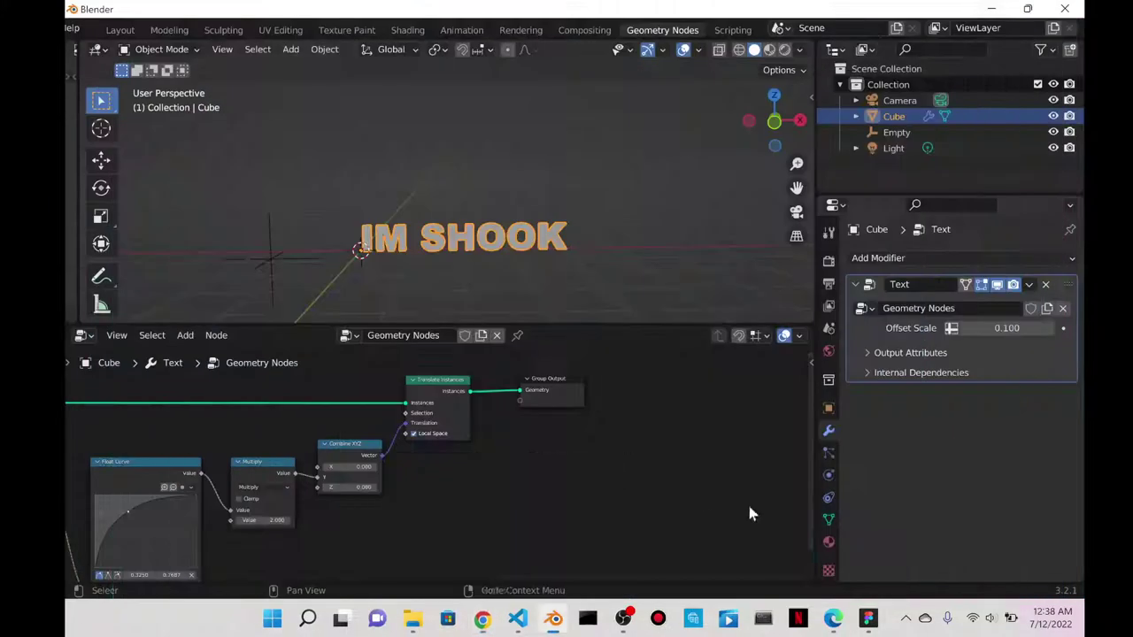
scroll(672, 407, down, 1)
scroll(558, 301, down, 2)
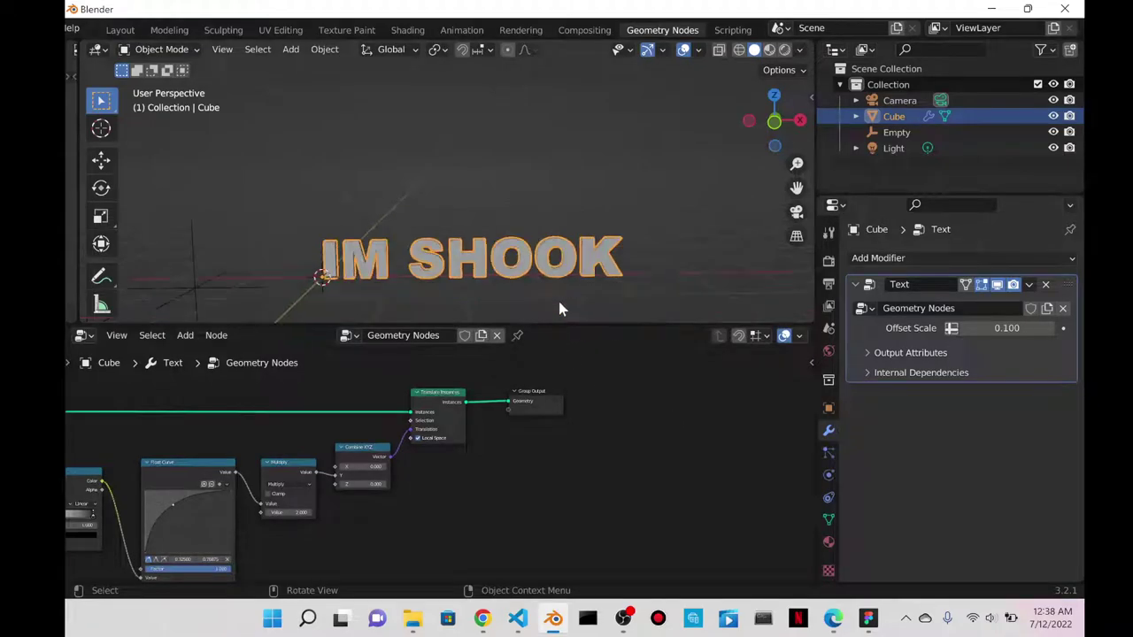
scroll(502, 373, up, 1)
key(shift+a)
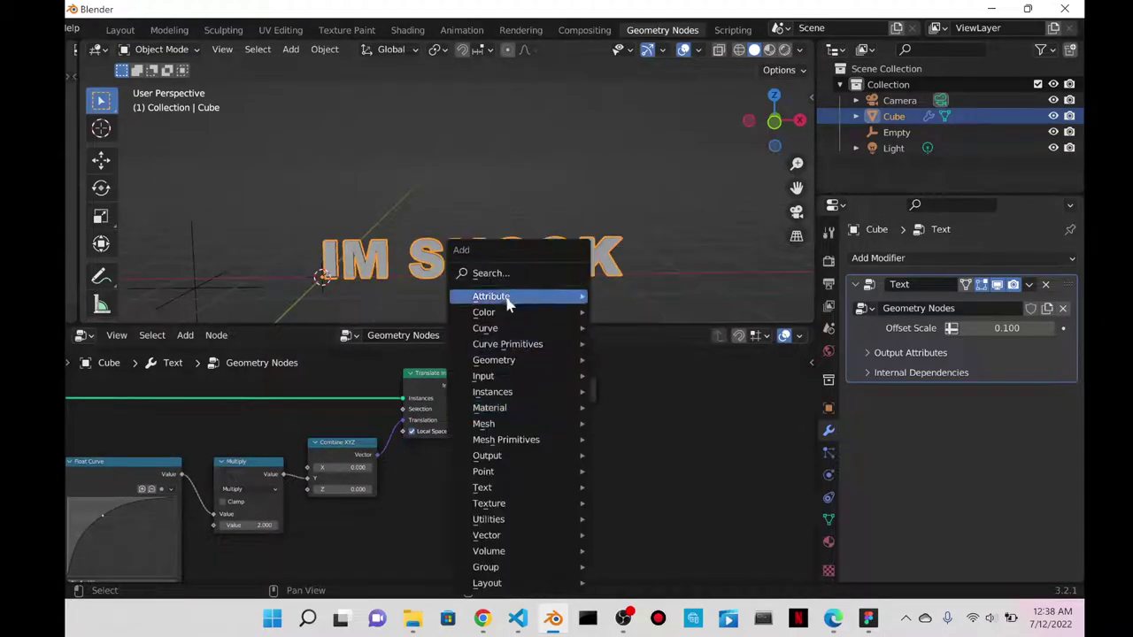
click(496, 272)
text(output)
key(Return)
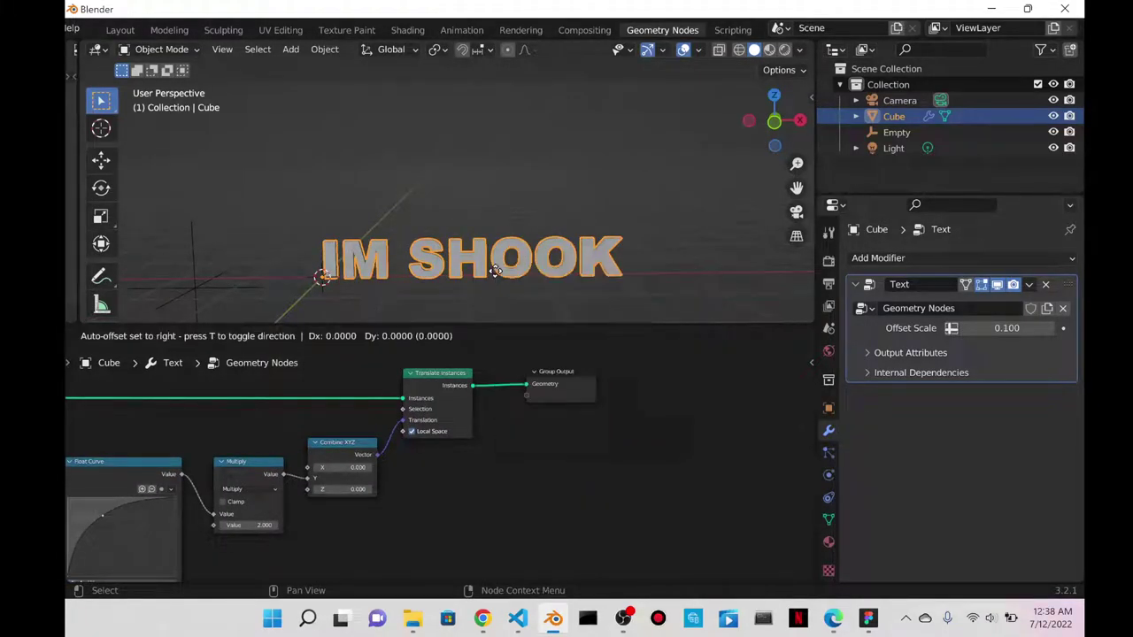
click(495, 376)
scroll(614, 385, up, 1)
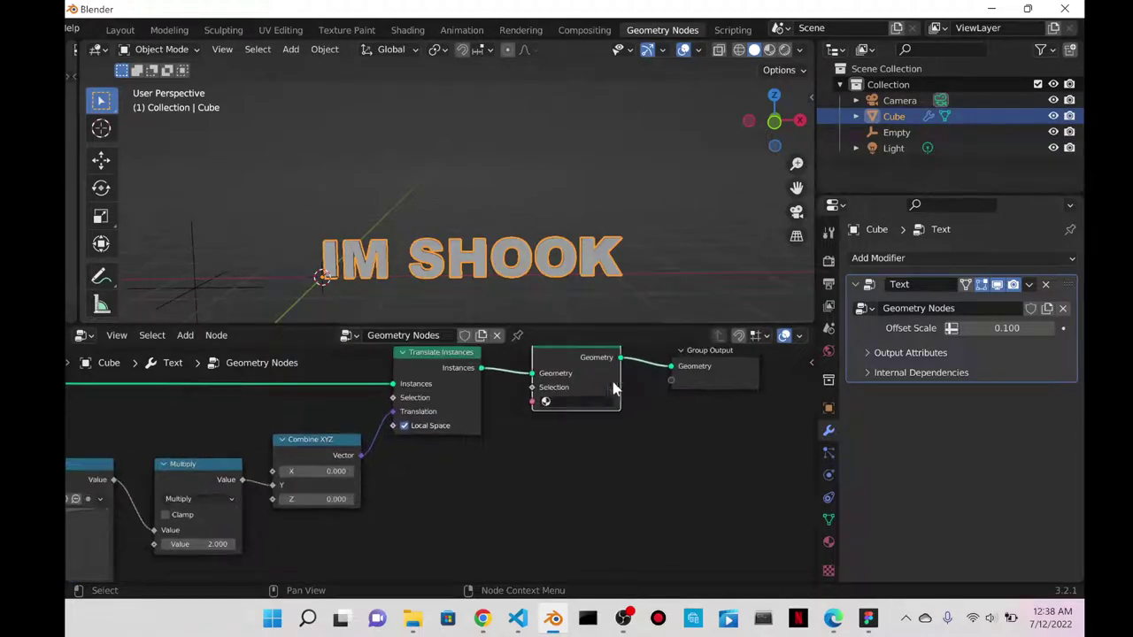
- Switch to the Shading workspace and add an Object Info node to the text's material
click(408, 30)
middle_drag(357, 415, 486, 498)
scroll(434, 436, up, 3)
key(shift+a)
click(360, 414)
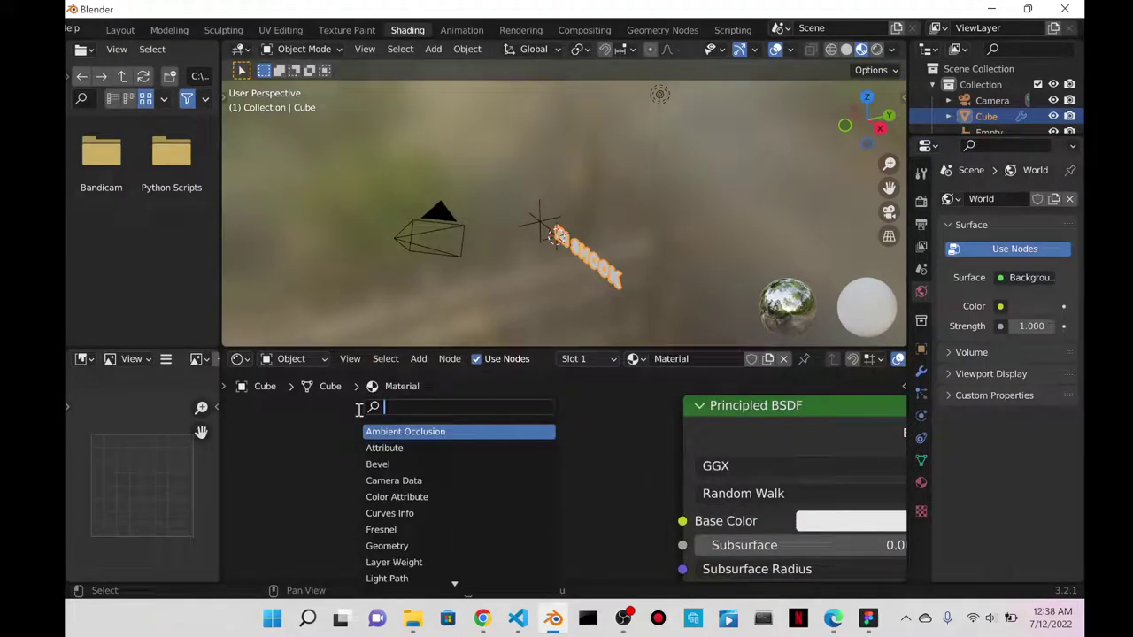
text(ob)
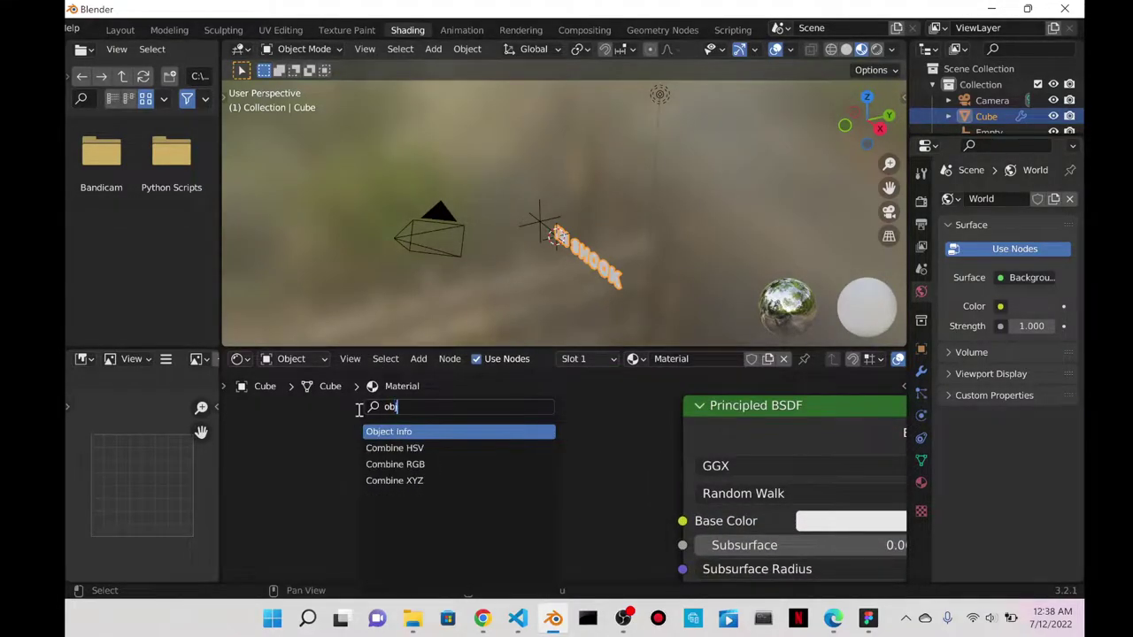
key(Return)
click(283, 411)
- Add a ColorRamp node between Object Info and Principled BSDF, and link its Color output to Base Color
scroll(555, 460, down, 2)
key(shift+a)
click(505, 413)
text(color)
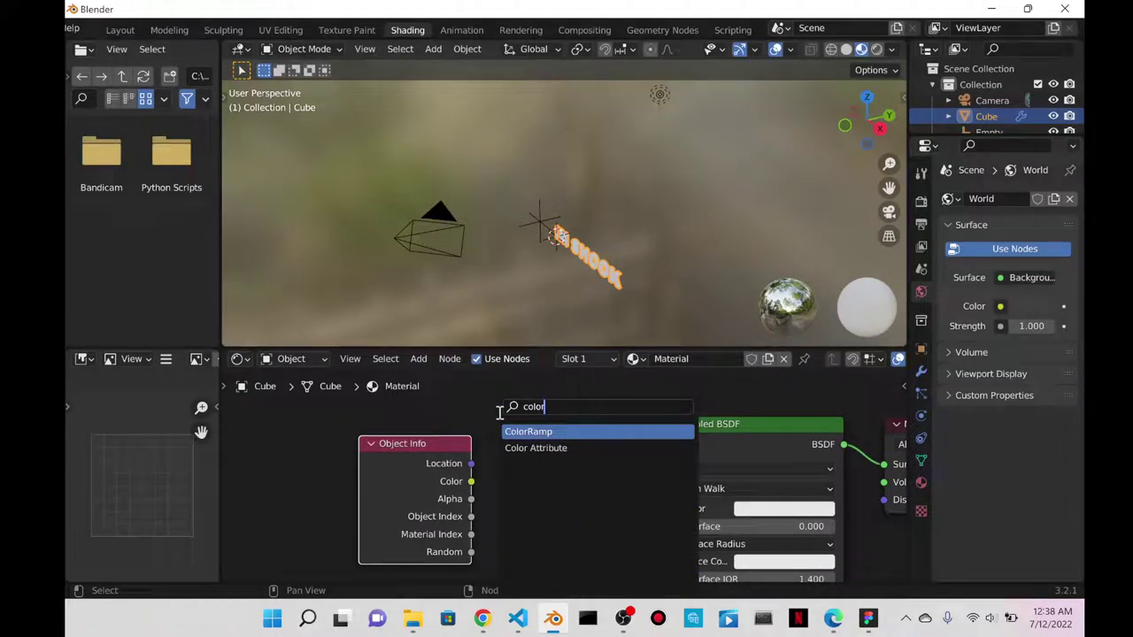
key(Return)
click(451, 442)
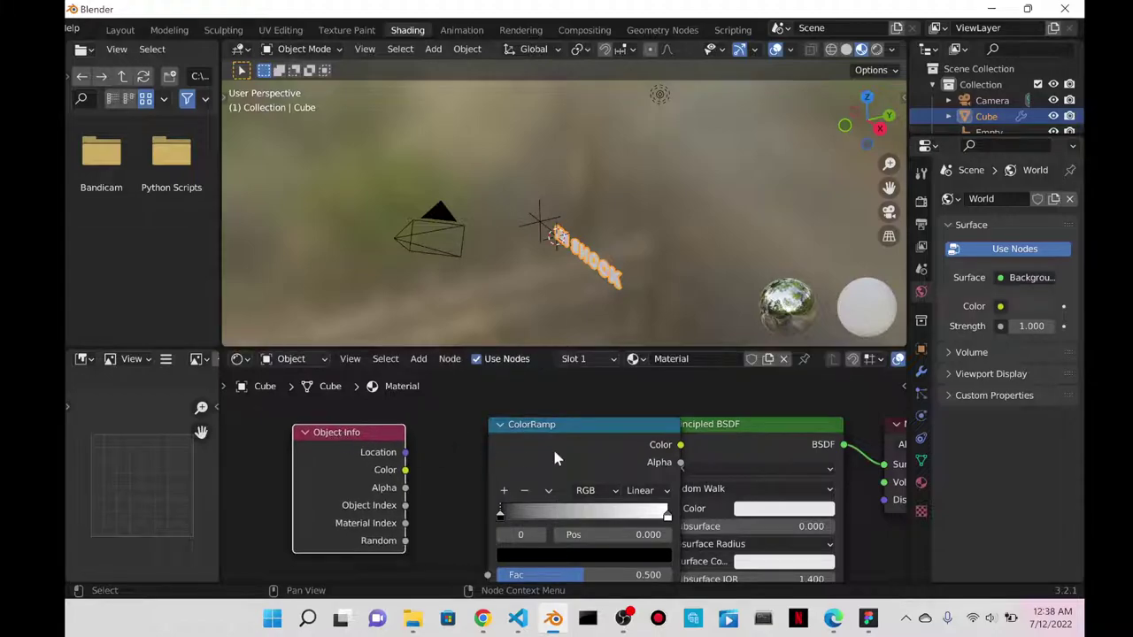
mouse_move(584, 434)
mouse_down()
mouse_move(650, 508)
mouse_move(577, 439)
mouse_up()
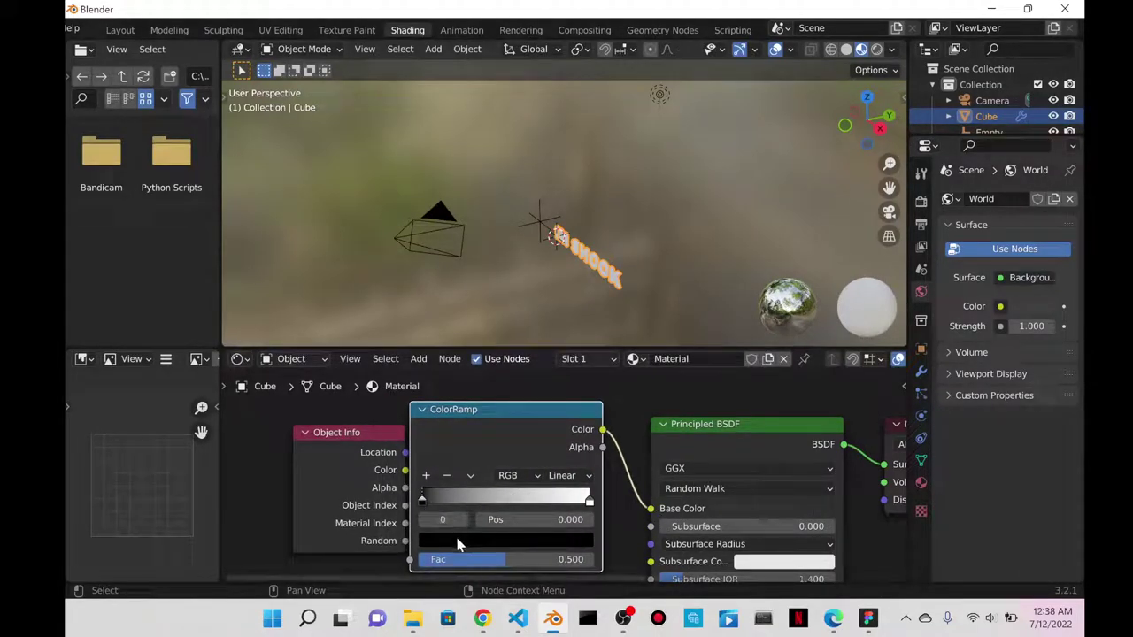
- Set the colour of the ColorRamp's first stop to hex 78CAD2
click(460, 540)
click(540, 443)
text(78CAC6)
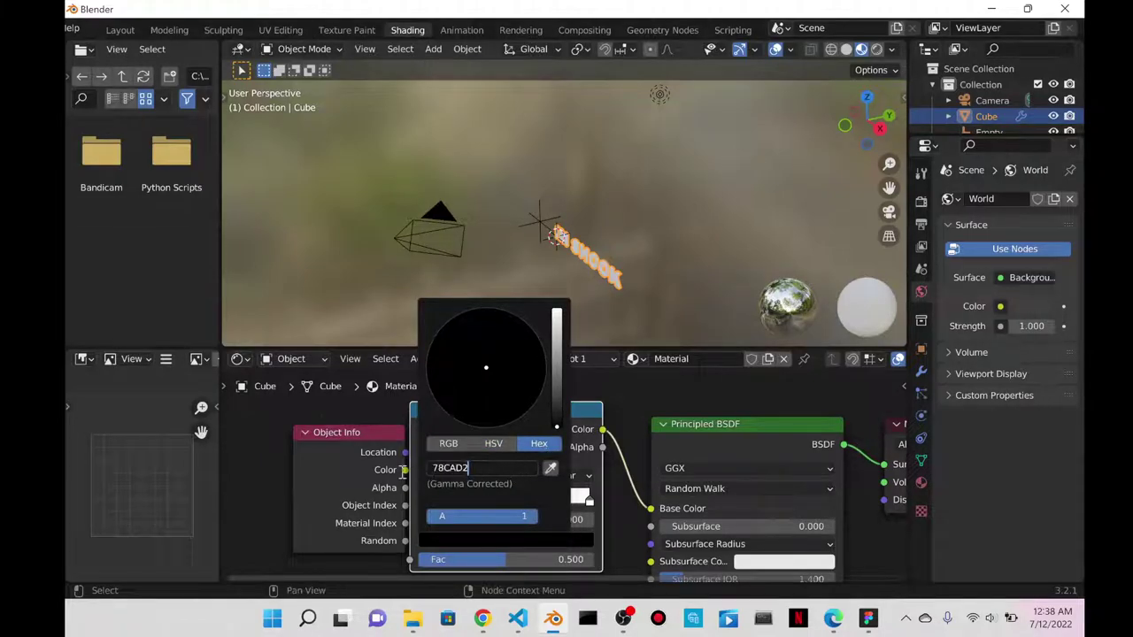
key(Return)
- In the Geometry Nodes workspace, assign Material to the Set Material node and show the viewport in Material Preview shading
middle_drag(620, 221, 850, 107)
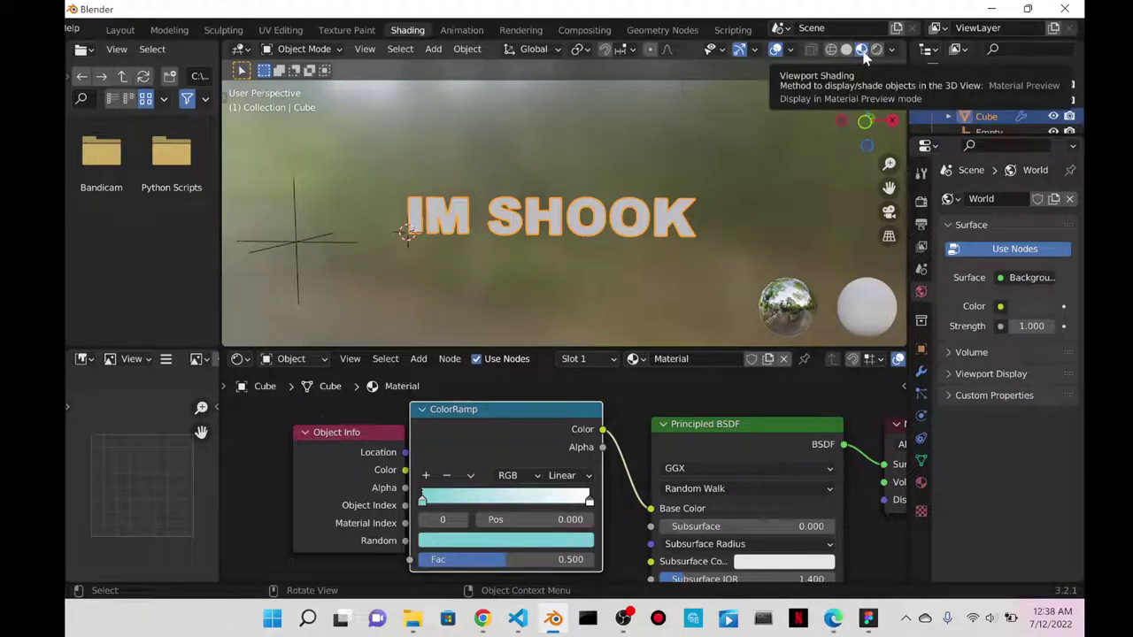
click(662, 30)
scroll(605, 449, up, 2)
middle_drag(593, 410, 593, 466)
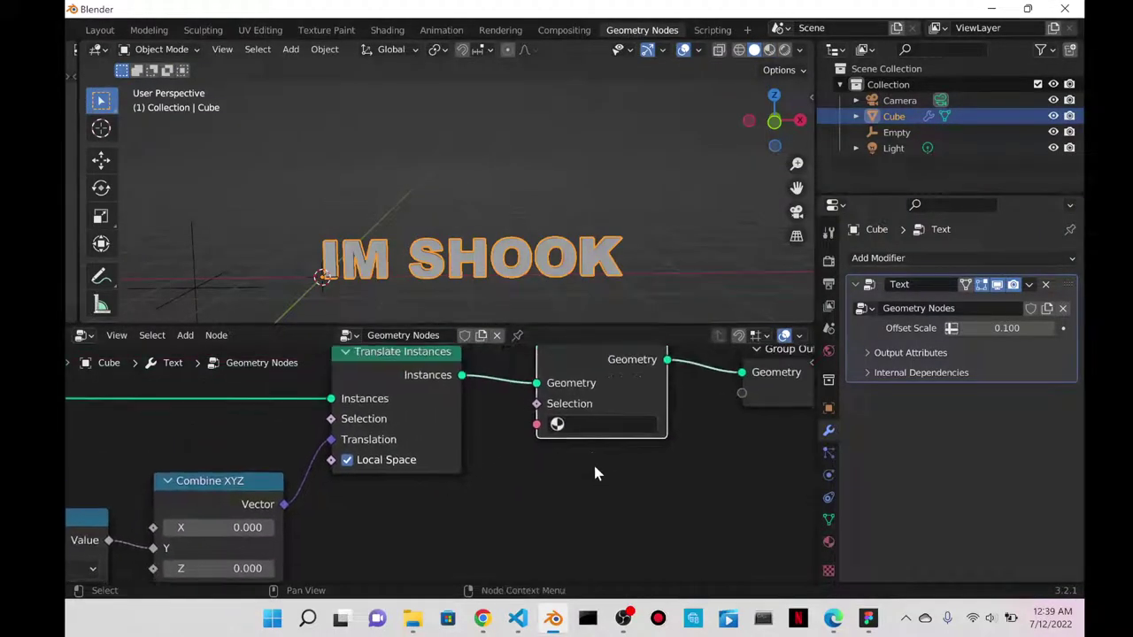
click(589, 427)
middle_drag(471, 437, 476, 486)
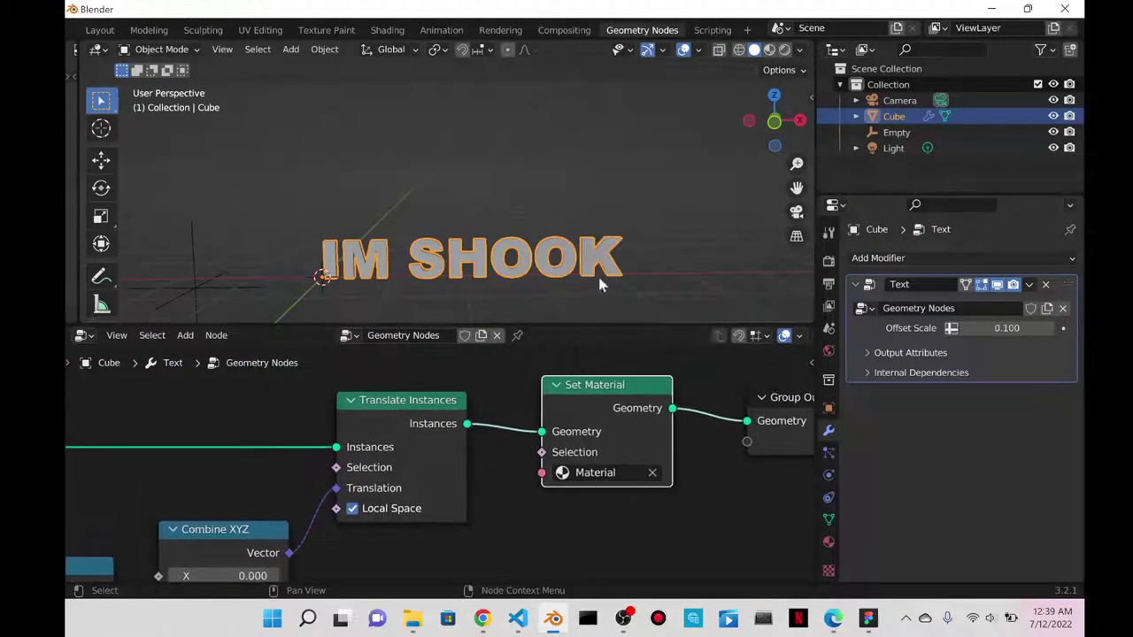
click(769, 51)
scroll(531, 243, up, 1)
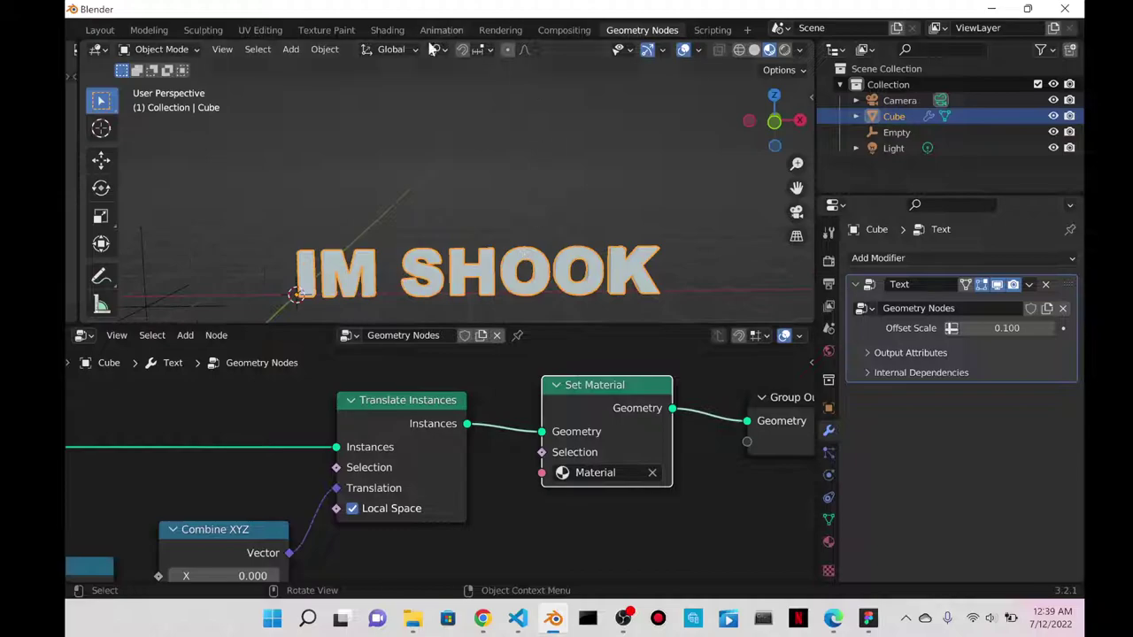
- In the Shading workspace, recolour the ColorRamp's end stop with Blue Munsell, 5497A7, copied from the Coolors palette in Chrome
click(387, 30)
scroll(473, 177, up, 4)
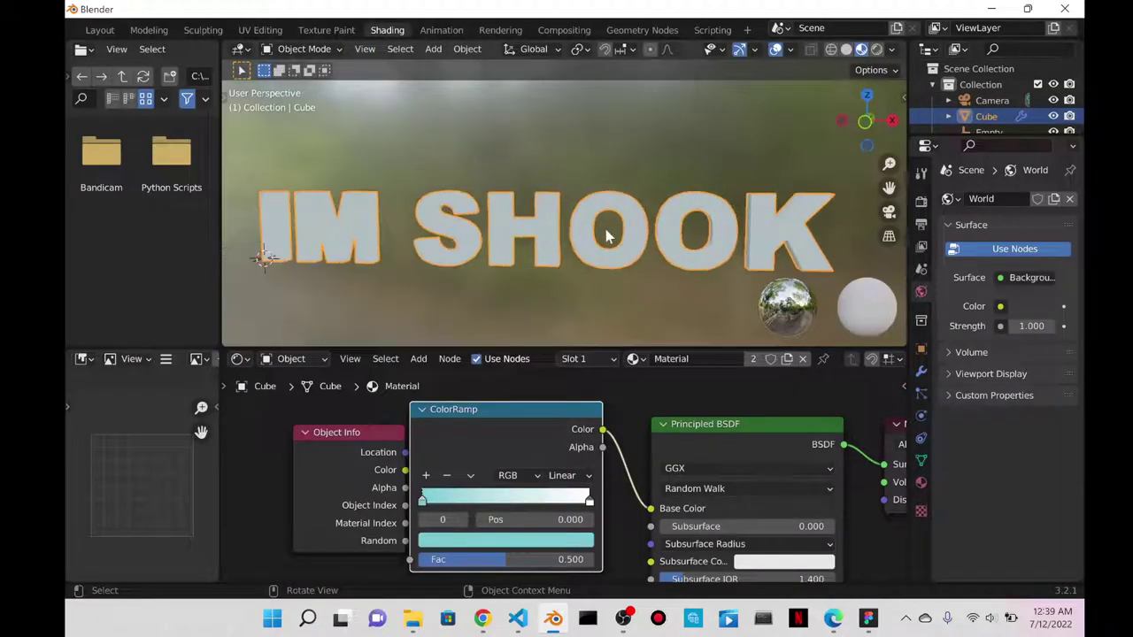
scroll(488, 210, down, 5)
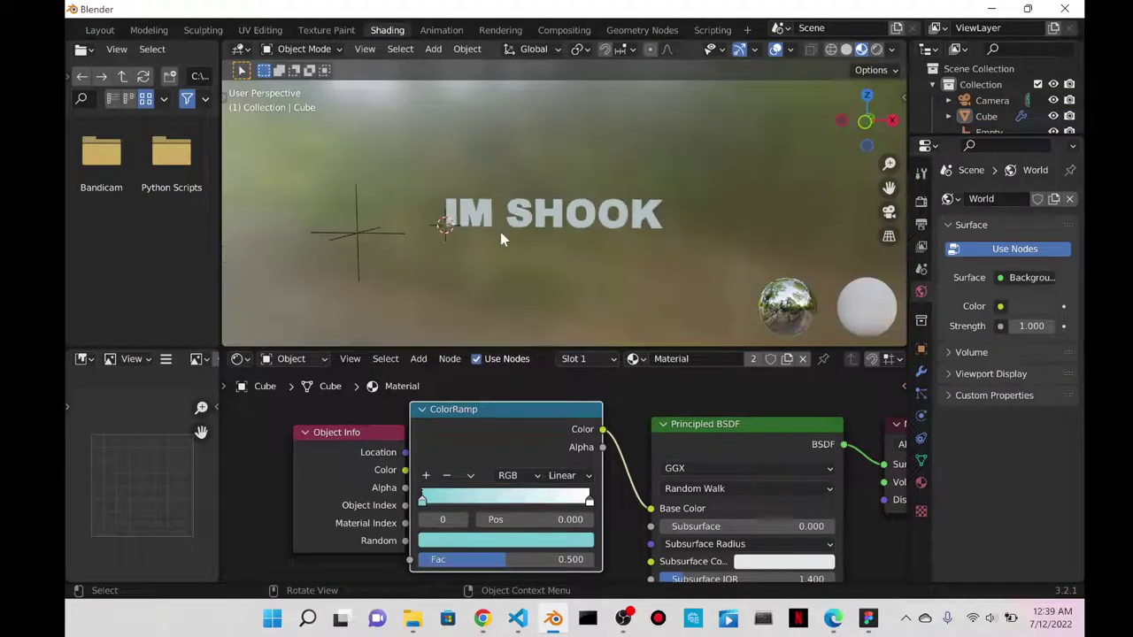
click(483, 618)
click(778, 414)
key(alt+Tab)
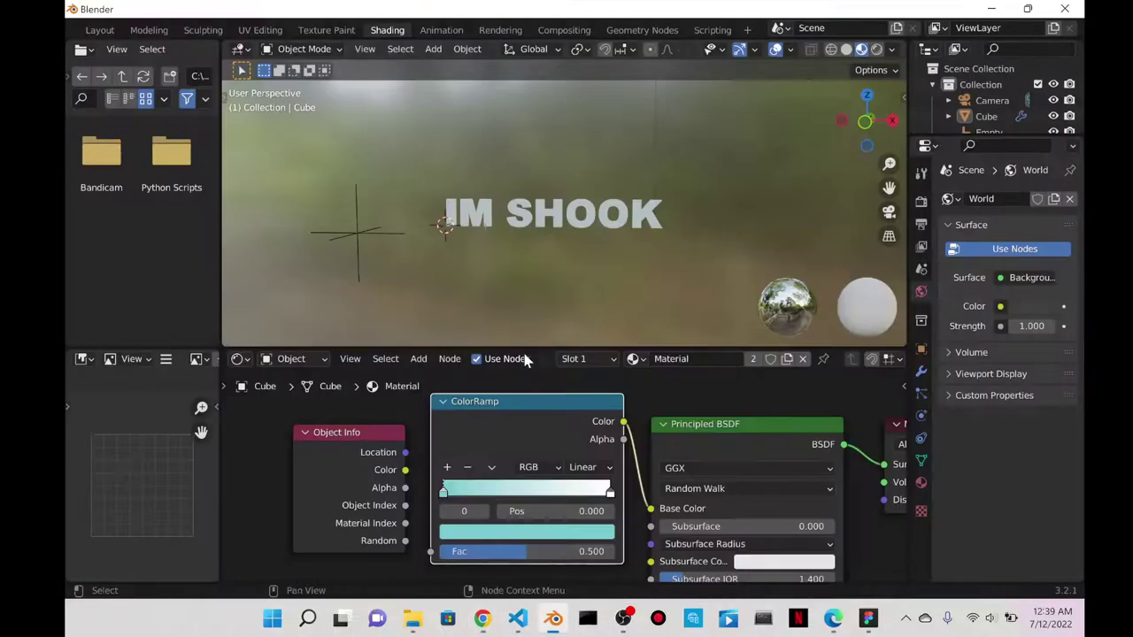
click(609, 498)
click(536, 532)
click(506, 458)
key(ctrl+v)
key(Return)
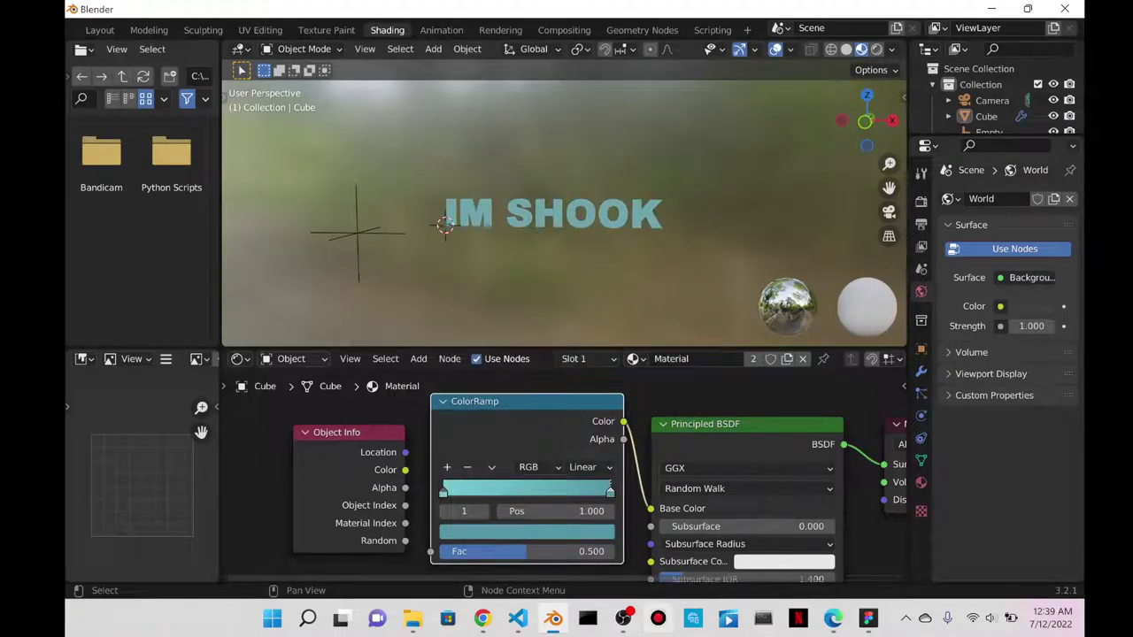
- Copy Cadet Blue, 62A8AC, from Coolors and apply it in Blender to a new ColorRamp stop at position 0.500
click(483, 618)
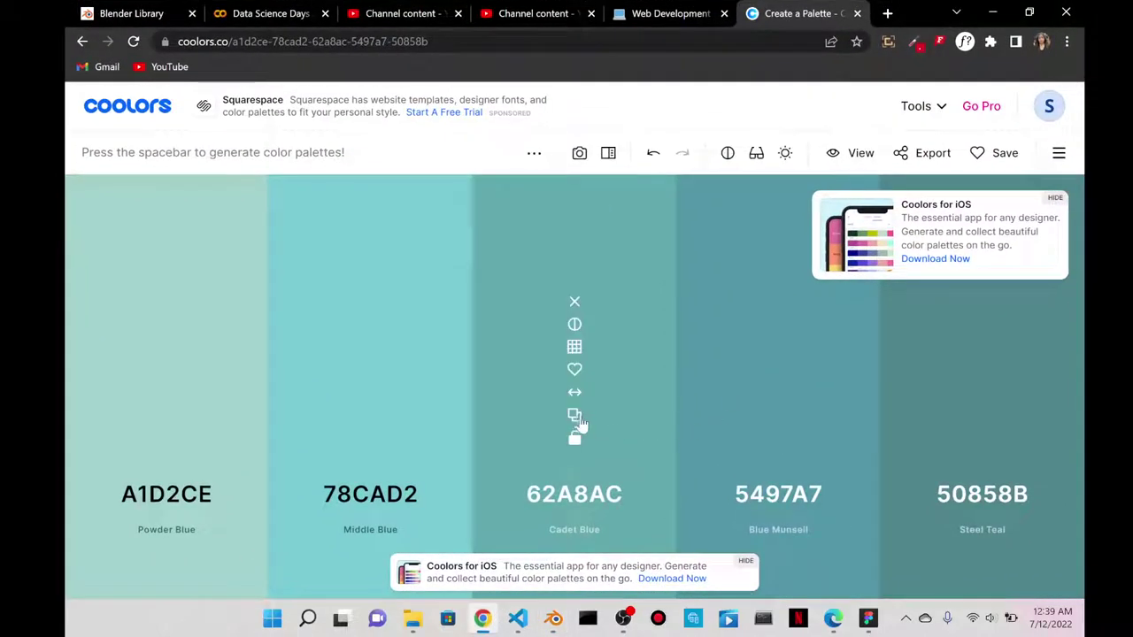
click(574, 414)
click(992, 12)
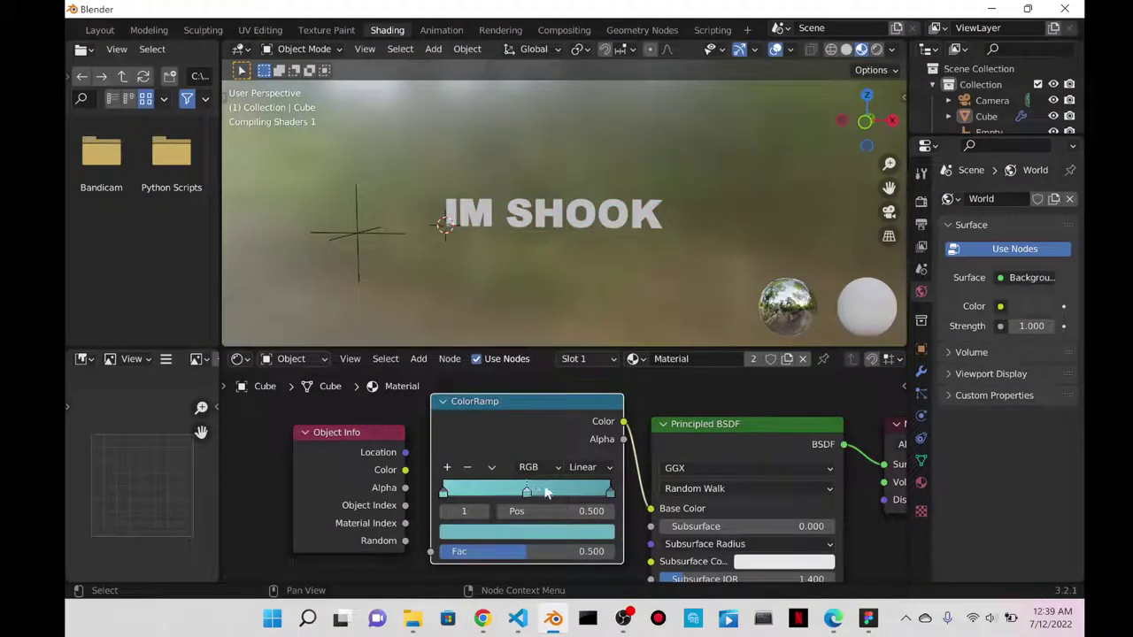
click(530, 535)
key(ctrl+v)
key(Return)
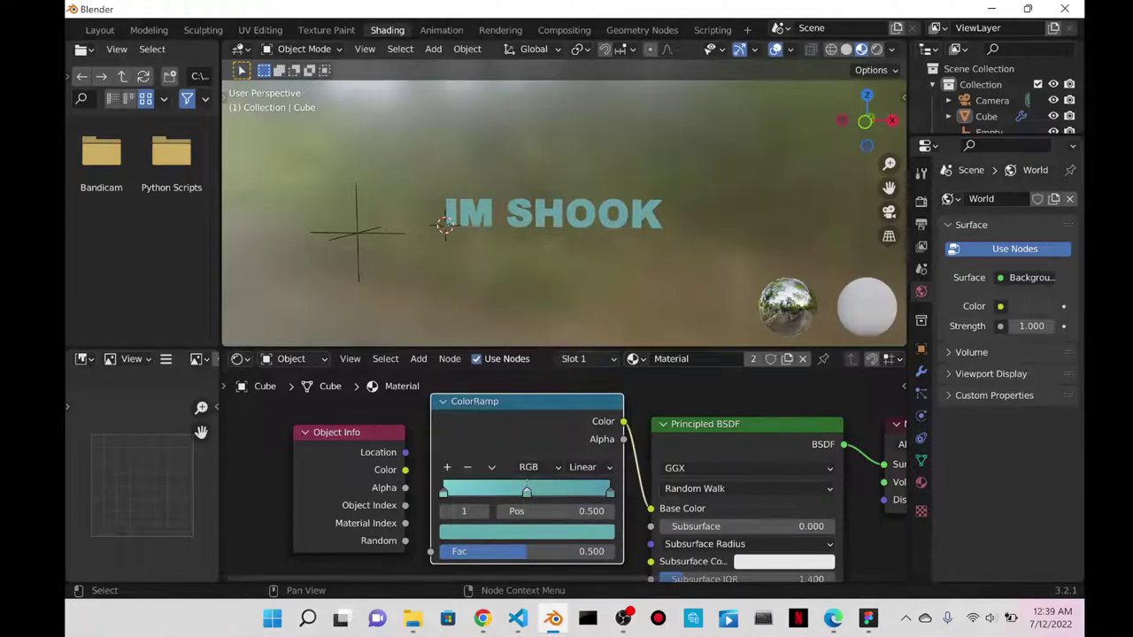
- Copy Steel Teal, 50858B, from Coolors and apply it in Blender to a new ColorRamp stop at position 0.250
click(483, 617)
click(982, 414)
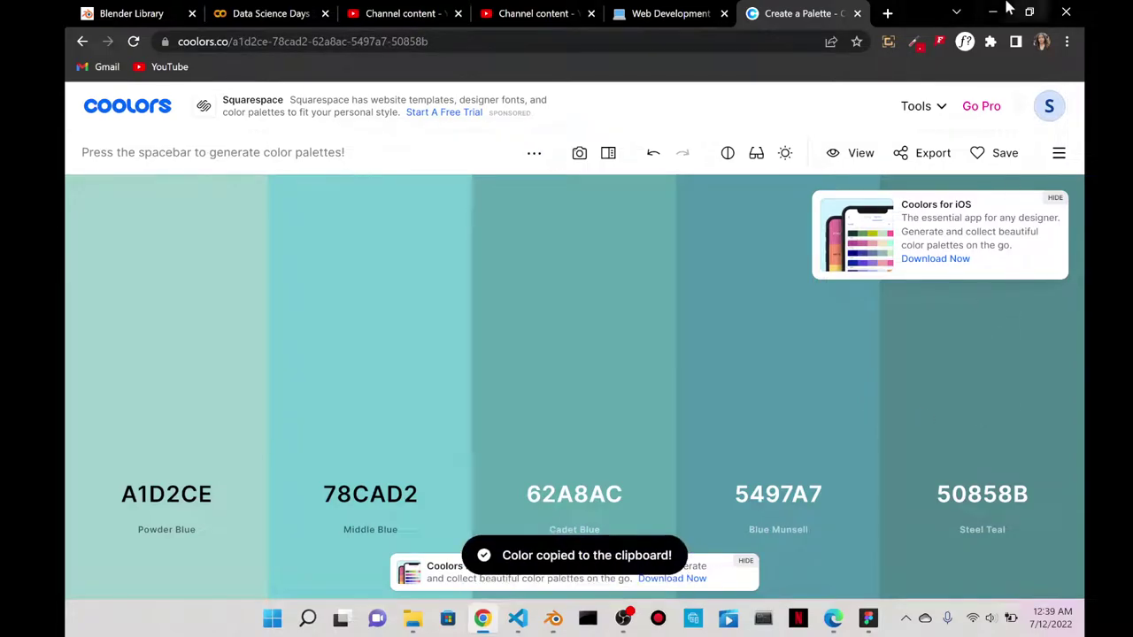
click(992, 12)
click(446, 468)
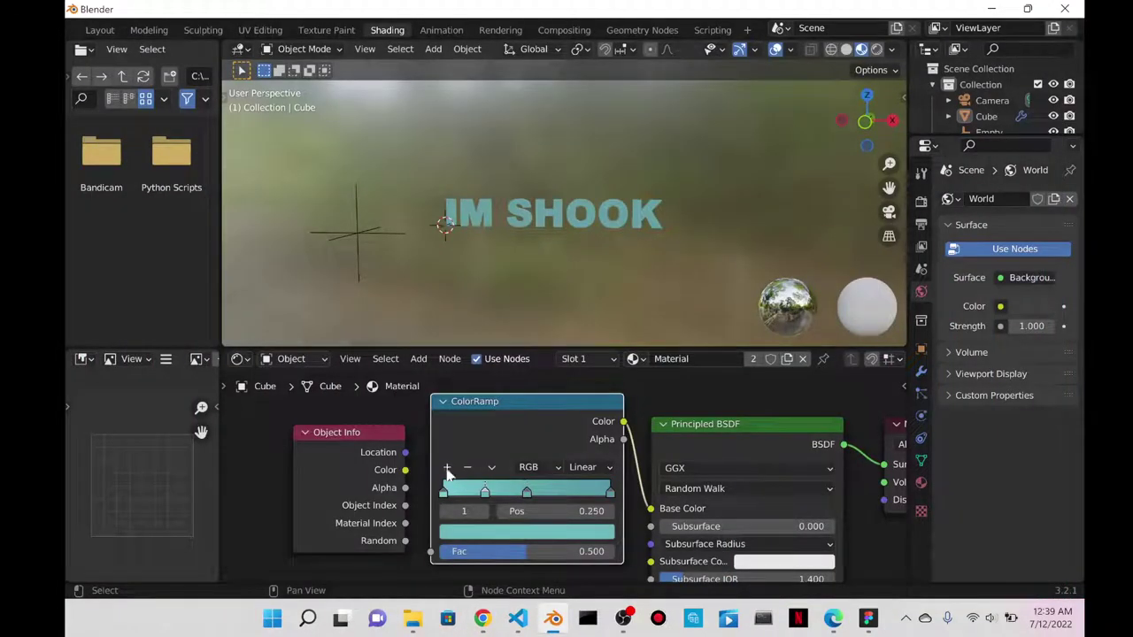
click(525, 531)
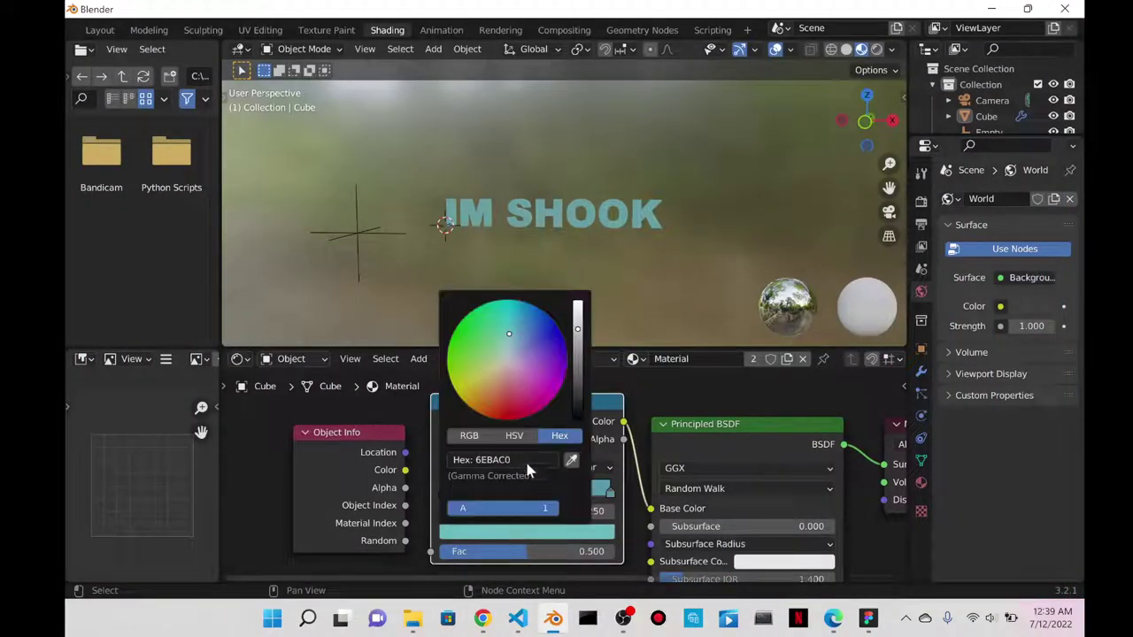
key(ctrl+v)
key(Return)
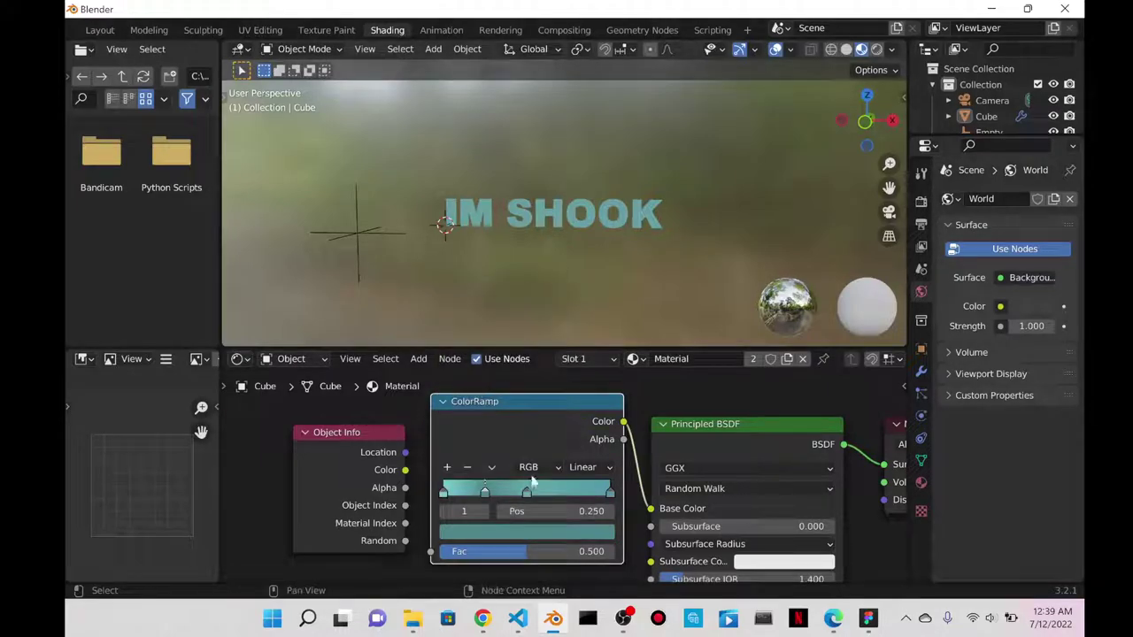
- Change the ColorRamp's interpolation to Constant
scroll(642, 434, up, 2)
scroll(642, 433, down, 2)
scroll(587, 302, up, 3)
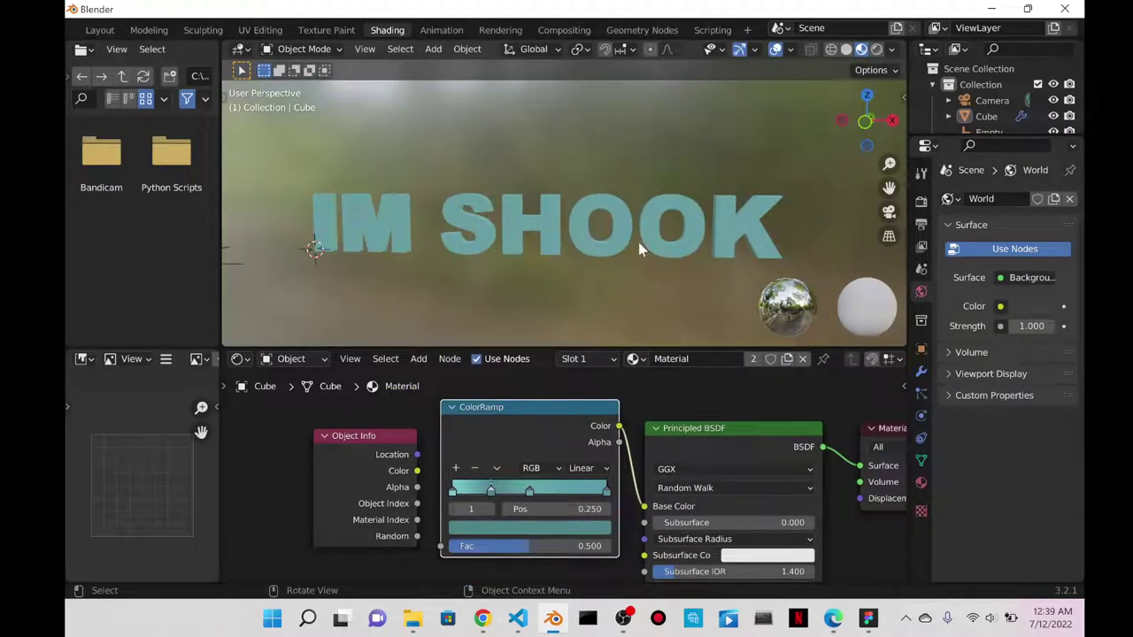
scroll(659, 228, up, 2)
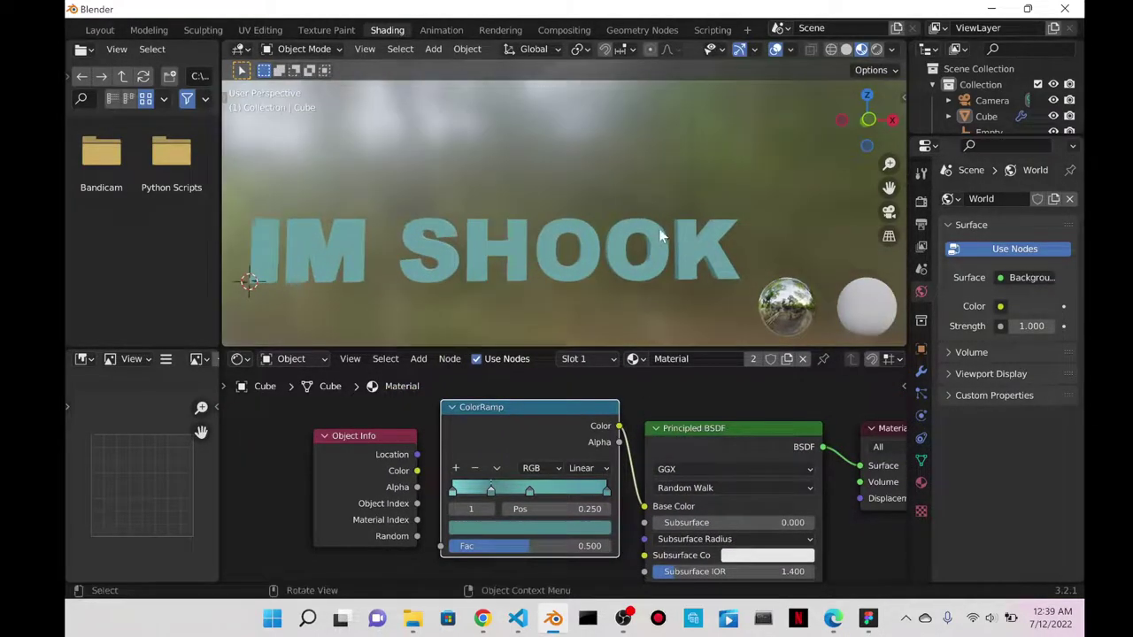
click(590, 469)
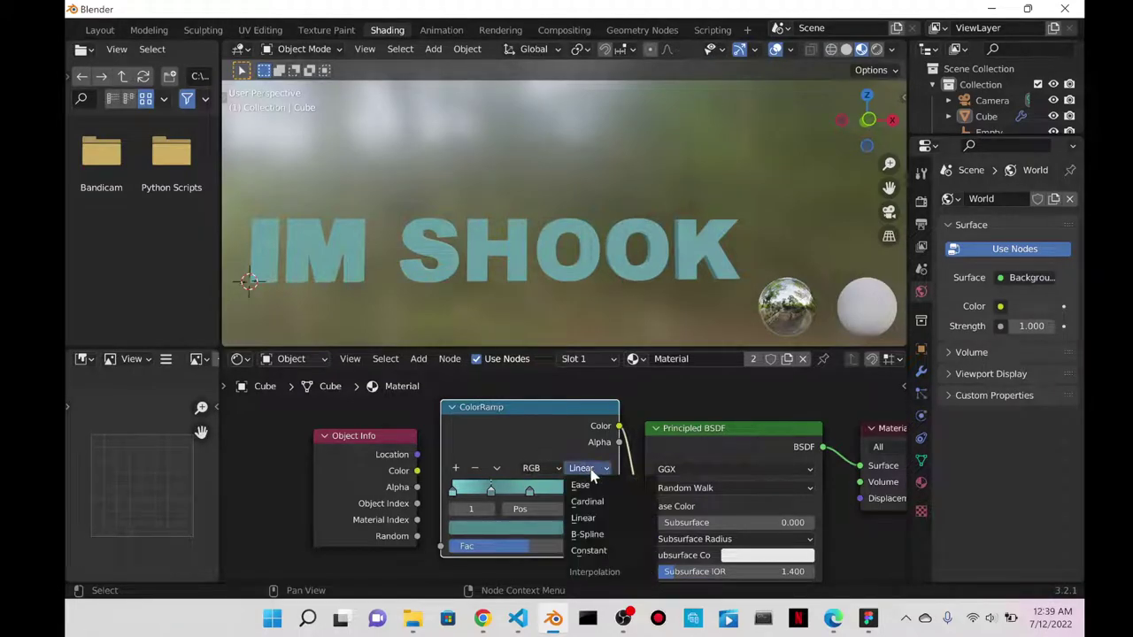
click(588, 550)
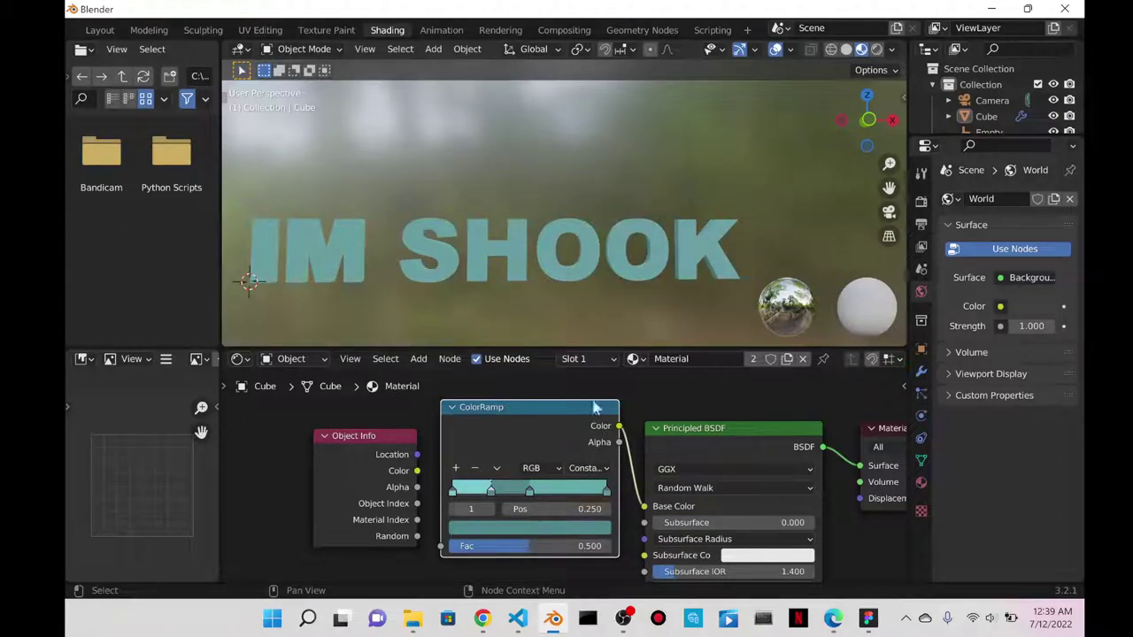
- Move the Object Info node away from the ColorRamp and link its Random output to the ColorRamp's Fac input
drag(388, 483, 358, 462)
drag(388, 516, 440, 546)
scroll(578, 282, down, 1)
middle_drag(695, 278, 664, 301)
- Shift the ColorRamp's Cadet Blue stop closer to the end stop and the Steel Teal stop to about 0.209
drag(530, 491, 549, 496)
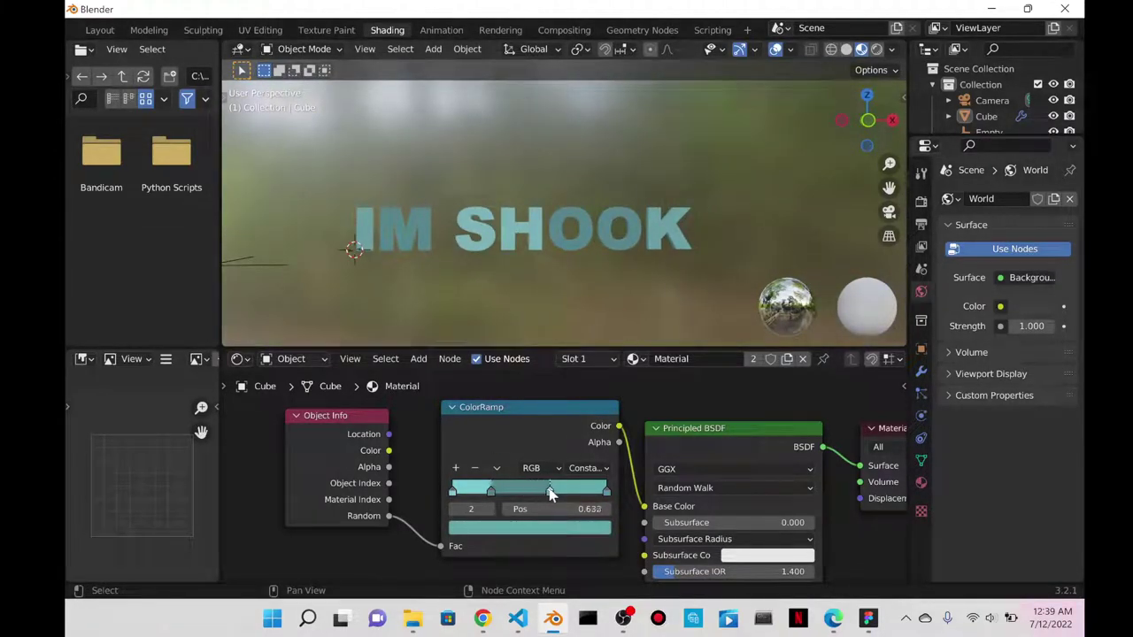
click(492, 492)
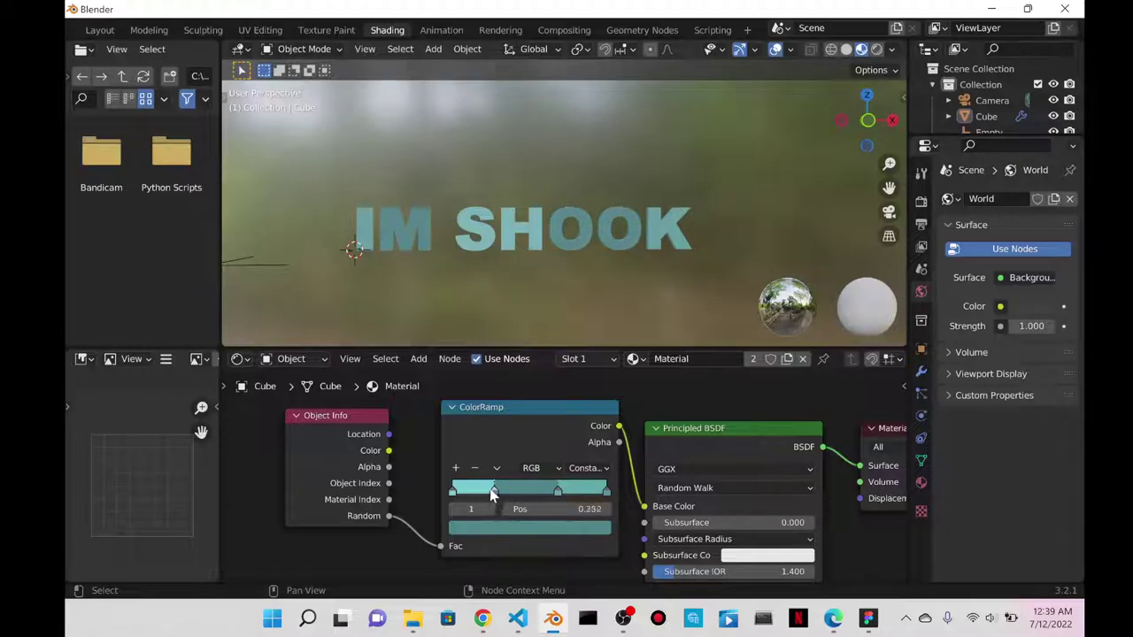
mouse_move(476, 494)
mouse_down()
mouse_move(500, 493)
mouse_move(485, 493)
mouse_up()
mouse_move(543, 206)
middle_down()
mouse_move(604, 248)
mouse_move(637, 295)
mouse_move(543, 200)
middle_up()
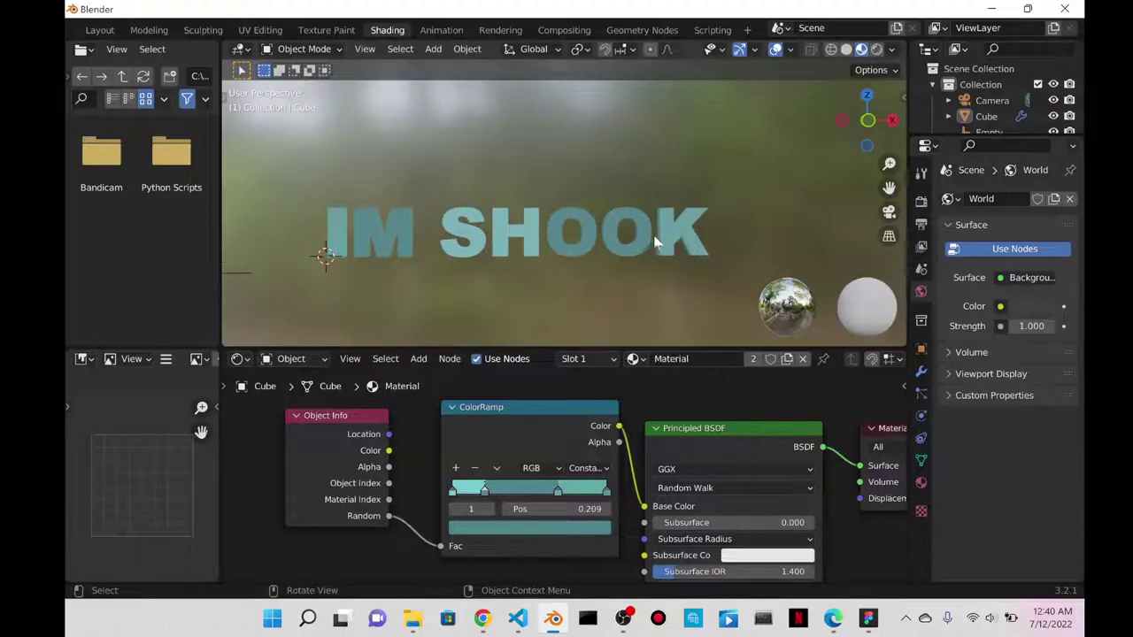
middle_drag(640, 239, 743, 168)
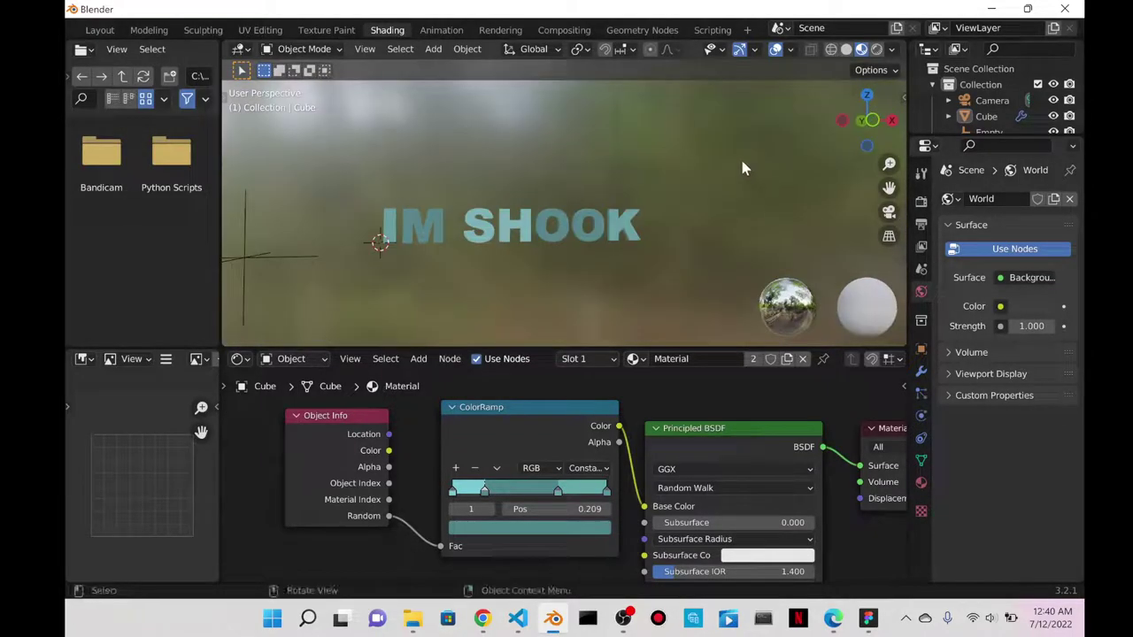
- Return to the Geometry Nodes workspace and move the empty along the X axis to an X location of about -1.56 m
click(615, 33)
middle_drag(503, 244, 609, 230)
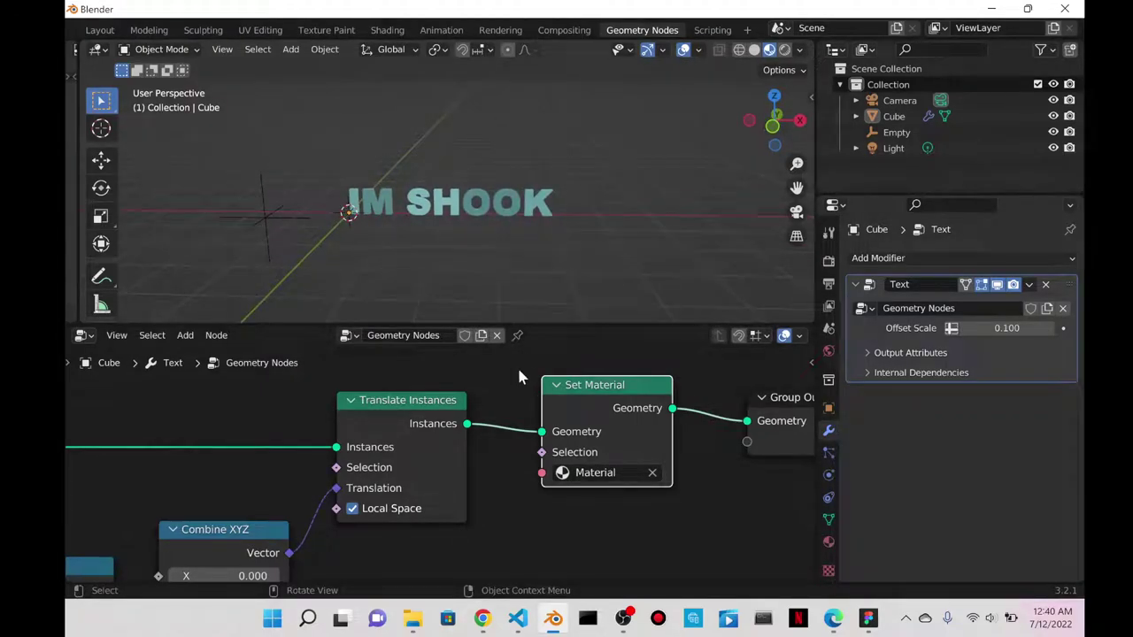
scroll(514, 403, down, 4)
scroll(466, 433, up, 4)
mouse_move(509, 210)
middle_down()
mouse_move(534, 190)
mouse_move(511, 200)
middle_up()
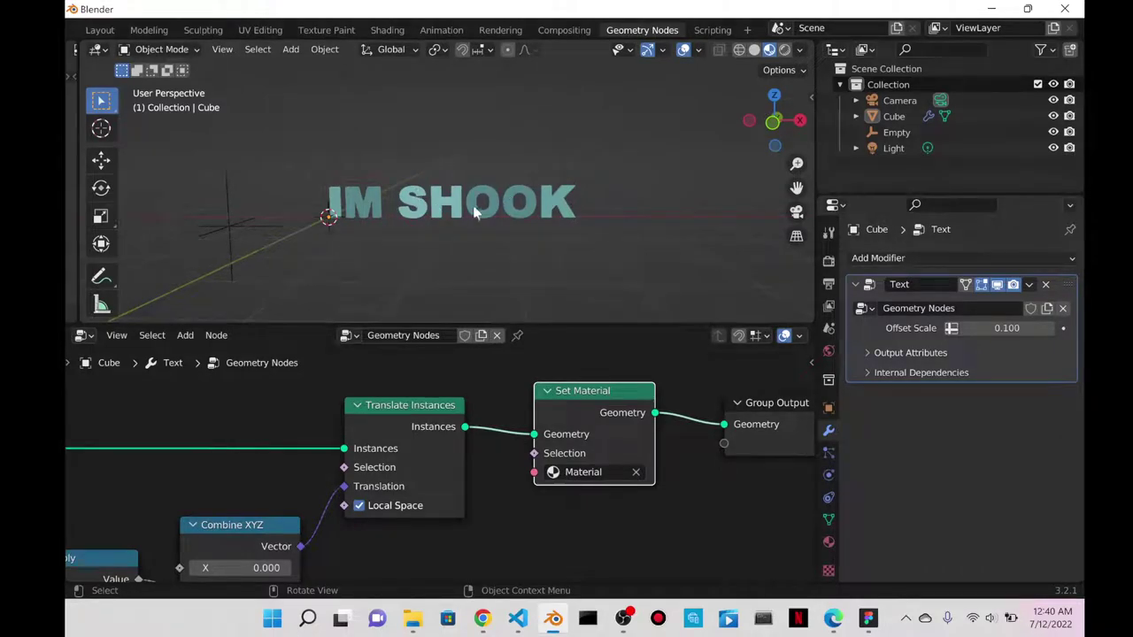
click(474, 205)
click(232, 229)
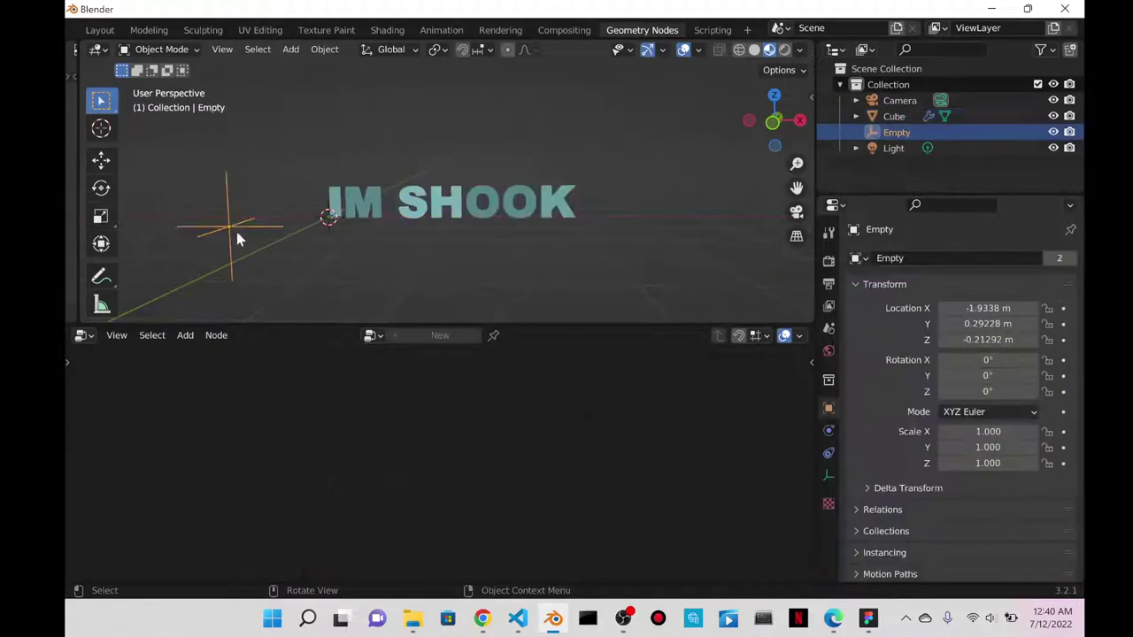
key(g)
key(x)
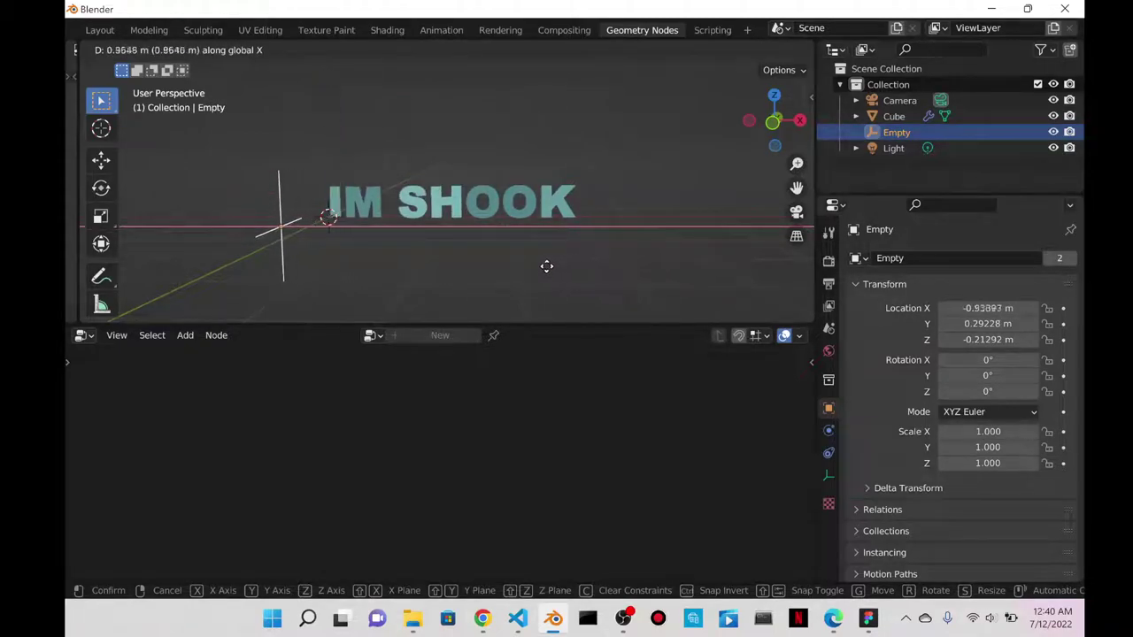
click(518, 273)
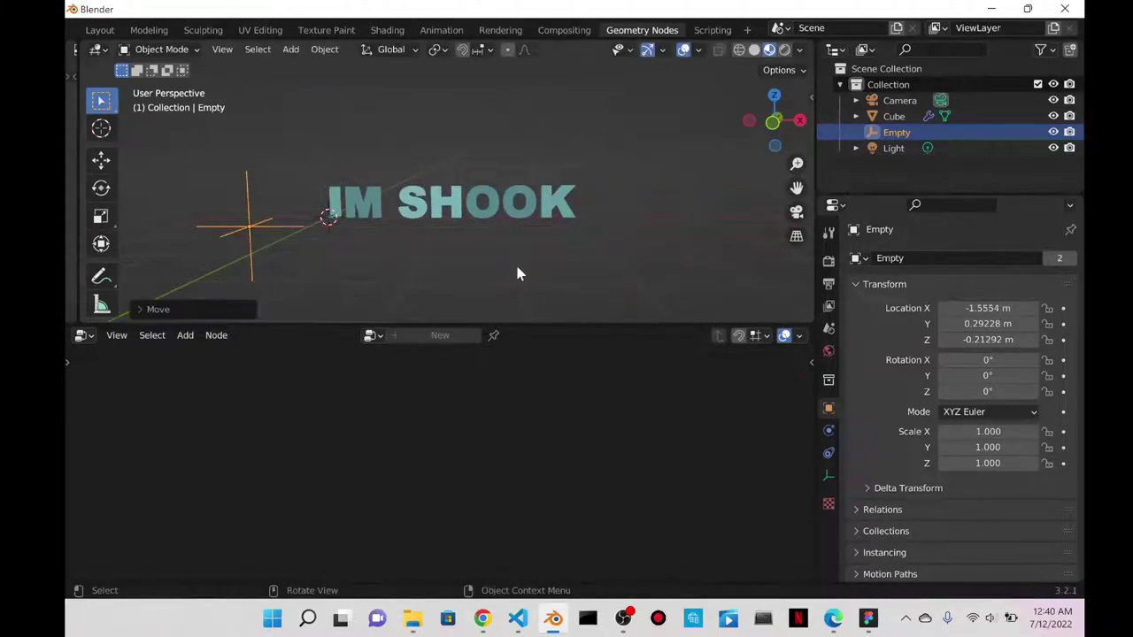
- Duplicate the IM SHOOK text object along the X axis and place the copy just beyond the original's K
click(461, 212)
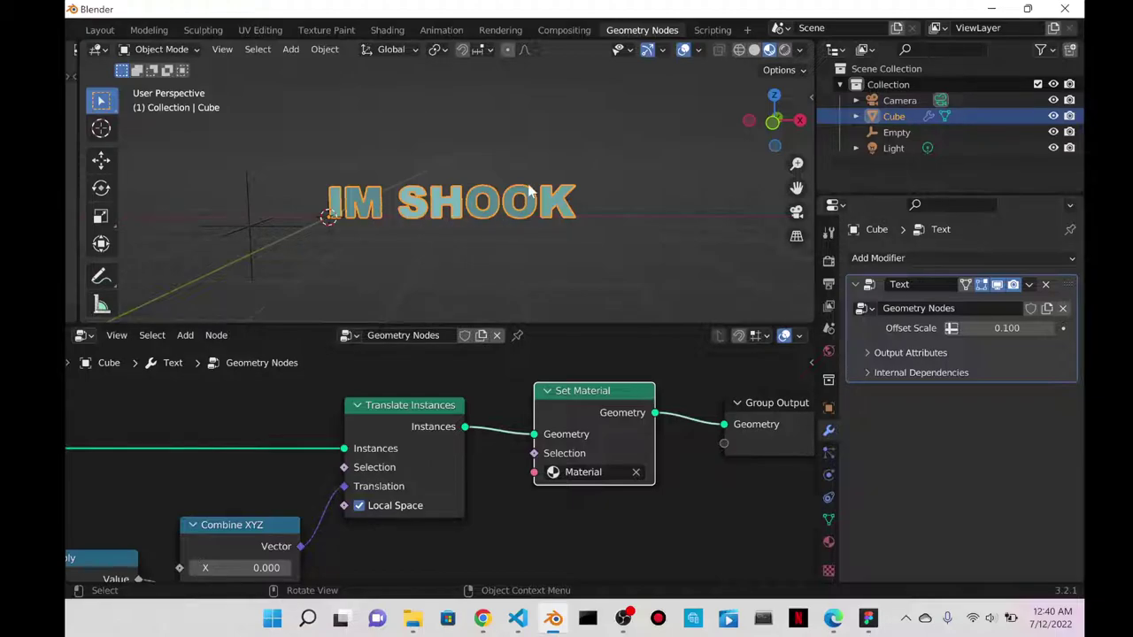
scroll(425, 203, down, 2)
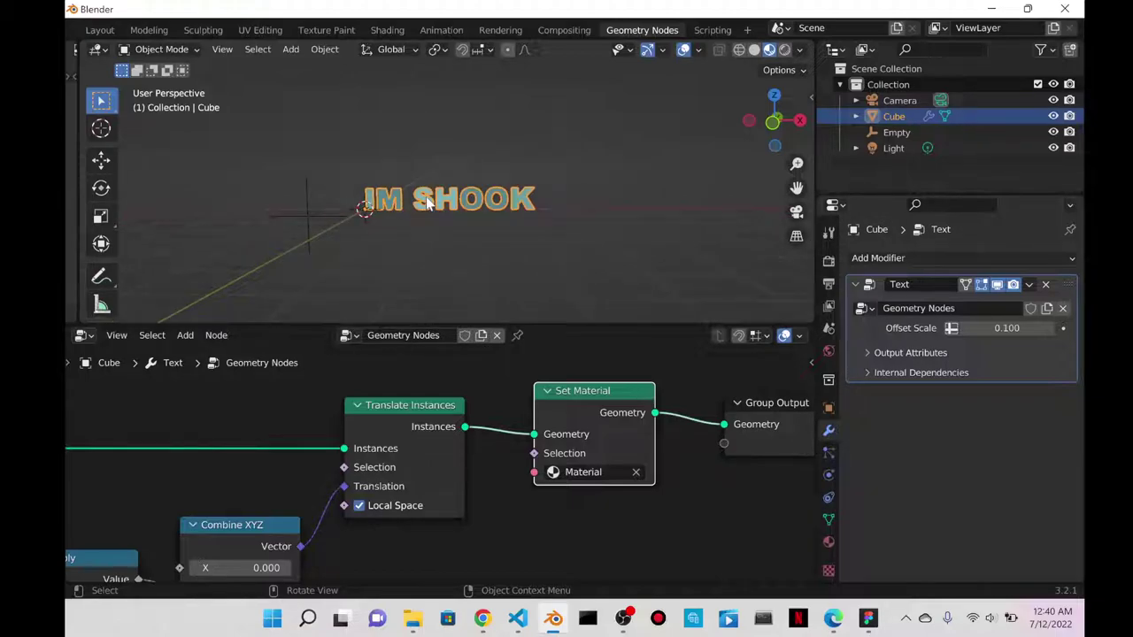
key(shift+d)
key(x)
click(631, 197)
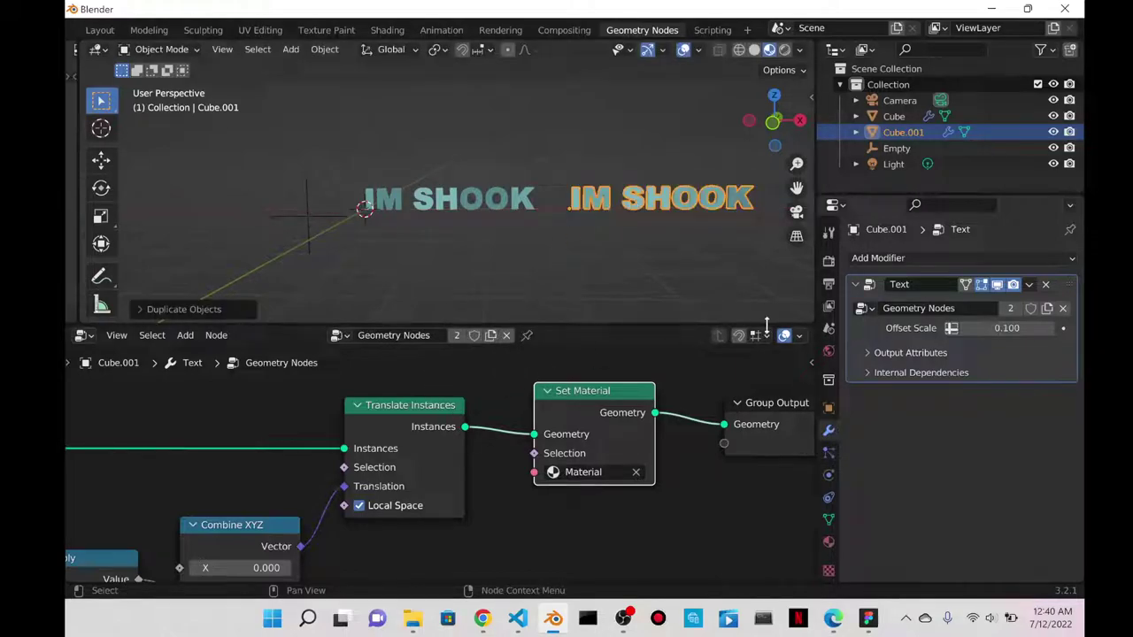
scroll(652, 379, down, 3)
key(ctrl+z)
key(ctrl+shift+z)
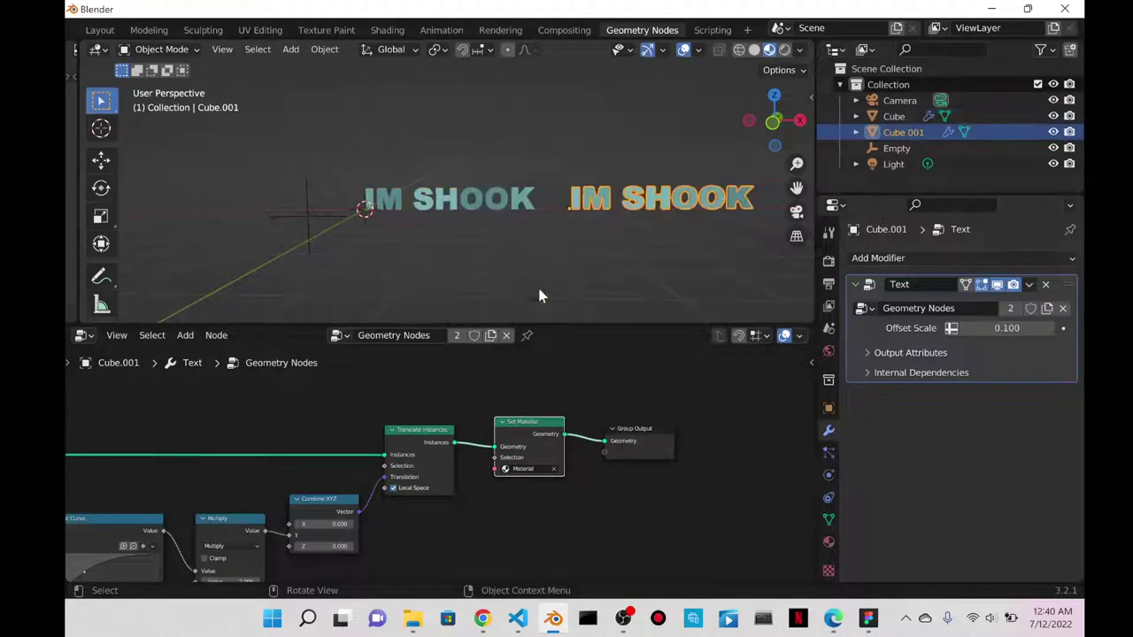
- Try shortening the String of the duplicated text's shared node tree to SHOOK and undo the change
scroll(328, 377, up, 2)
scroll(260, 470, down, 2)
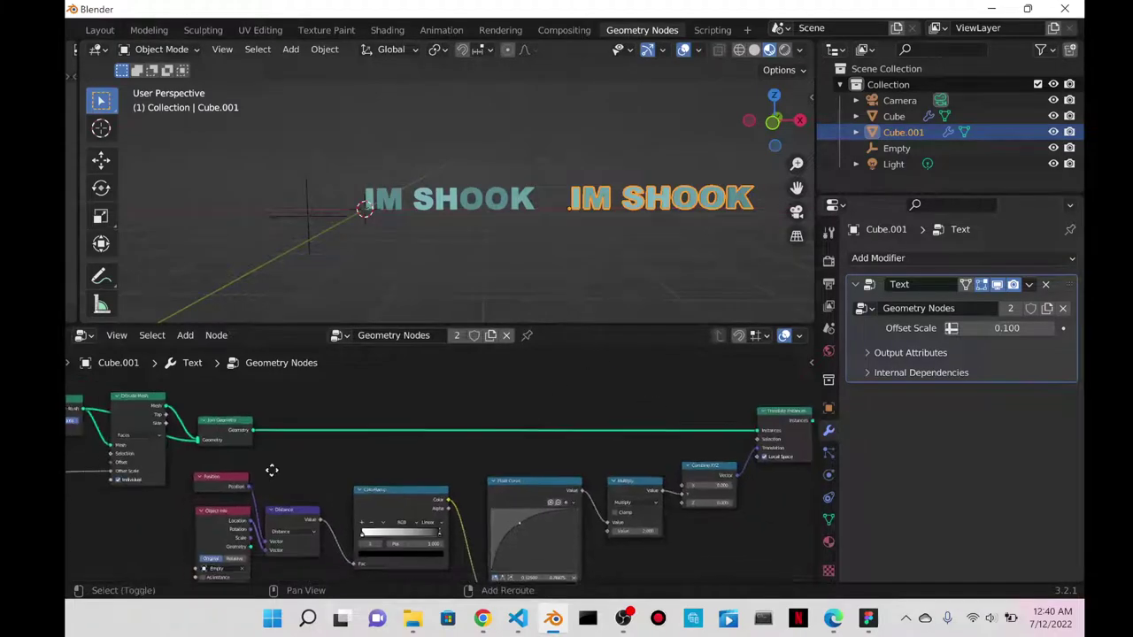
scroll(501, 443, up, 2)
scroll(501, 443, up, 2)
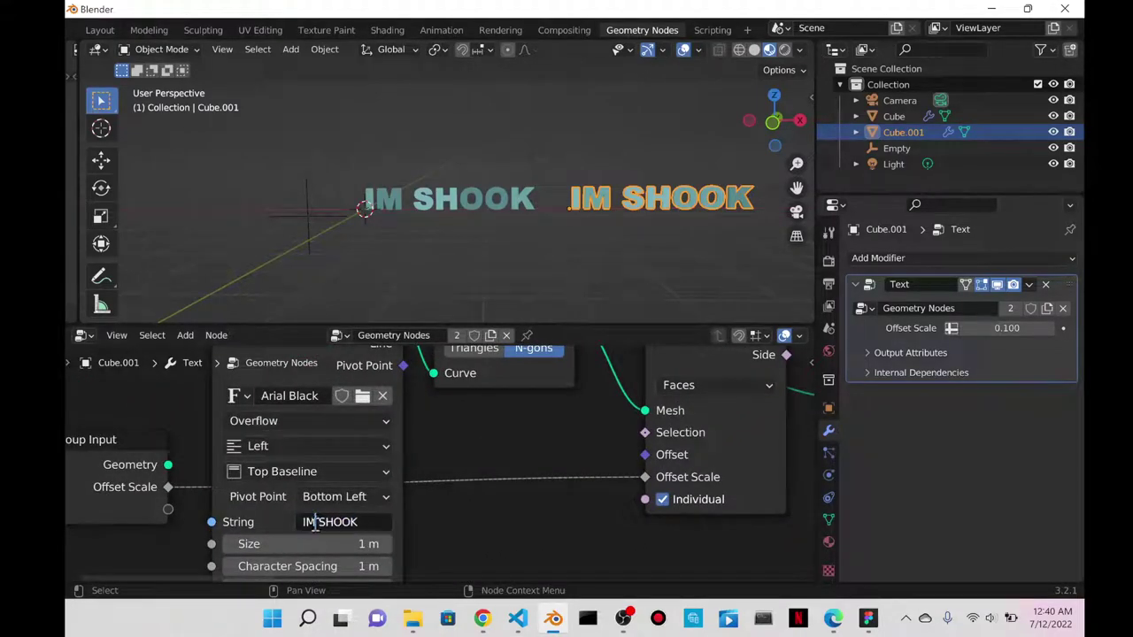
click(457, 453)
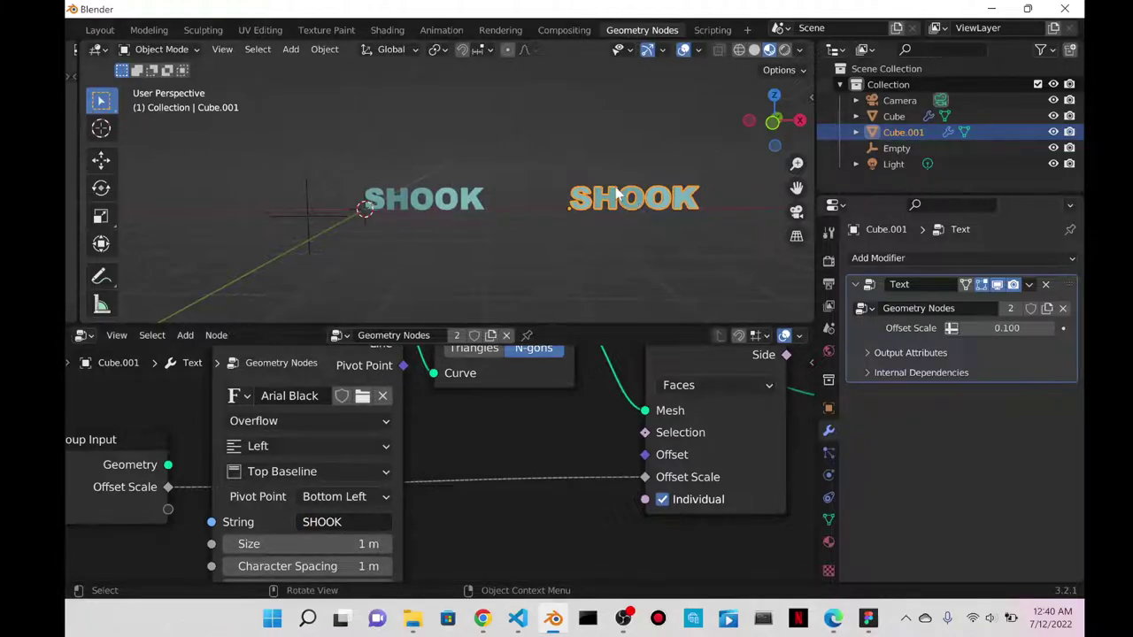
key(ctrl+z)
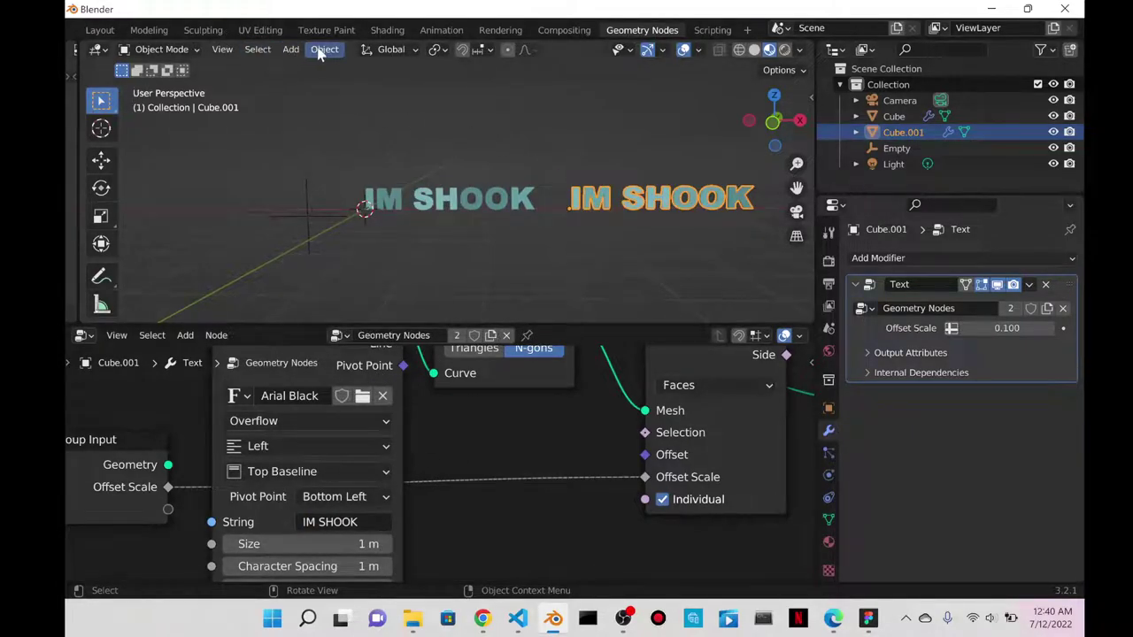
- Make the duplicated text single-user for object, data and materials, and open its String value without altering it
click(317, 50)
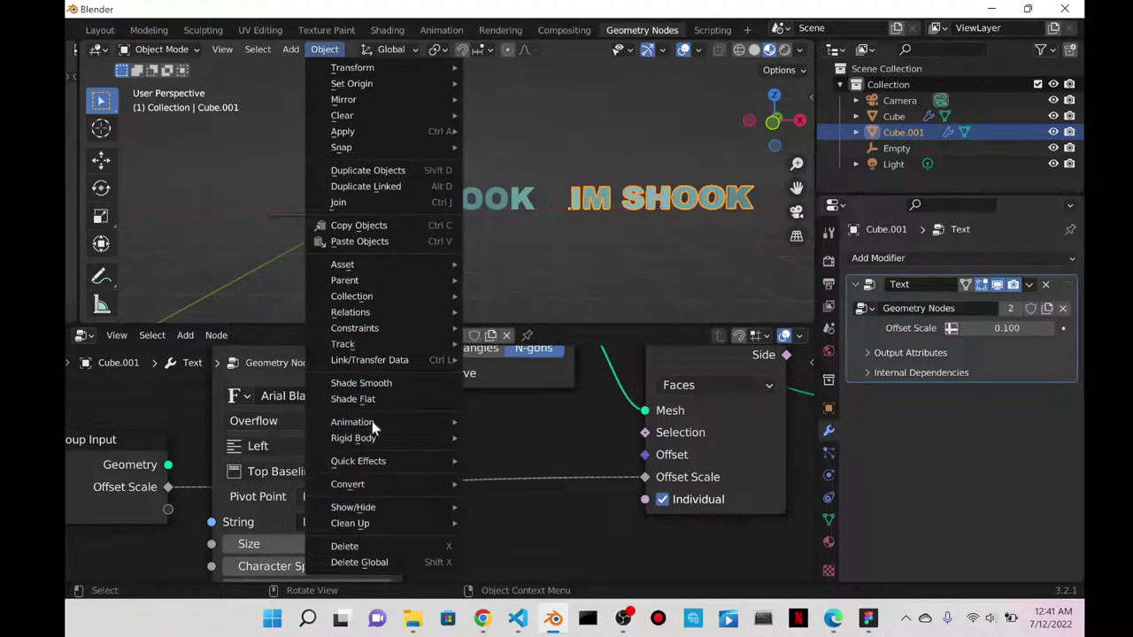
mouse_move(362, 312)
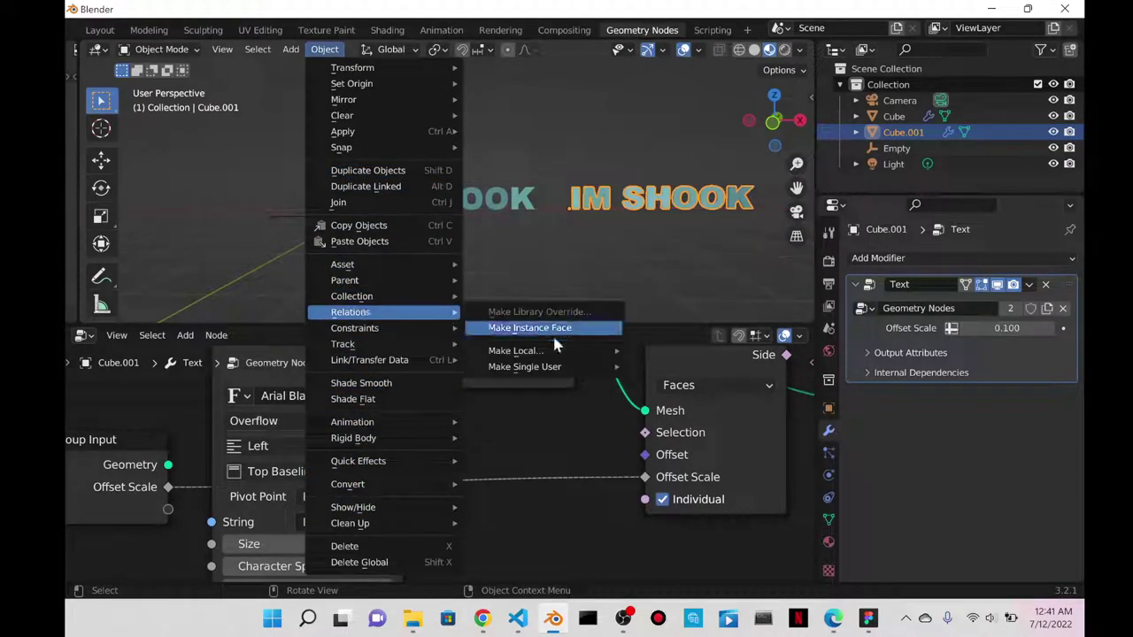
mouse_move(557, 367)
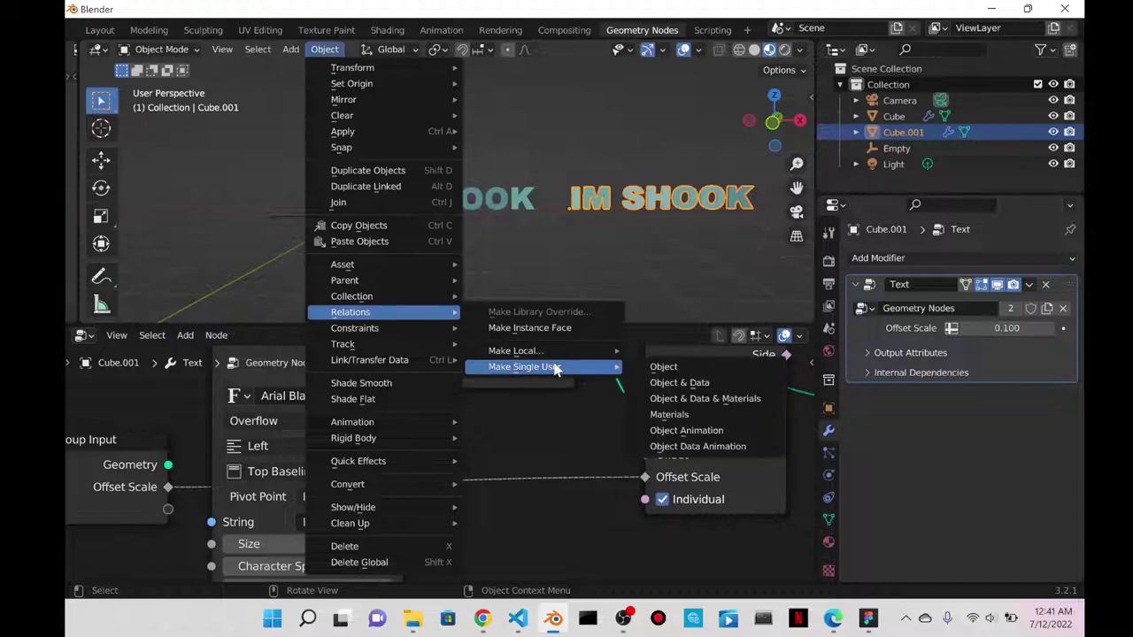
click(717, 399)
click(323, 522)
click(323, 522)
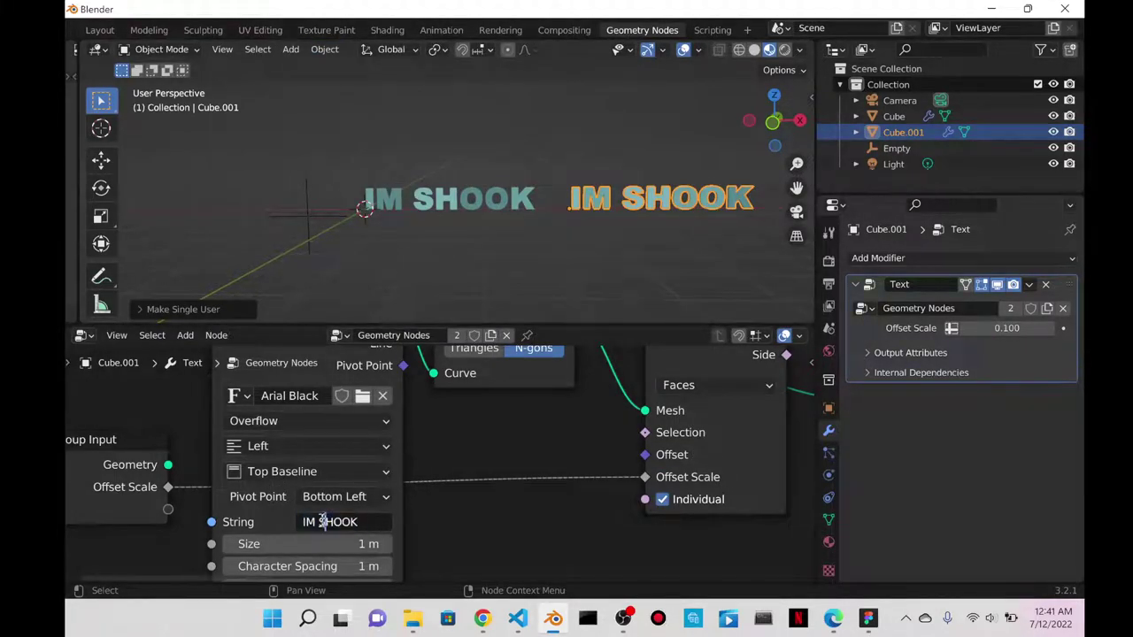
key(Return)
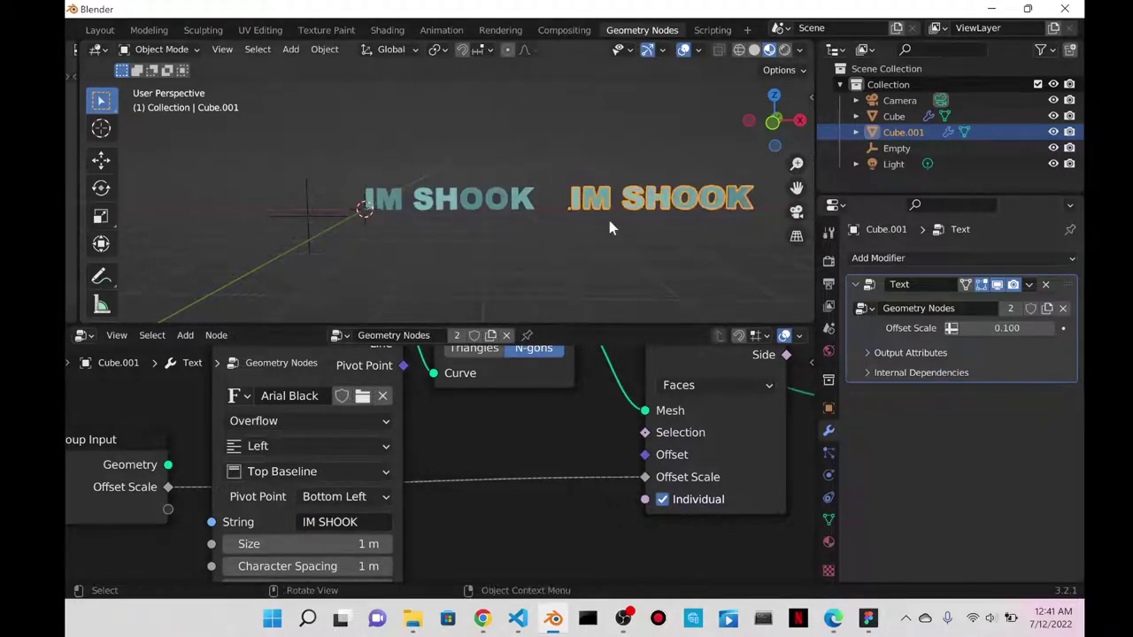
scroll(607, 216, down, 5)
scroll(461, 443, down, 4)
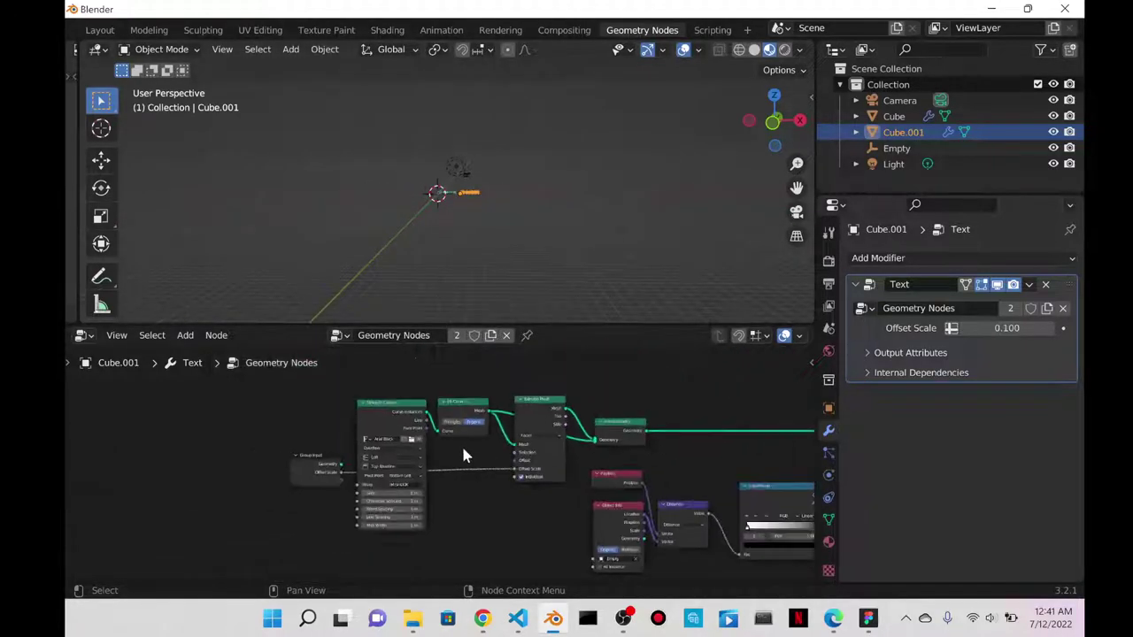
scroll(537, 202, up, 2)
scroll(549, 196, up, 6)
scroll(663, 199, down, 4)
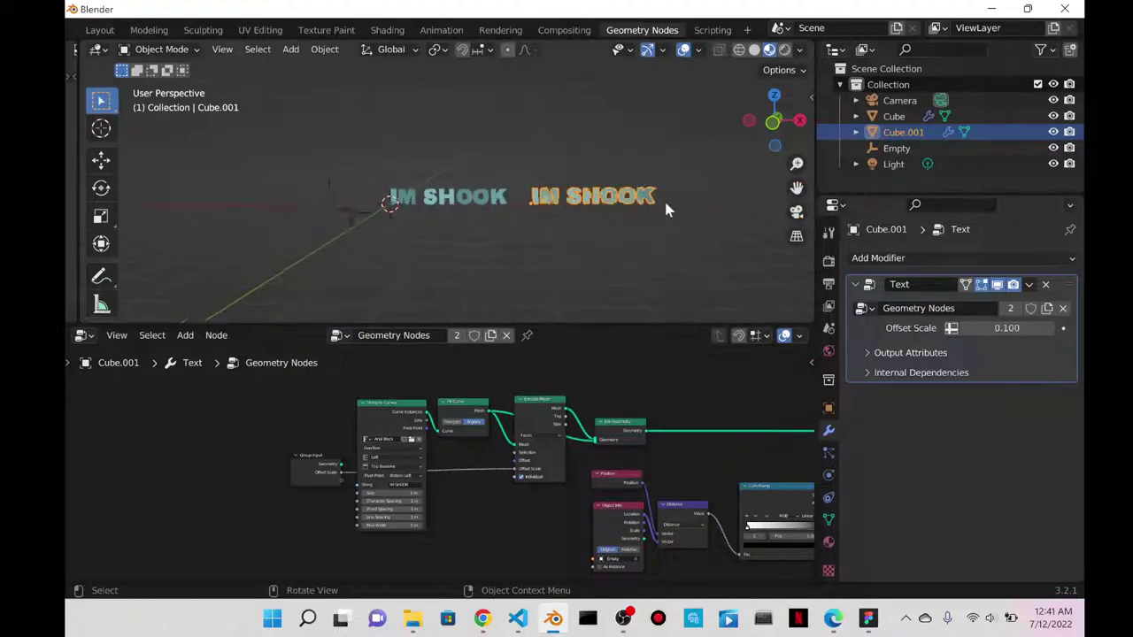
scroll(653, 197, up, 3)
drag(633, 191, 550, 186)
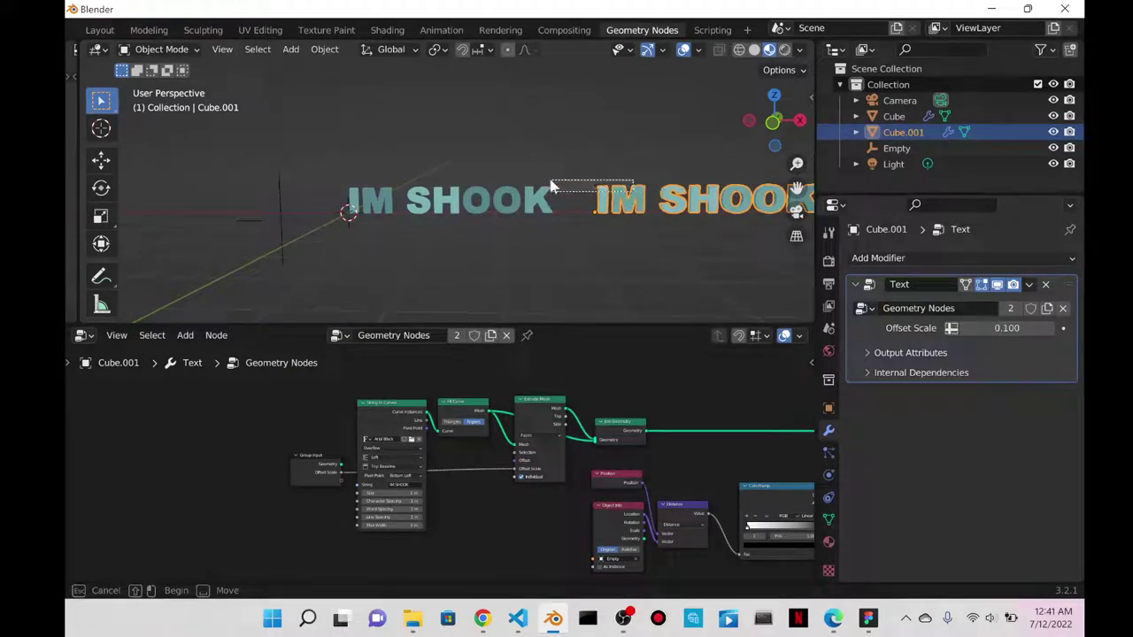
drag(671, 155, 670, 159)
shift+middle_drag(622, 248, 543, 254)
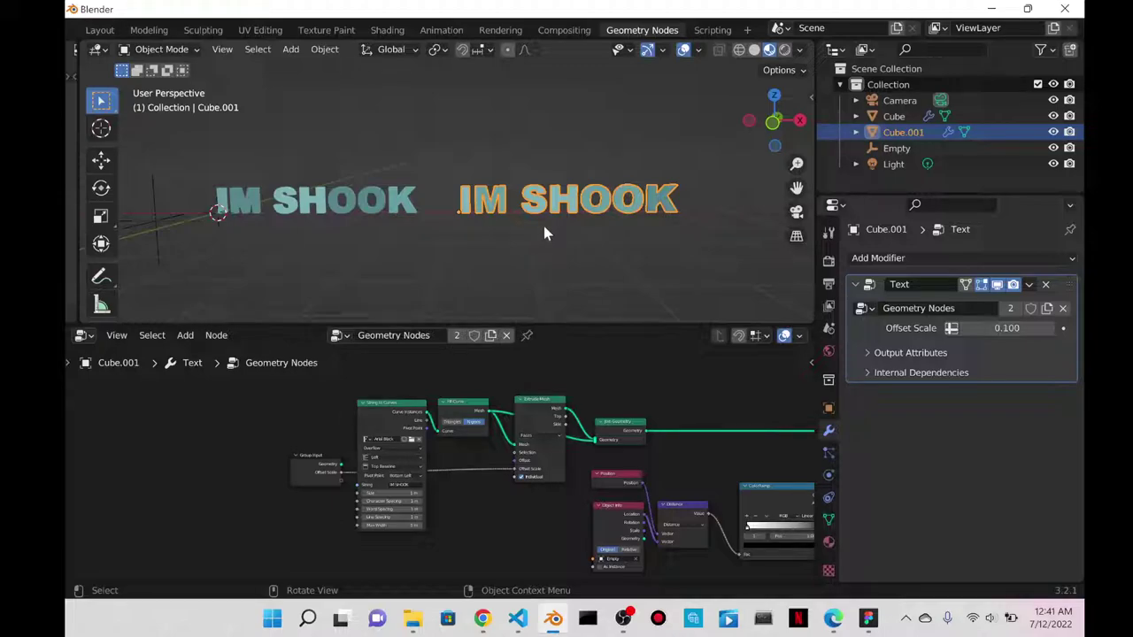
shift+middle_drag(467, 395, 440, 577)
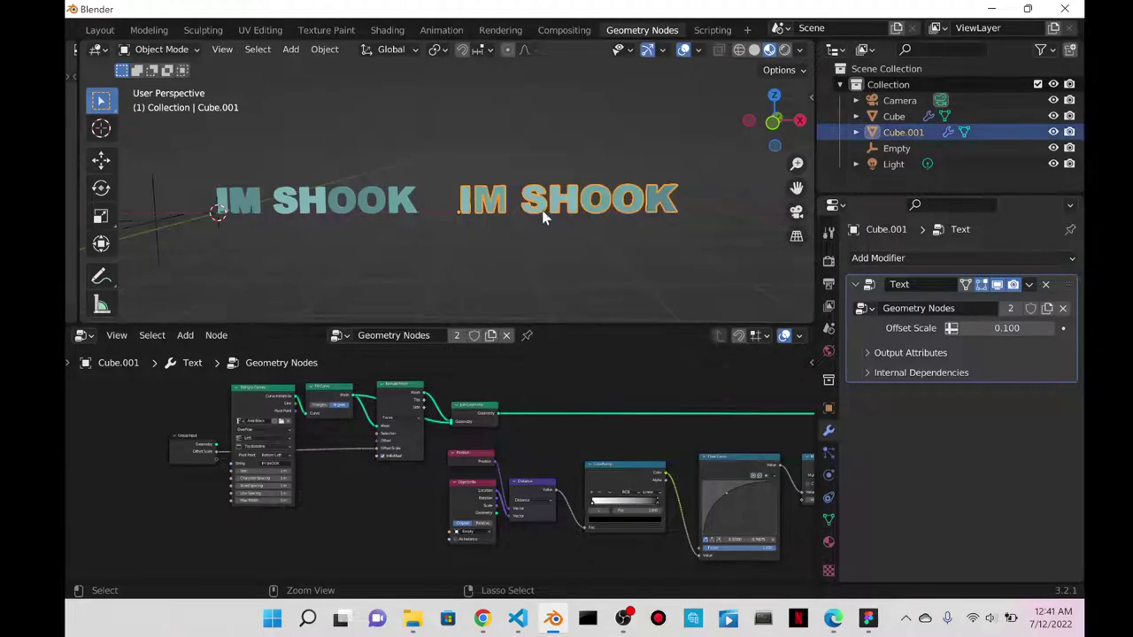
- Undo the single-user change and the duplication of the IM SHOOK text
key(ctrl+z)
key(ctrl+shift+z)
key(ctrl+z)
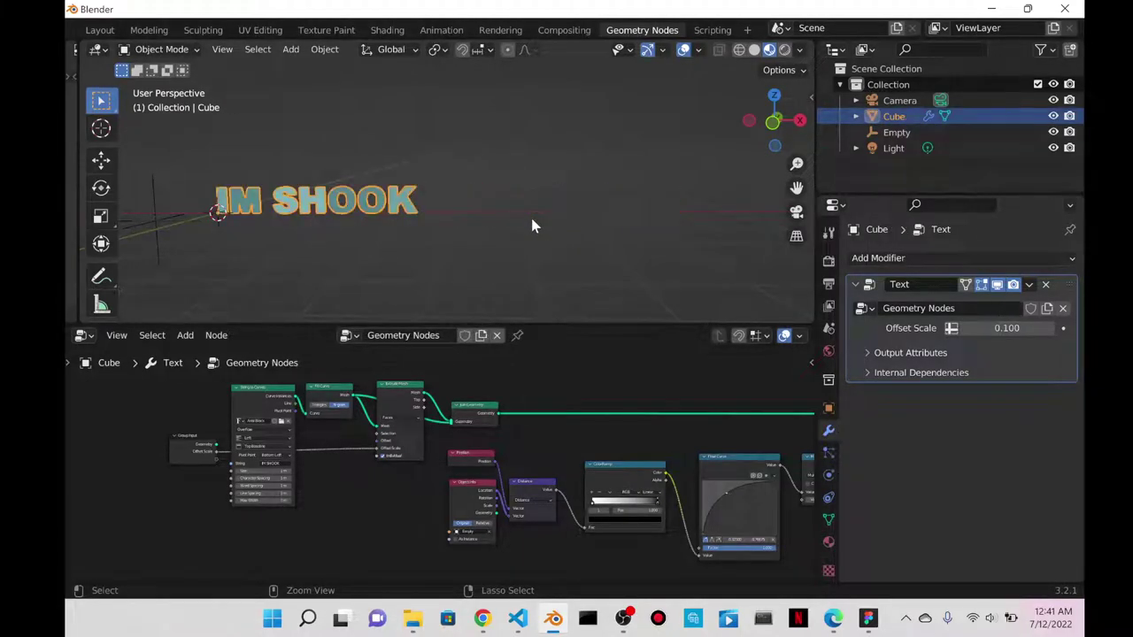
- Set the String of the original text's String to Curves node to SHOOK
scroll(234, 504, up, 4)
middle_drag(260, 470, 559, 481)
scroll(443, 478, up, 3)
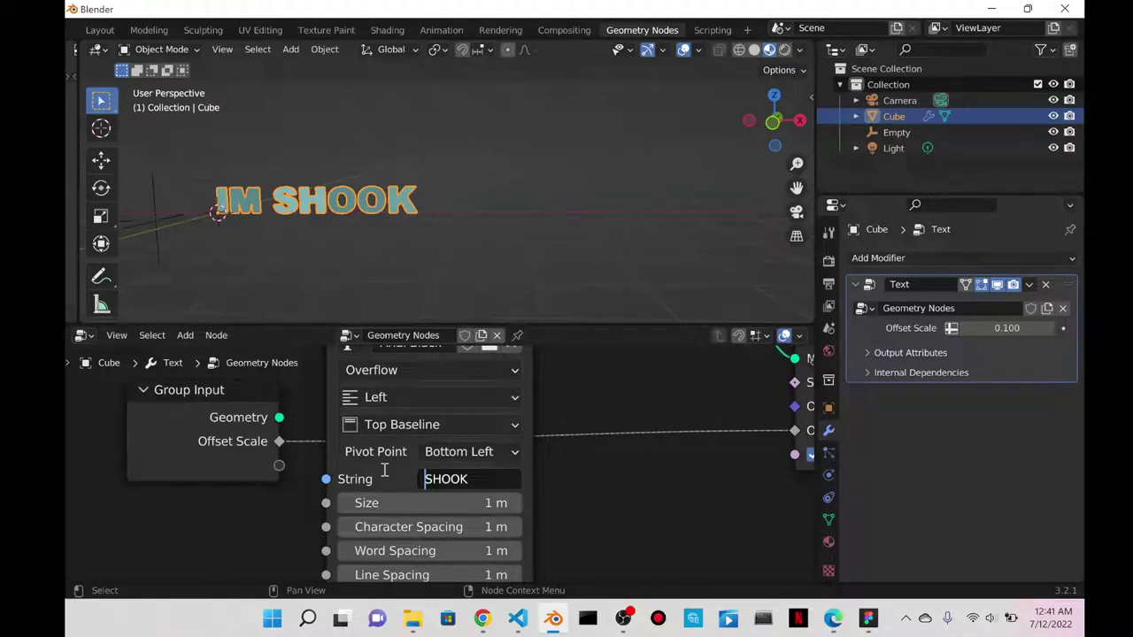
key(Return)
scroll(379, 403, up, 1)
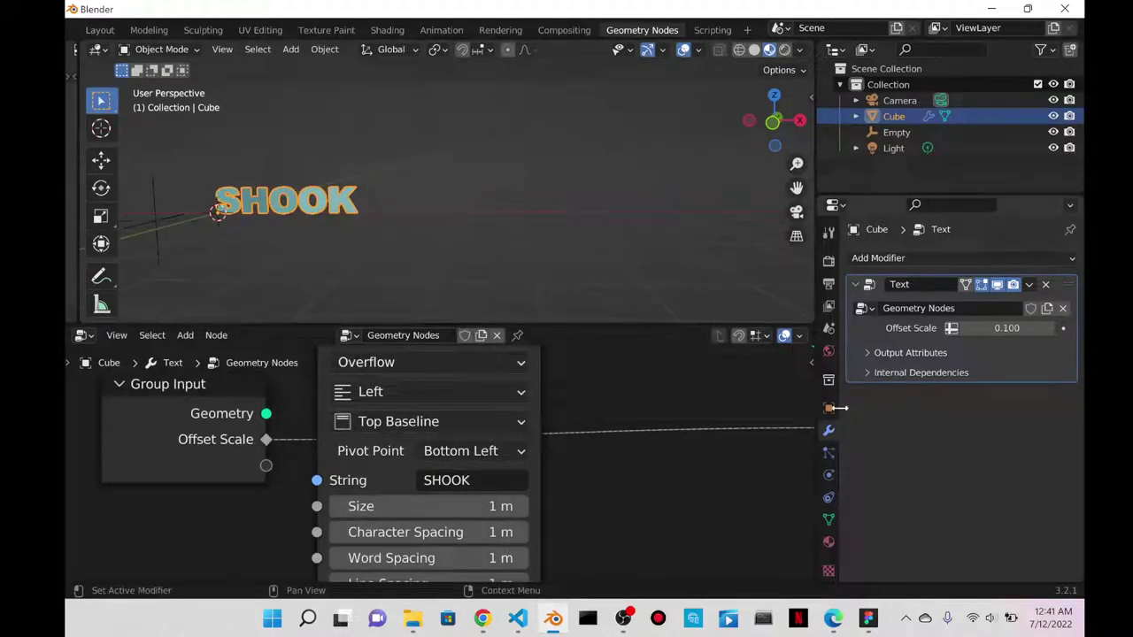
- Expose the String to Curves node's String as a modifier input by linking it to the Group Input
drag(310, 482, 266, 467)
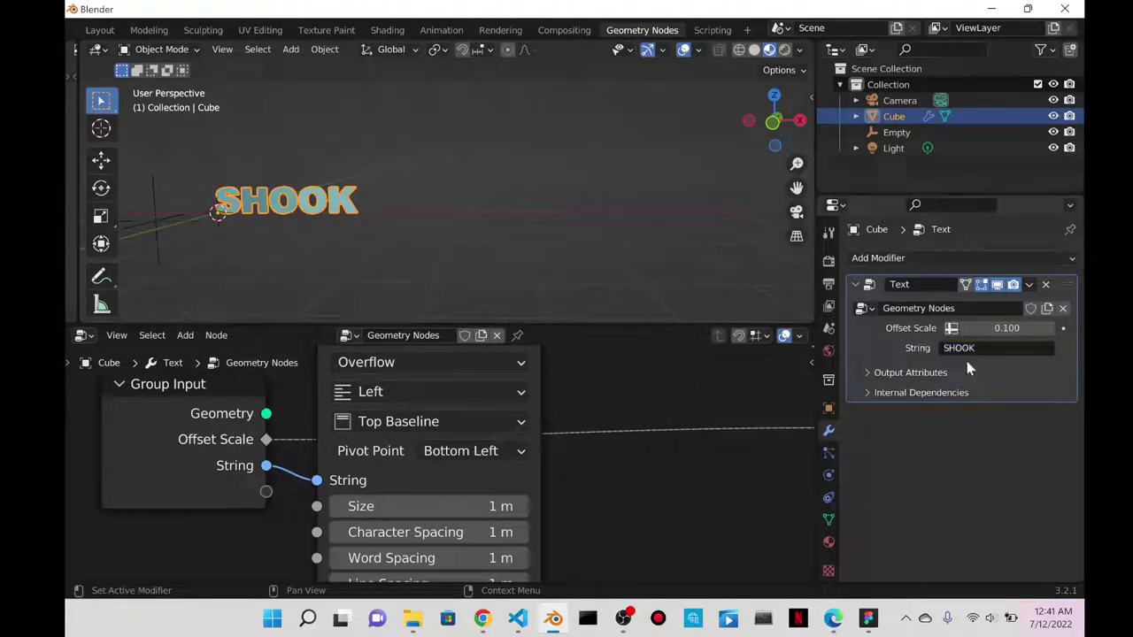
scroll(569, 388, down, 3)
scroll(527, 352, up, 3)
- Move the SHOOK text along the X axis to an X location of about 1.475 m
shift+middle_drag(323, 230, 566, 221)
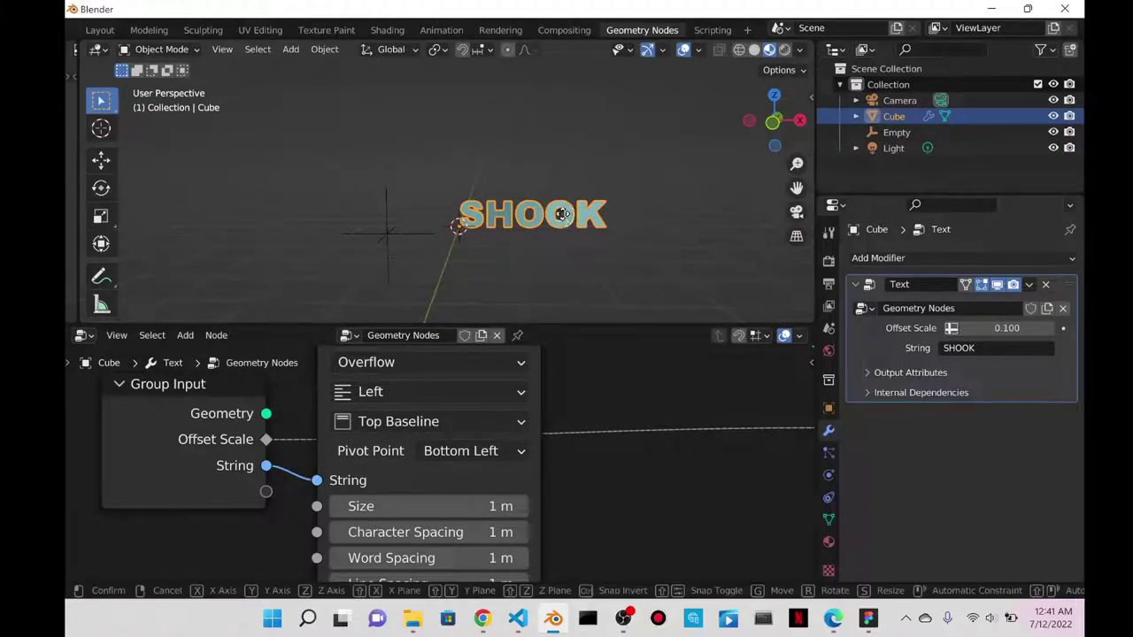
key(g)
key(x)
click(634, 212)
- Copy all the nodes of the SHOOK text's geometry node tree and deselect the text object
scroll(477, 242, down, 4)
scroll(619, 457, down, 3)
scroll(619, 458, down, 2)
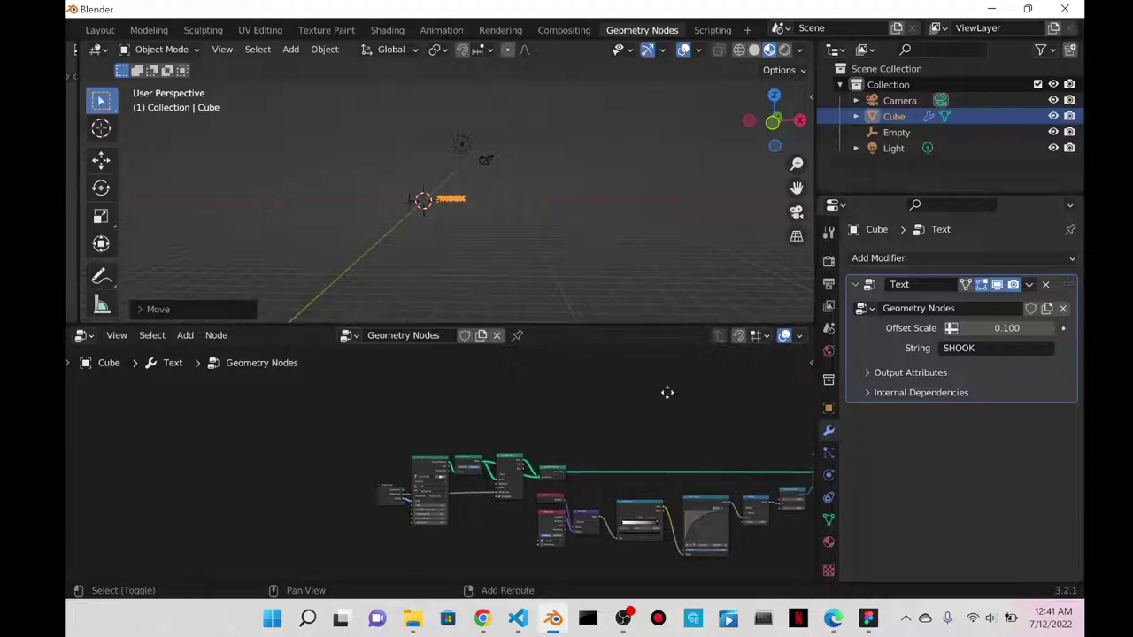
middle_drag(669, 392, 354, 398)
scroll(366, 169, up, 10)
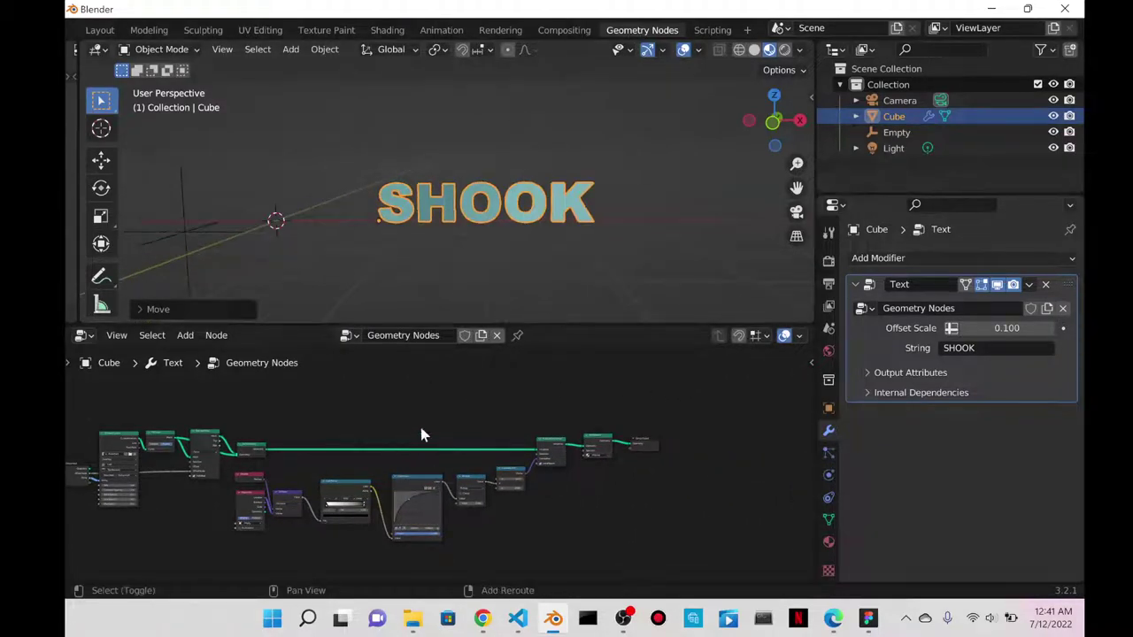
scroll(372, 447, up, 1)
drag(166, 411, 805, 533)
click(337, 195)
key(ctrl+z)
click(346, 219)
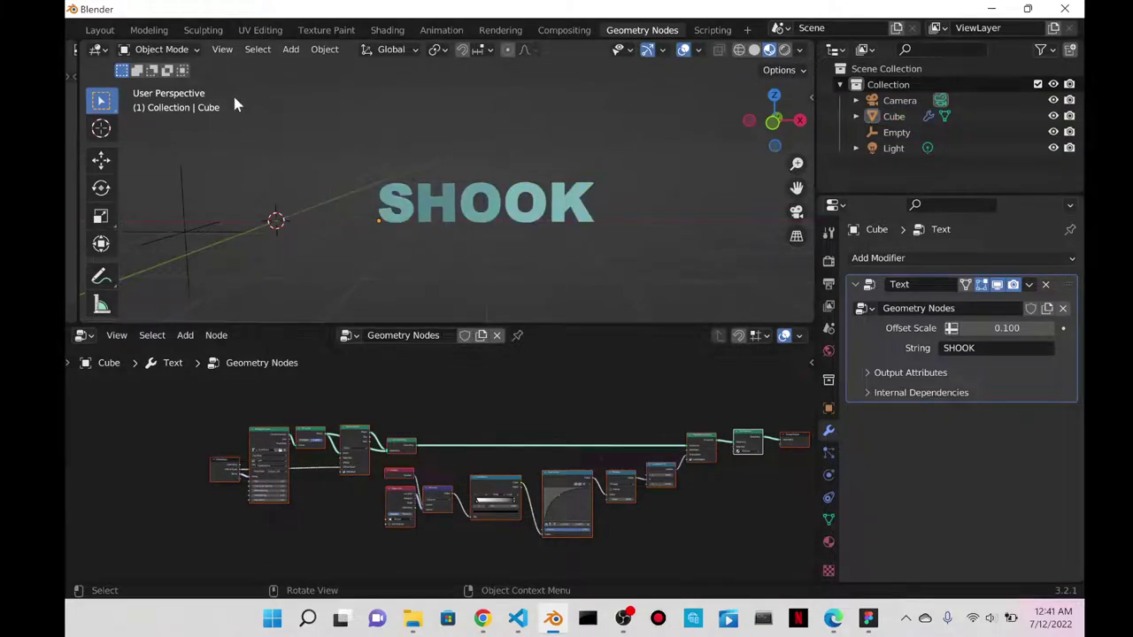
- Switch to the Layout workspace and add a cube mesh at the world origin
click(99, 30)
middle_drag(475, 339, 644, 304)
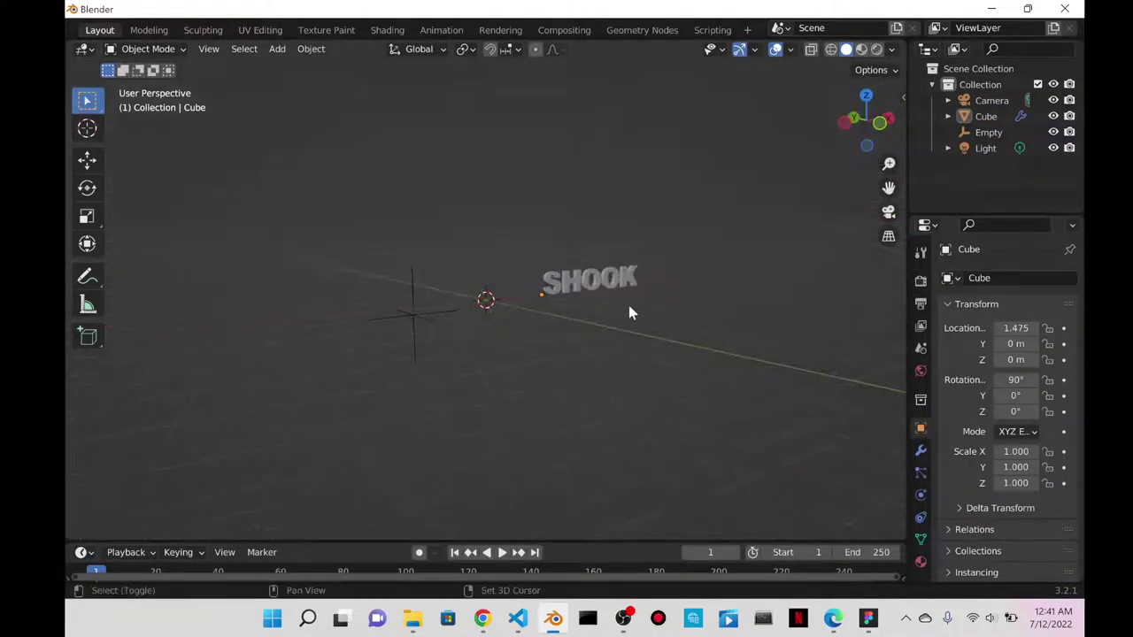
key(shift+a)
mouse_move(543, 278)
click(733, 295)
middle_drag(734, 296, 552, 316)
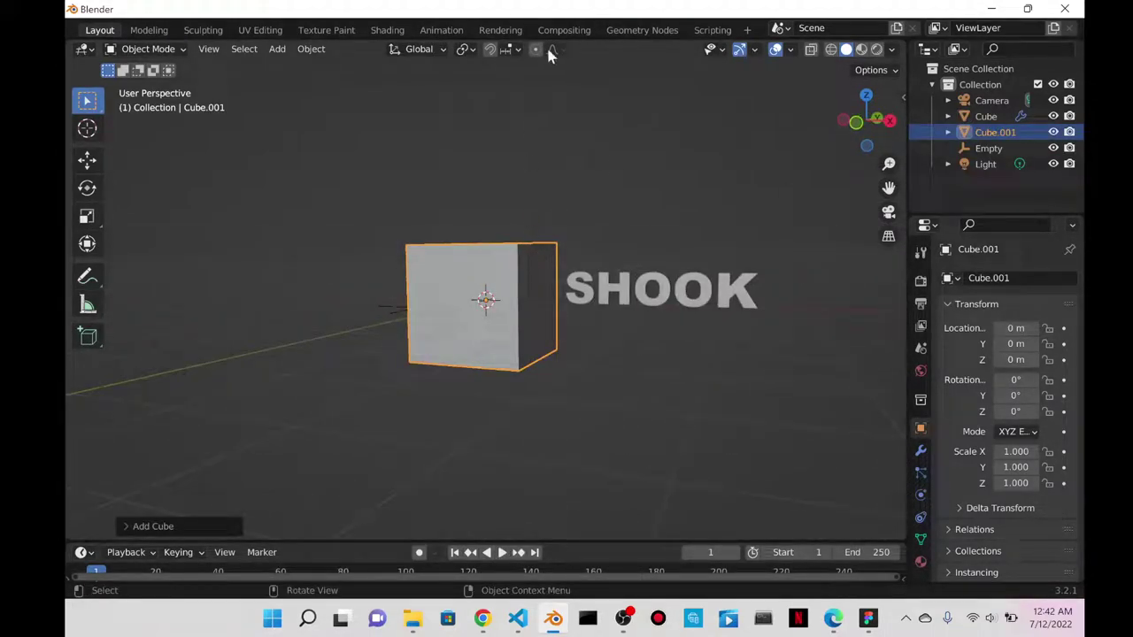
- Return to the Geometry Nodes workspace and create a new geometry node tree on the added cube
click(635, 30)
click(439, 335)
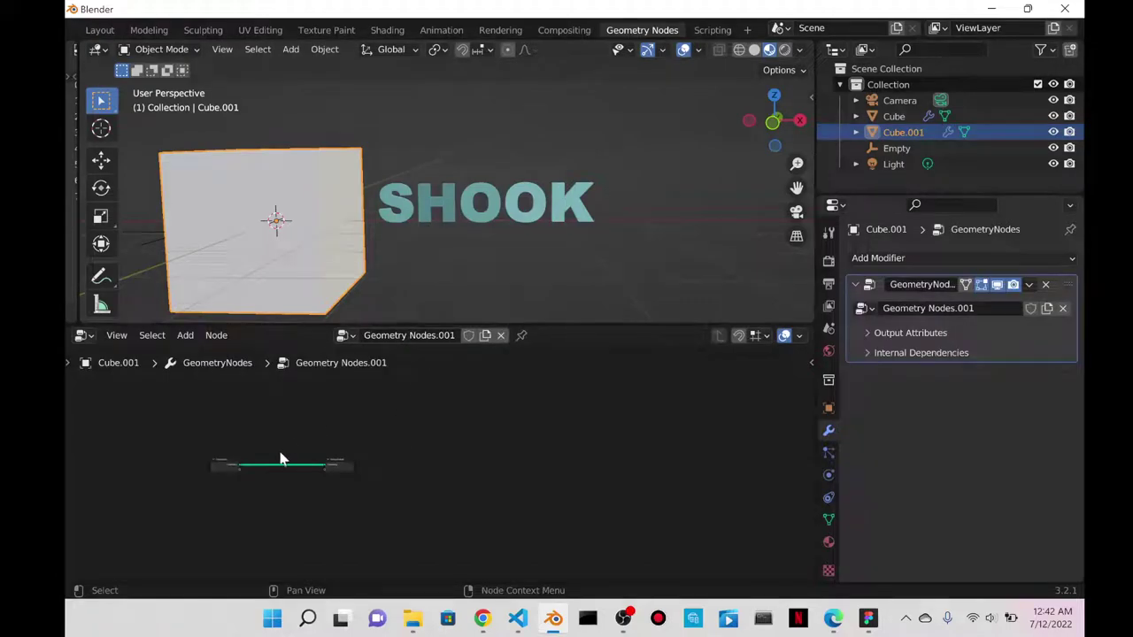
key(Home)
scroll(674, 429, up, 5)
middle_drag(663, 430, 336, 399)
key(Home)
- Paste the copied SHOOK text nodes into the cube's new geometry node tree
drag(705, 472, 486, 460)
drag(200, 398, 821, 489)
ctrl+scroll(823, 496, up, 7)
click(475, 453)
scroll(471, 454, down, 3)
key(ctrl+v)
middle_drag(355, 422, 217, 469)
click(216, 471)
click(221, 479)
drag(226, 464, 248, 495)
scroll(708, 425, down, 3)
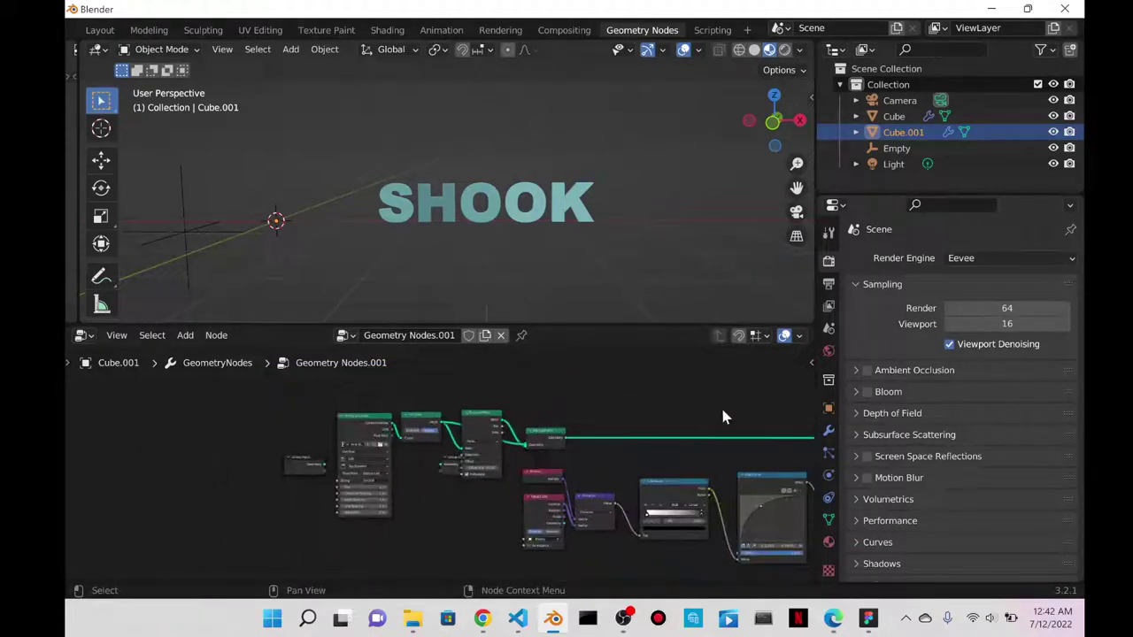
- Delete the pasted Position, Object Info, Distance, ColorRamp, Float Curve, Multiply and Combine XYZ nodes
middle_drag(708, 425, 416, 390)
scroll(506, 409, up, 2)
middle_drag(505, 410, 734, 475)
scroll(734, 475, down, 2)
scroll(228, 483, down, 1)
drag(215, 457, 545, 534)
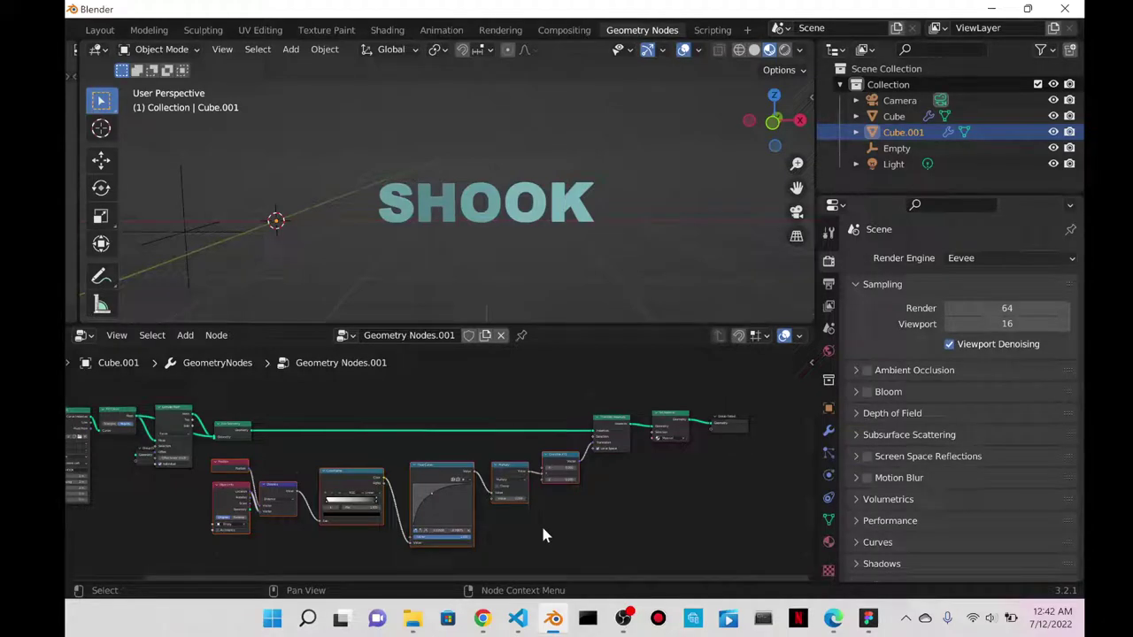
key(x)
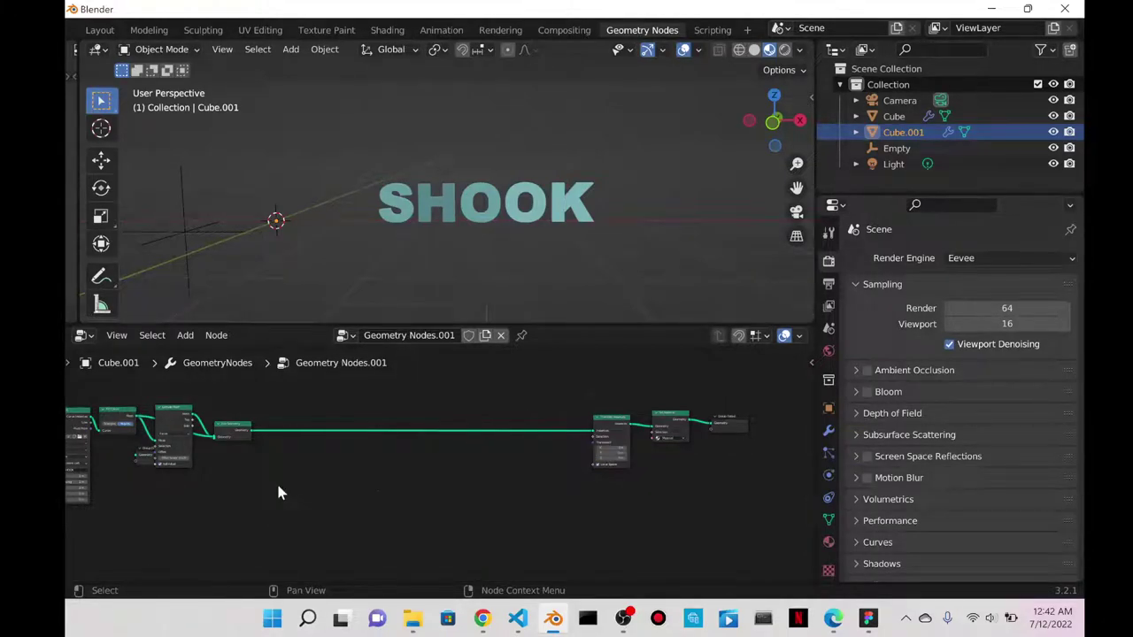
- Move the Translate Instances, Set Material and Group Output nodes closer to the Join Geometry node
scroll(531, 442, up, 2)
drag(704, 410, 555, 434)
drag(731, 416, 733, 417)
scroll(740, 485, down, 3)
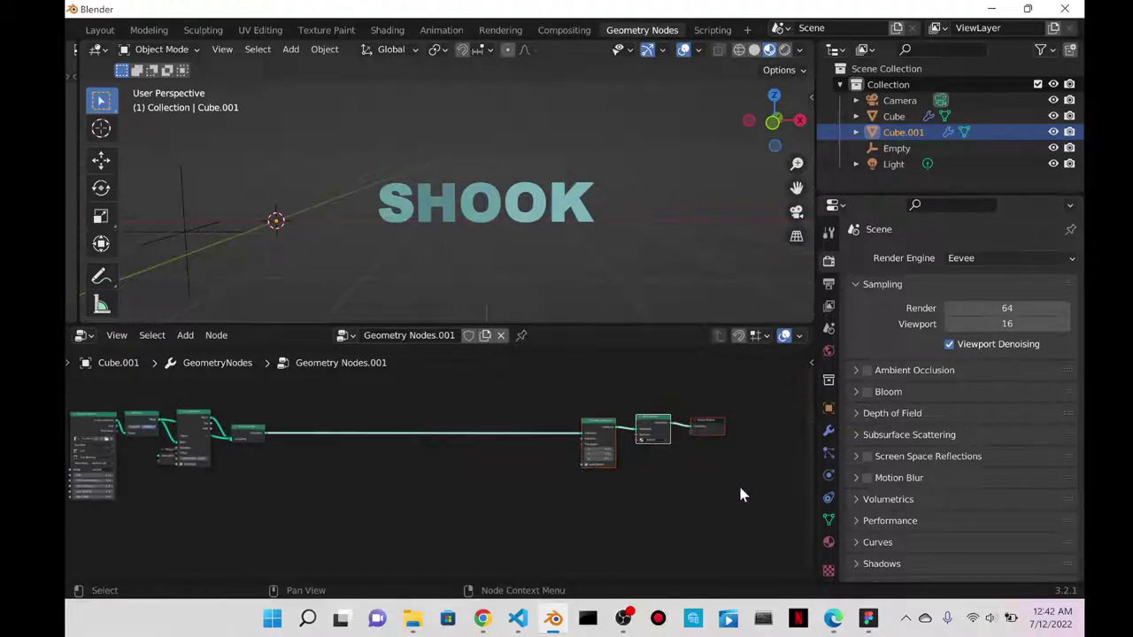
drag(612, 422, 301, 416)
drag(663, 429, 368, 430)
drag(722, 427, 430, 429)
- Remove the leftover default Group Output node behind Extrude Mesh so the pasted text nodes drive the cube
scroll(655, 498, up, 4)
key(shift+d)
key(Escape)
- Set the String of the new object's String to Curves node to IM
scroll(451, 483, down, 2)
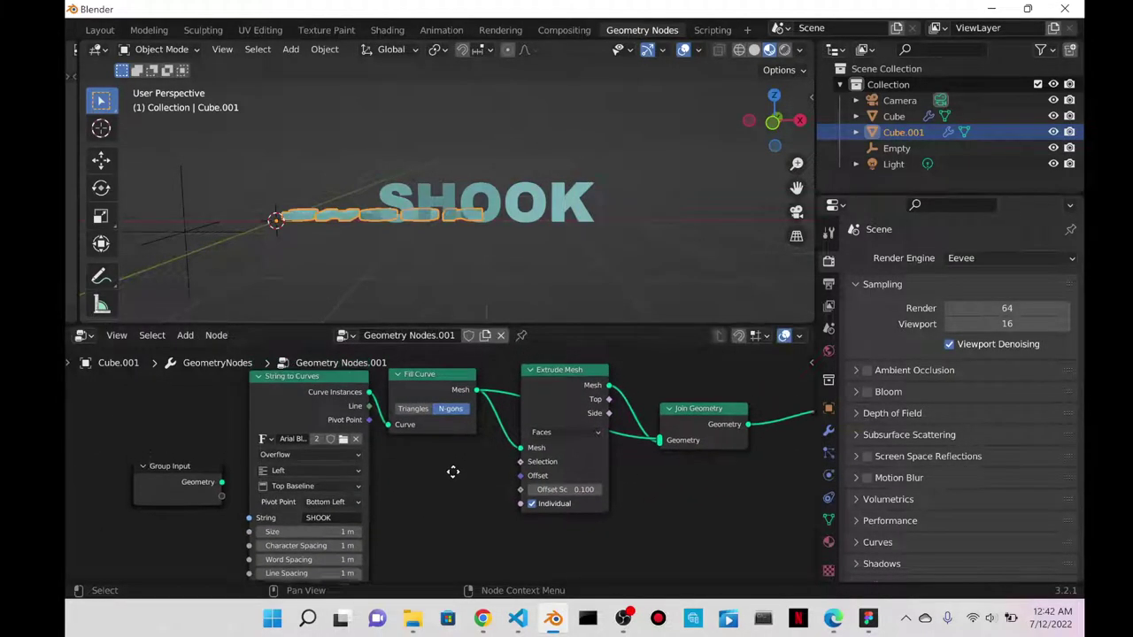
click(334, 528)
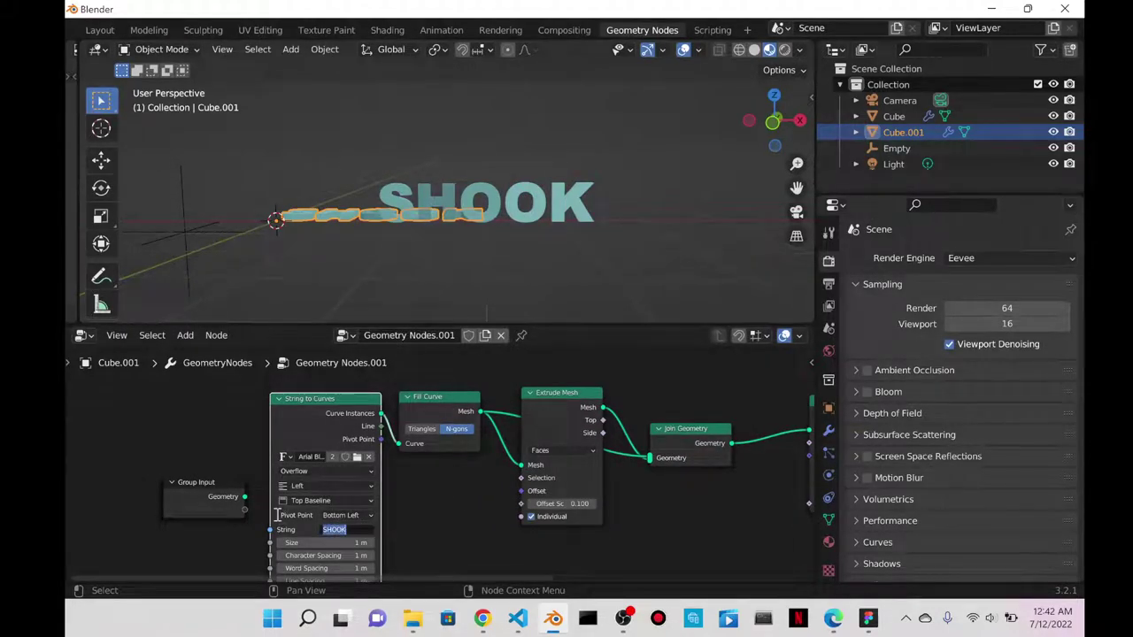
text(IM)
key(Return)
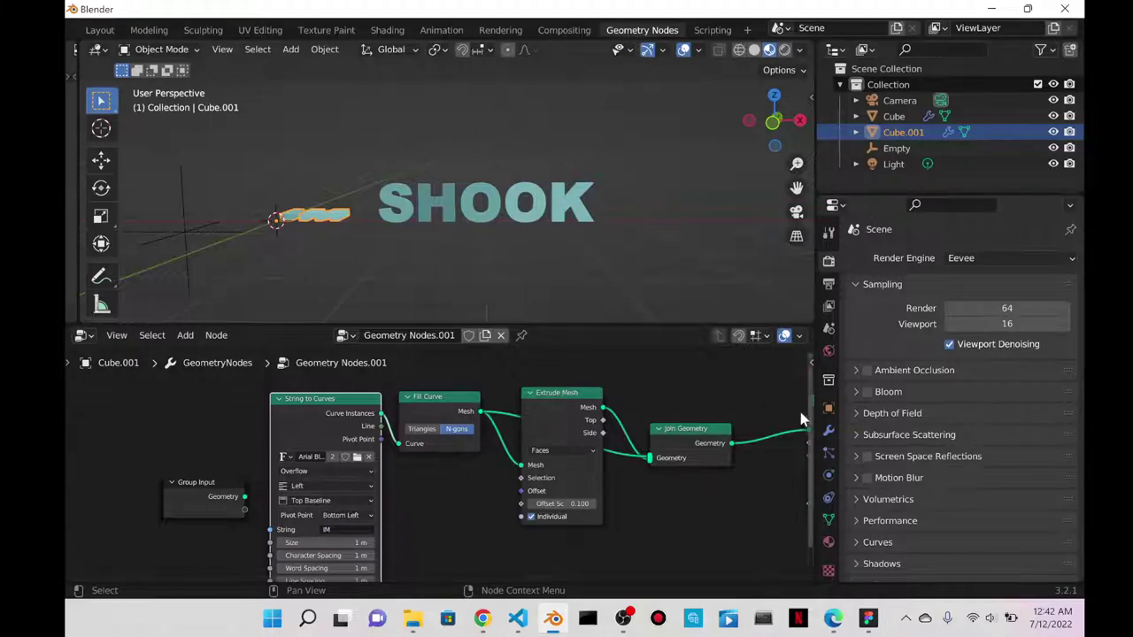
- Show the IM object's transform properties and open its X rotation for editing
click(829, 408)
double_click(973, 363)
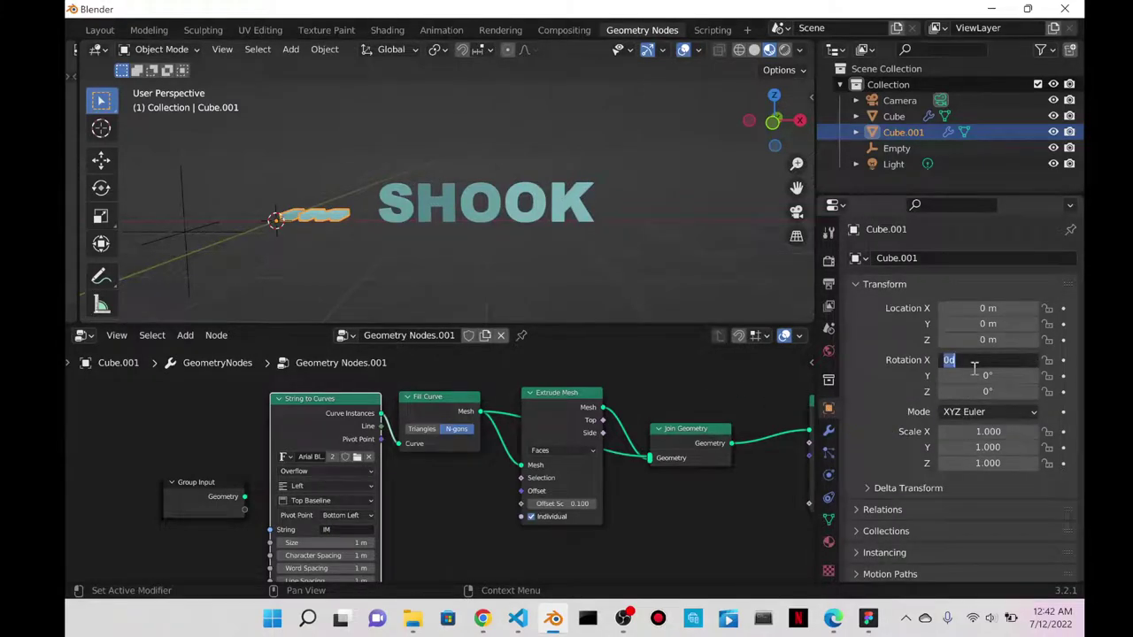
- Rotate the IM text 90° about X and move the SHOOK text along X to about 1.27 m, closer to IM
key(Return)
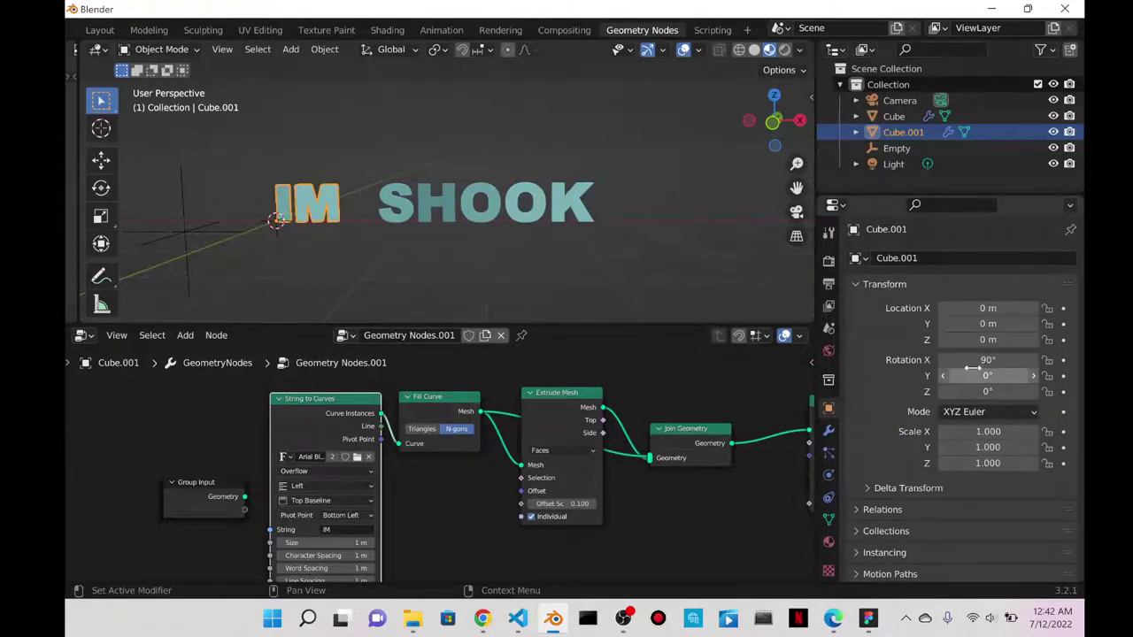
click(409, 198)
key(g)
key(x)
click(382, 220)
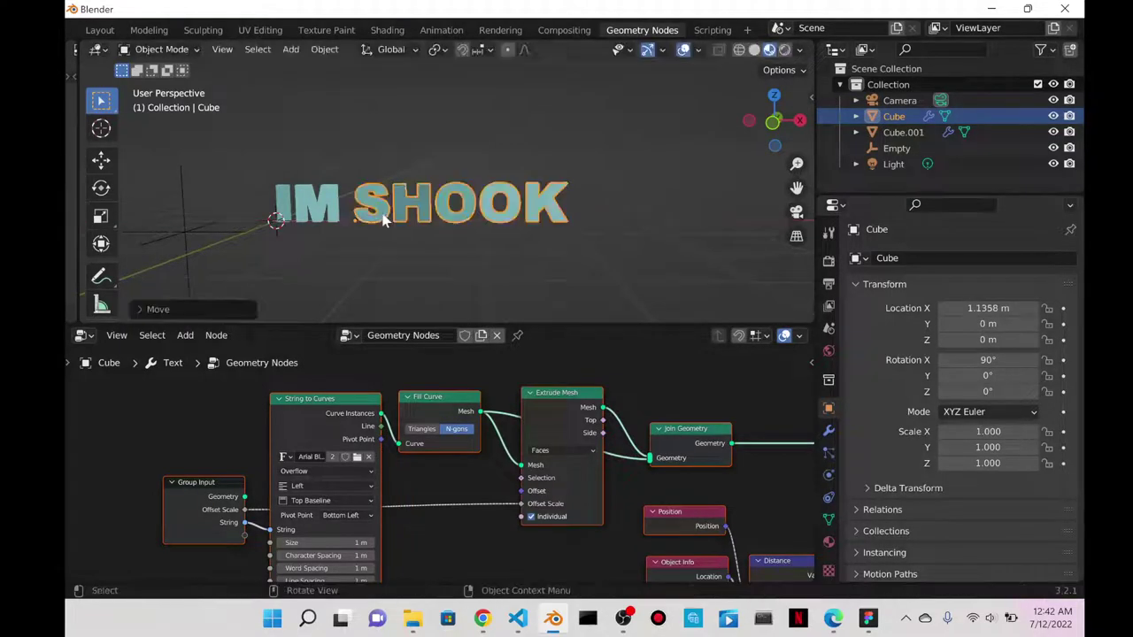
key(g)
key(x)
click(394, 217)
- Test how the SHOOK letters react by moving the empty along X, and raise the empty slightly along Z
click(334, 206)
click(365, 202)
click(200, 225)
key(g)
key(x)
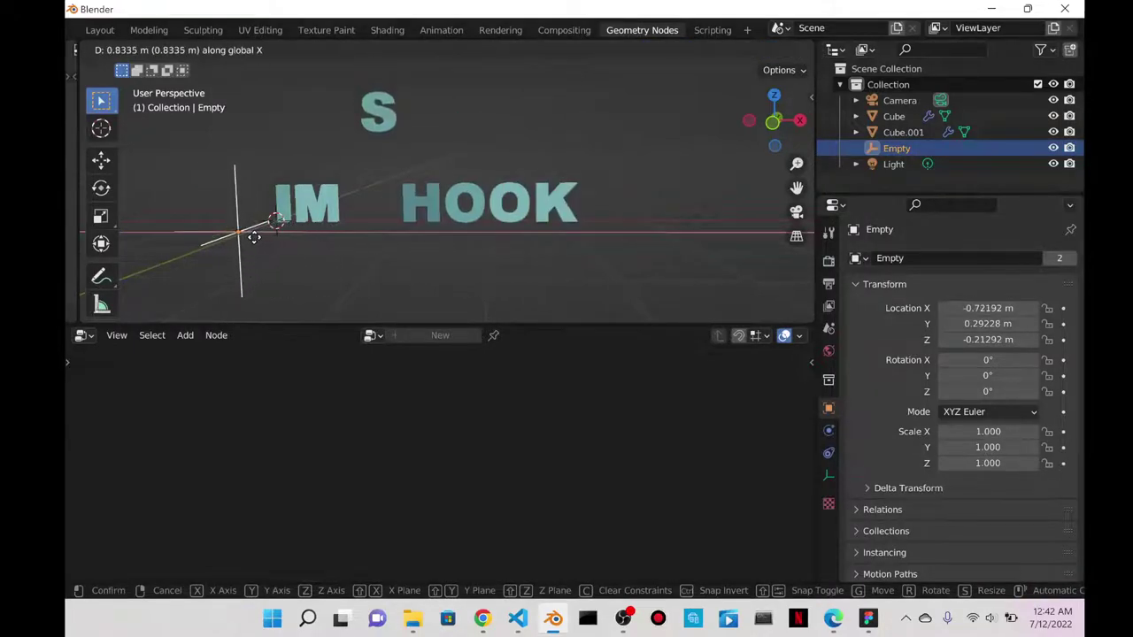
click(266, 234)
key(g)
key(x)
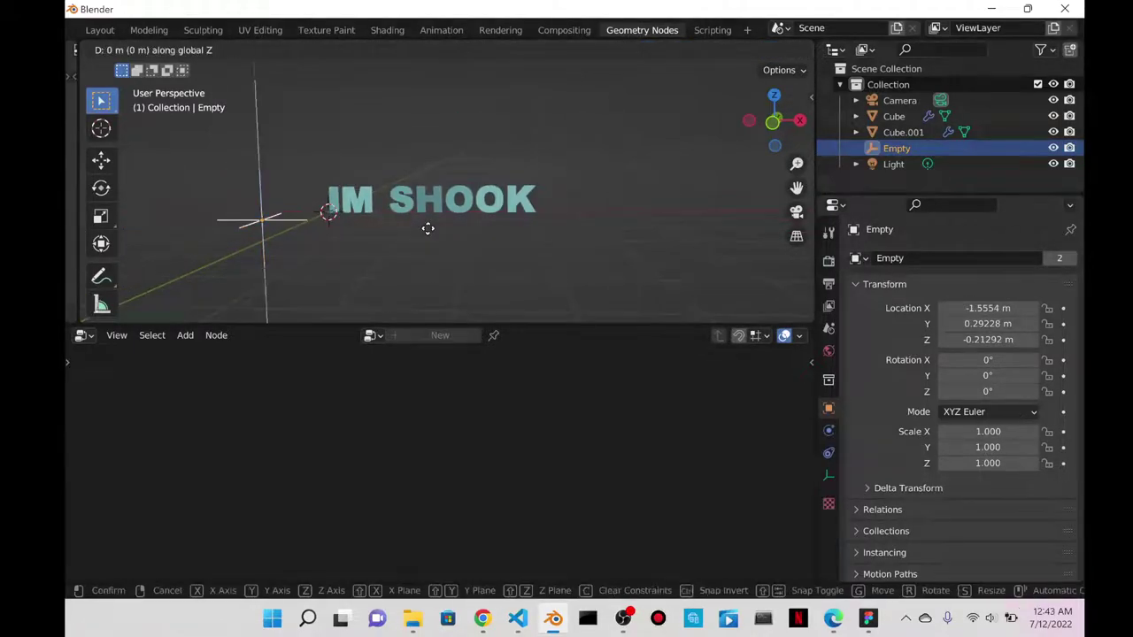
click(435, 221)
- In the SHOOK text's node tree, connect the Multiply result to the X input of Combine XYZ
click(434, 205)
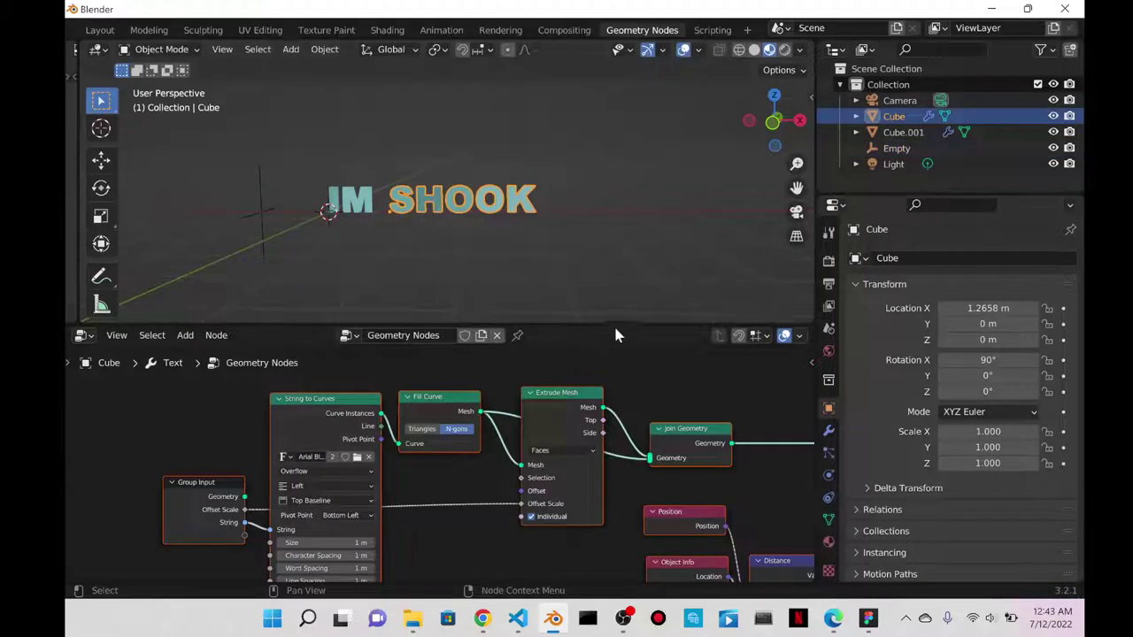
ctrl+scroll(601, 372, down, 5)
scroll(584, 403, up, 2)
ctrl+scroll(571, 411, down, 5)
drag(538, 449, 537, 421)
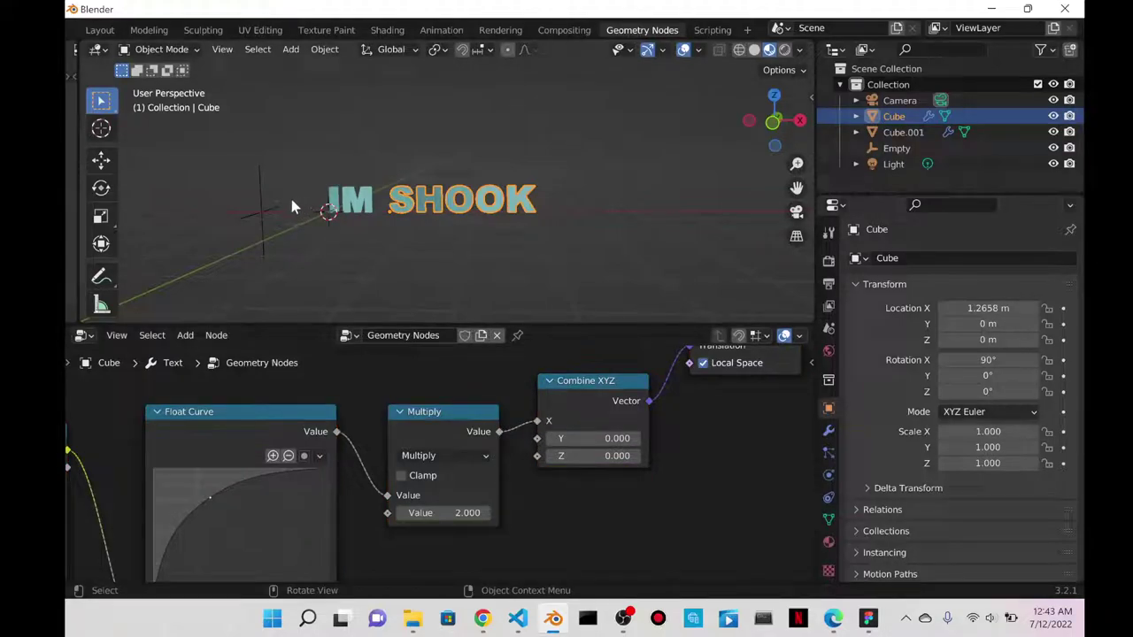
- Try Multiply values of -7.1 and -20.4 on the SHOOK text while moving the empty to test the letter displacement
mouse_move(259, 207)
mouse_down()
mouse_move(390, 202)
mouse_move(262, 217)
mouse_up()
click(395, 212)
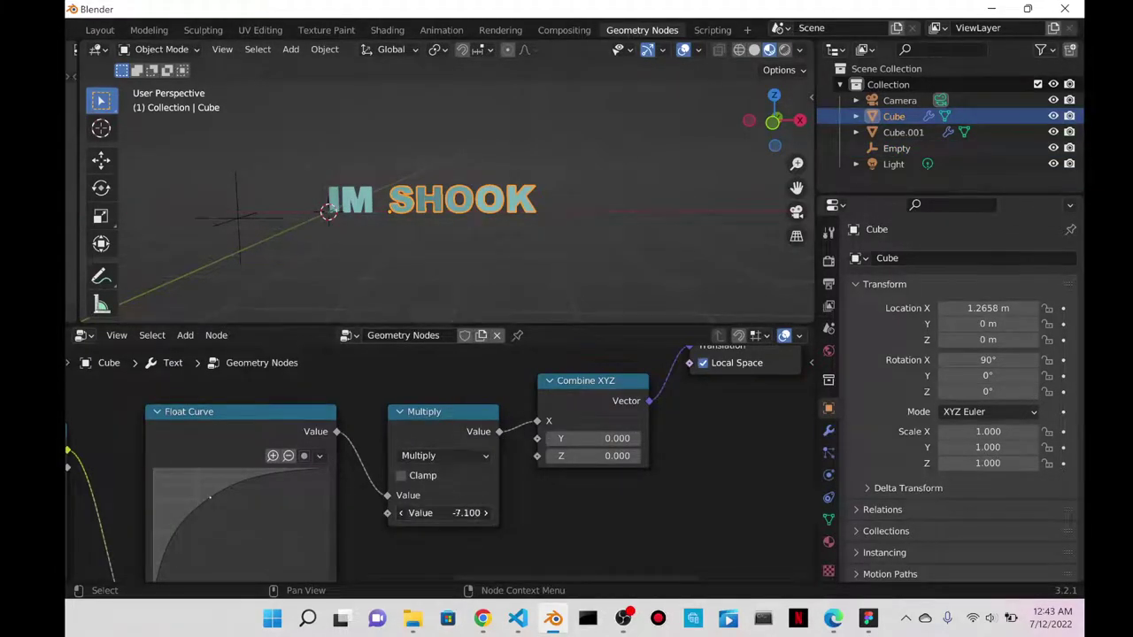
click(250, 218)
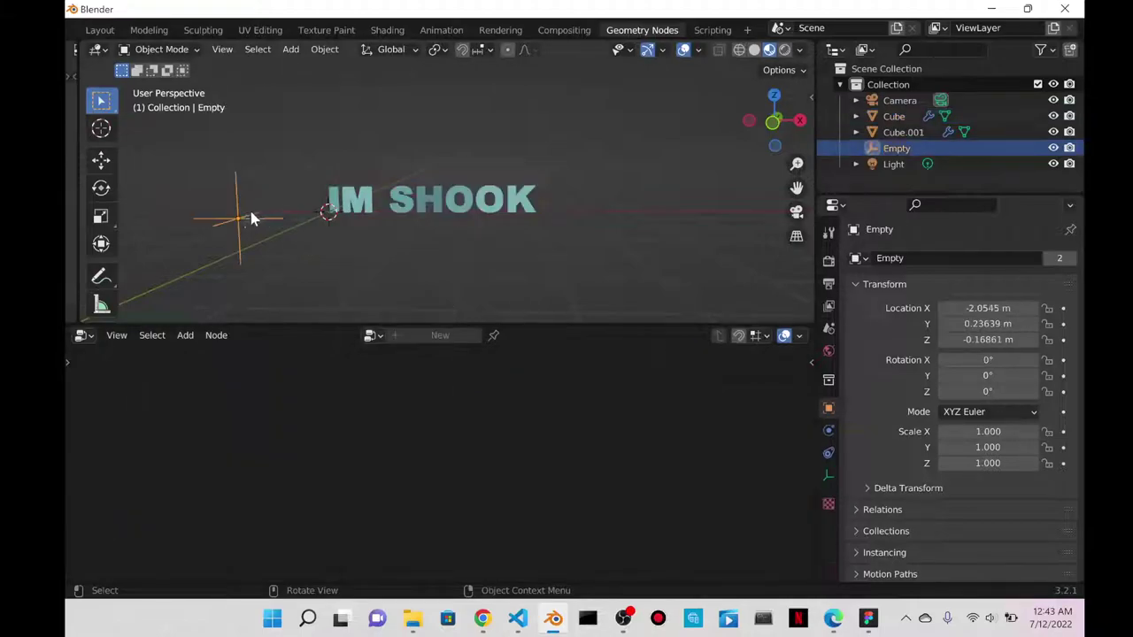
key(g)
click(342, 239)
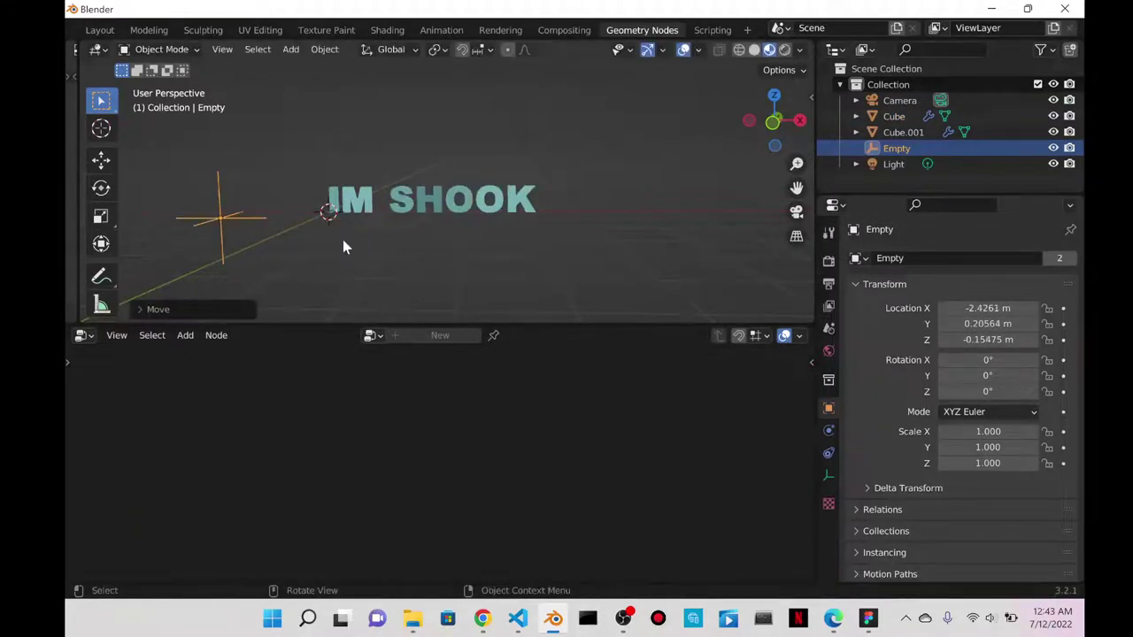
- In the SHOOK text's node tree, connect the Object Info Scale output to the second Value input of Multiply
click(313, 214)
scroll(299, 381, down, 5)
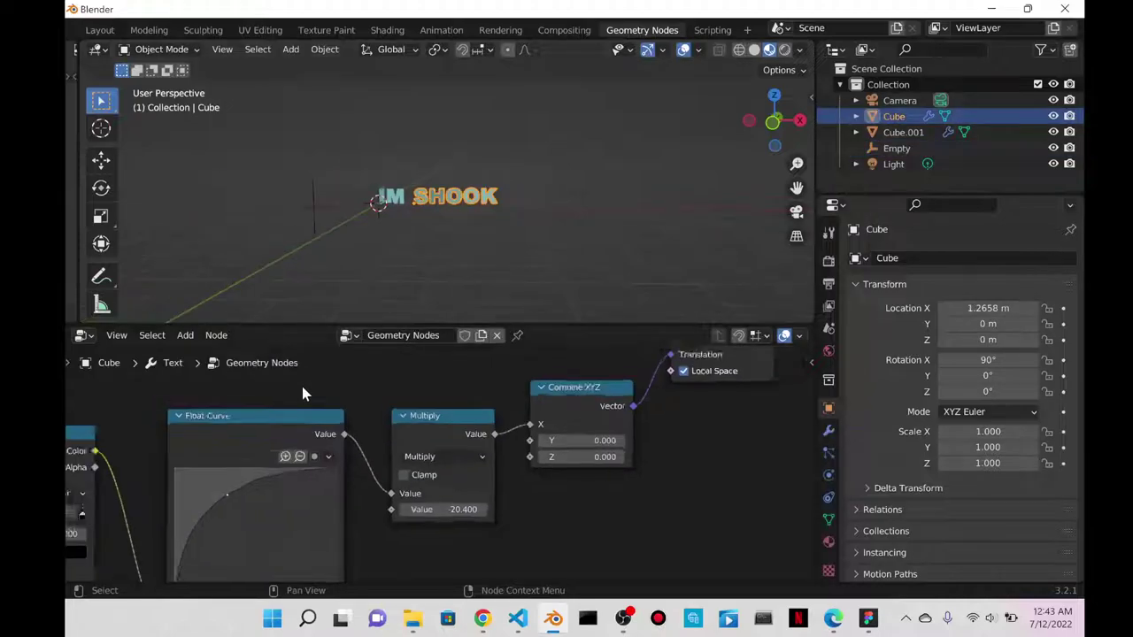
scroll(409, 396, up, 3)
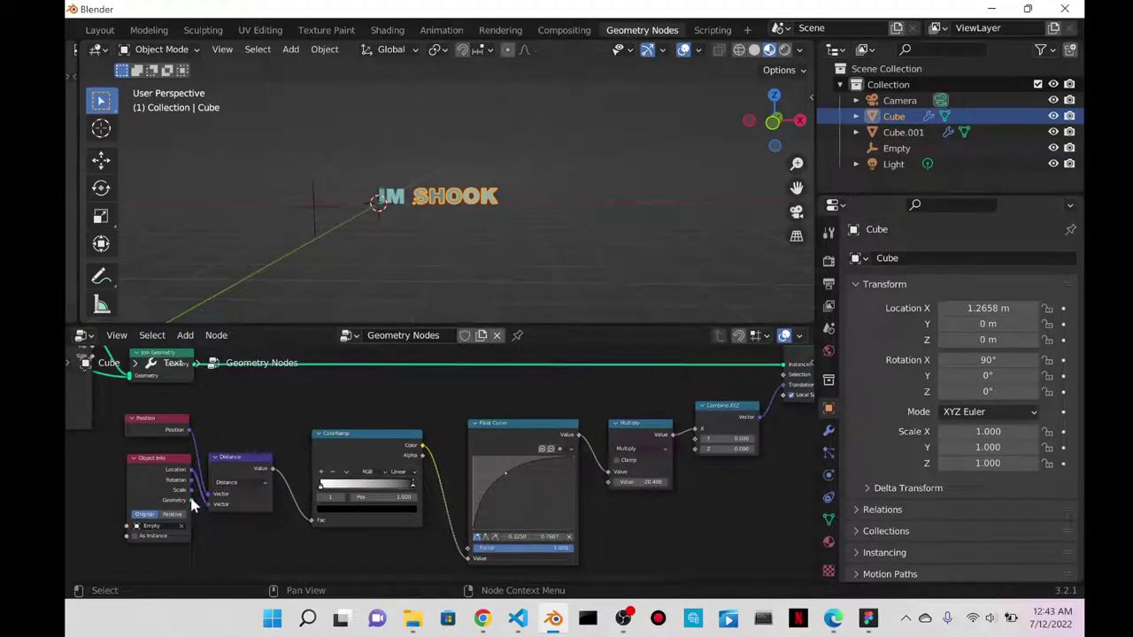
drag(189, 498, 613, 437)
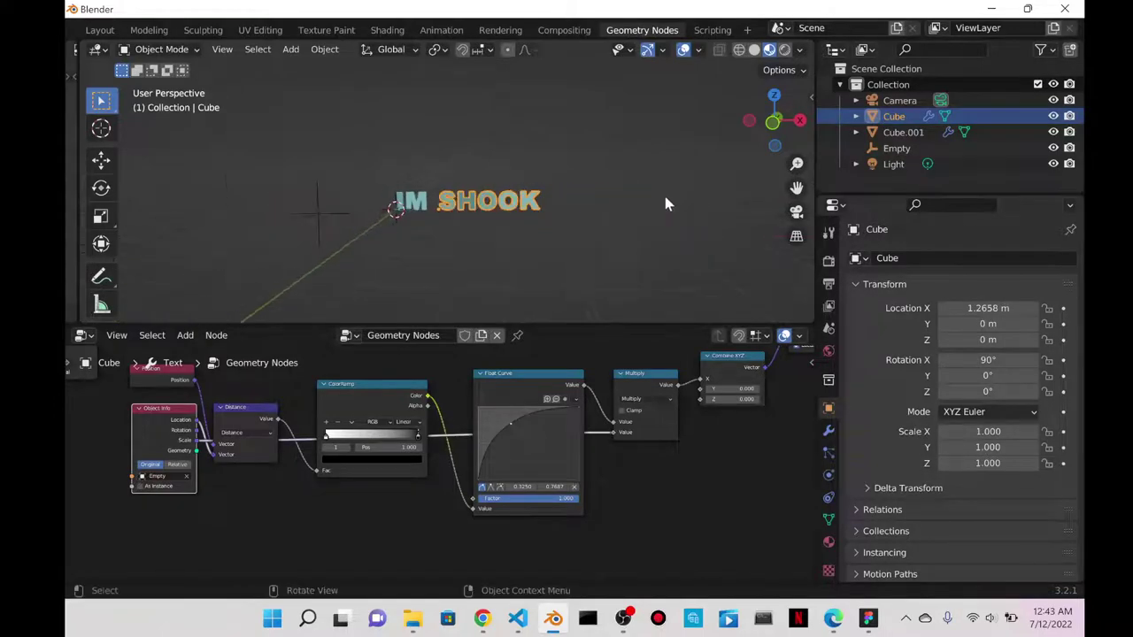
- Scale the empty down to about 0.534 and move it along X past the letters and back to about -1.04 m
click(316, 214)
middle_drag(673, 207, 670, 169)
key(s)
click(412, 253)
key(g)
key(x)
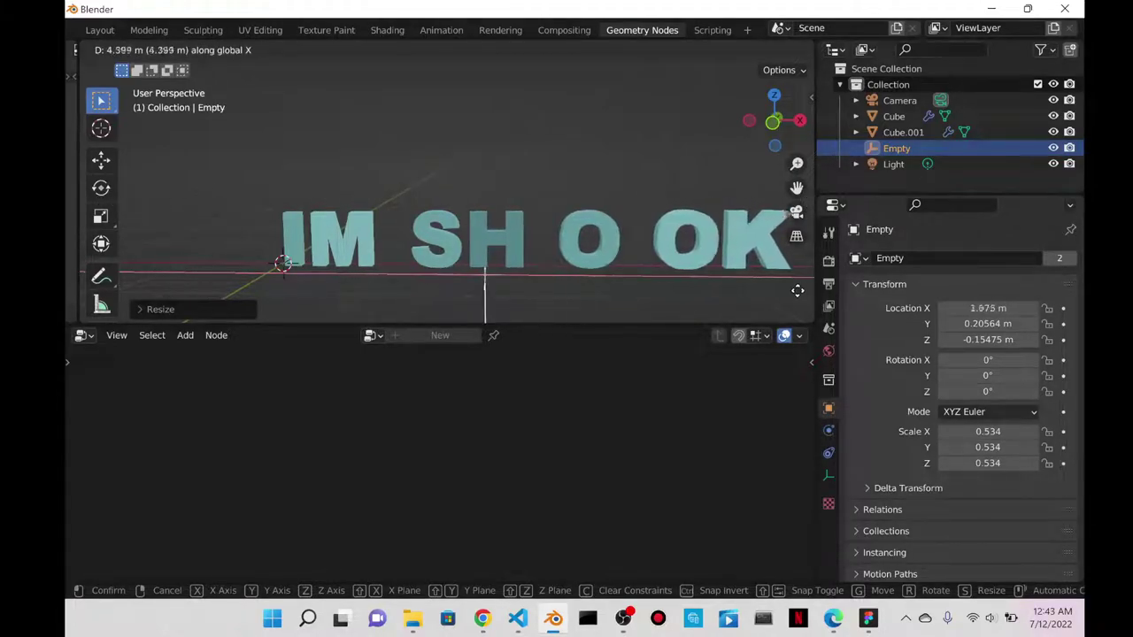
click(557, 272)
- Enlarge the 3D viewport around the text and scale the empty down to about 0.216
scroll(578, 263, down, 4)
scroll(637, 229, up, 3)
shift+middle_drag(604, 223, 699, 225)
drag(620, 324, 605, 474)
key(s)
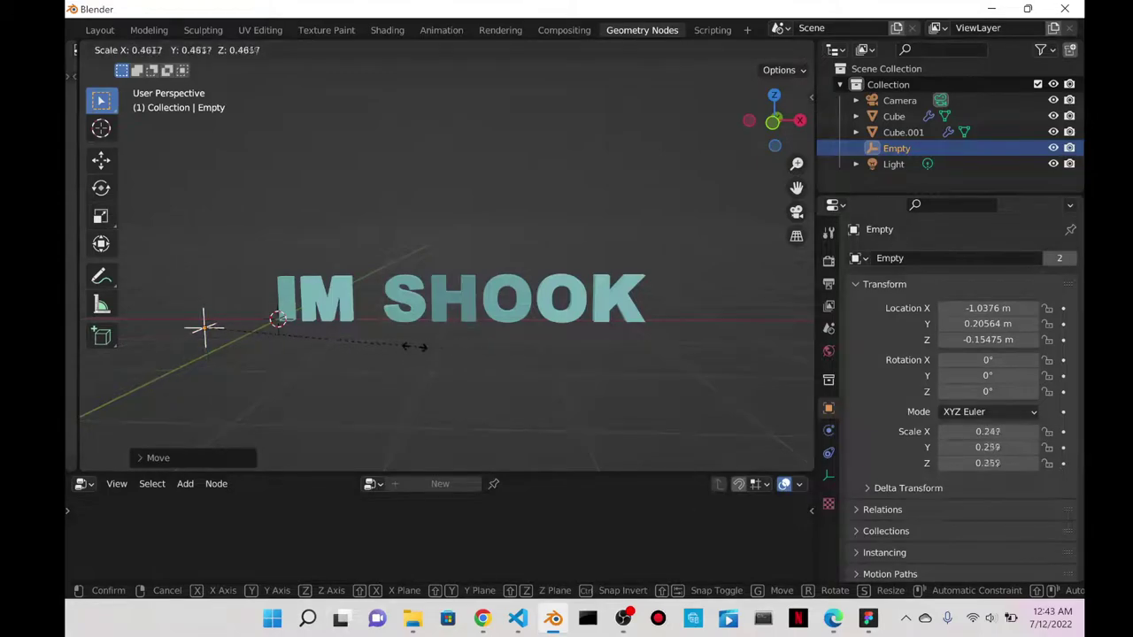
click(385, 348)
- Raise the empty along Z to about -0.044 m and scale it to about 0.229
key(g)
key(z)
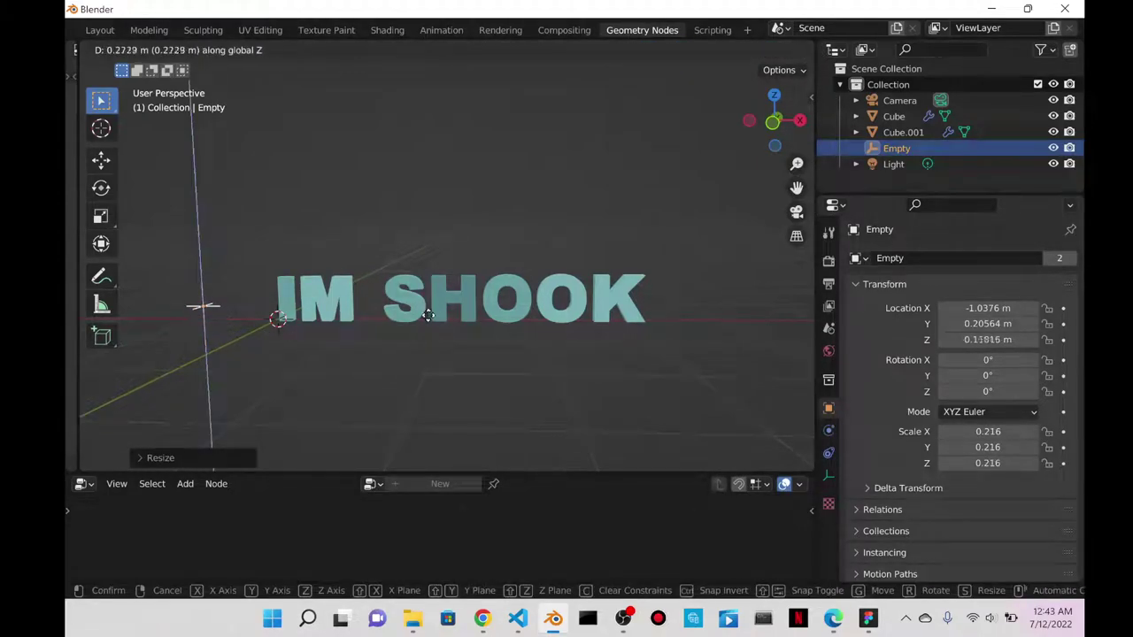
click(428, 335)
key(s)
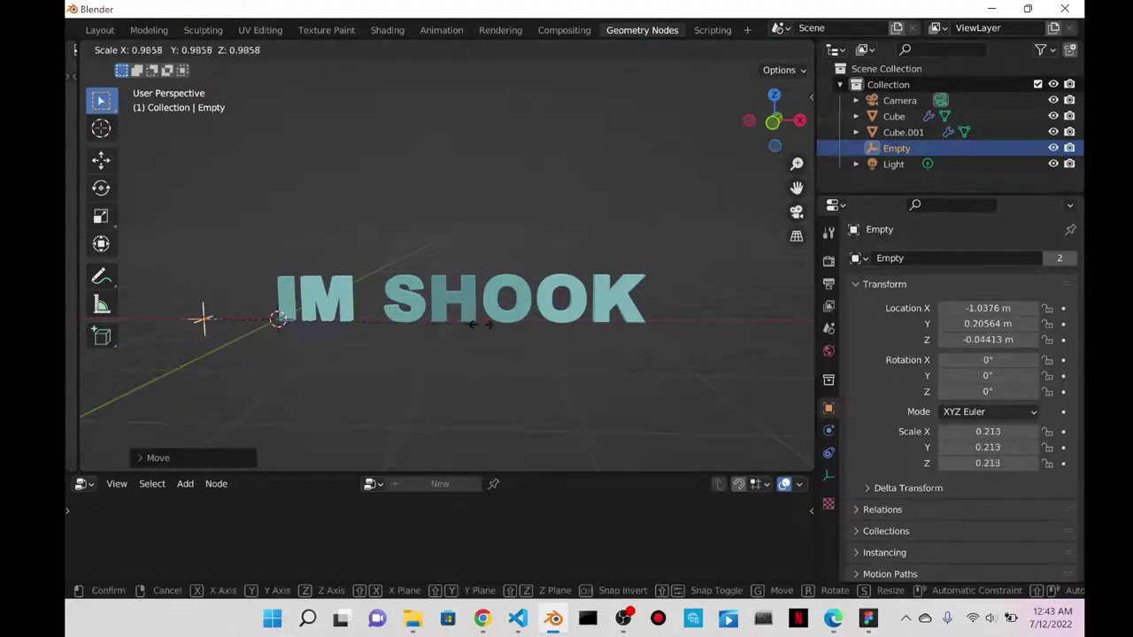
click(498, 331)
- Move the empty along X through the text and back to about -0.86 m, and scale it down to about 0.042
key(g)
key(x)
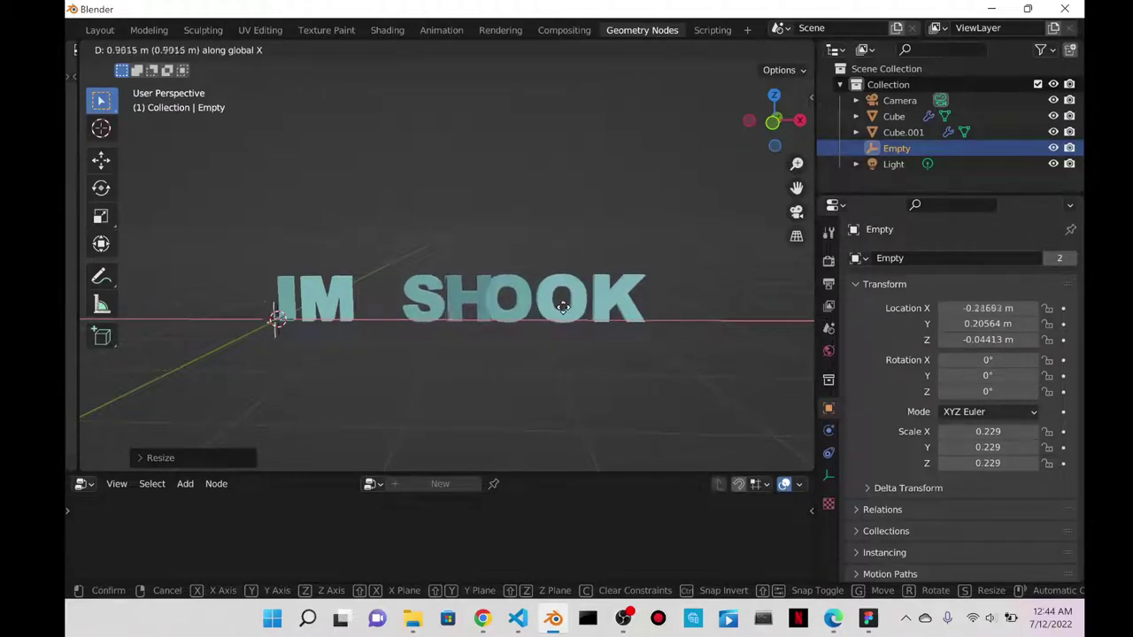
click(514, 302)
key(s)
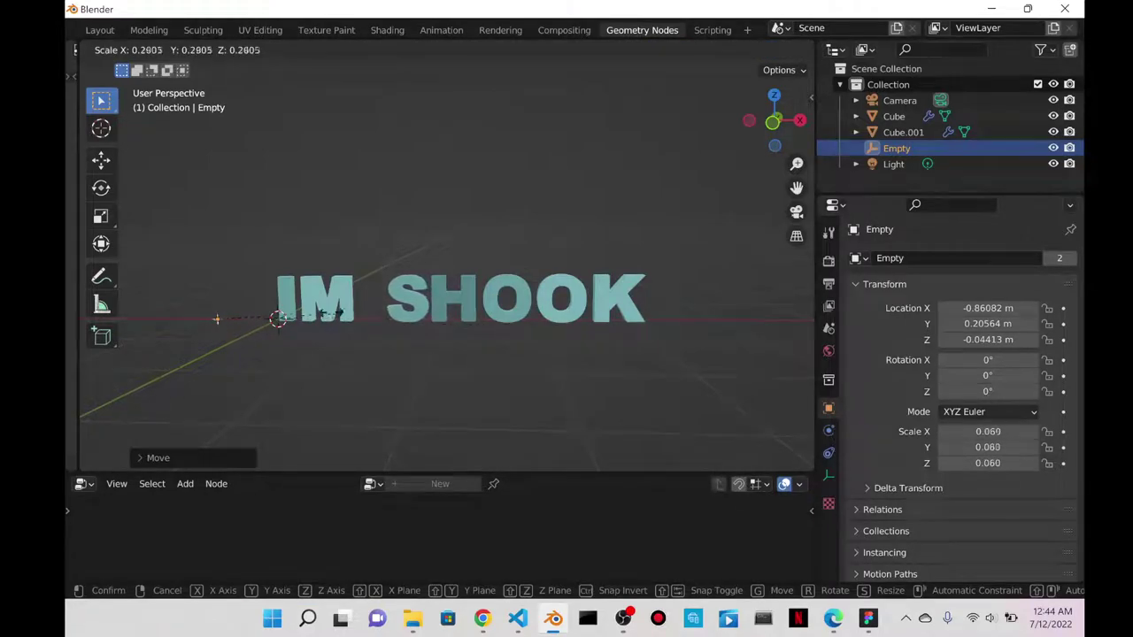
click(291, 311)
- Test the empty along X, scale it to about 0.059, and place it at about -0.914 m on X
key(g)
key(x)
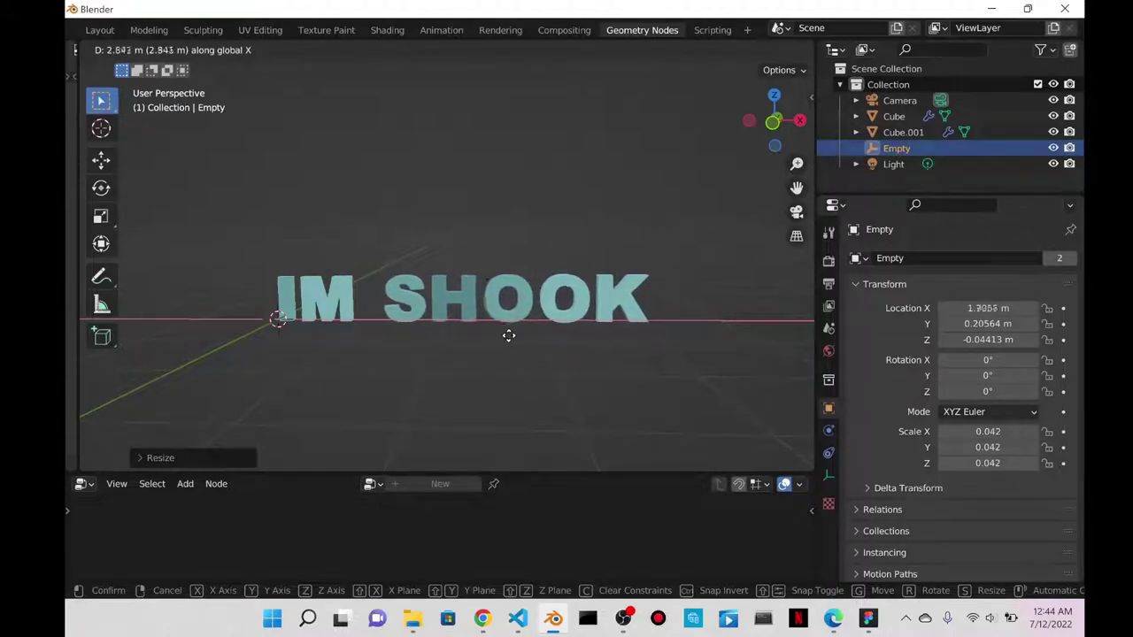
click(377, 321)
key(s)
click(557, 348)
key(g)
key(x)
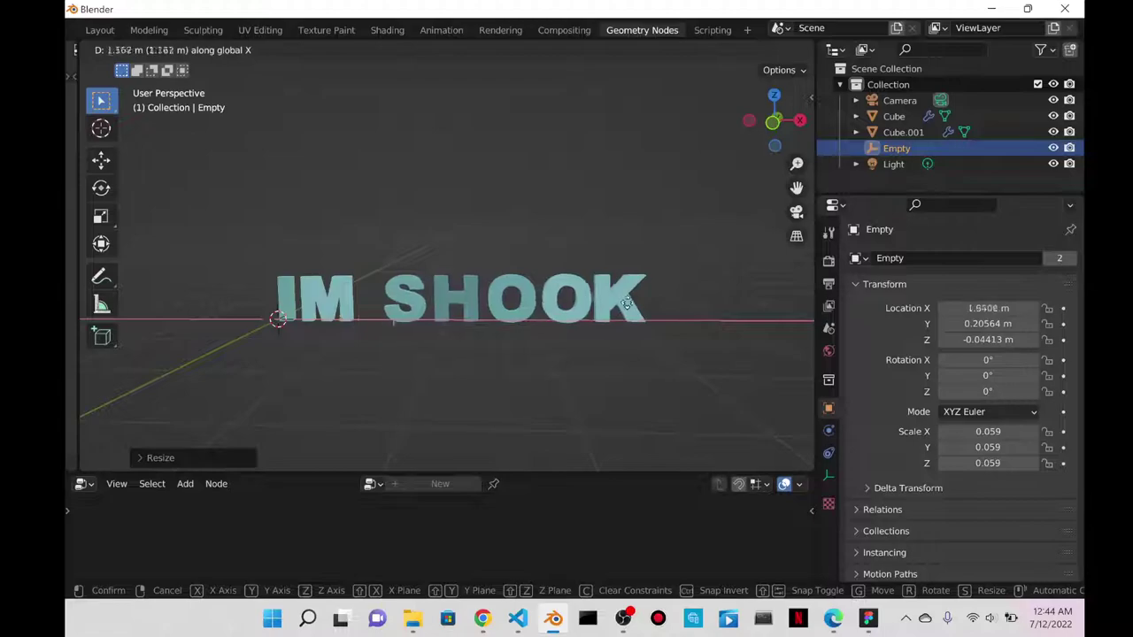
click(476, 311)
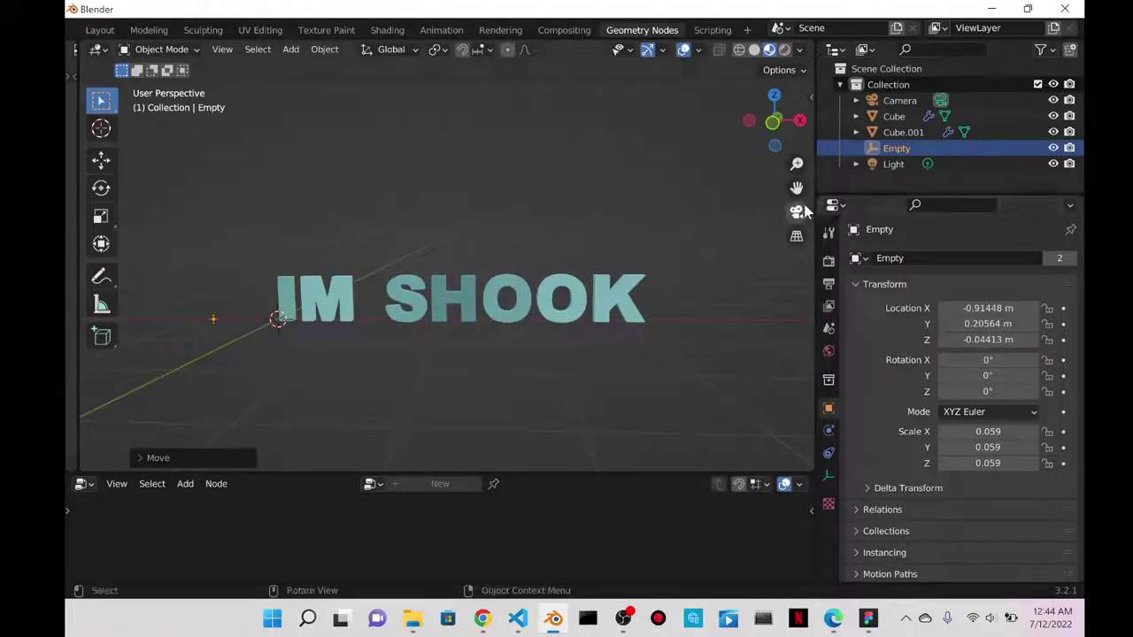
- Show the empty's transform values in the viewport and capture a rectangular screenshot of the text together with them
key(n)
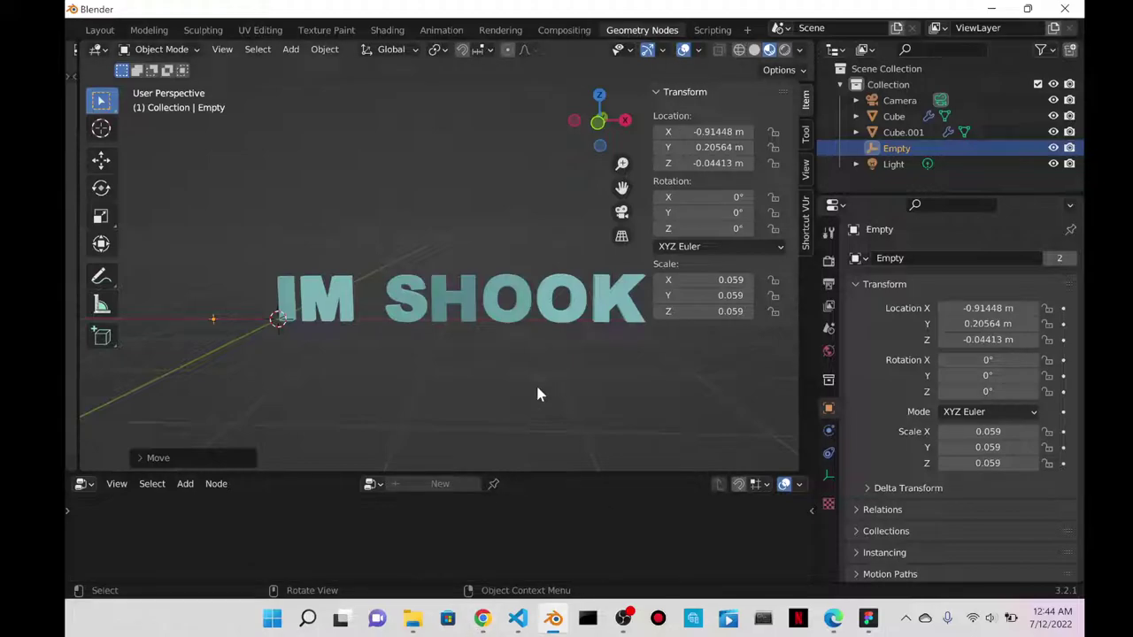
key(super+shift+s)
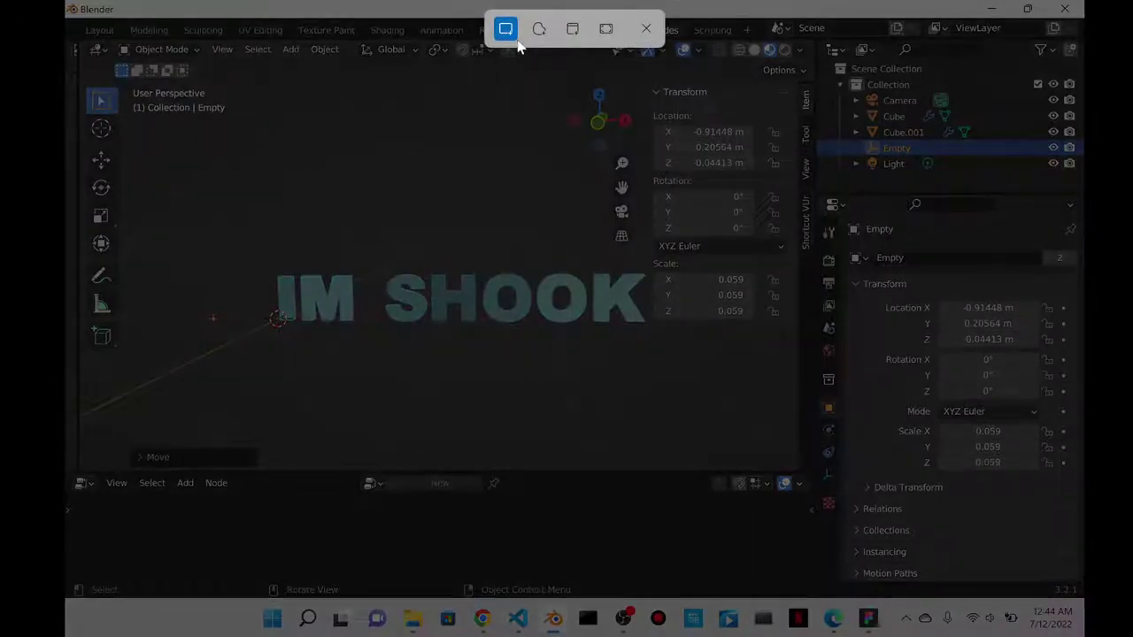
drag(175, 61, 783, 364)
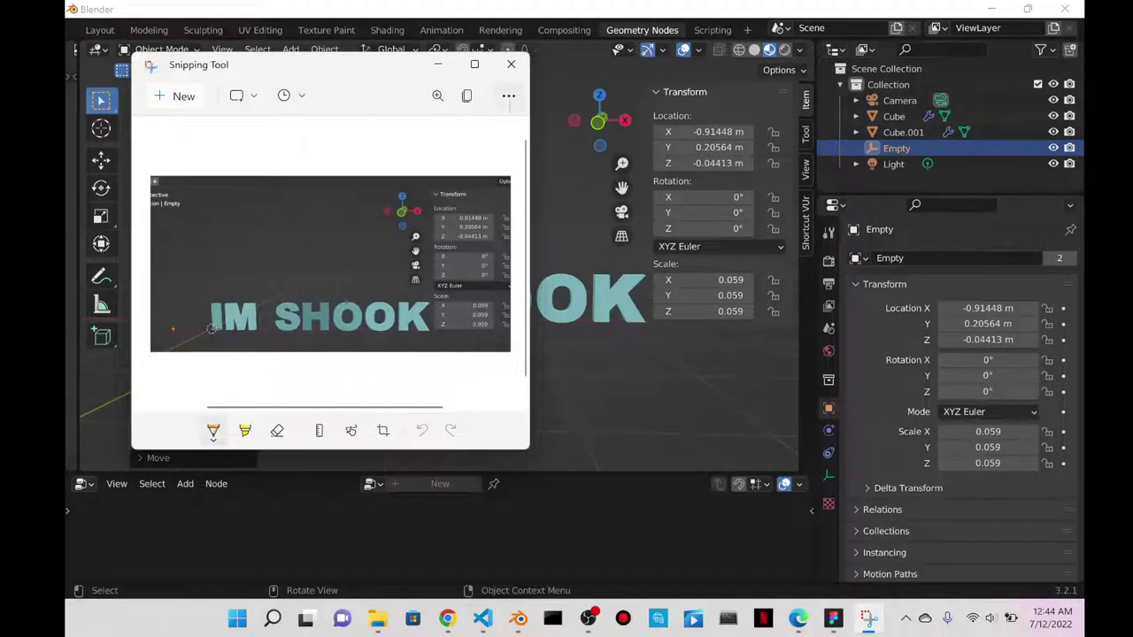
- Mark the Scale X value in the captured screenshot with the yellow highlighter
click(509, 96)
click(245, 431)
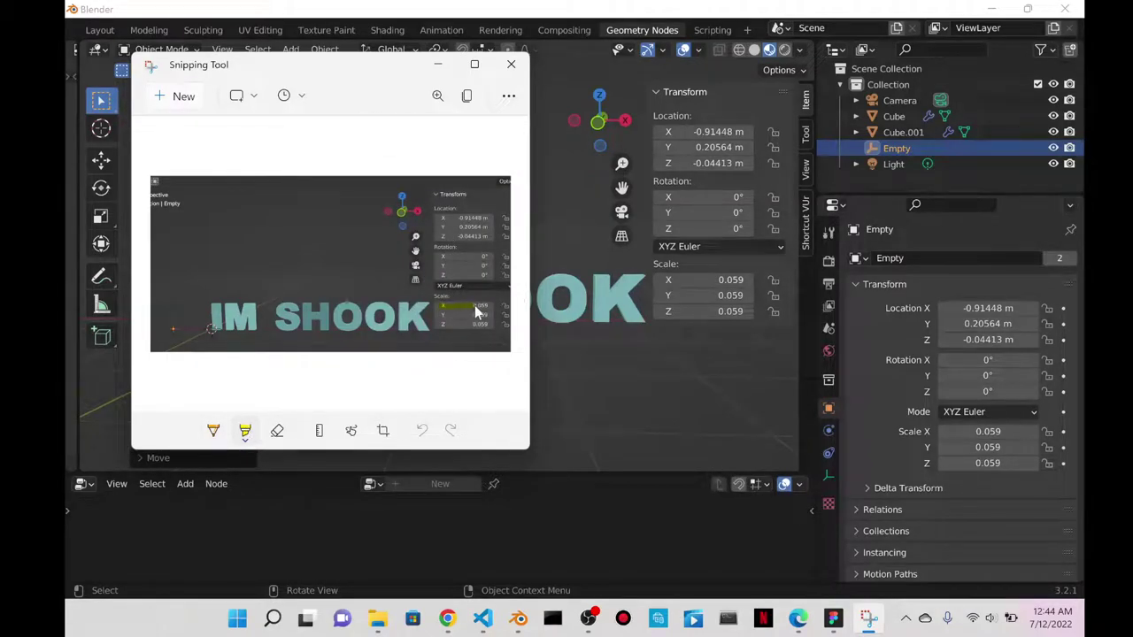
drag(484, 307, 487, 307)
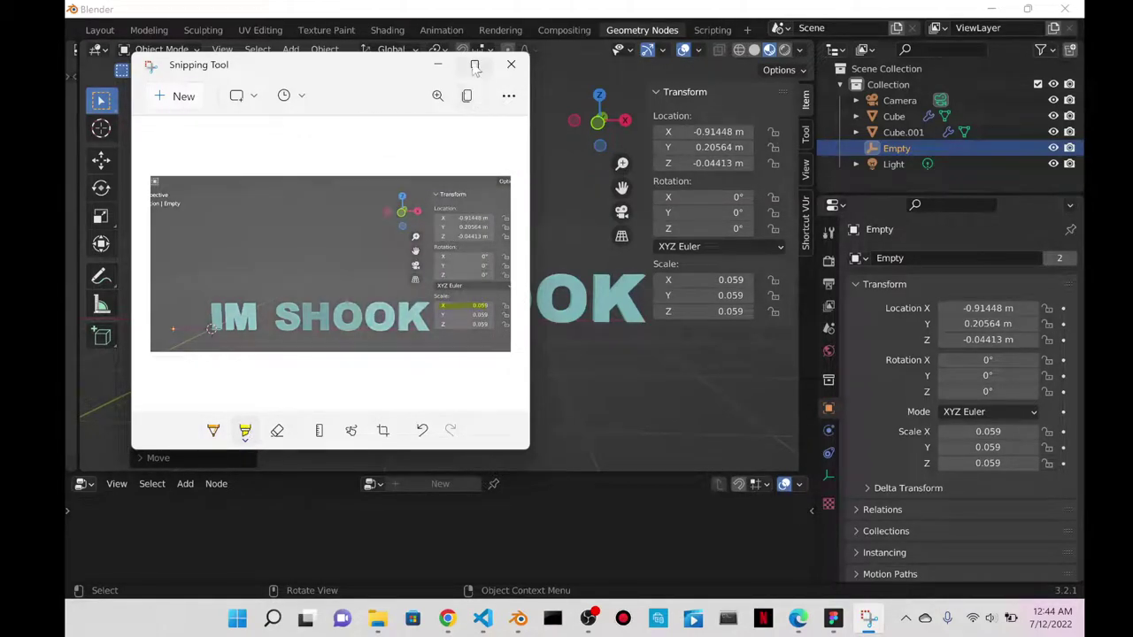
- Minimize the Snipping Tool and switch to the Blender Library page in Chrome
click(437, 64)
click(991, 9)
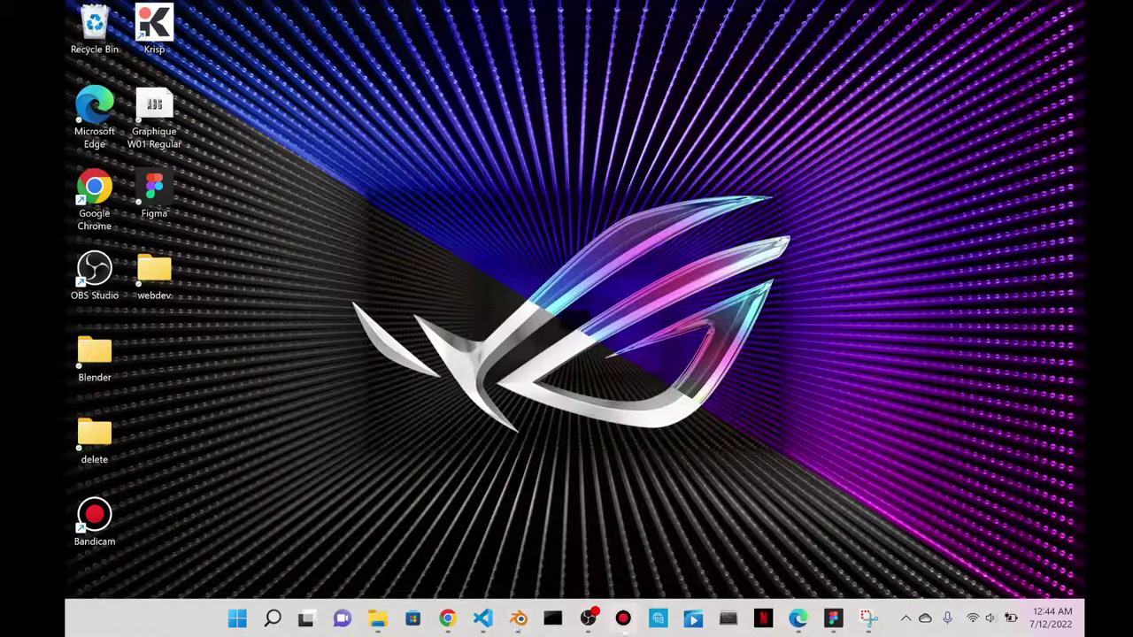
click(520, 618)
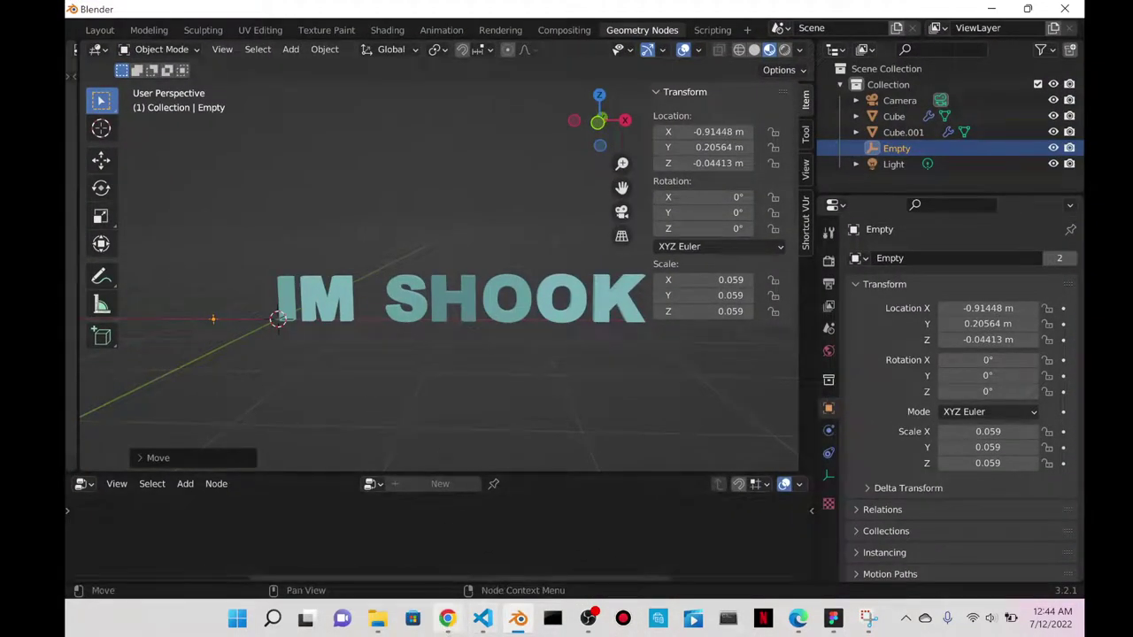
click(447, 618)
click(124, 13)
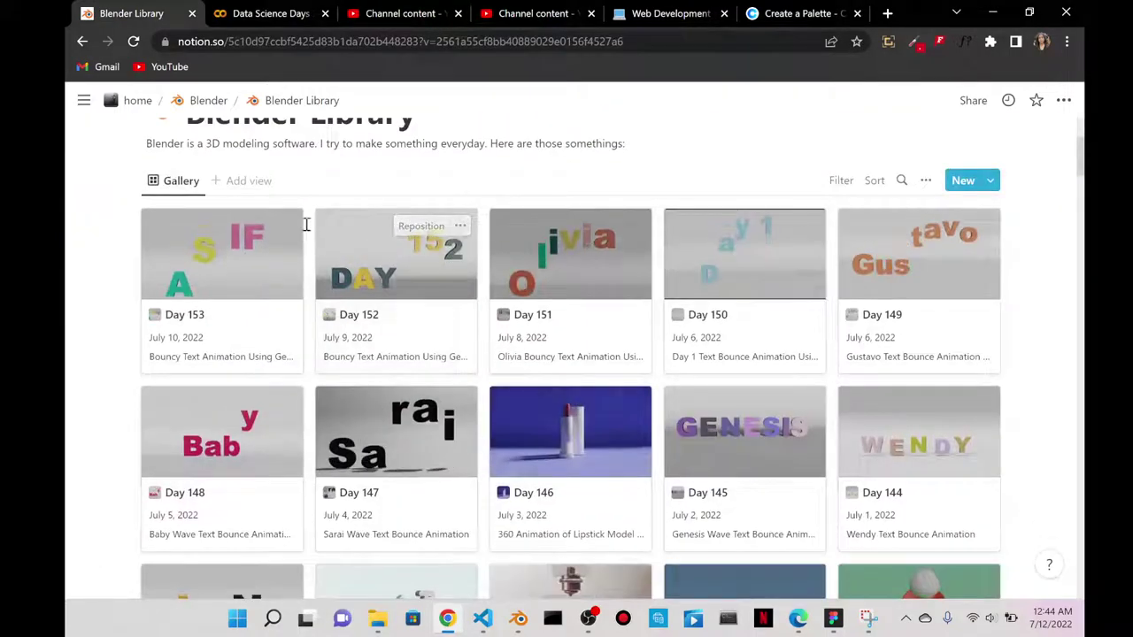
- Duplicate the Day 153 entry and place the copy first in the gallery
click(286, 226)
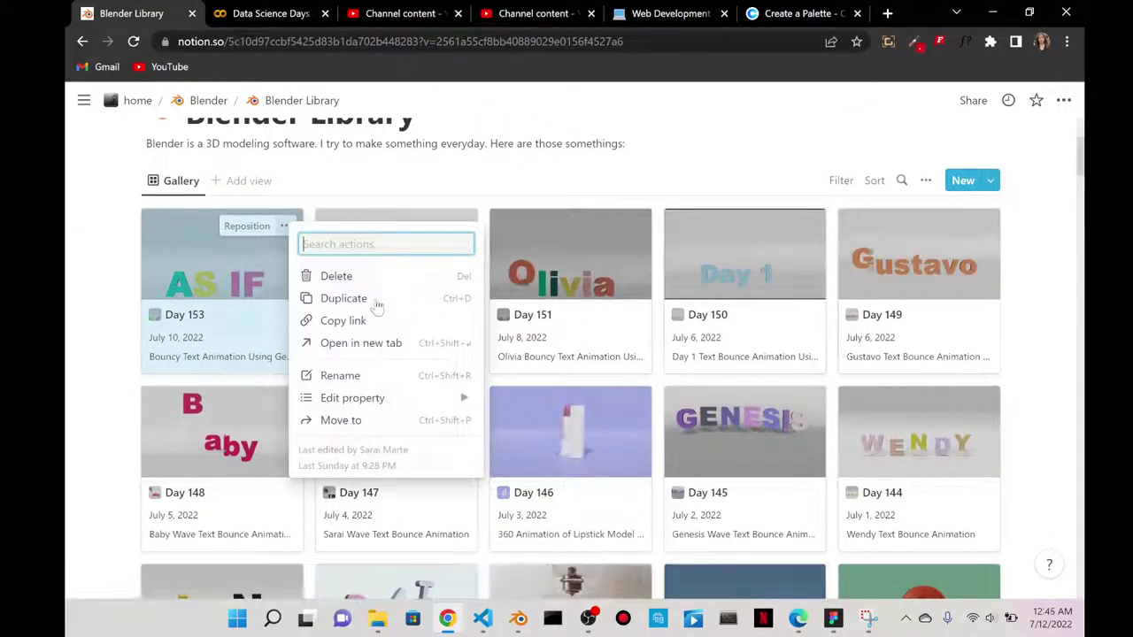
click(343, 298)
drag(423, 245, 192, 282)
- Open the duplicated entry and rename it Day 154
click(192, 283)
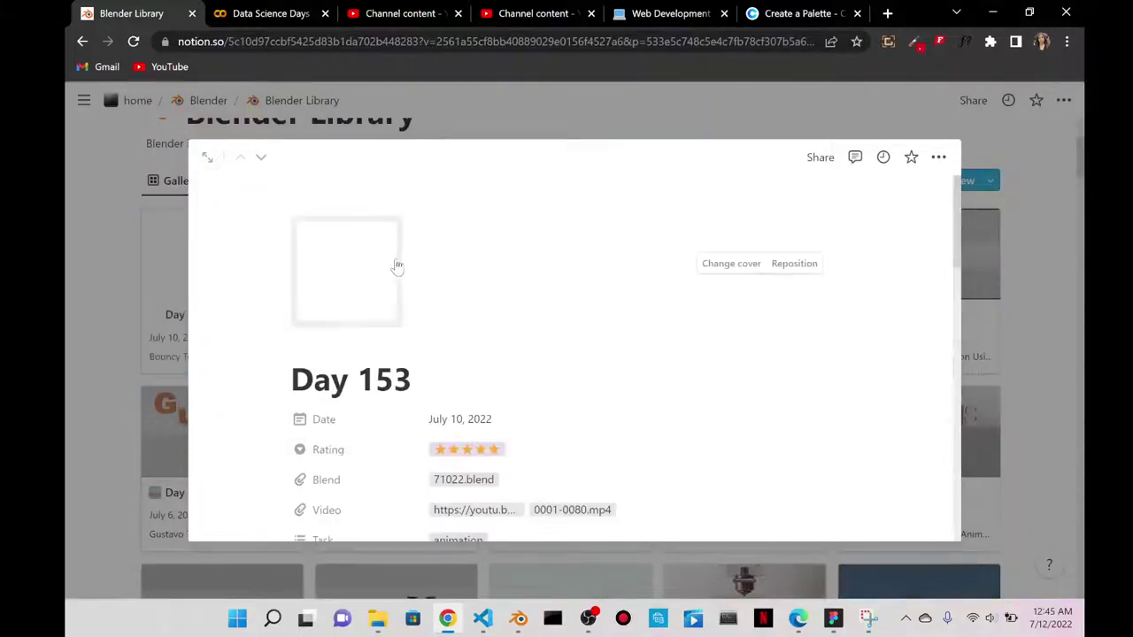
click(412, 379)
key(BackSpace)
text(4)
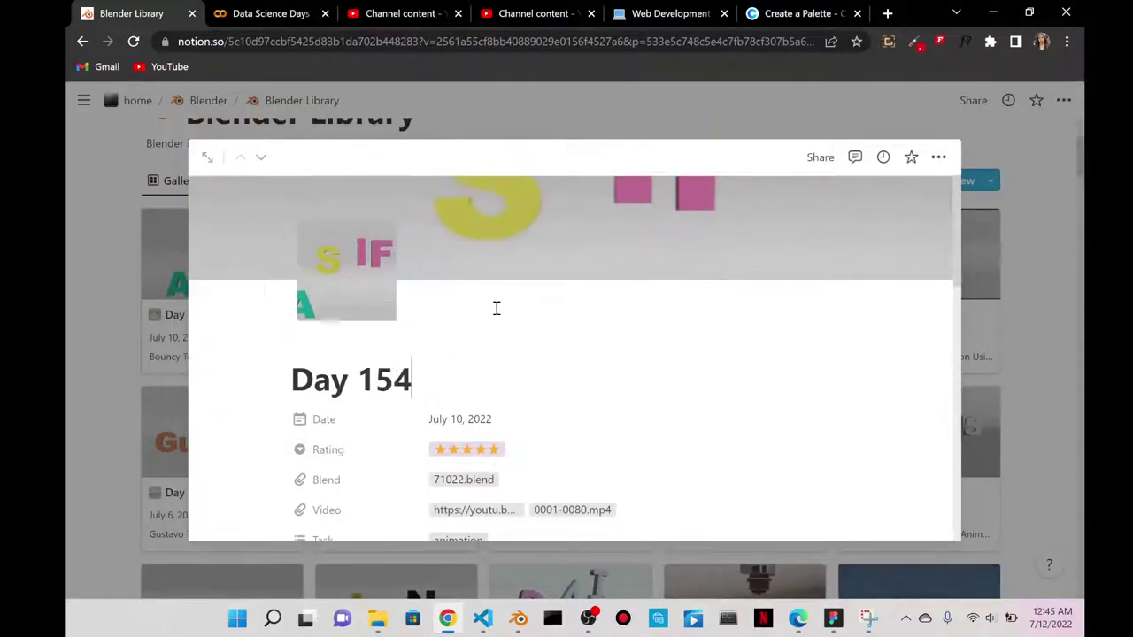
- Replace the old content under Results in the Day 154 entry with the pasted screenshot and return to Blender
scroll(605, 380, down, 1)
scroll(605, 380, down, 10)
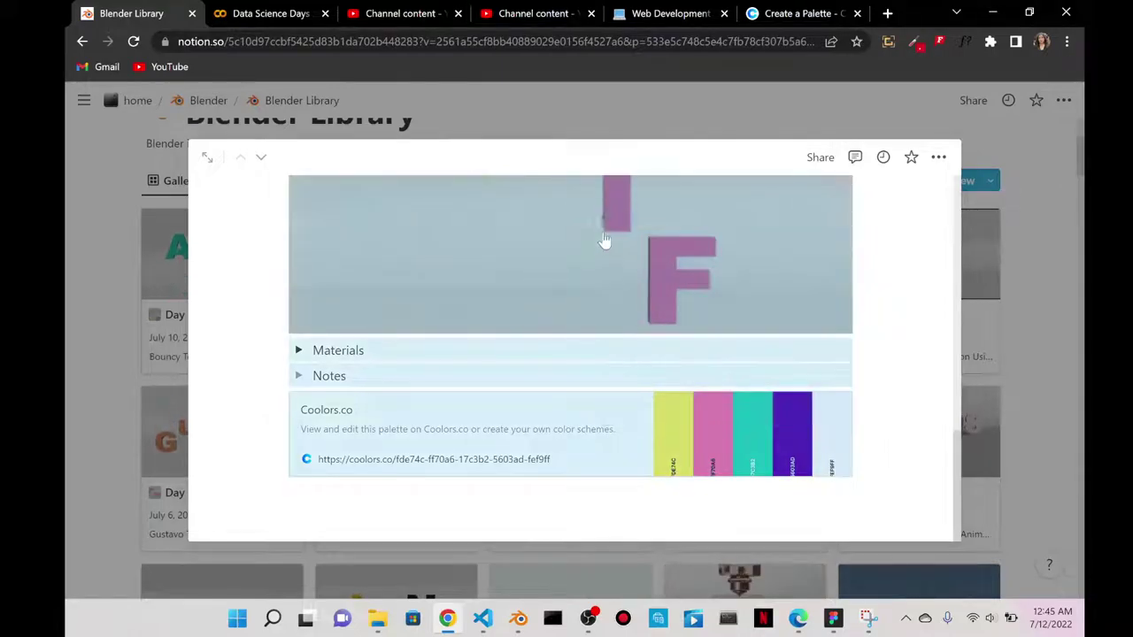
scroll(440, 354, up, 4)
click(345, 433)
key(ctrl+v)
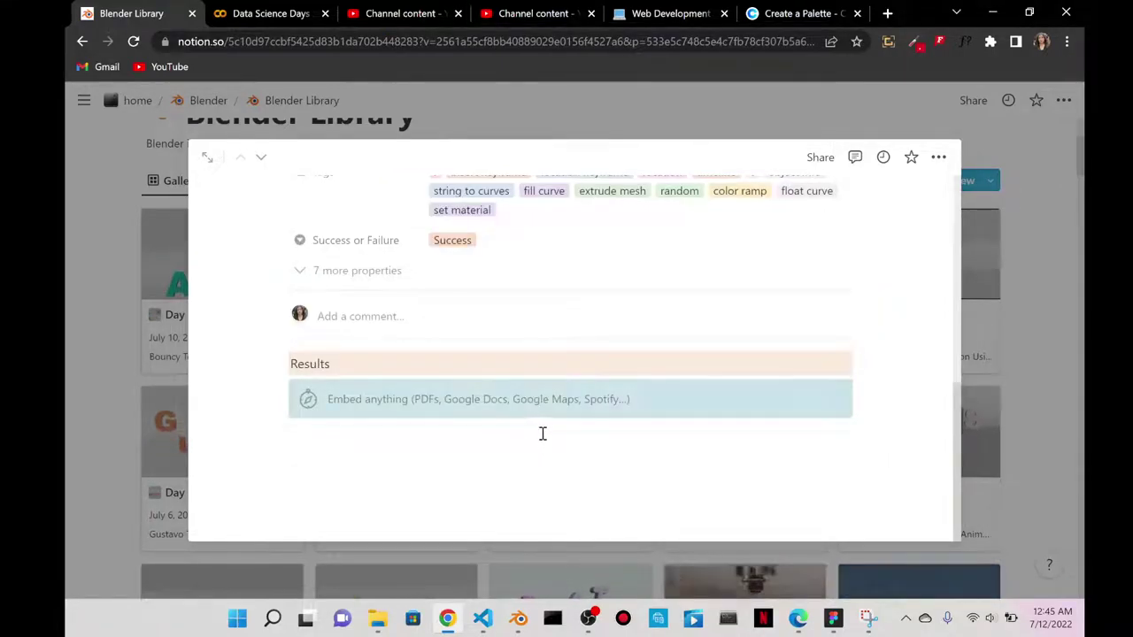
scroll(684, 460, down, 2)
key(alt+Tab)
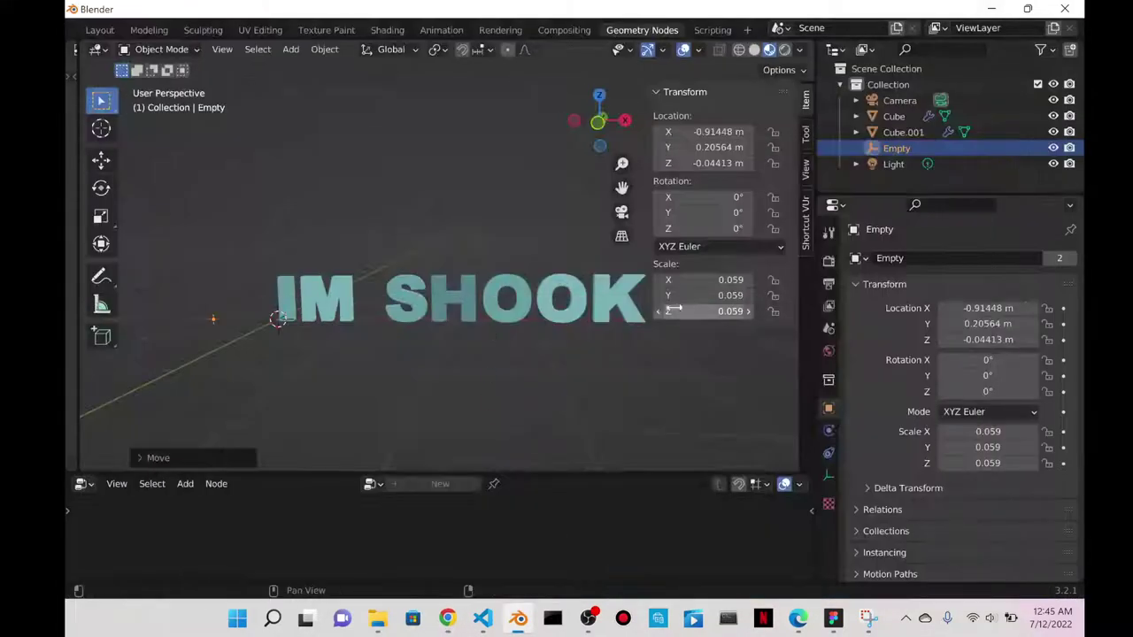
- Select the empty and enlarge the 3D viewport by shrinking the node editor beneath it
scroll(506, 296, up, 2)
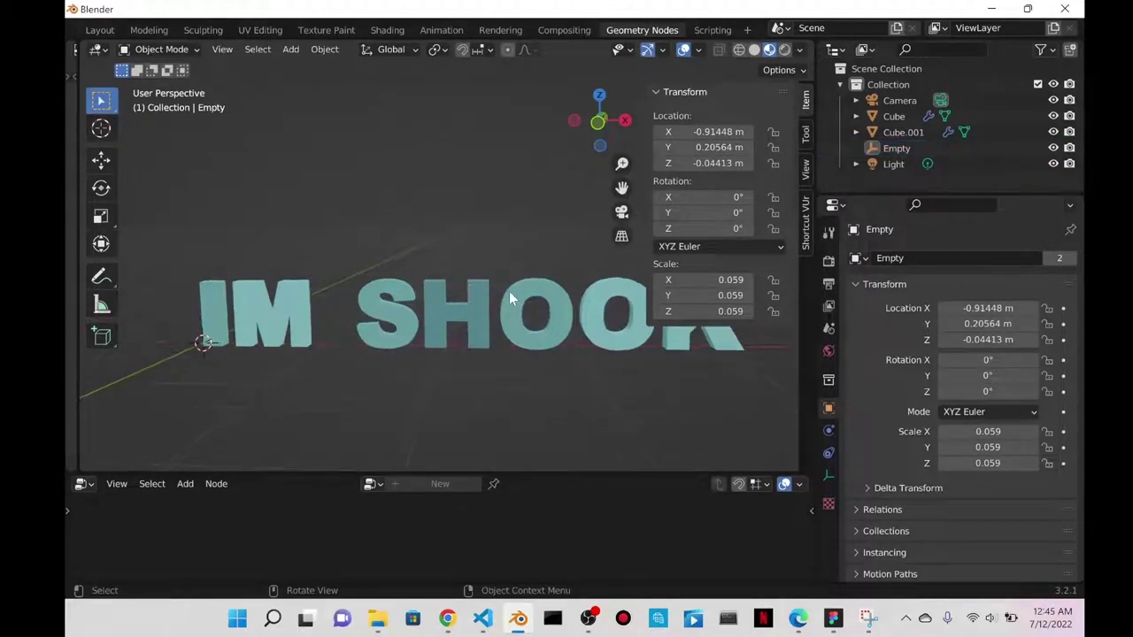
click(502, 326)
scroll(394, 387, down, 3)
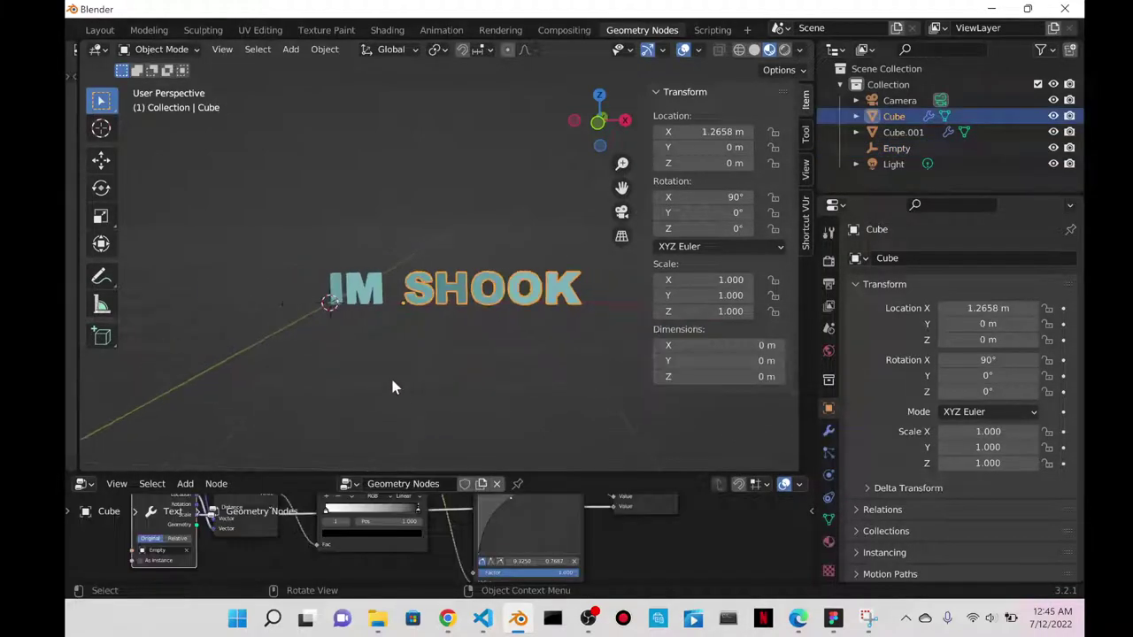
click(282, 304)
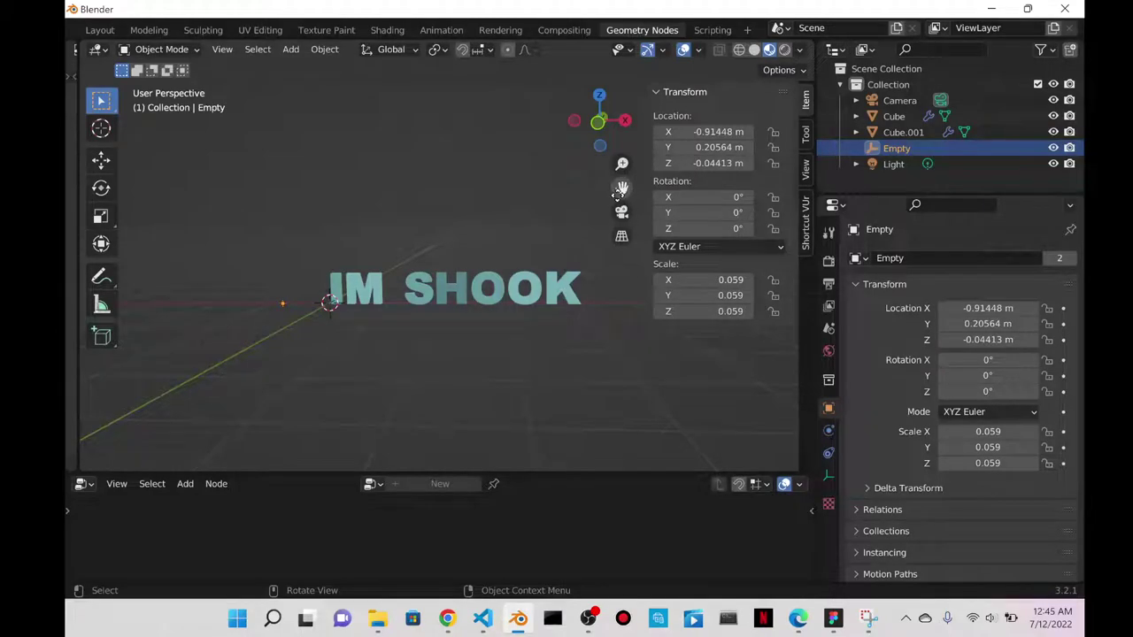
key(n)
drag(574, 478, 567, 560)
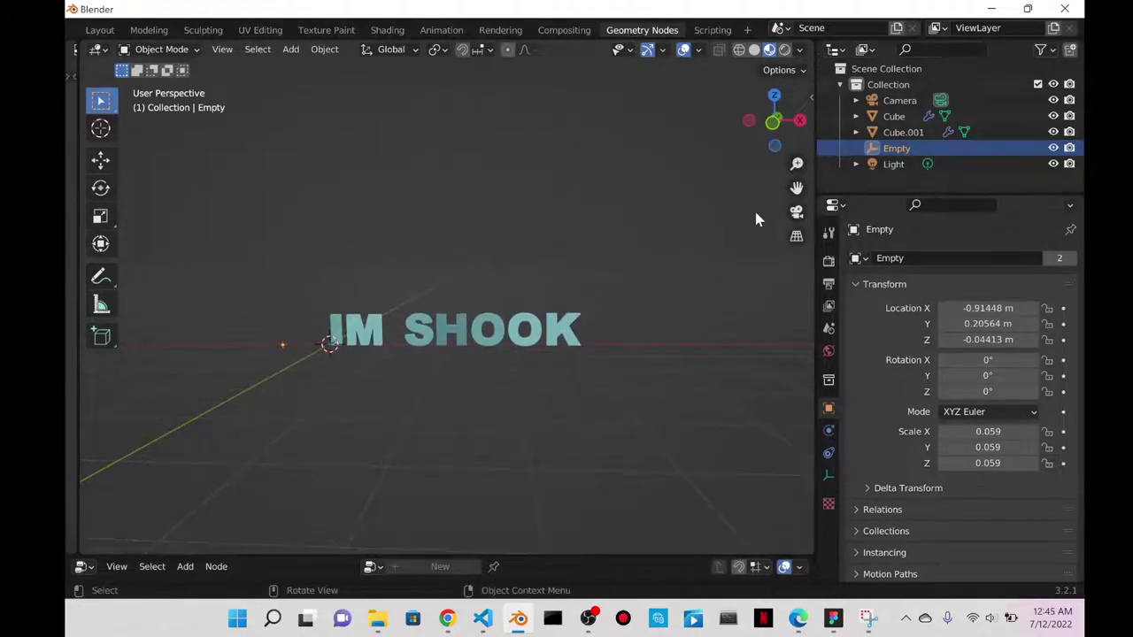
- Switch to the Layout workspace and make the timeline taller below the viewport
key(n)
click(804, 221)
click(740, 119)
scroll(528, 308, up, 3)
click(102, 31)
middle_drag(516, 387, 610, 346)
scroll(610, 346, up, 3)
drag(554, 544, 549, 475)
click(511, 328)
- Add a mesh plane and scale it uniformly to about 2.68
key(shift+a)
mouse_move(460, 277)
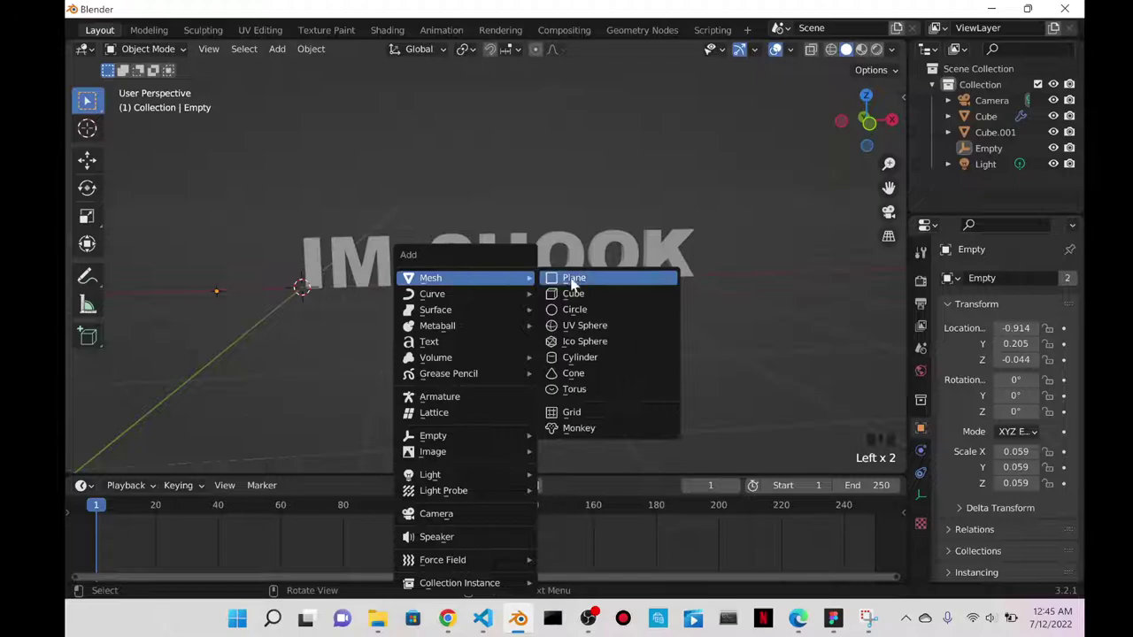
click(575, 279)
key(s)
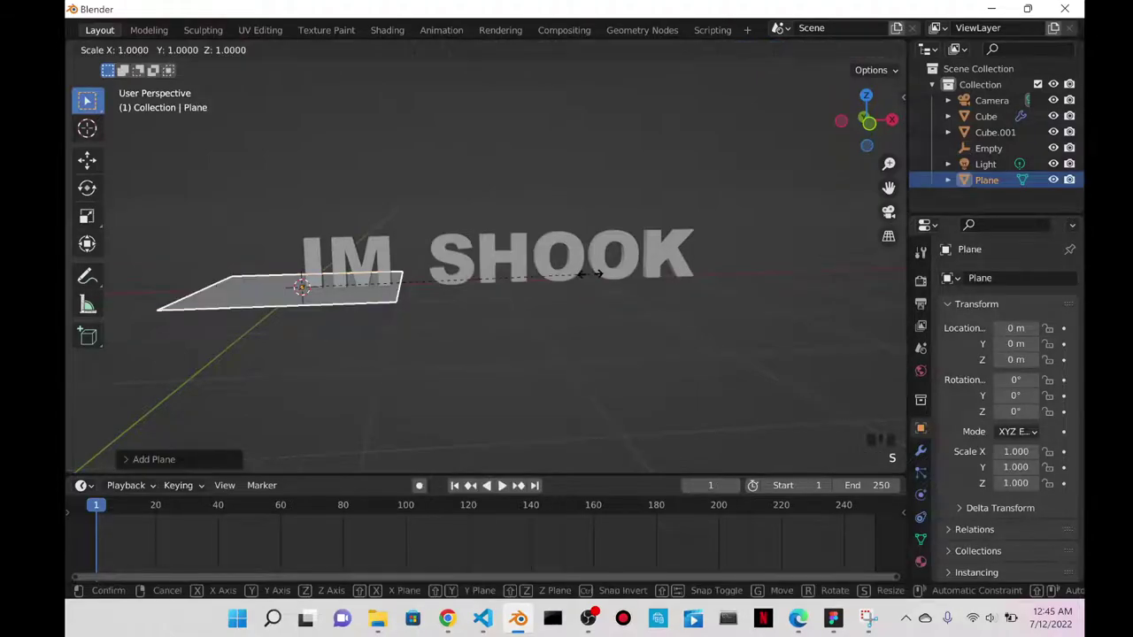
click(324, 343)
- Move the plane along X to about 2.07 m so it lies under the IM SHOOK text
key(g)
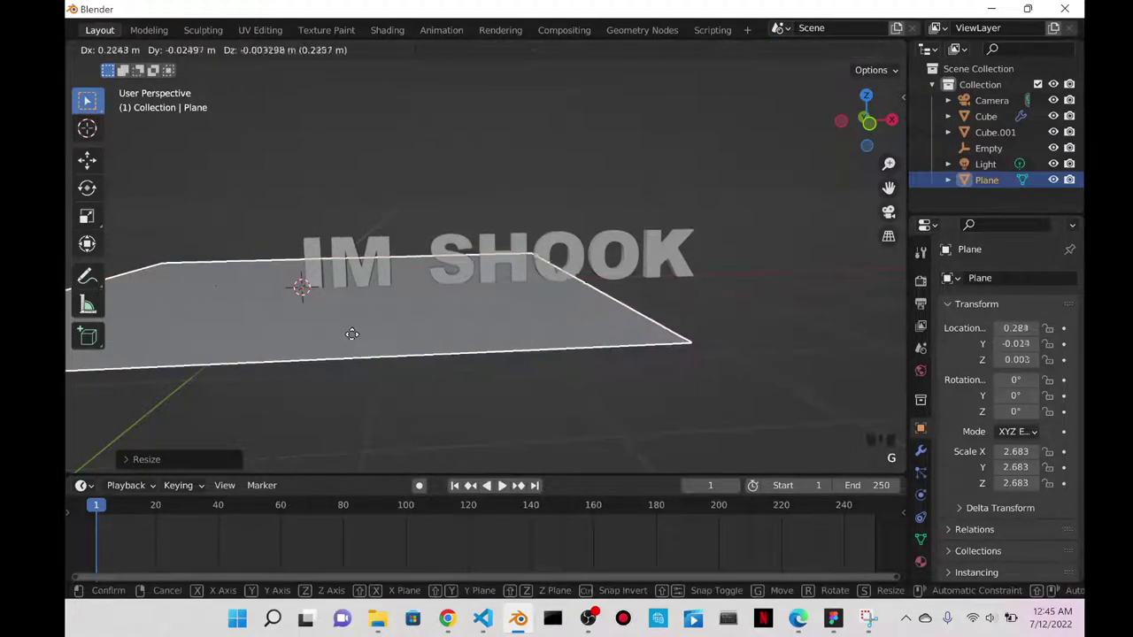
key(x)
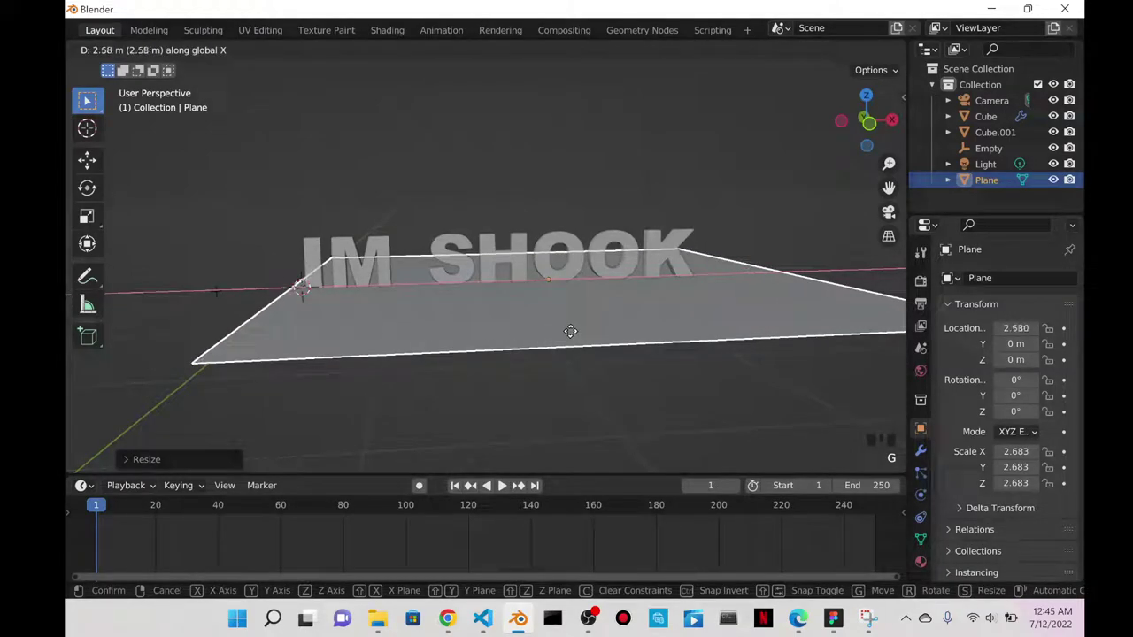
click(566, 329)
scroll(502, 217, down, 2)
middle_drag(501, 217, 516, 291)
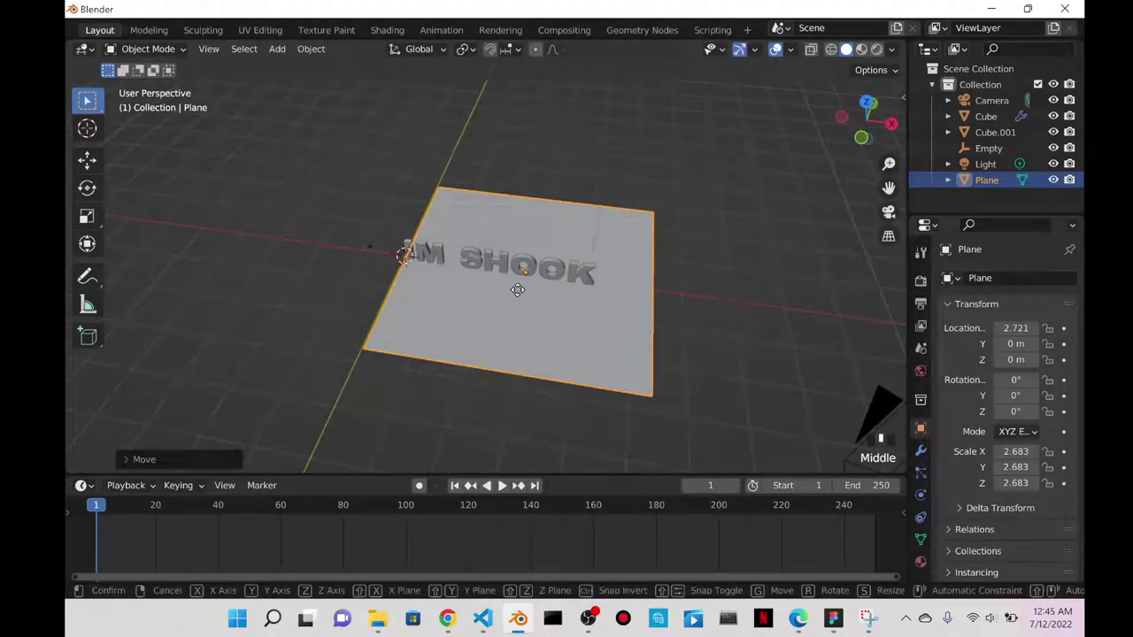
key(g)
key(x)
click(485, 283)
scroll(450, 325, down, 1)
- Extrude the plane's edge behind the text straight up along Z by about 3.86 m to form a back wall
key(Tab)
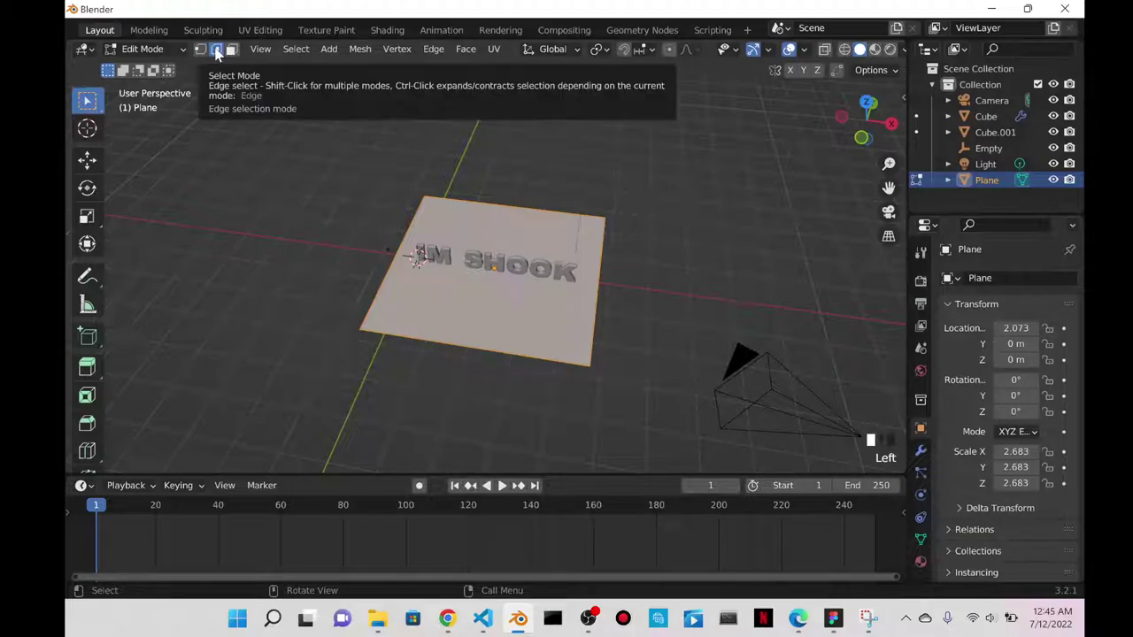
click(532, 210)
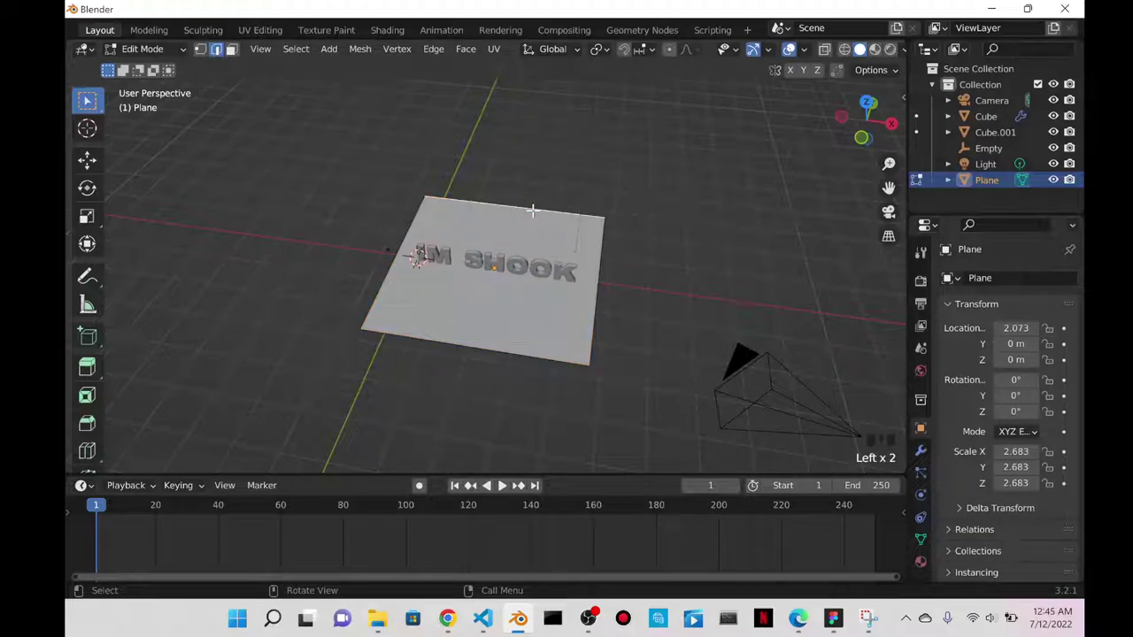
key(e)
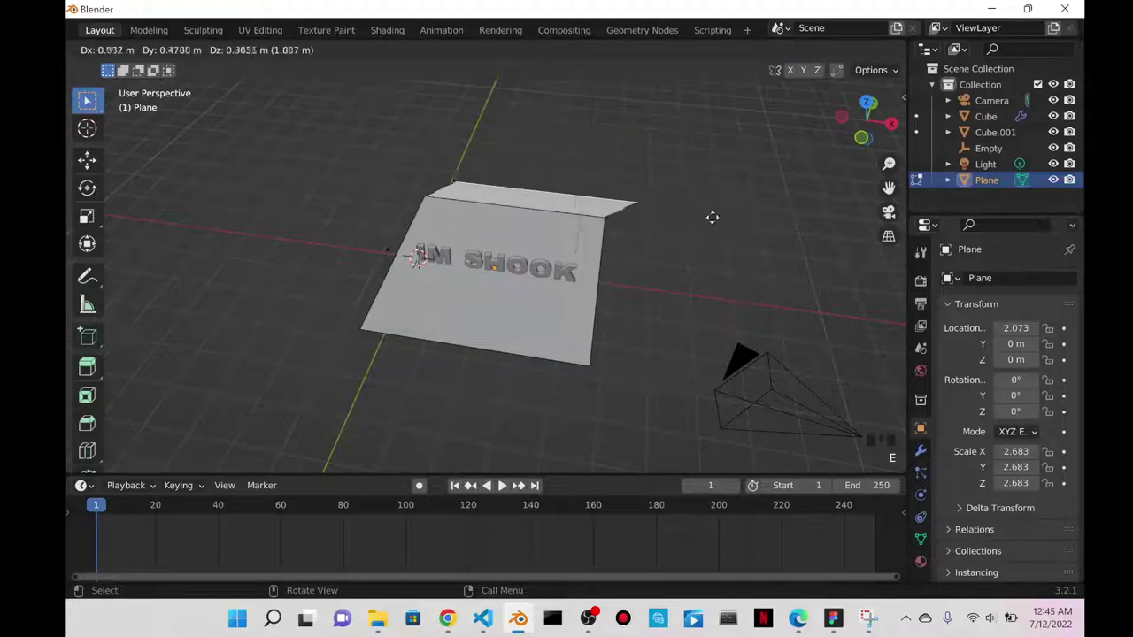
key(z)
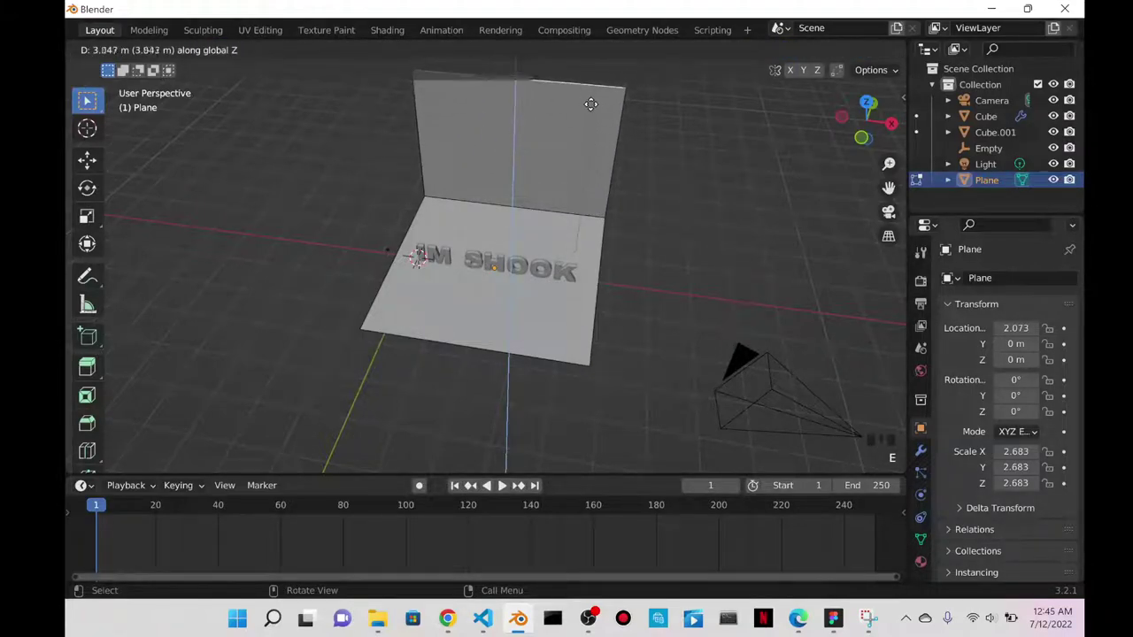
click(594, 99)
middle_drag(594, 167, 593, 203)
key(Tab)
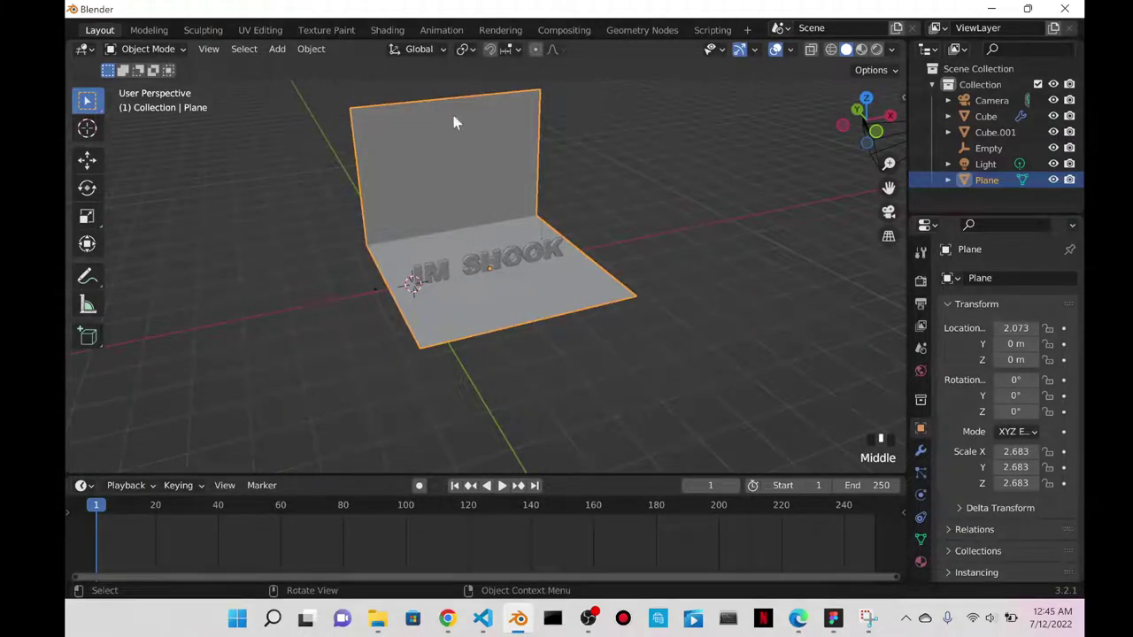
- Stretch the backdrop plane along X to a scale of about 5.53
click(161, 51)
click(168, 49)
key(s)
key(x)
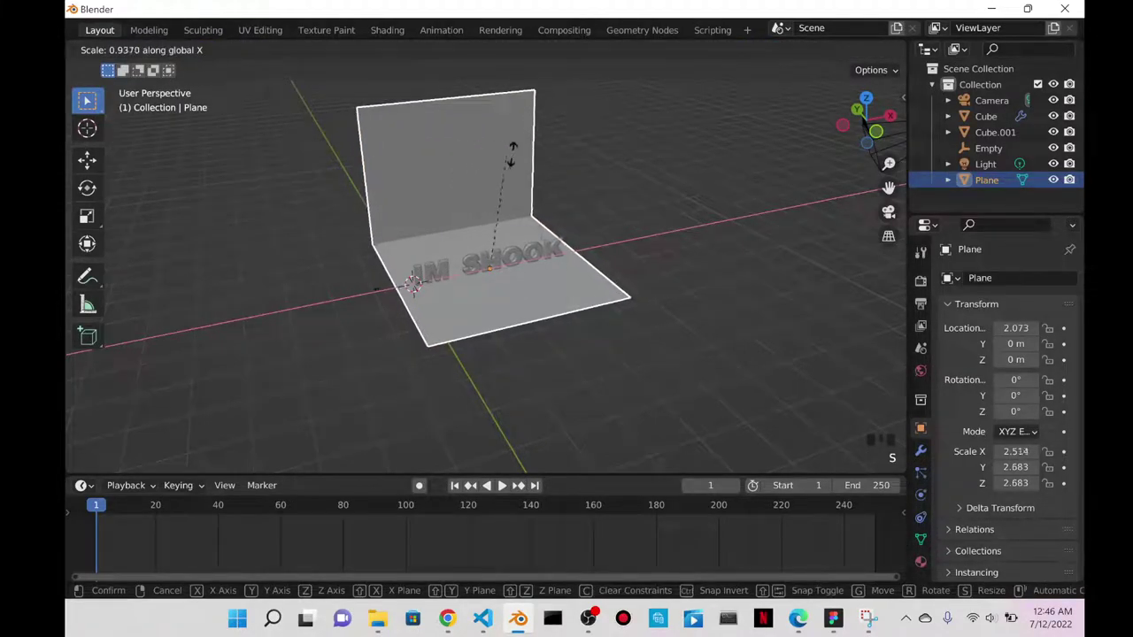
click(747, 210)
click(747, 211)
middle_drag(746, 211, 911, 375)
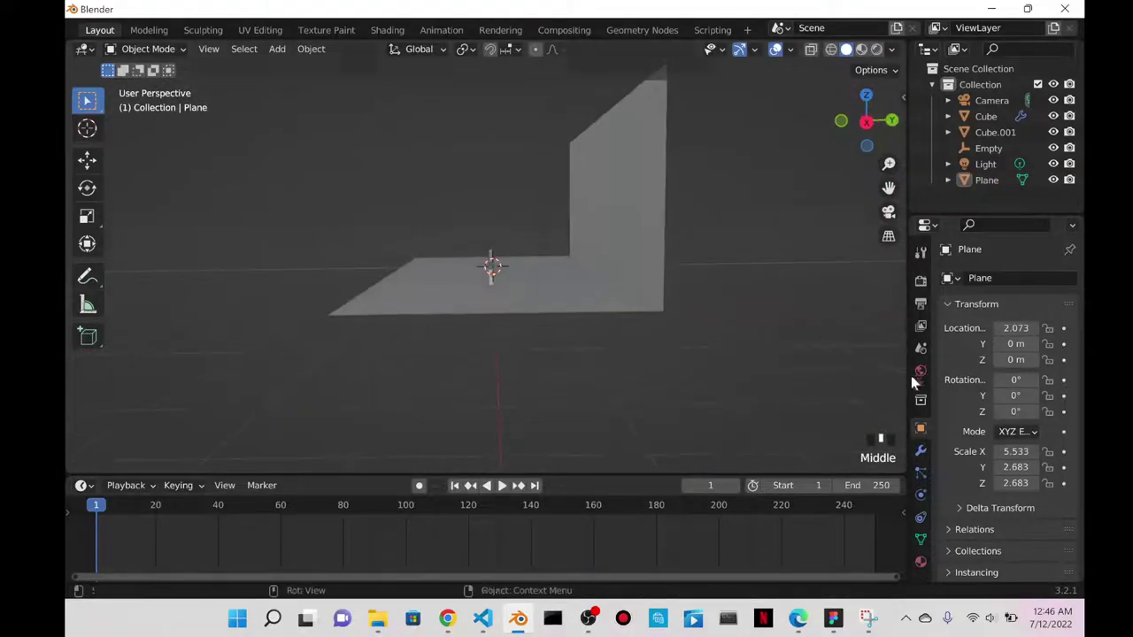
- Add a Bevel modifier to the backdrop with an amount of 0.42 m and 31 segments
click(921, 450)
drag(908, 382, 723, 383)
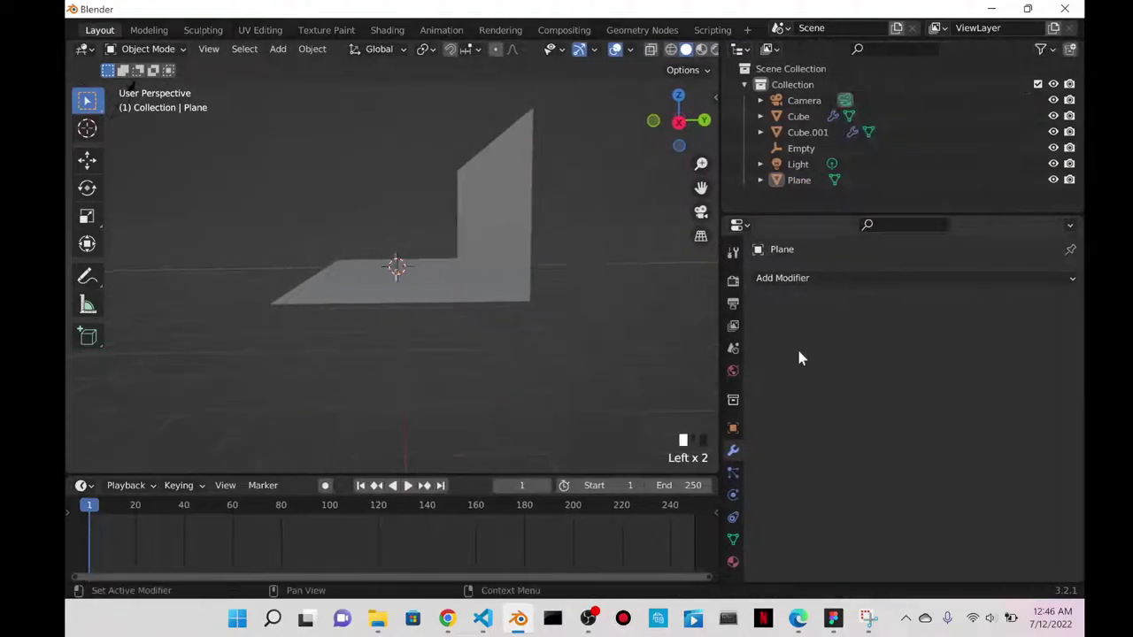
click(842, 276)
click(735, 342)
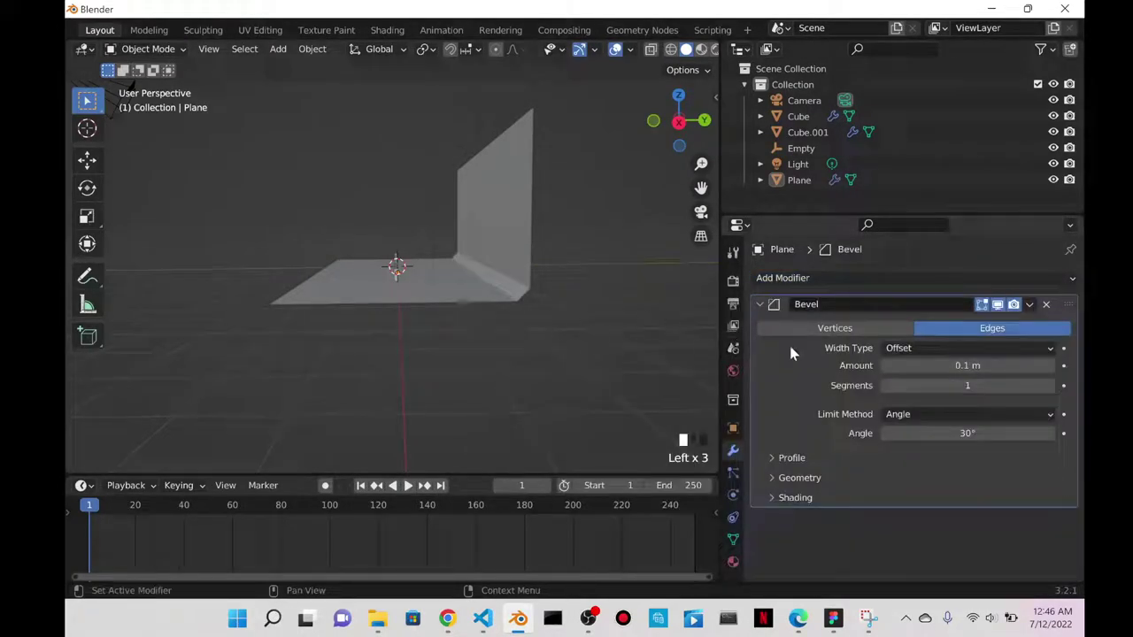
drag(915, 366, 992, 385)
- Shade the backdrop smooth and narrow the properties area to widen the 3D viewport
middle_drag(425, 317, 512, 221)
right_click(509, 213)
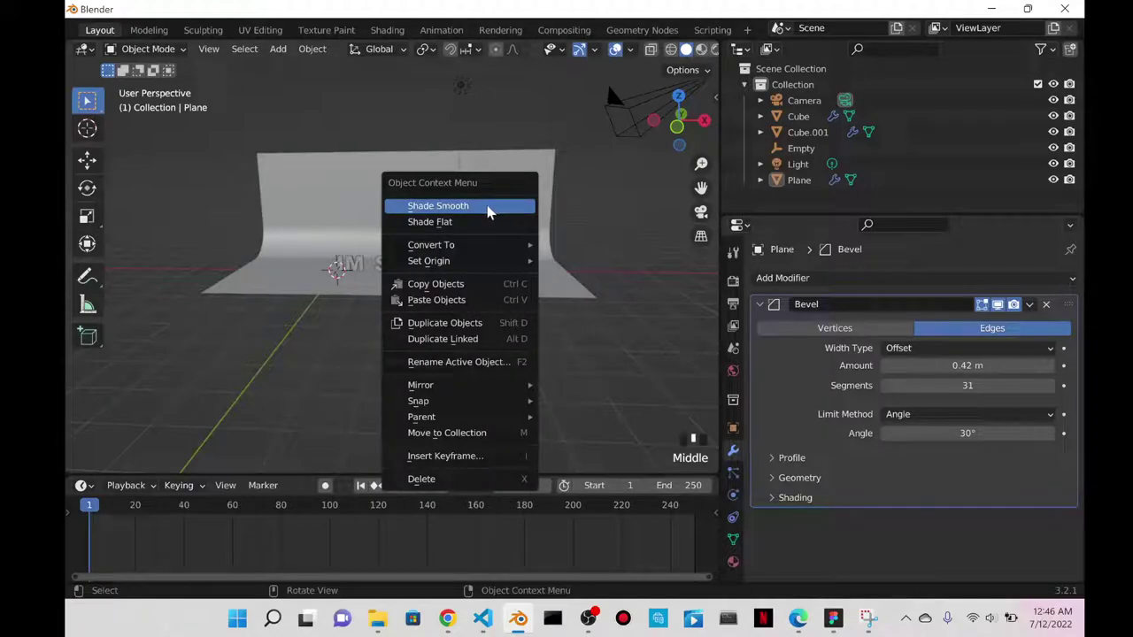
click(486, 205)
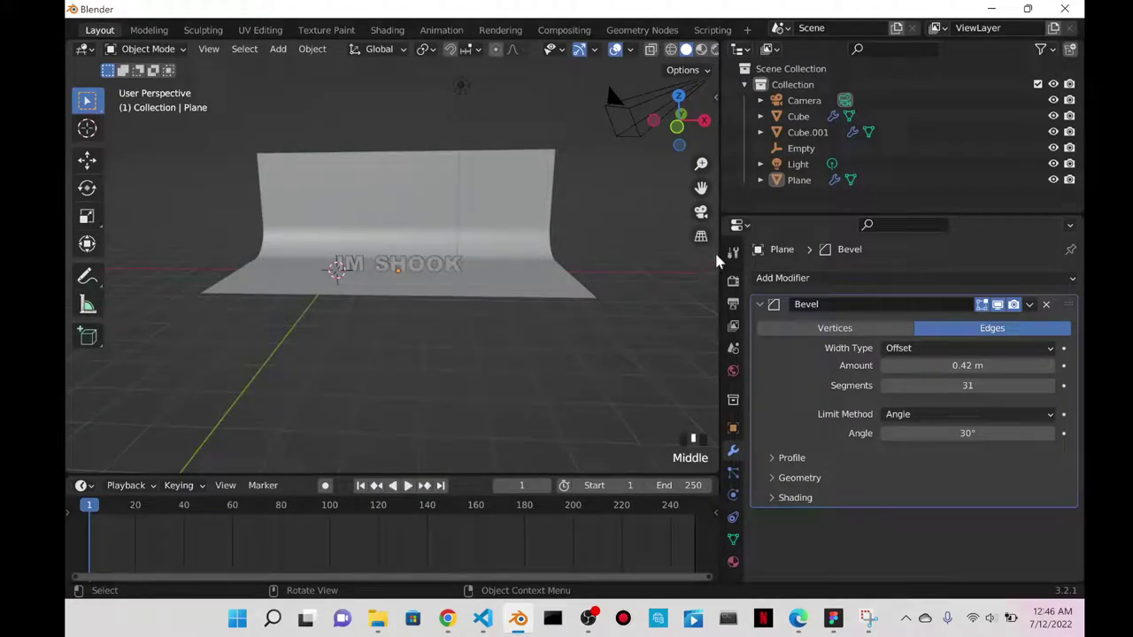
drag(718, 259, 941, 257)
- Create a new material on the backdrop plane with a pure white base color, FFFFFF
scroll(769, 230, down, 3)
shift+middle_drag(769, 220, 700, 243)
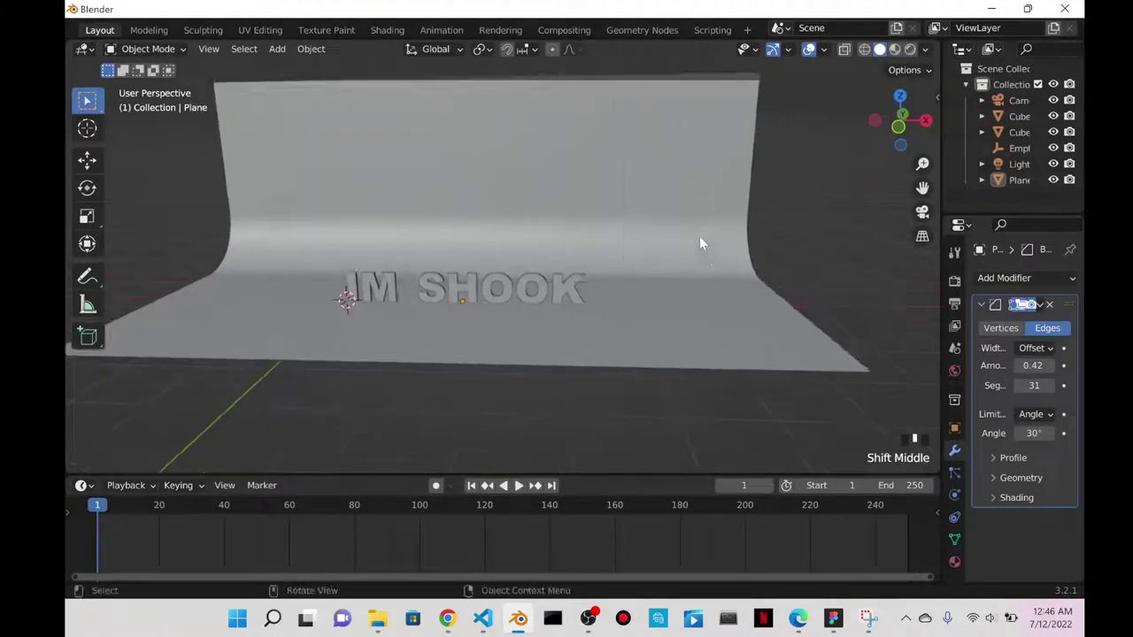
click(699, 251)
click(954, 561)
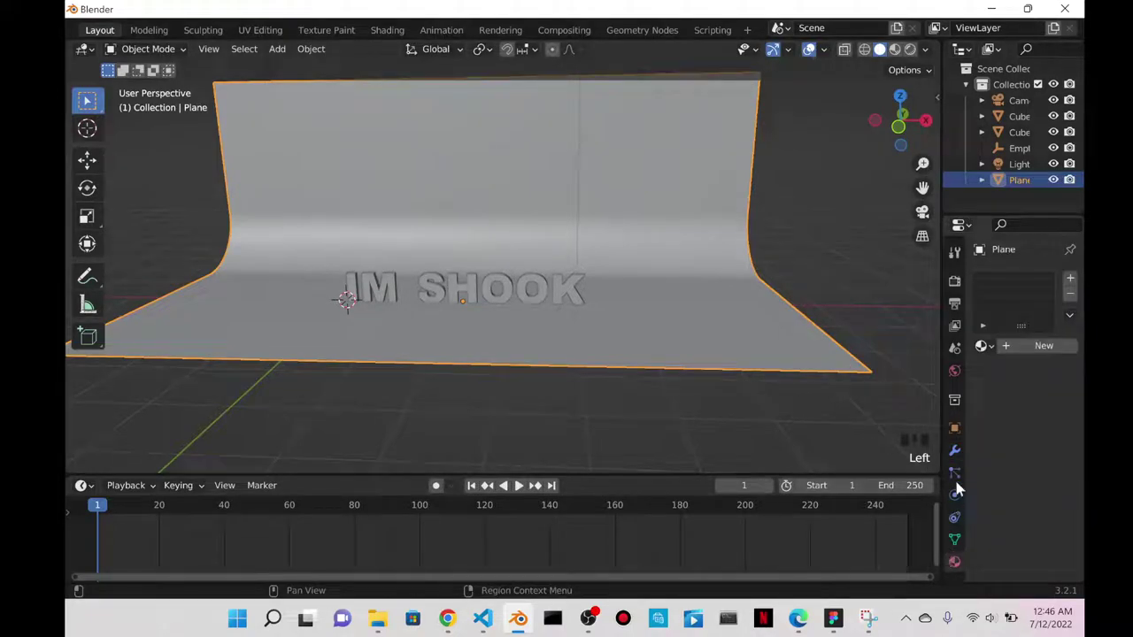
drag(941, 360, 835, 356)
click(969, 345)
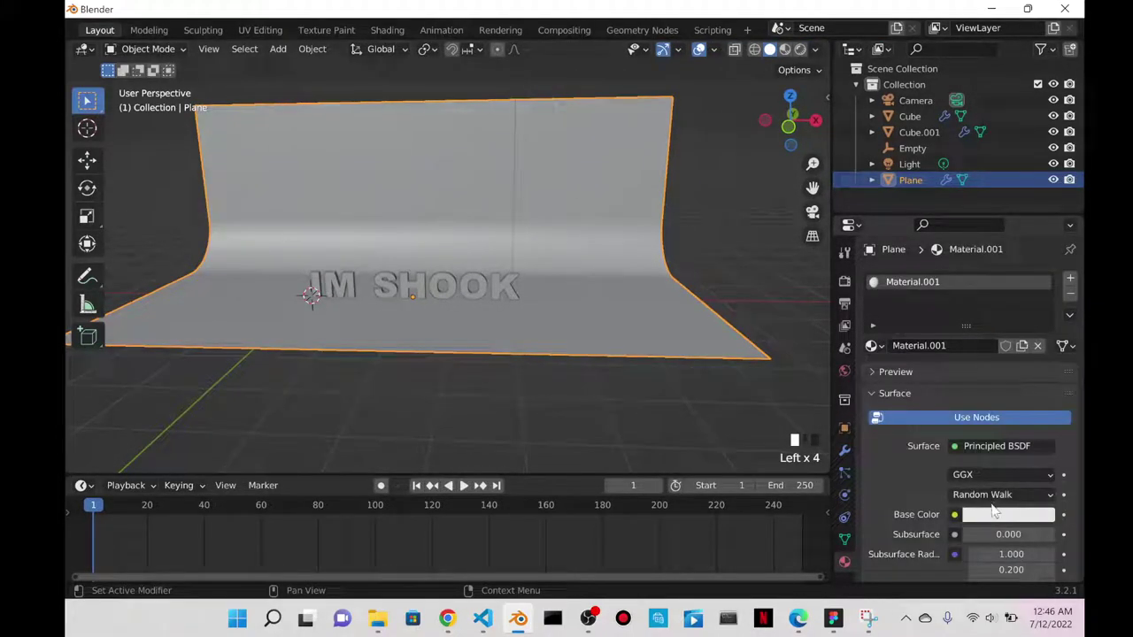
click(991, 515)
drag(1042, 297, 1041, 285)
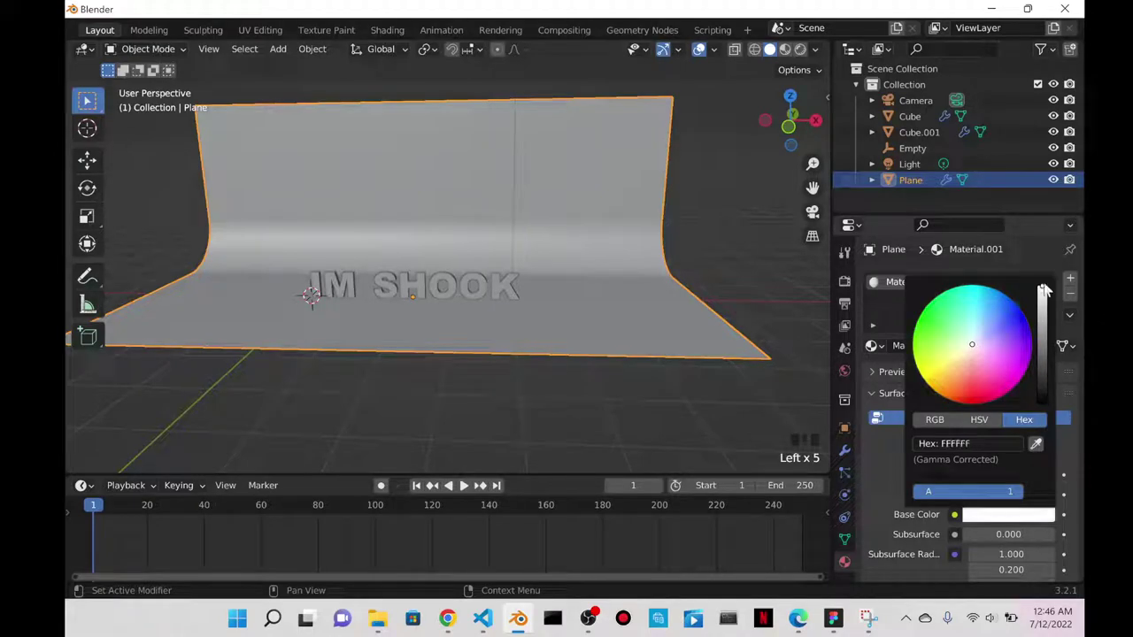
click(740, 130)
- Show the viewport in rendered shading and change the point light to a sun with a strength of 3
click(799, 50)
scroll(478, 265, up, 3)
scroll(465, 167, down, 7)
click(475, 160)
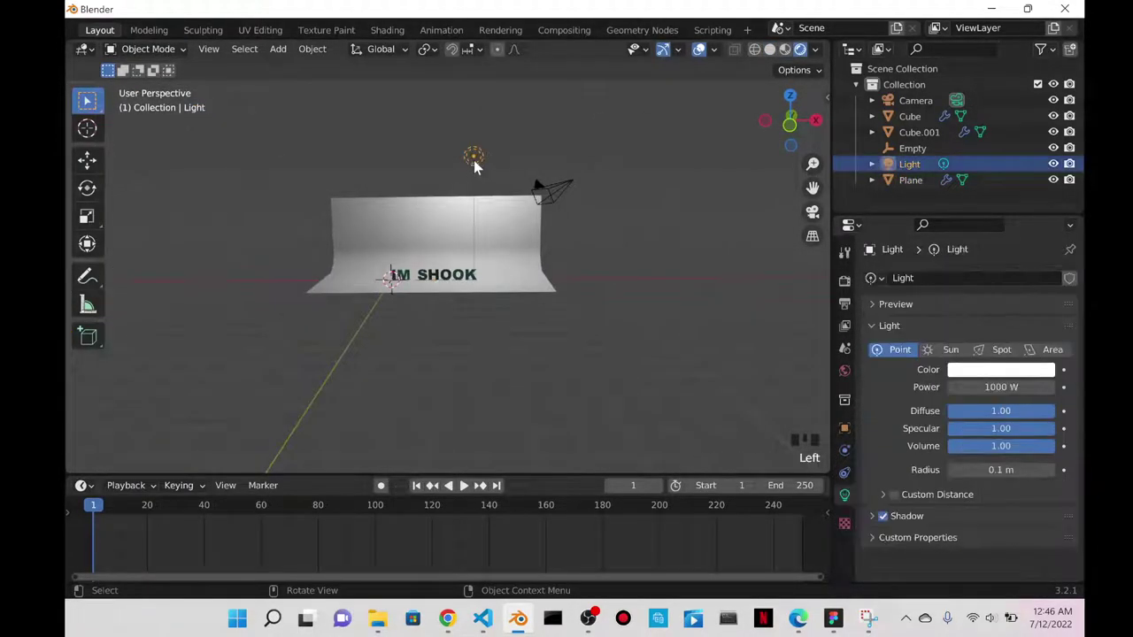
click(949, 350)
click(967, 387)
text(3)
click(970, 401)
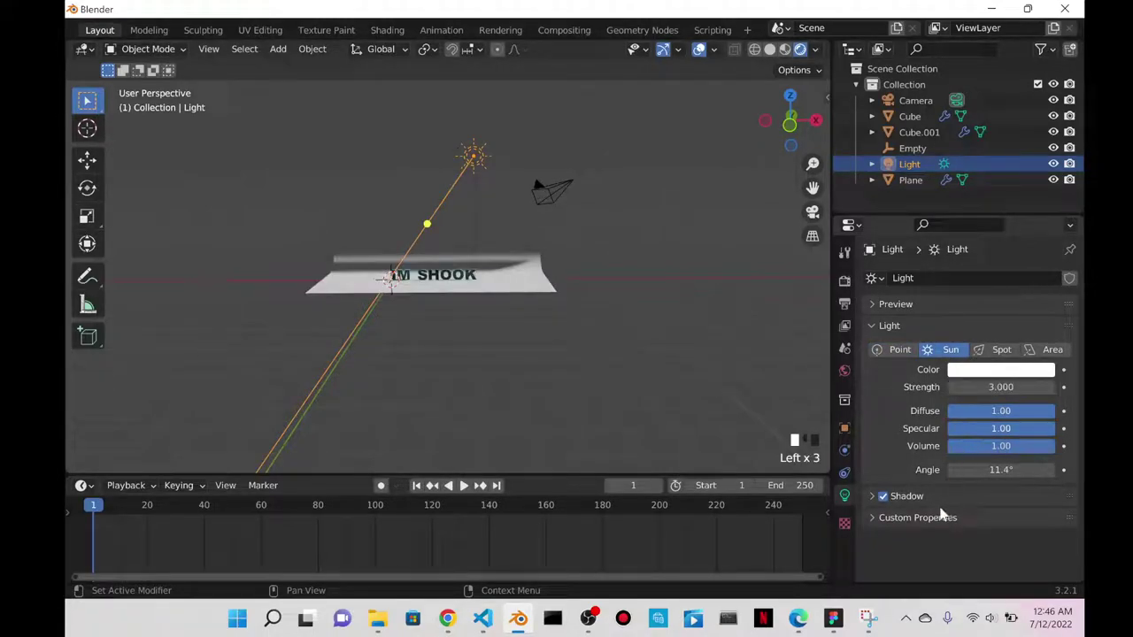
- Turn off shadows for the sun light
click(896, 497)
click(882, 496)
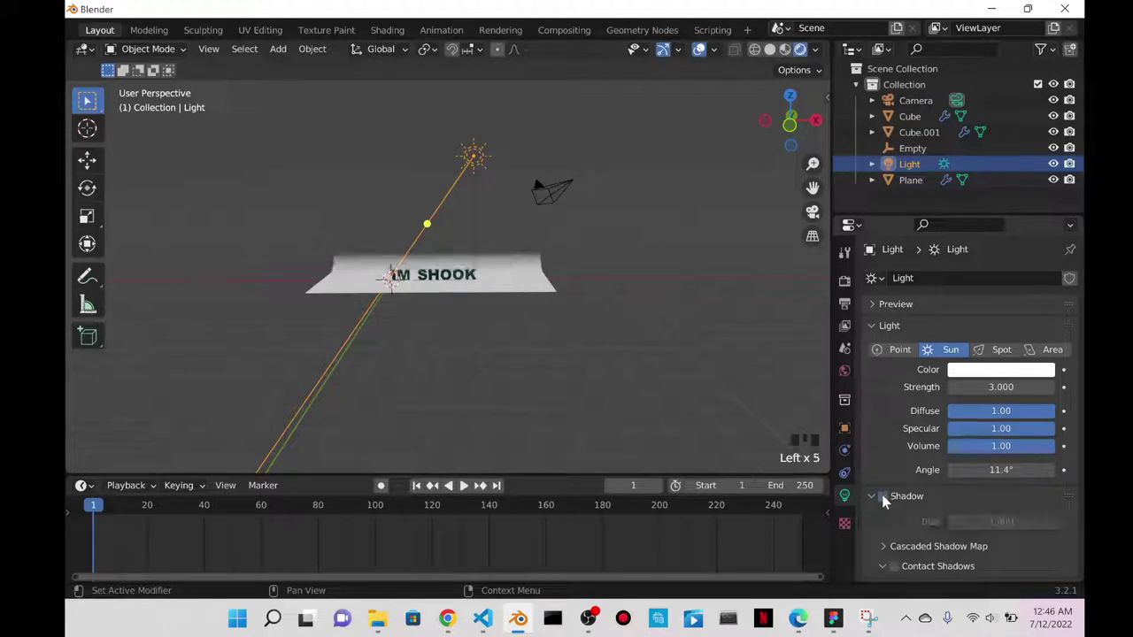
click(871, 496)
- Move the sun light along Y to the front of the backdrop and rotate it to light the text
middle_drag(531, 283, 700, 316)
key(g)
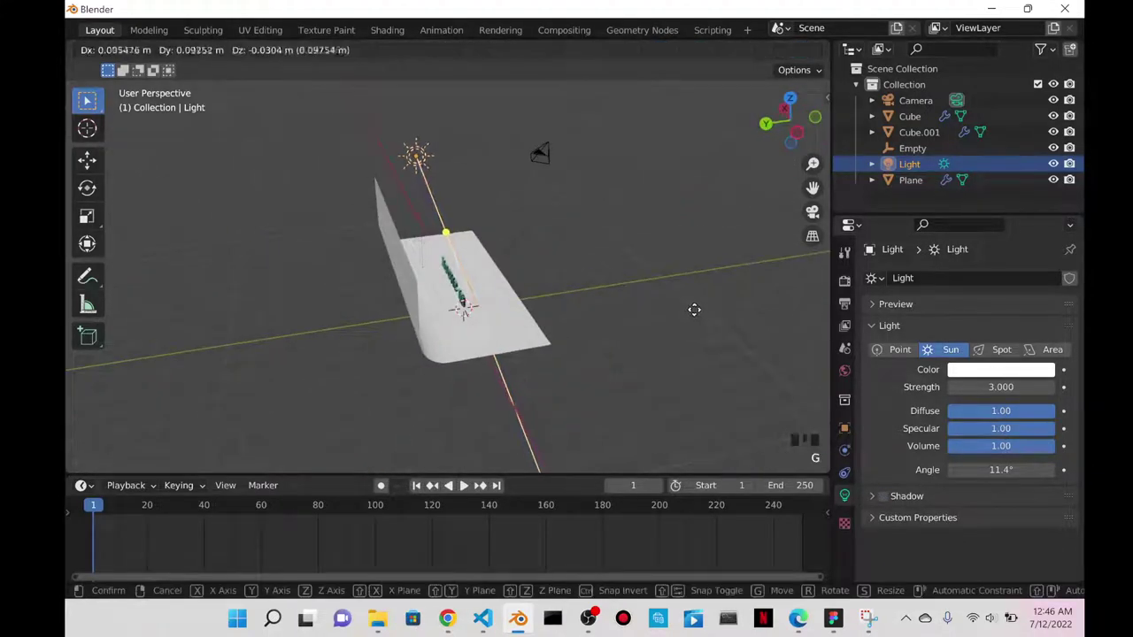
key(y)
click(129, 307)
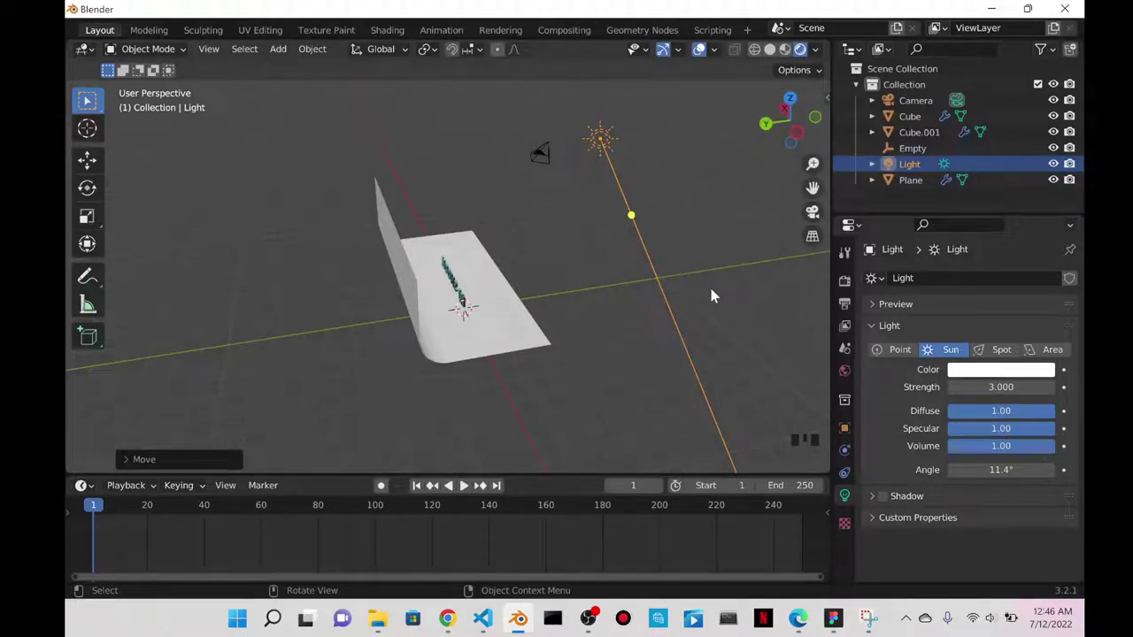
key(r)
click(582, 328)
middle_drag(460, 318, 389, 301)
scroll(425, 310, up, 7)
scroll(424, 314, up, 2)
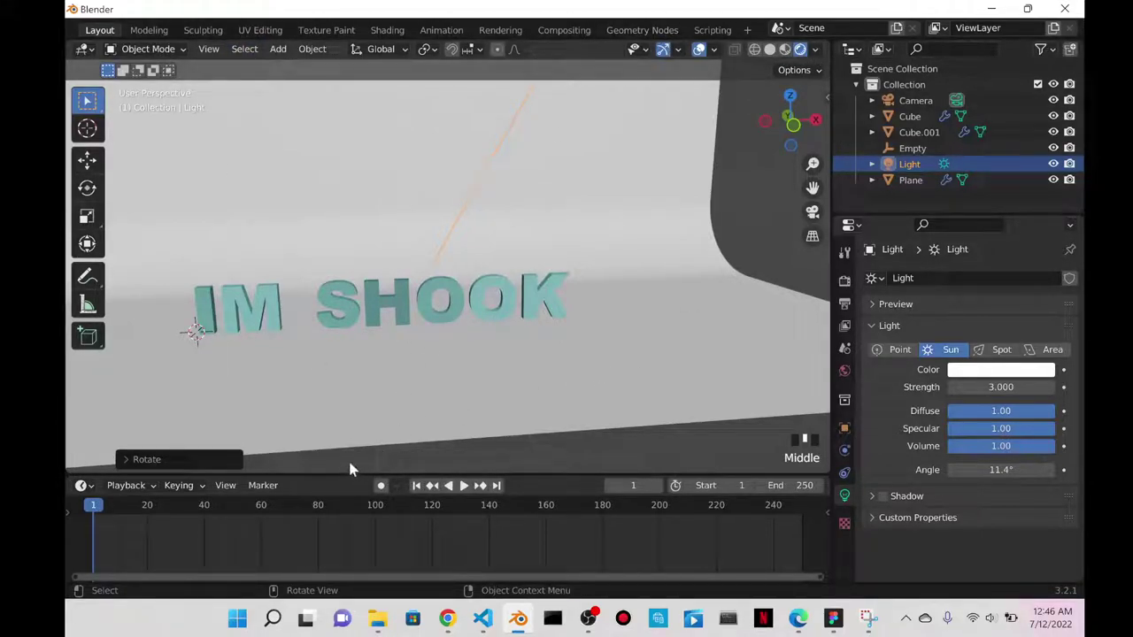
- Enlarge the timeline and select the empty beside the text together with the backdrop plane
drag(351, 476, 351, 440)
scroll(518, 247, down, 3)
middle_drag(518, 248, 283, 263)
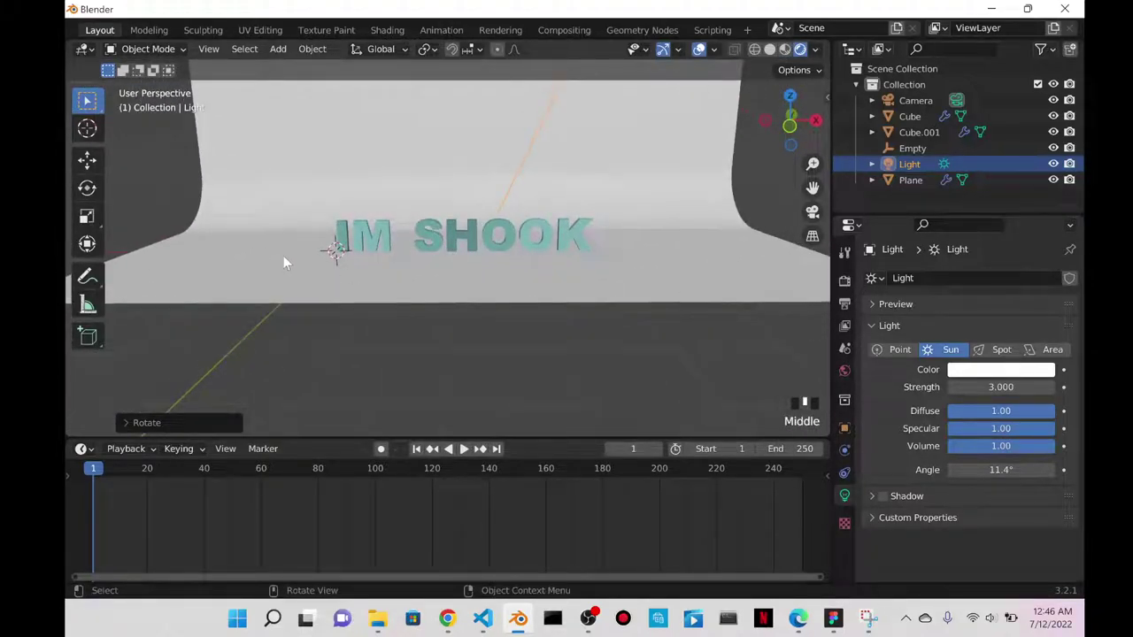
click(286, 255)
shift+click(288, 258)
middle_drag(409, 293, 427, 317)
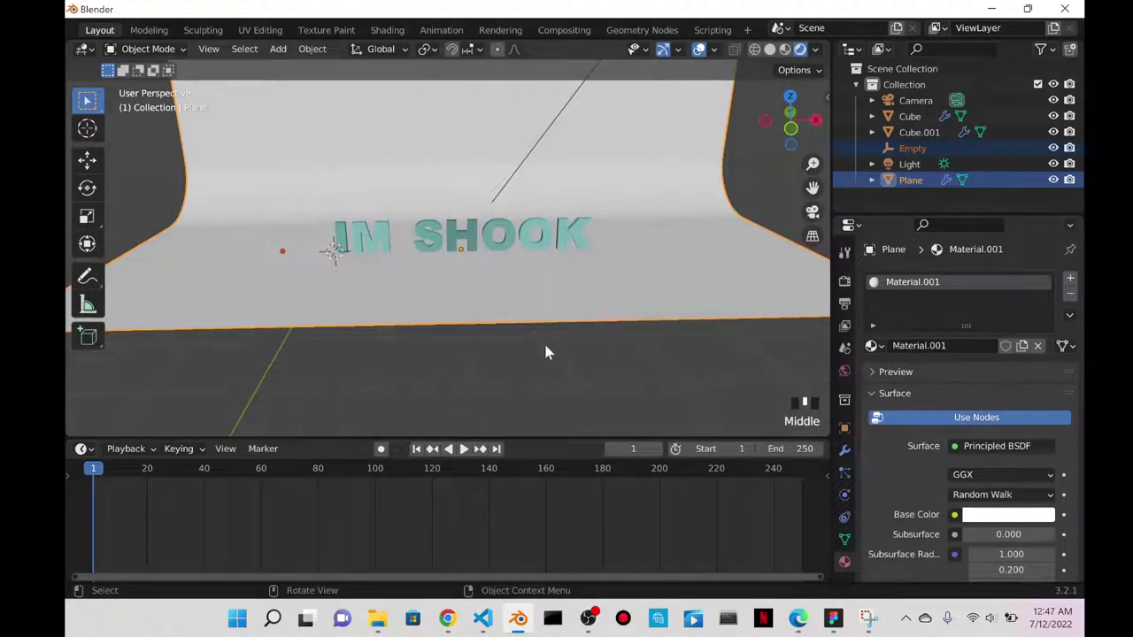
middle_drag(546, 349, 537, 333)
- Set the animation's end frame to 80 and show the transform values in the viewport
double_click(801, 449)
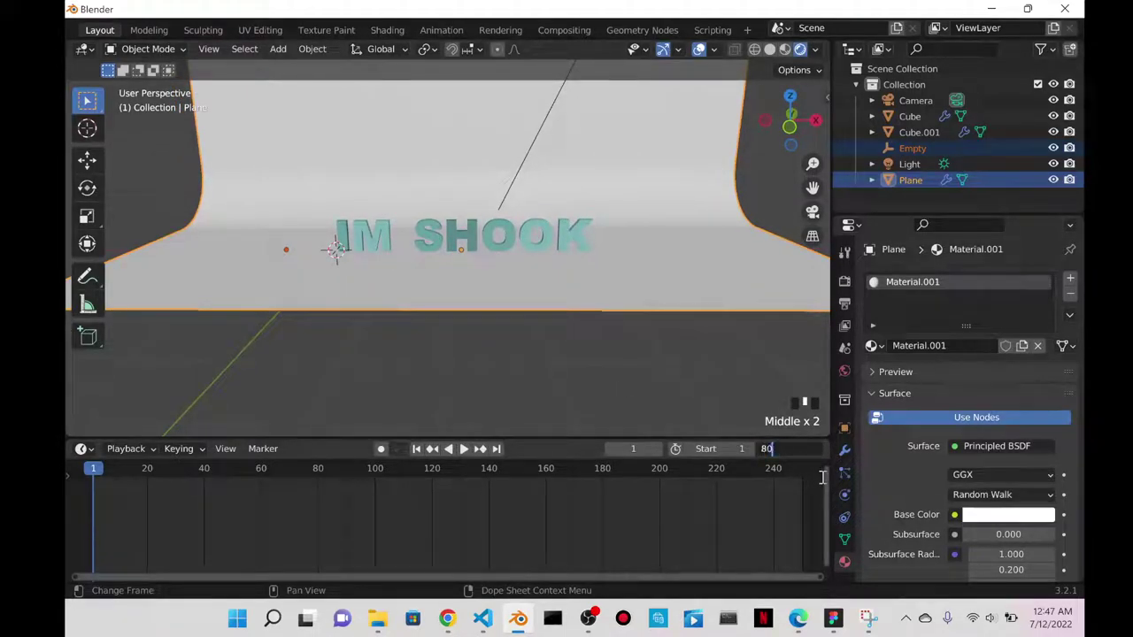
key(Return)
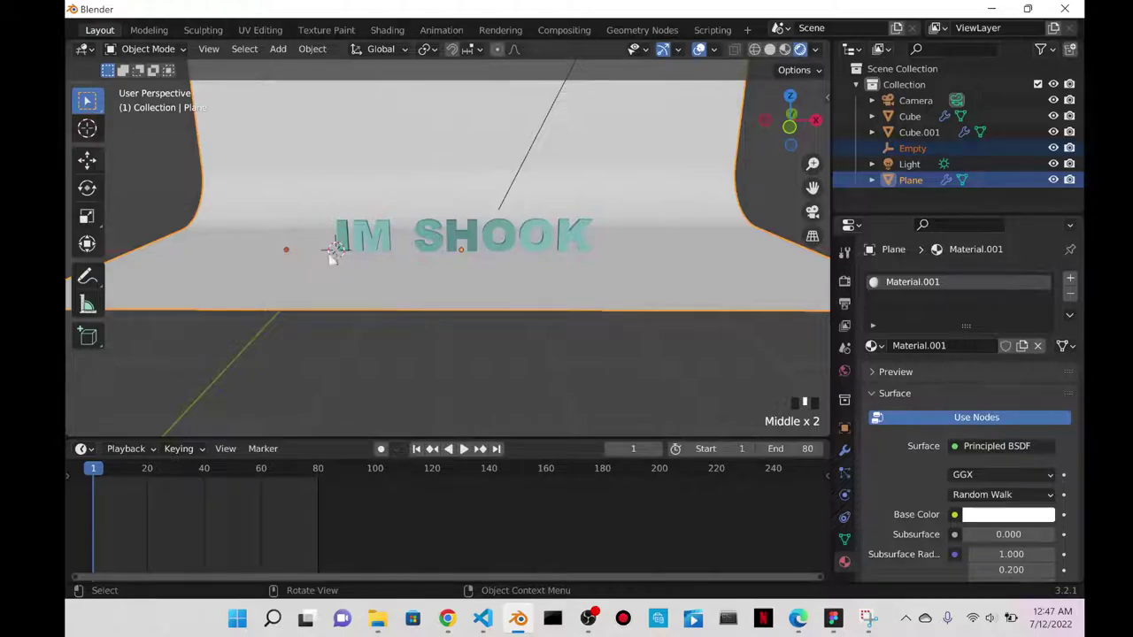
key(n)
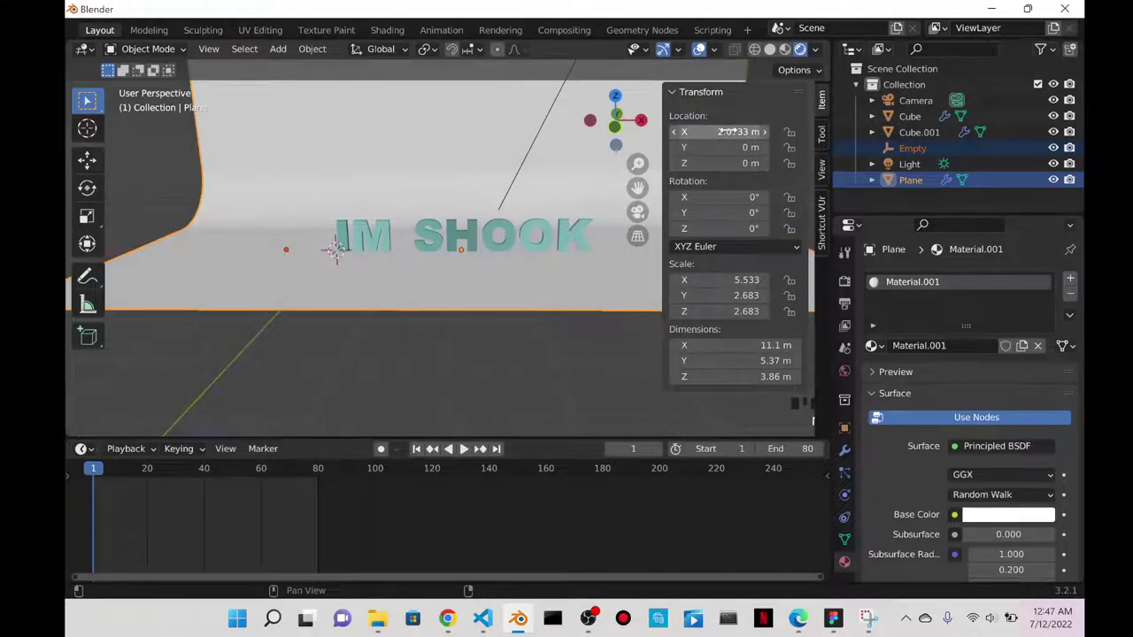
- Select only the empty, move it along X to about -1.34 m, and keyframe its location at frame 1
key(g)
click(304, 239)
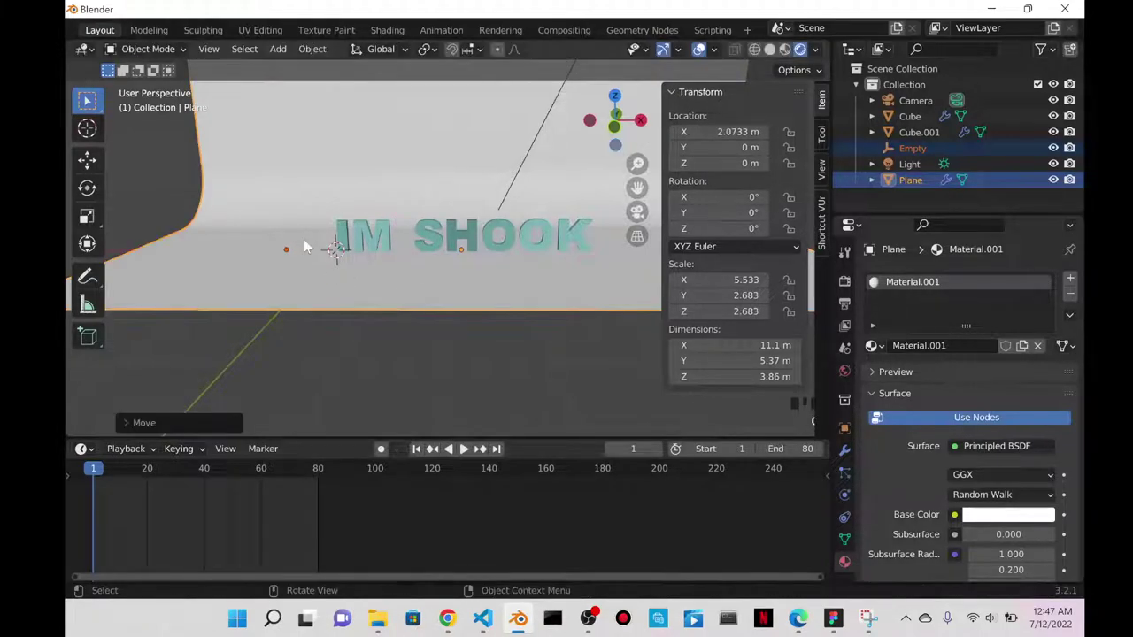
click(944, 148)
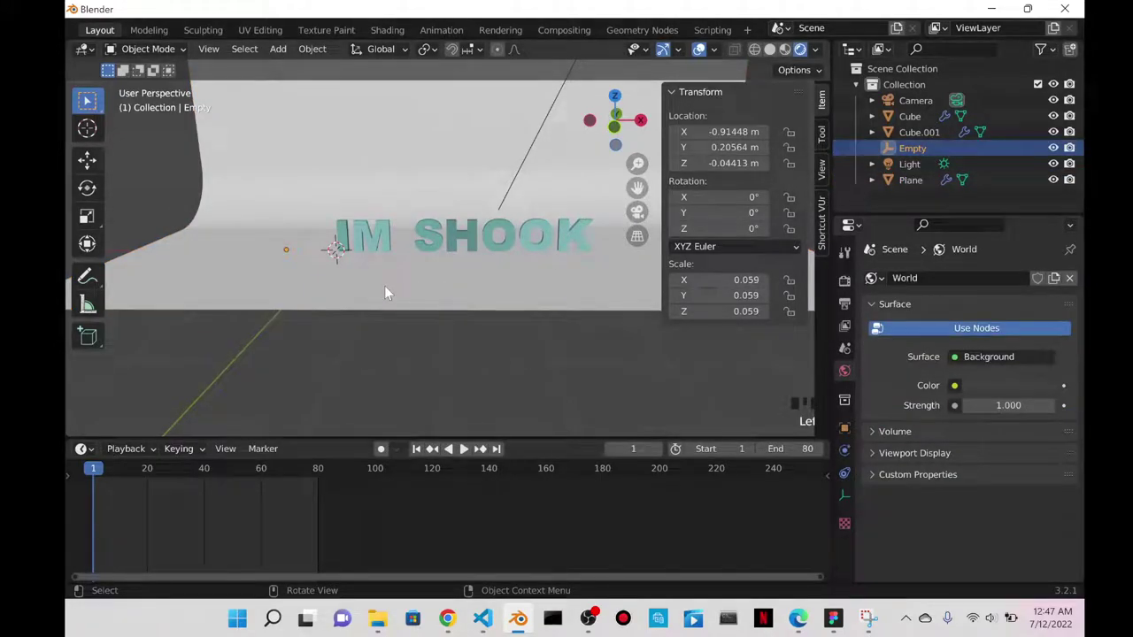
key(g)
key(x)
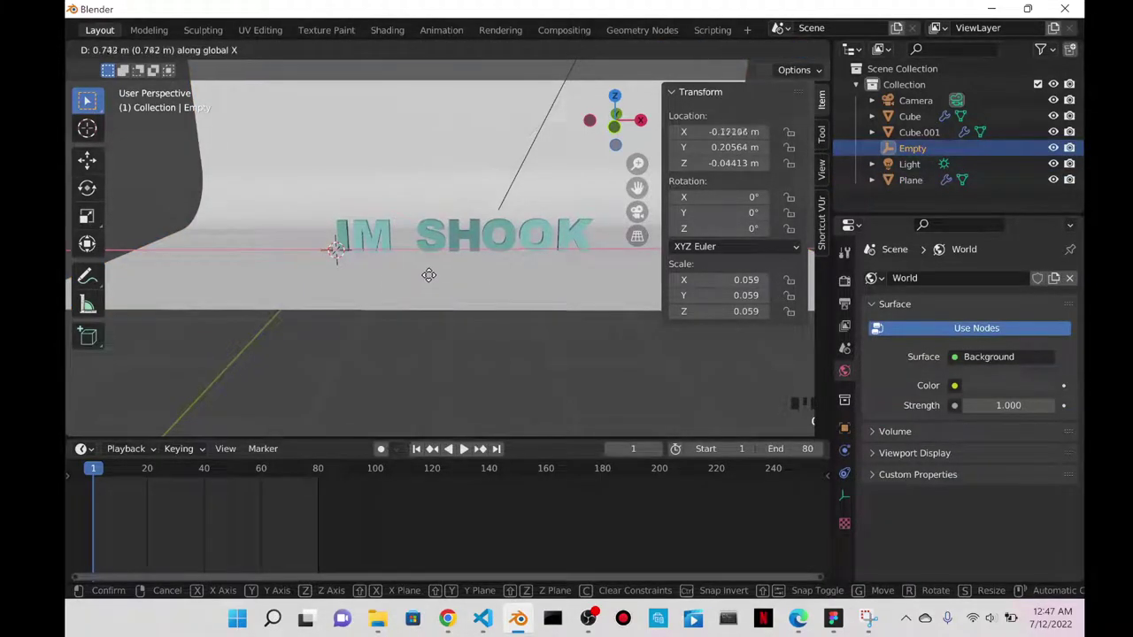
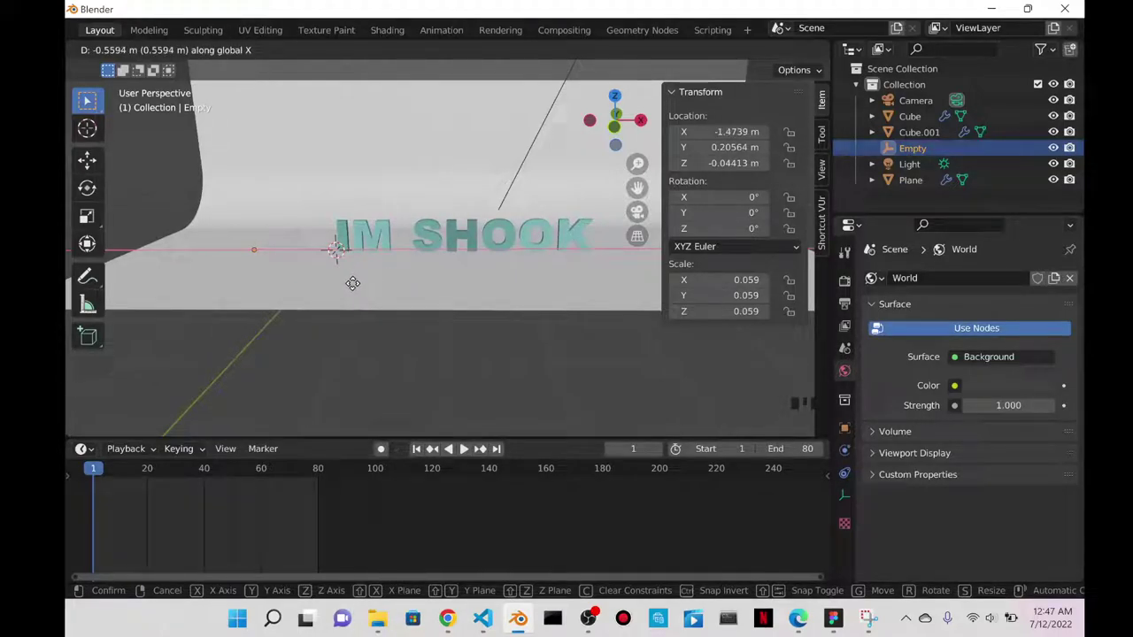
click(360, 283)
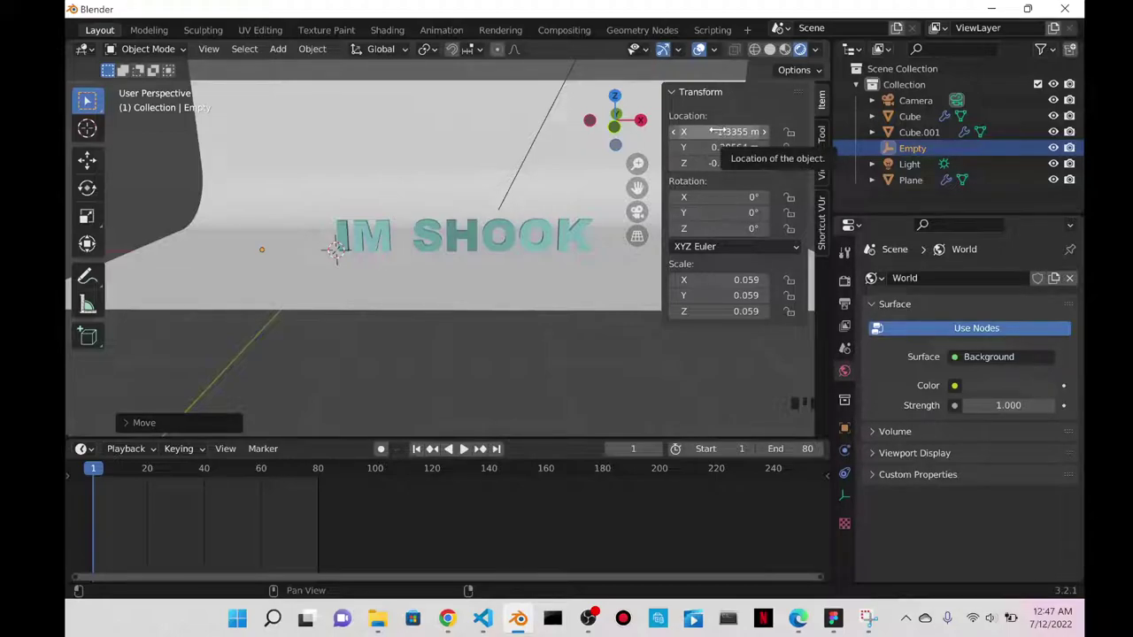
key(i)
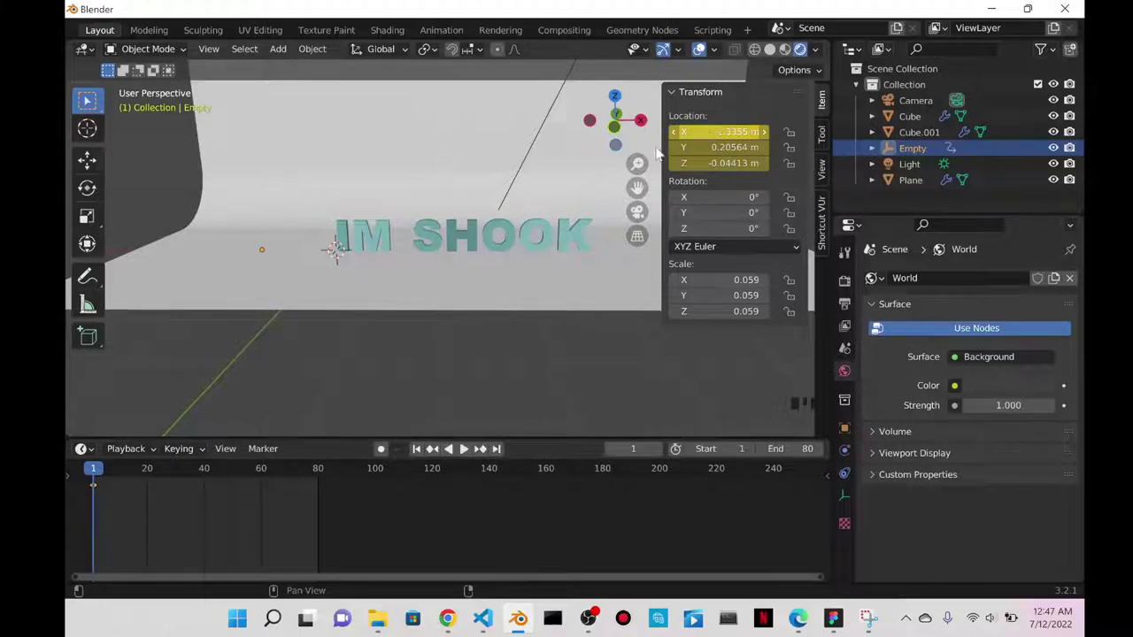
- Play and scrub the animation, and return the playhead to frame 1
key(space)
drag(161, 528, 86, 480)
key(space)
drag(249, 466, 94, 479)
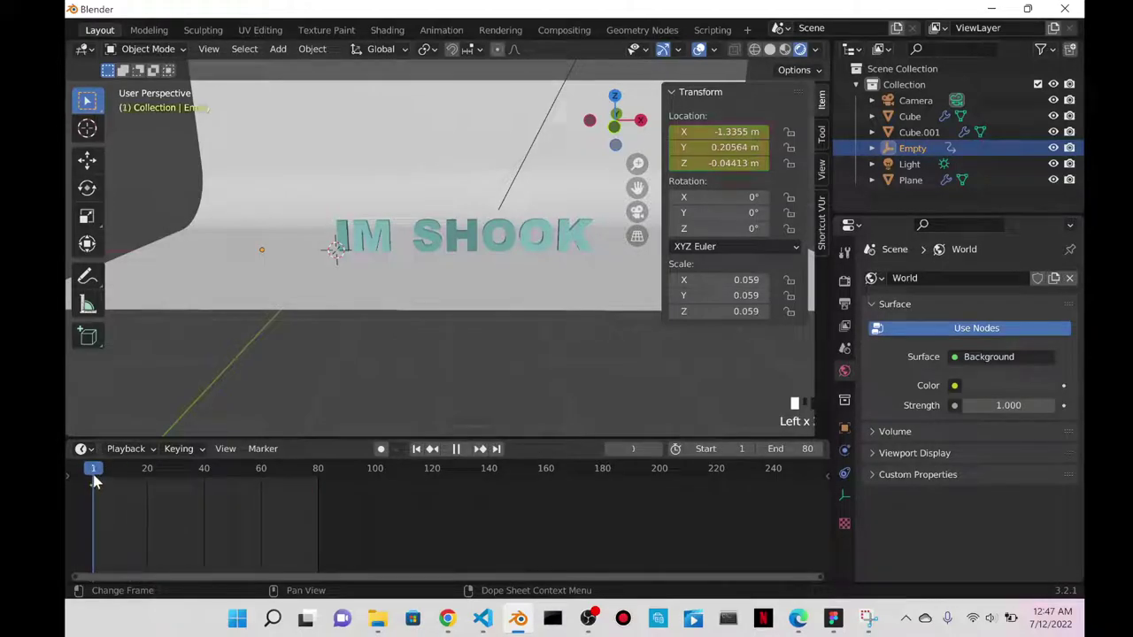
key(space)
click(779, 448)
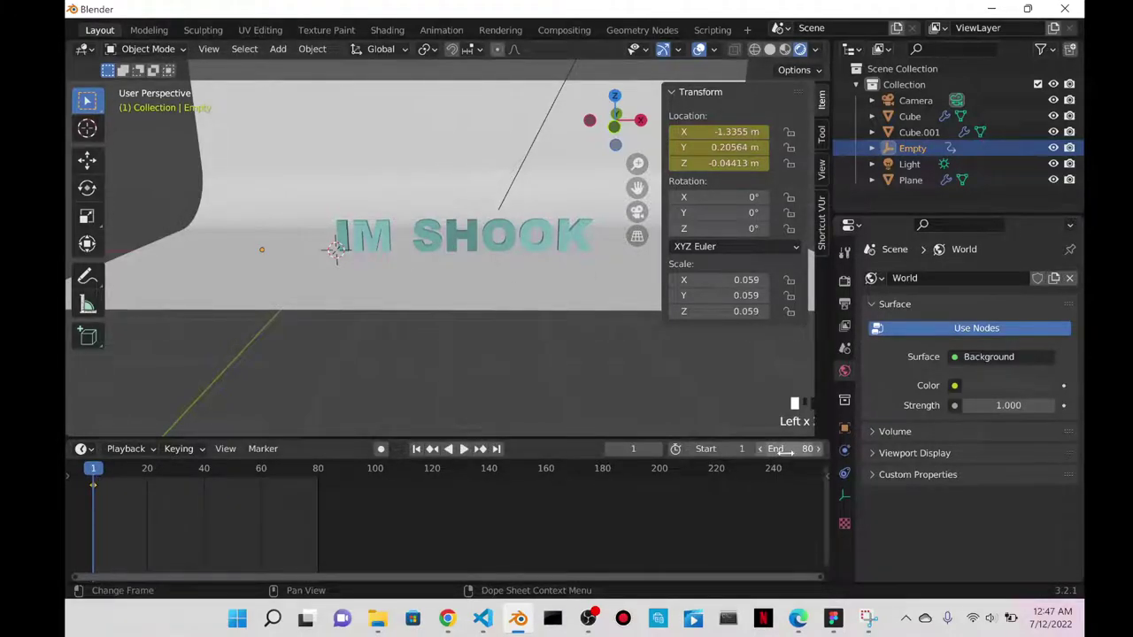
- Set the current frame to 40
click(351, 496)
drag(95, 470, 200, 483)
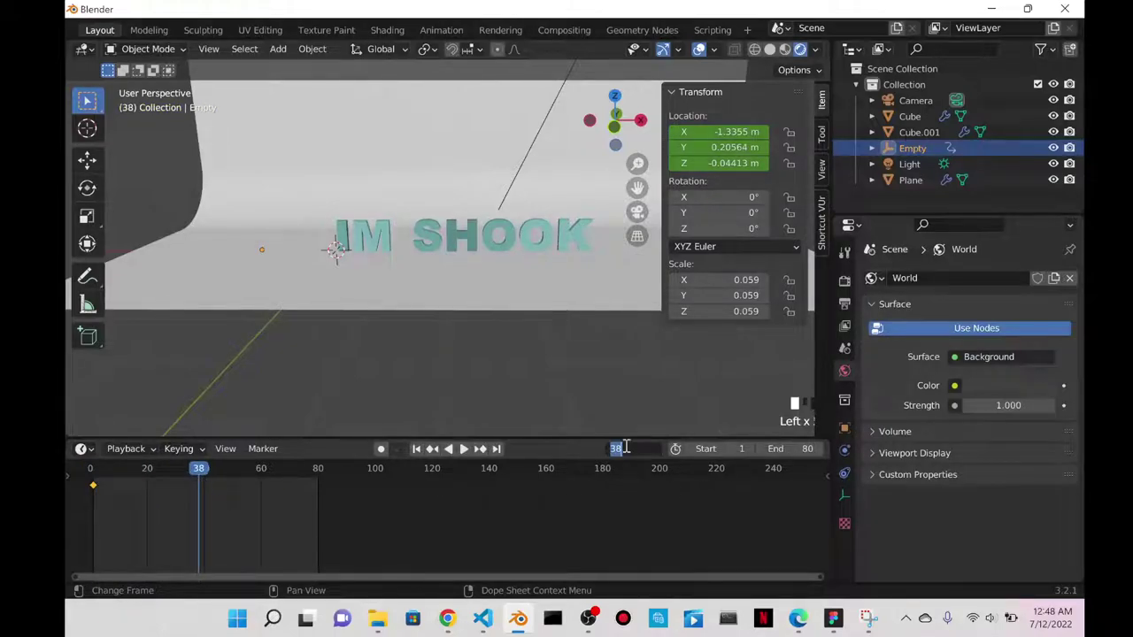
text(40)
key(Return)
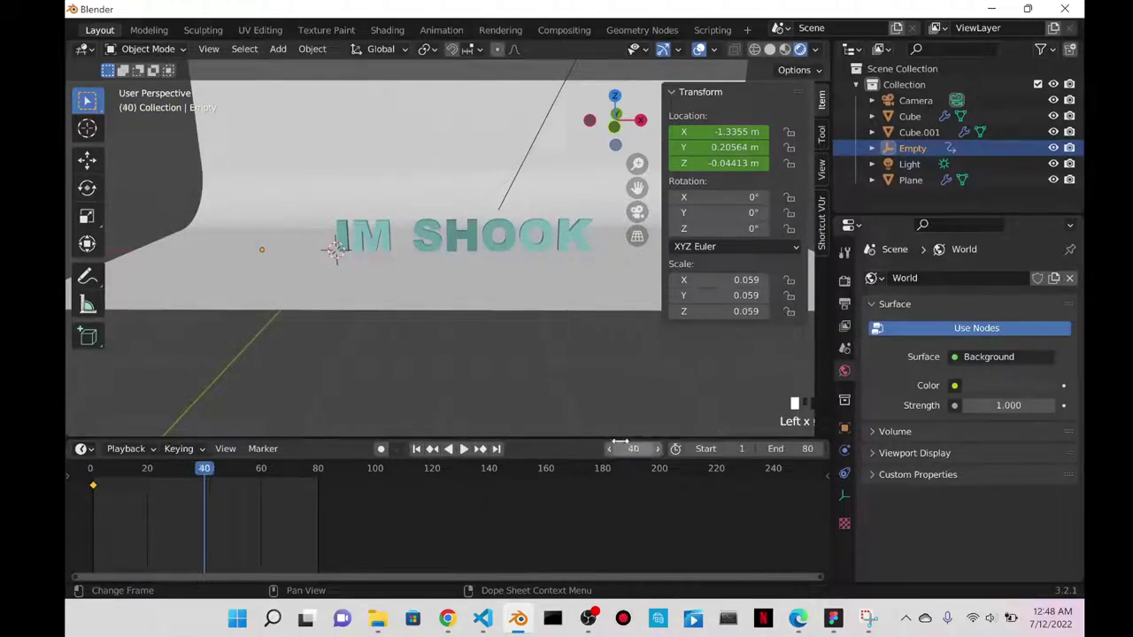
click(262, 253)
key(ctrl+z)
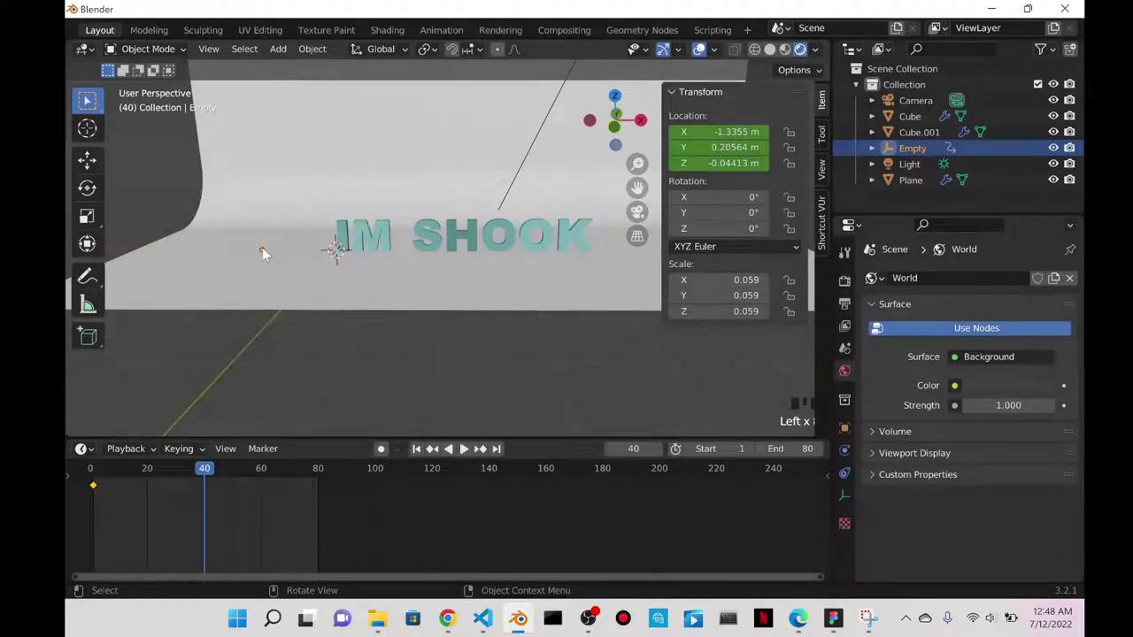
- Go to frame 80, move the empty to about X 3.97 m near the end of the text, and keyframe its location
scroll(475, 292, down, 2)
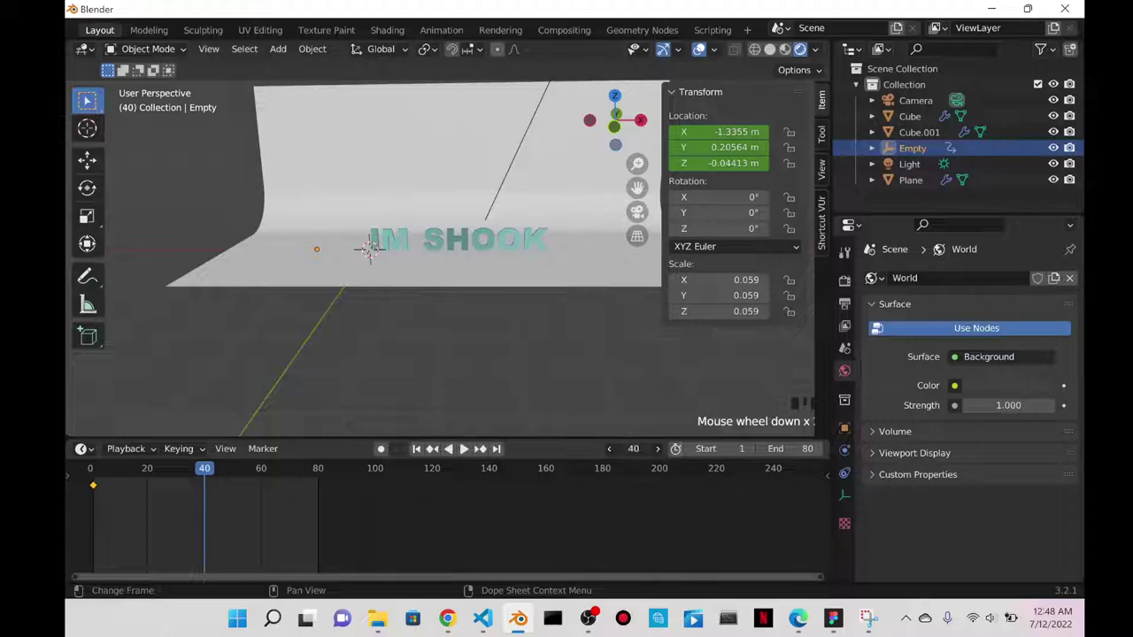
key(Return)
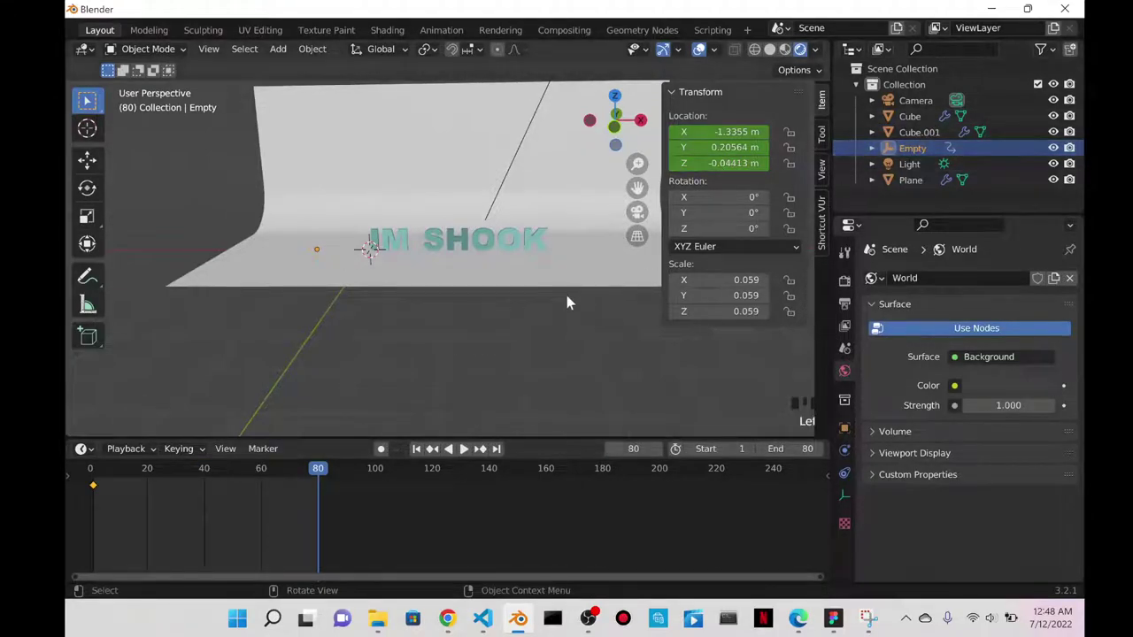
key(g)
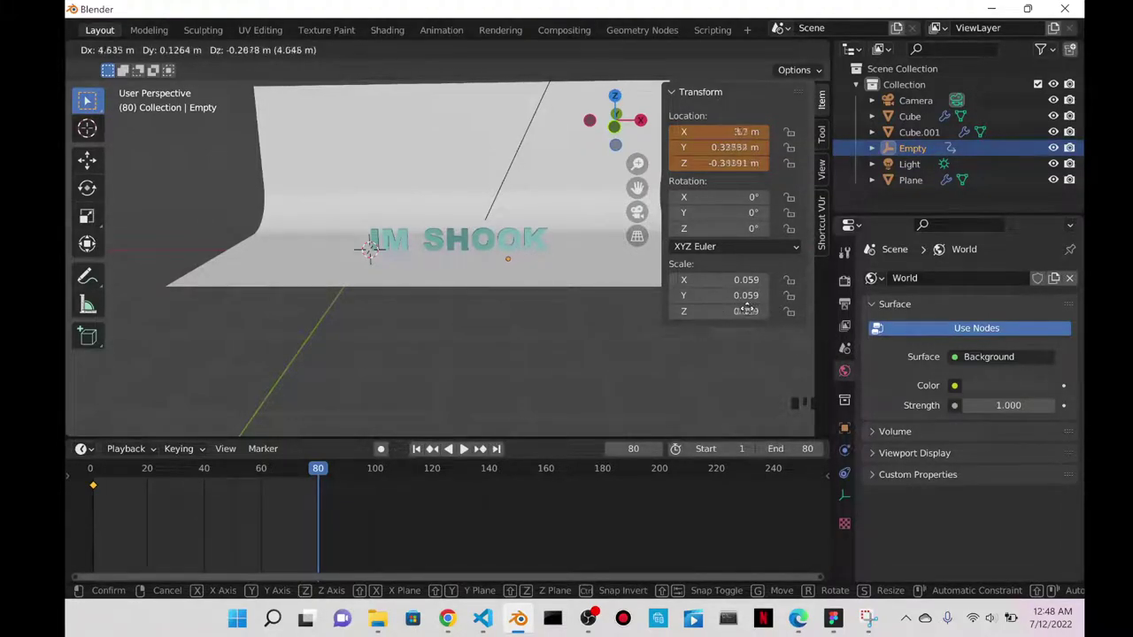
click(775, 307)
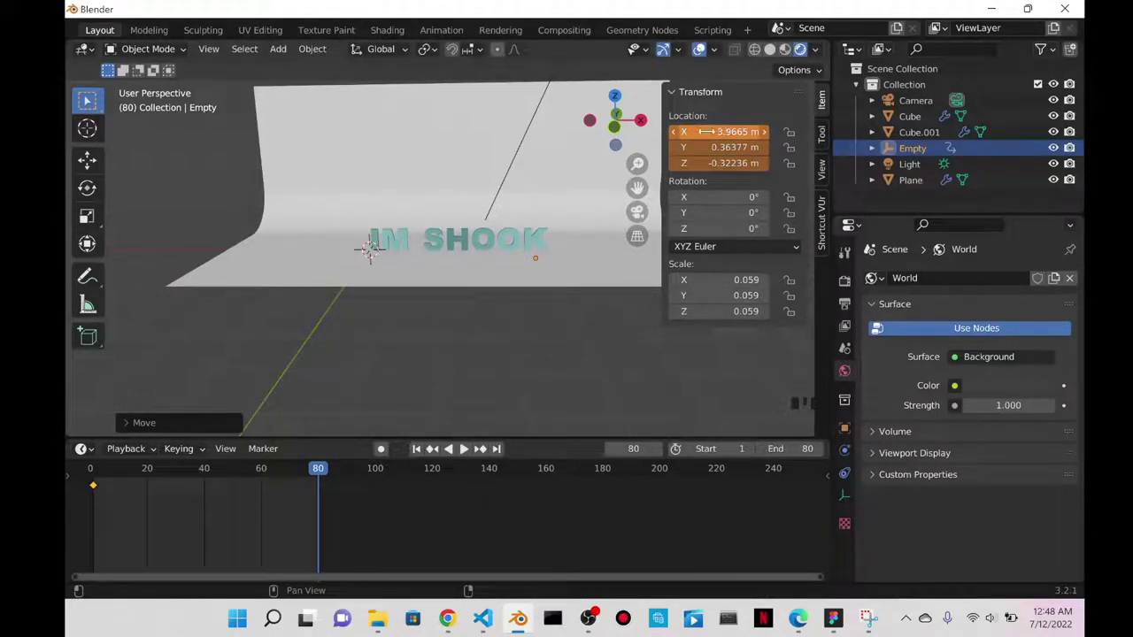
key(i)
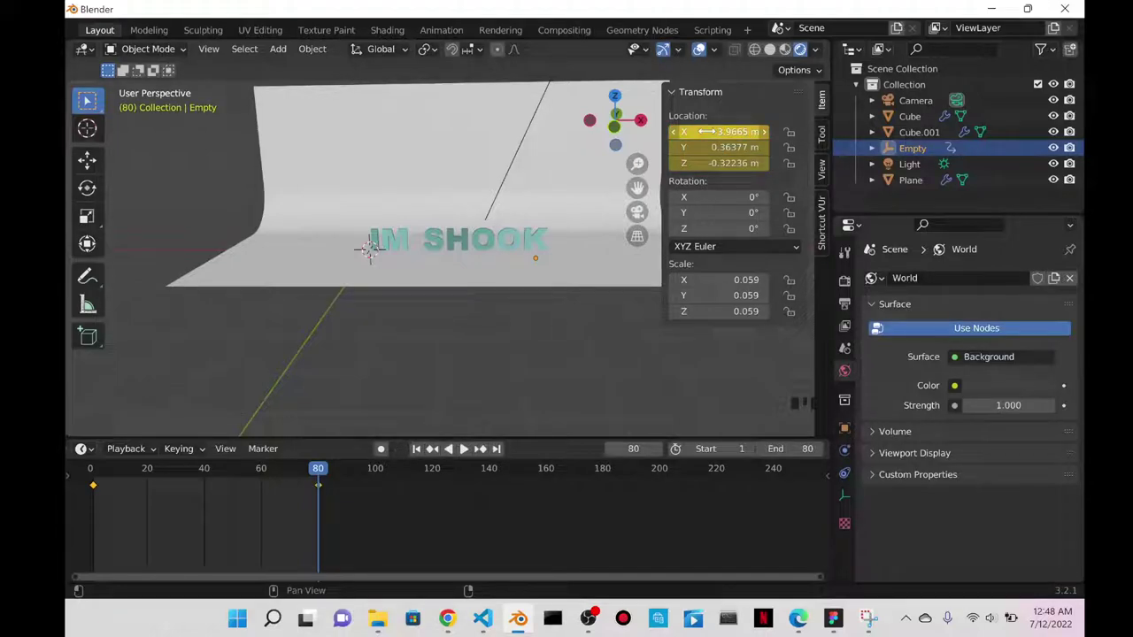
- Play and scrub the animation to examine up close how the letters react to the moving empty
click(272, 522)
click(357, 526)
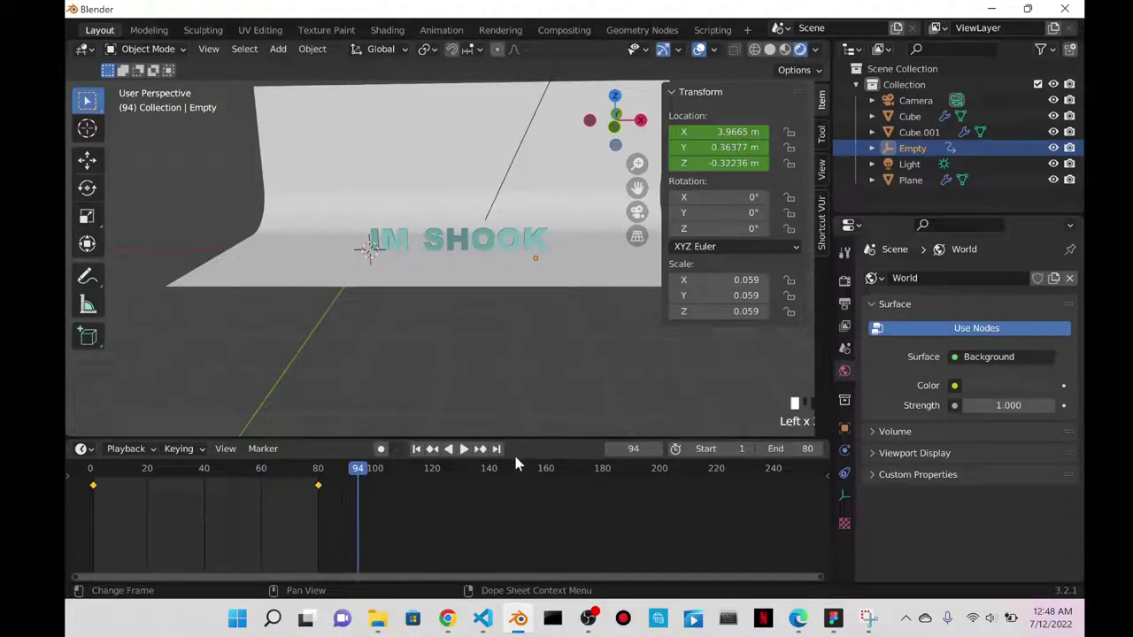
click(465, 450)
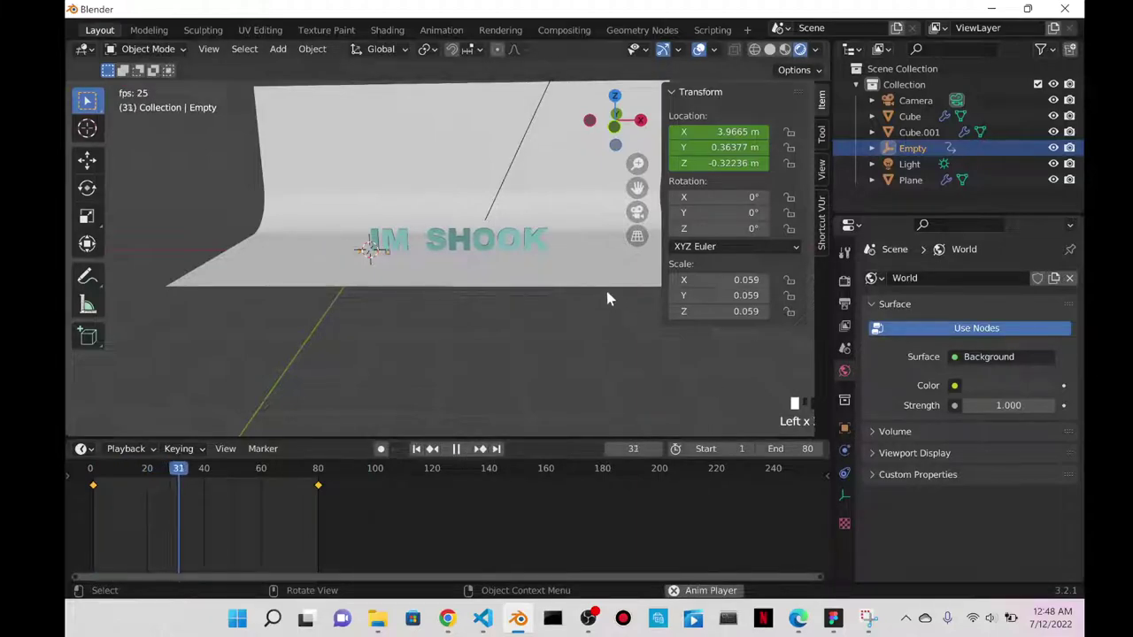
scroll(607, 289, up, 2)
shift+middle_drag(622, 326, 524, 362)
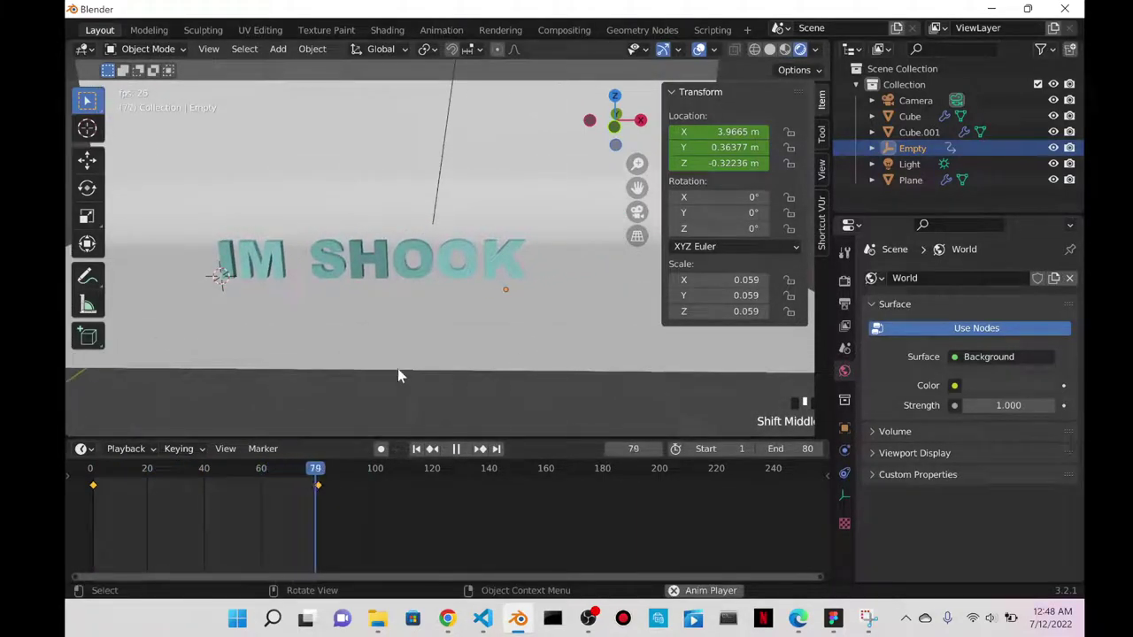
click(456, 449)
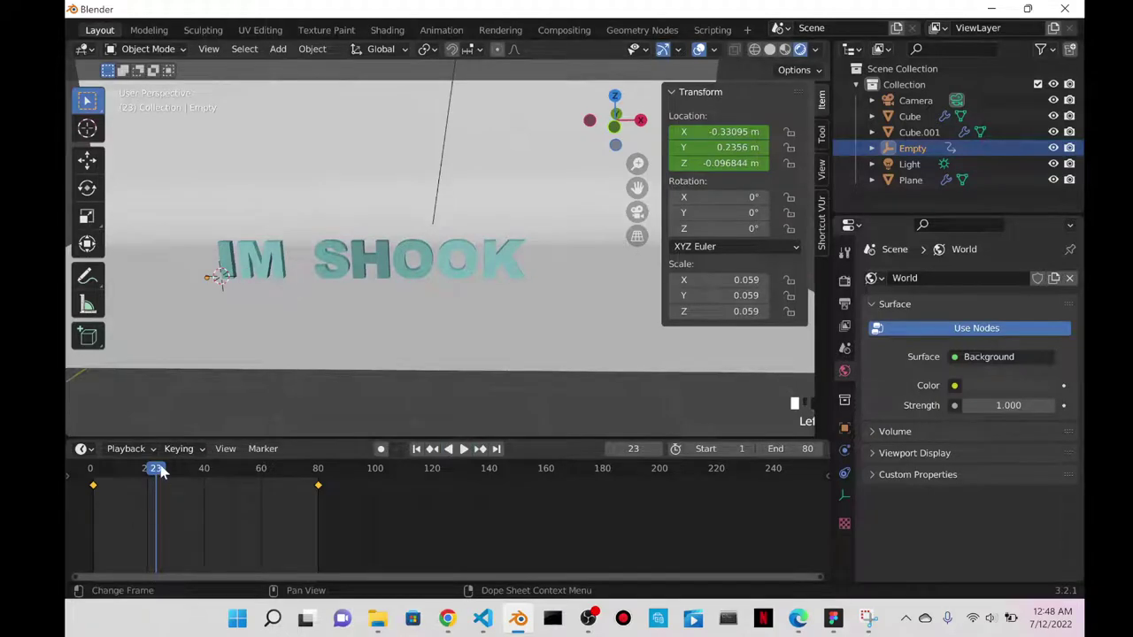
mouse_move(155, 474)
mouse_down()
mouse_move(96, 470)
mouse_move(261, 470)
mouse_move(157, 488)
mouse_move(144, 477)
mouse_up()
mouse_move(501, 319)
middle_down()
mouse_move(547, 285)
mouse_move(515, 309)
middle_up()
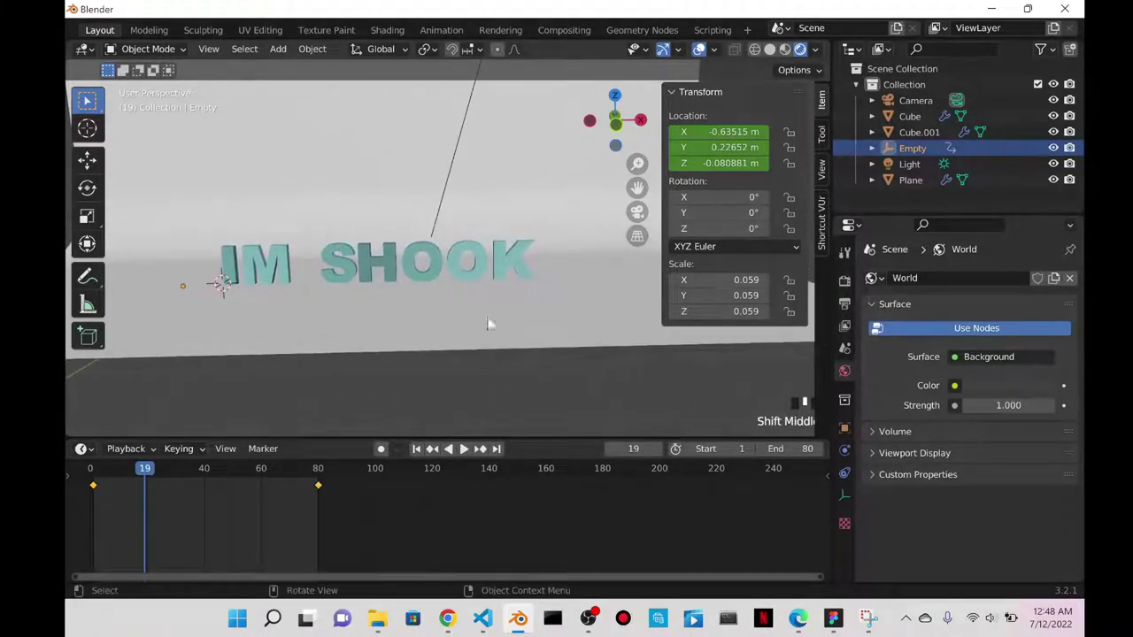
scroll(515, 309, up, 2)
click(163, 467)
key(space)
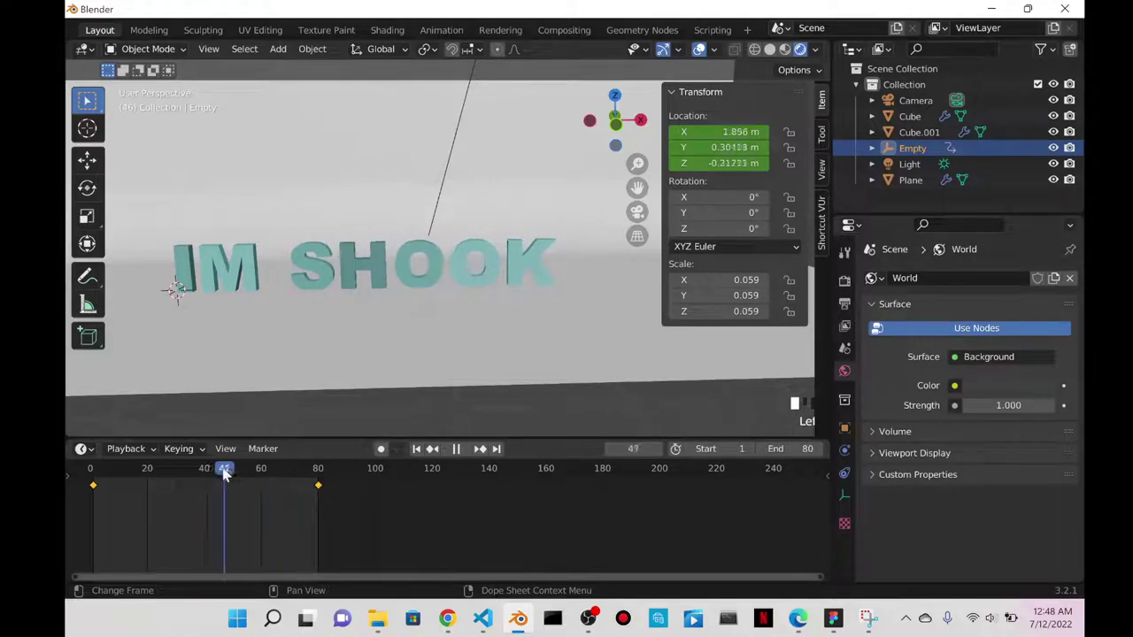
drag(299, 463, 141, 476)
- Try to copy the empty's frame 80 keyframe and paste it at frame 19
click(318, 486)
right_click(320, 490)
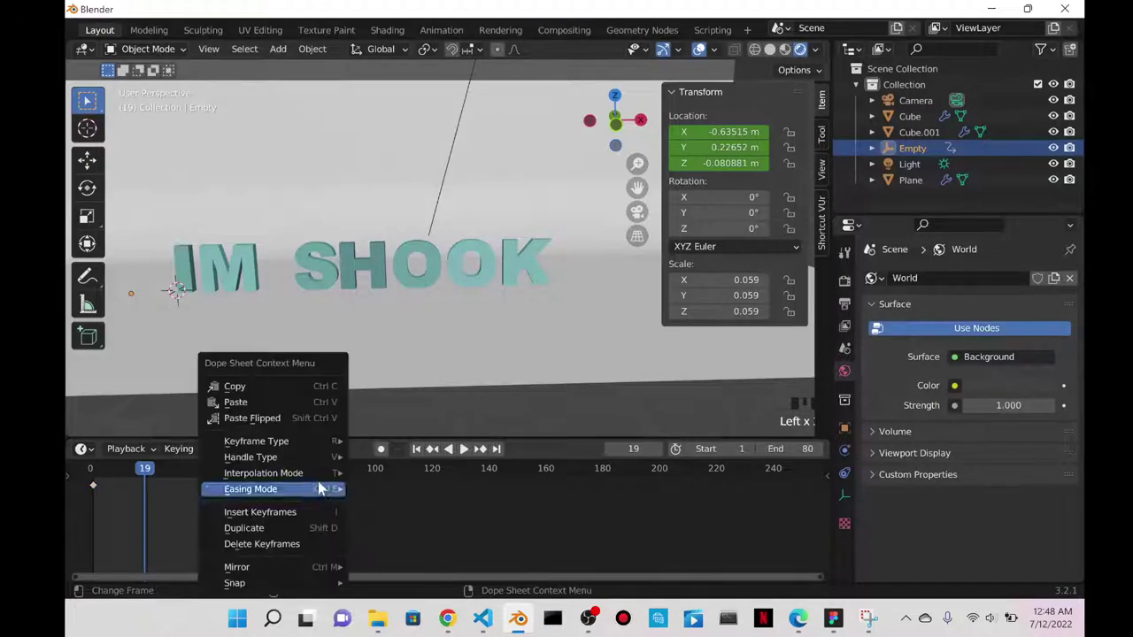
click(277, 385)
right_click(183, 487)
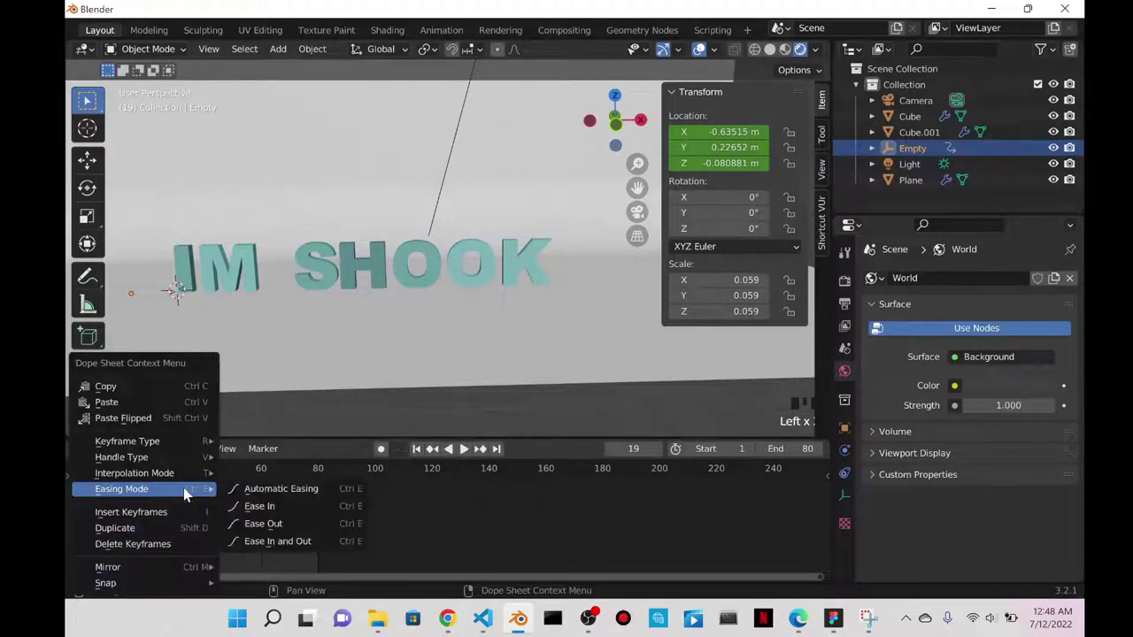
click(131, 404)
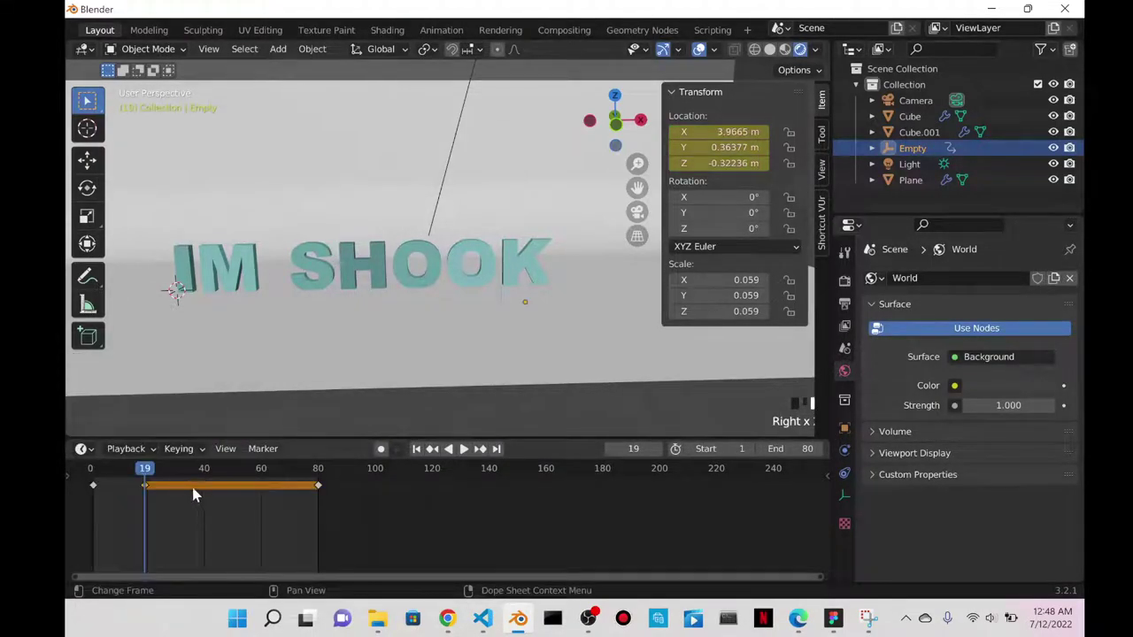
drag(146, 473, 208, 493)
key(ctrl+z)
key(ctrl+z)
- Try moving the empty along X to about 3.70 m at frame 19 and playing the animation without a new keyframe
scroll(239, 482, down, 3)
scroll(267, 485, up, 1)
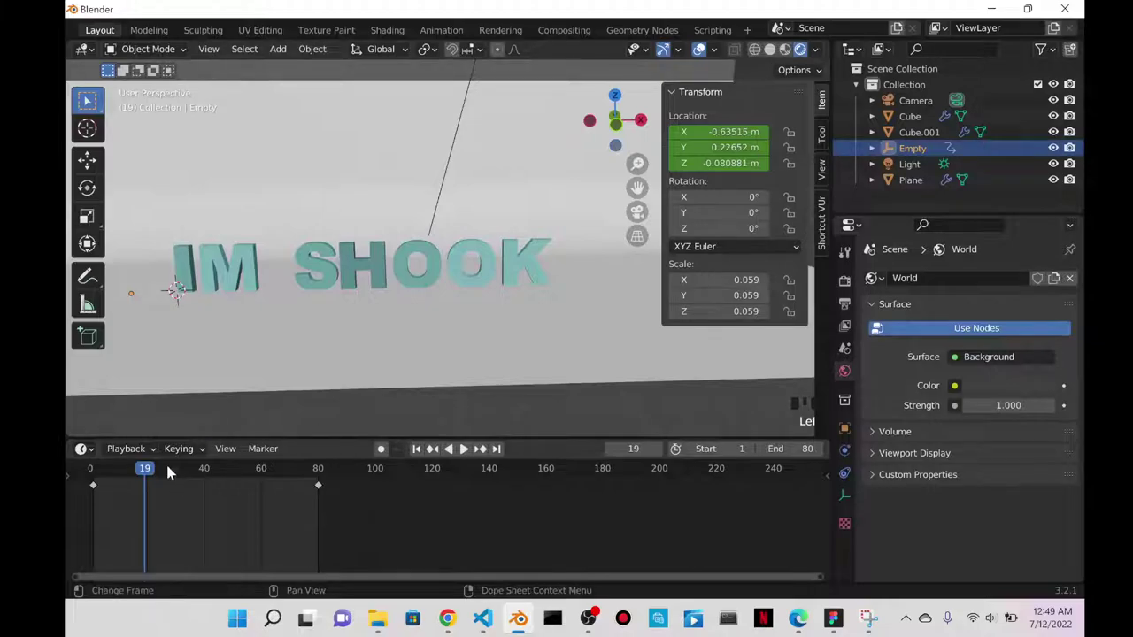
scroll(173, 363, down, 2)
middle_drag(173, 368, 191, 365)
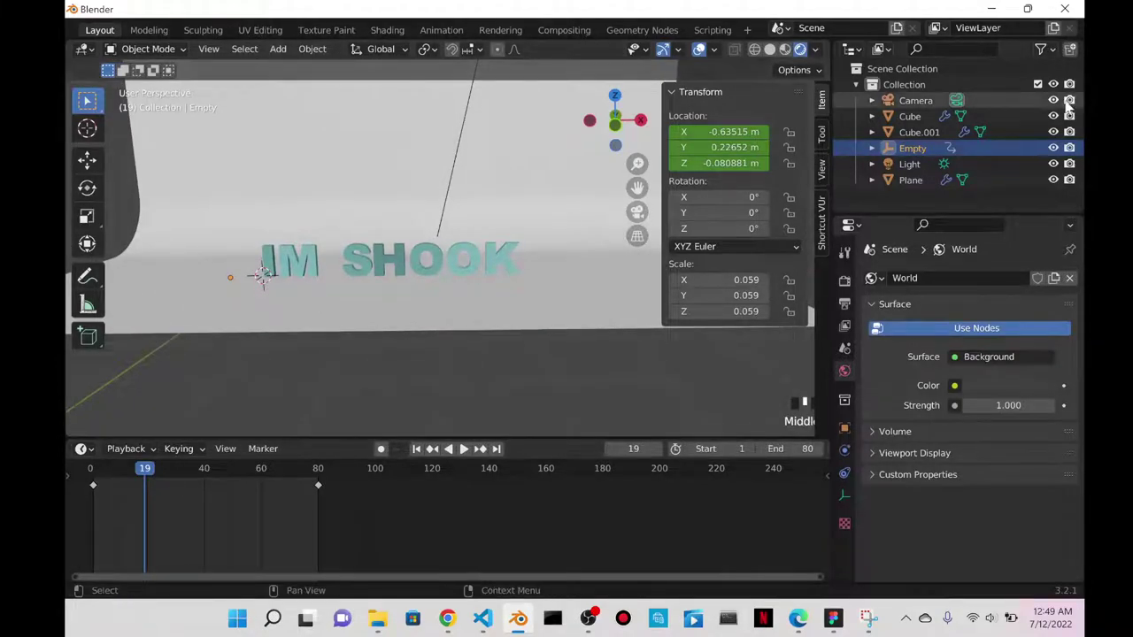
key(g)
key(x)
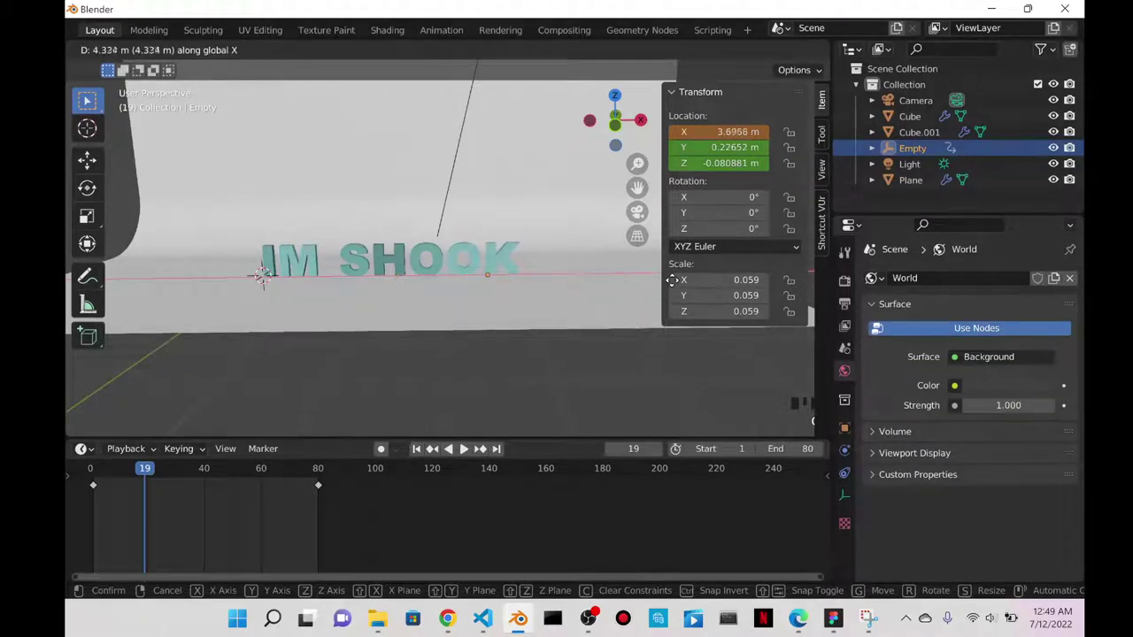
click(671, 279)
scroll(573, 277, up, 2)
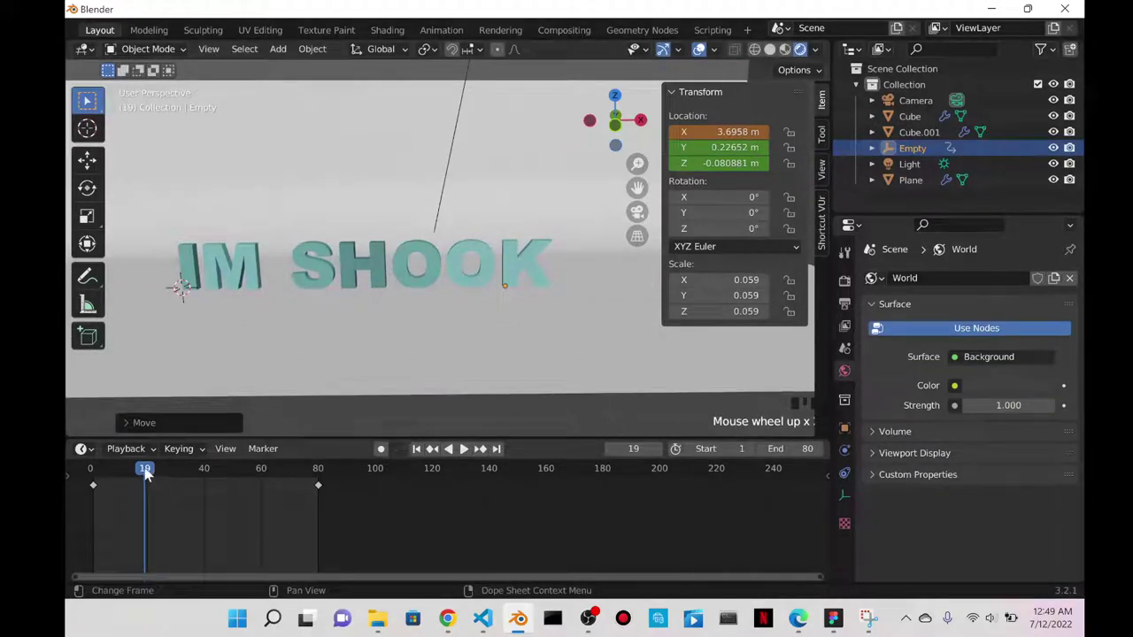
key(space)
key(space)
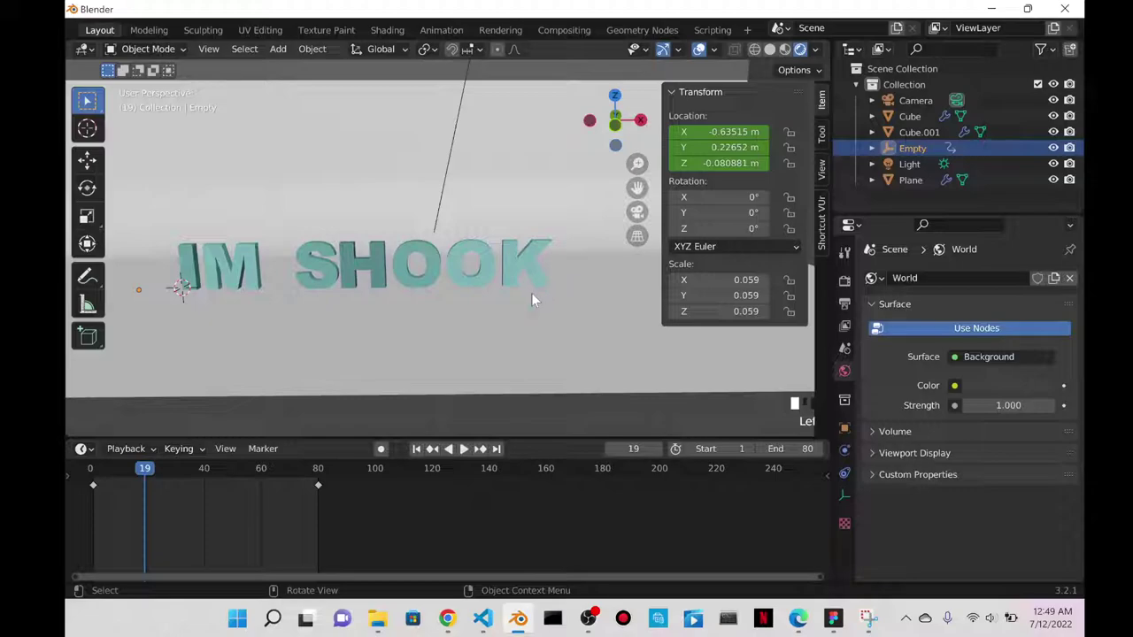
- Move the empty along X to about 3.66 m at frame 19 and keyframe its location
key(g)
key(x)
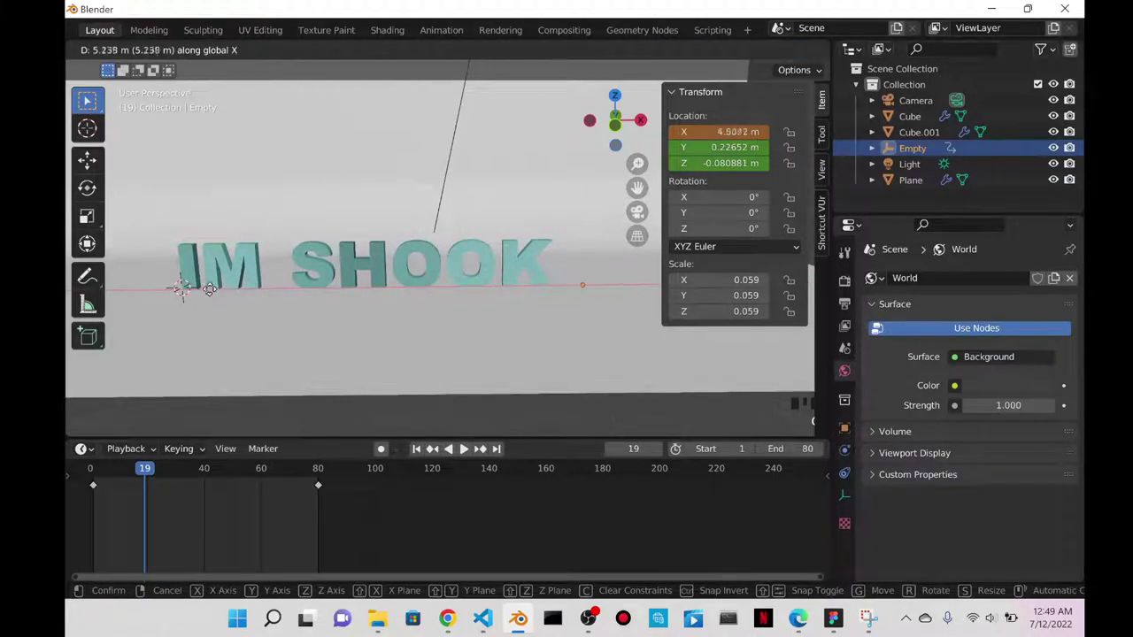
click(111, 310)
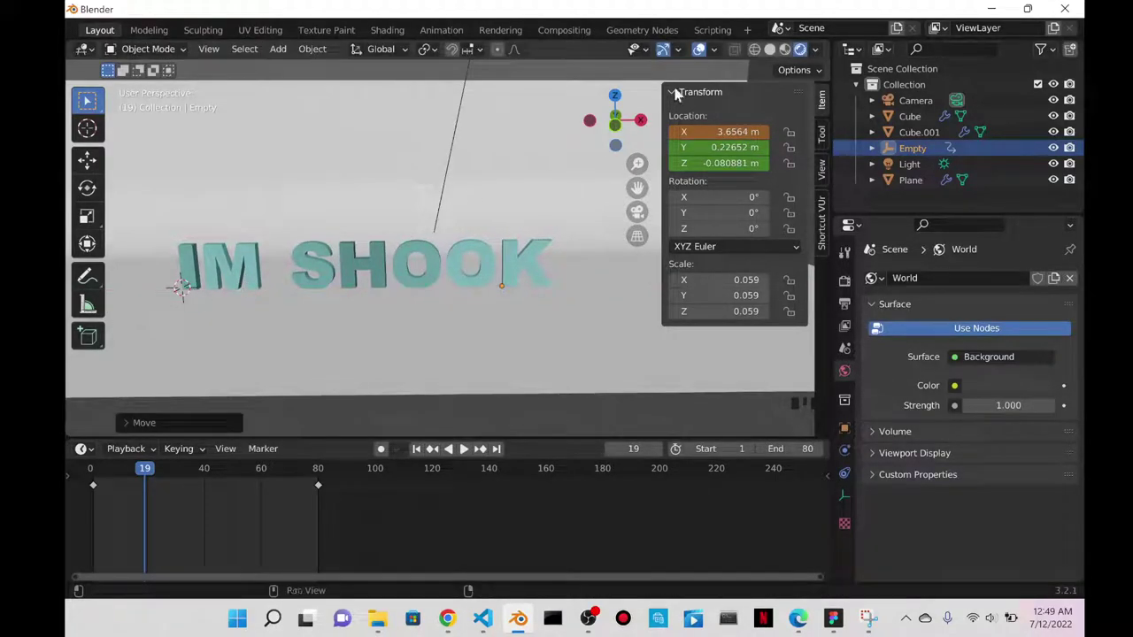
key(i)
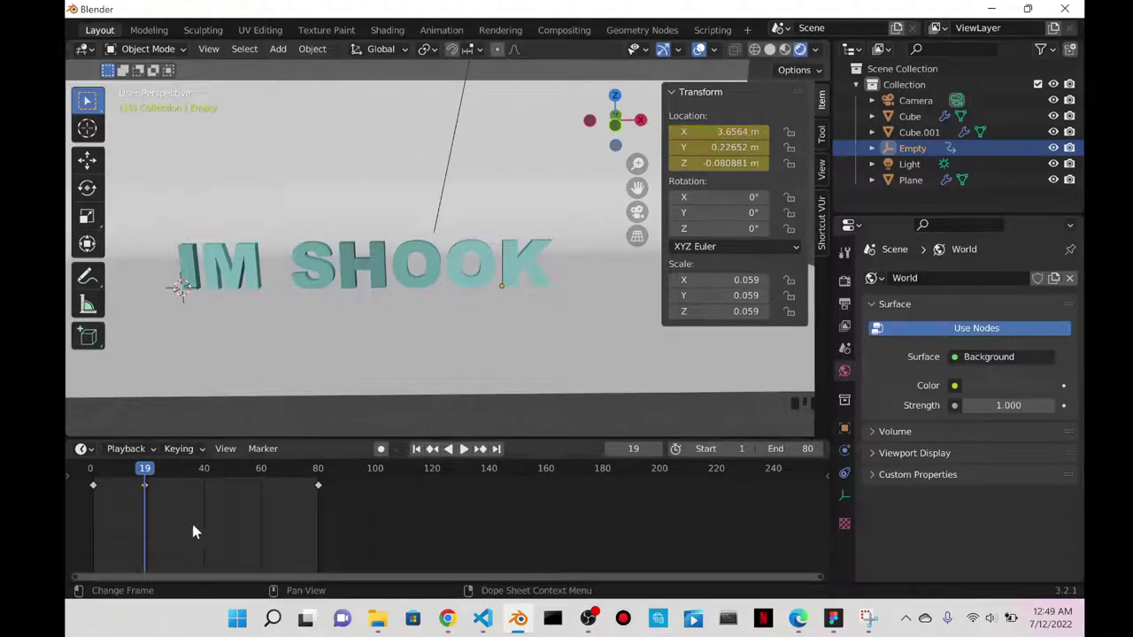
- At frame 41, move the empty along X to about -0.97 m and keyframe its location
key(space)
drag(145, 475, 190, 480)
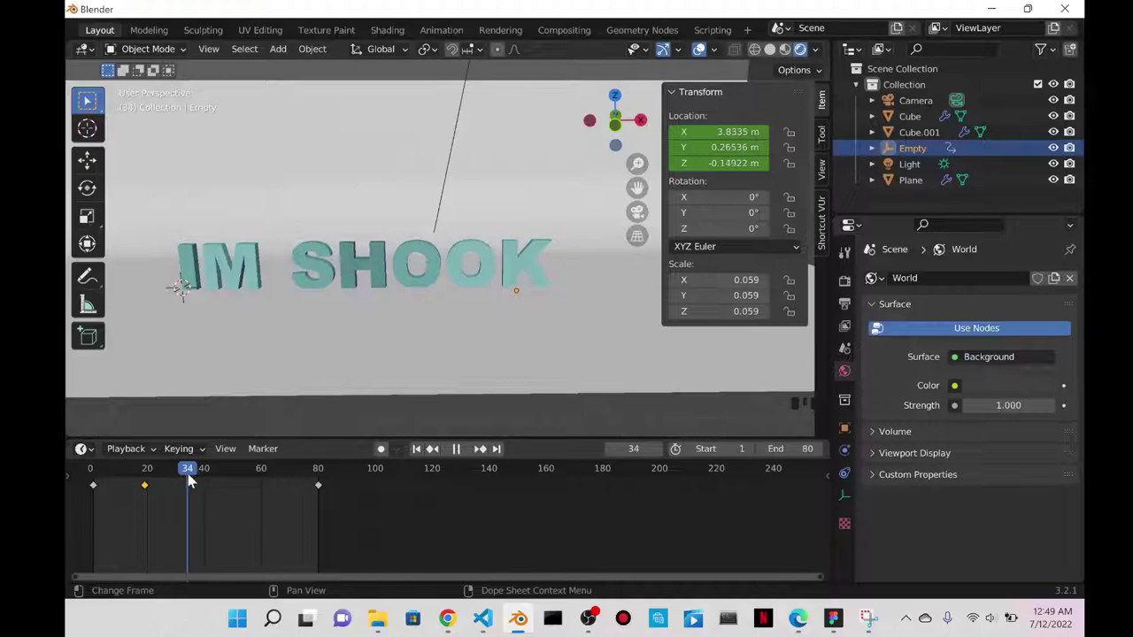
key(space)
key(g)
key(x)
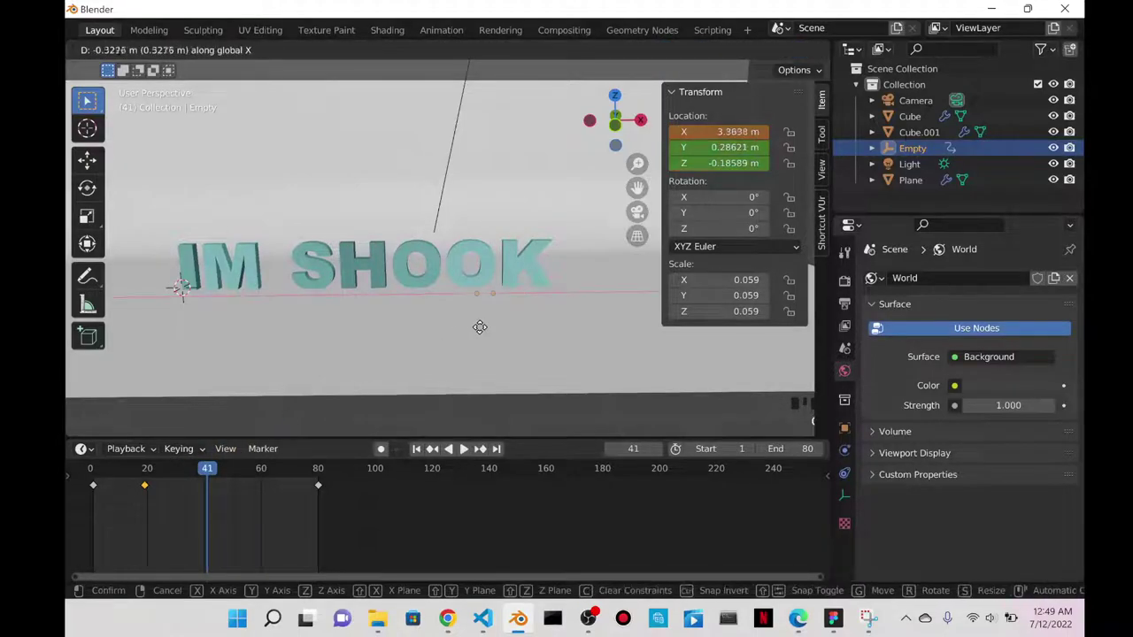
click(105, 361)
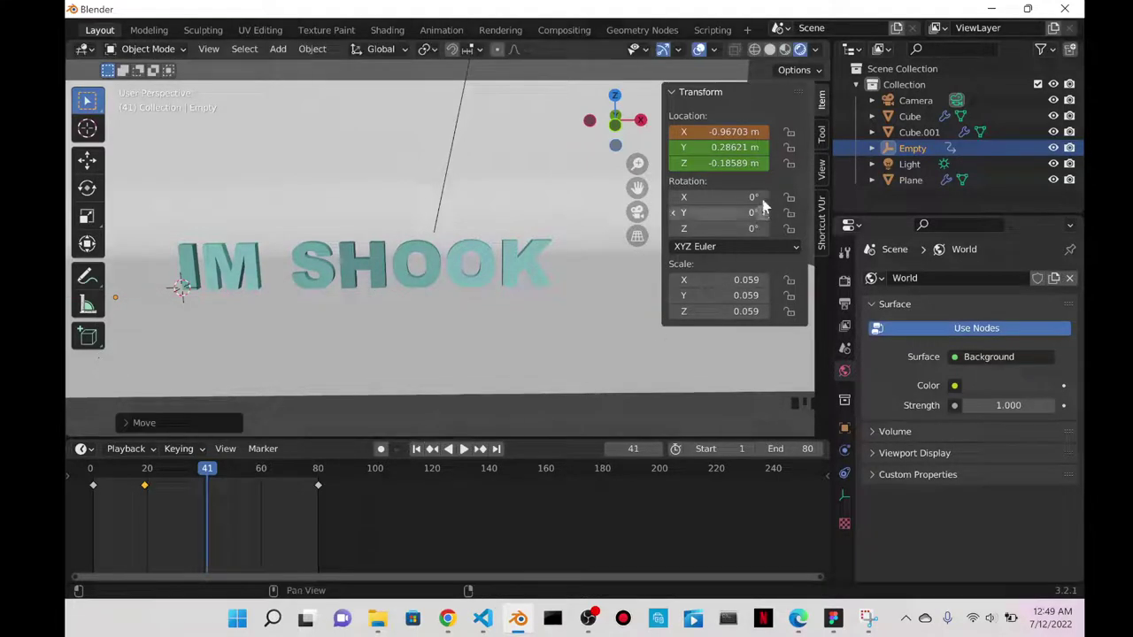
key(i)
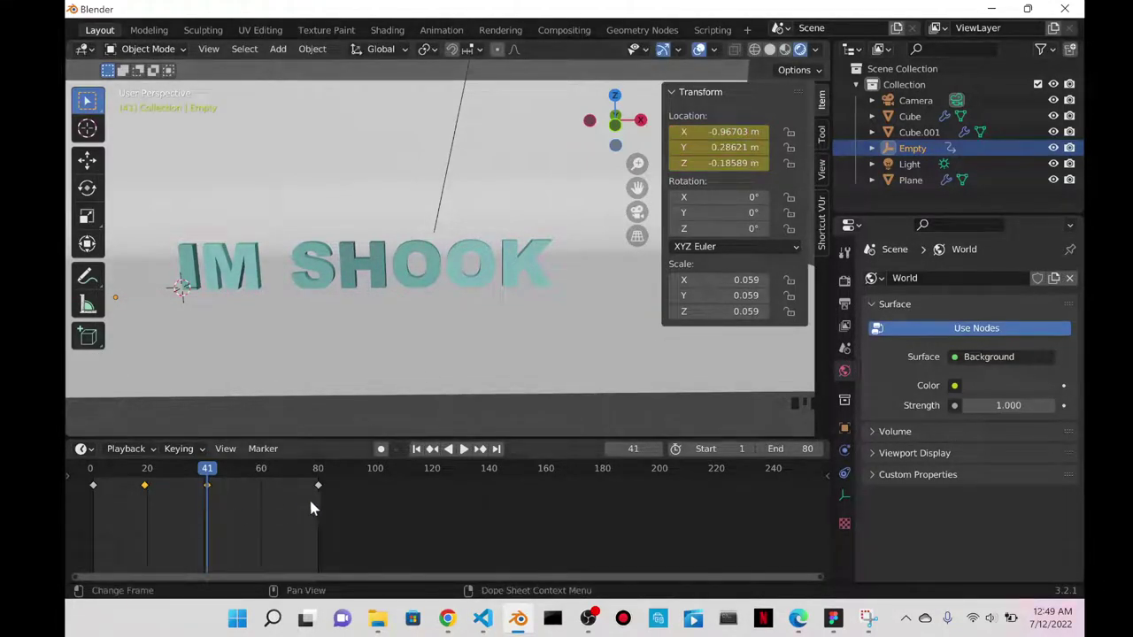
- Play the animation from frame 1 to review the empty's back-and-forth movement
key(Return)
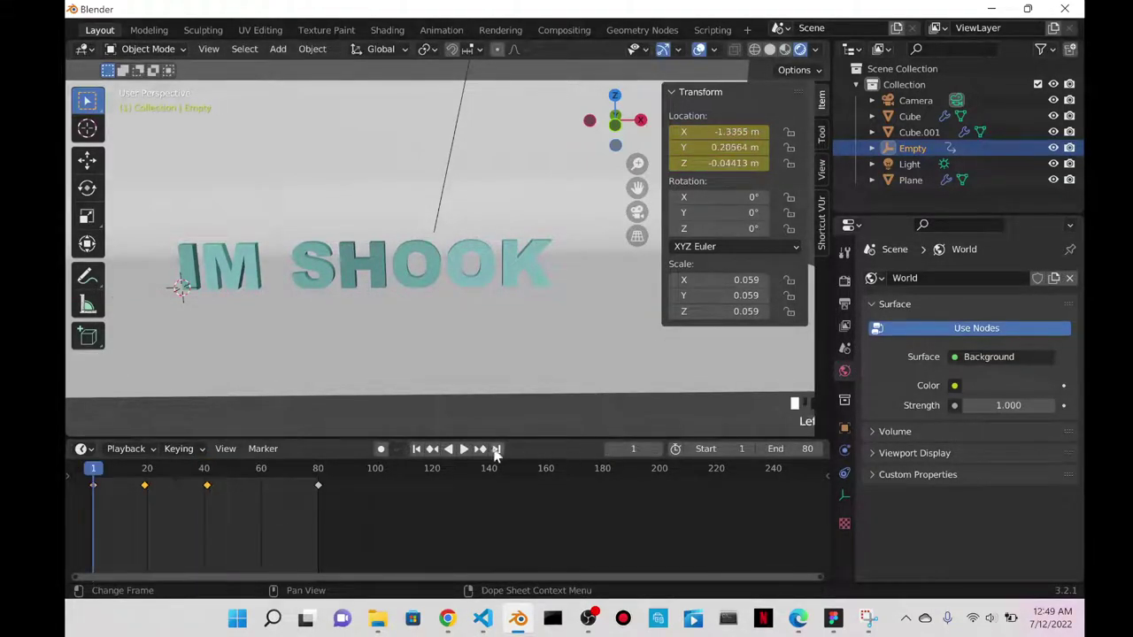
click(468, 450)
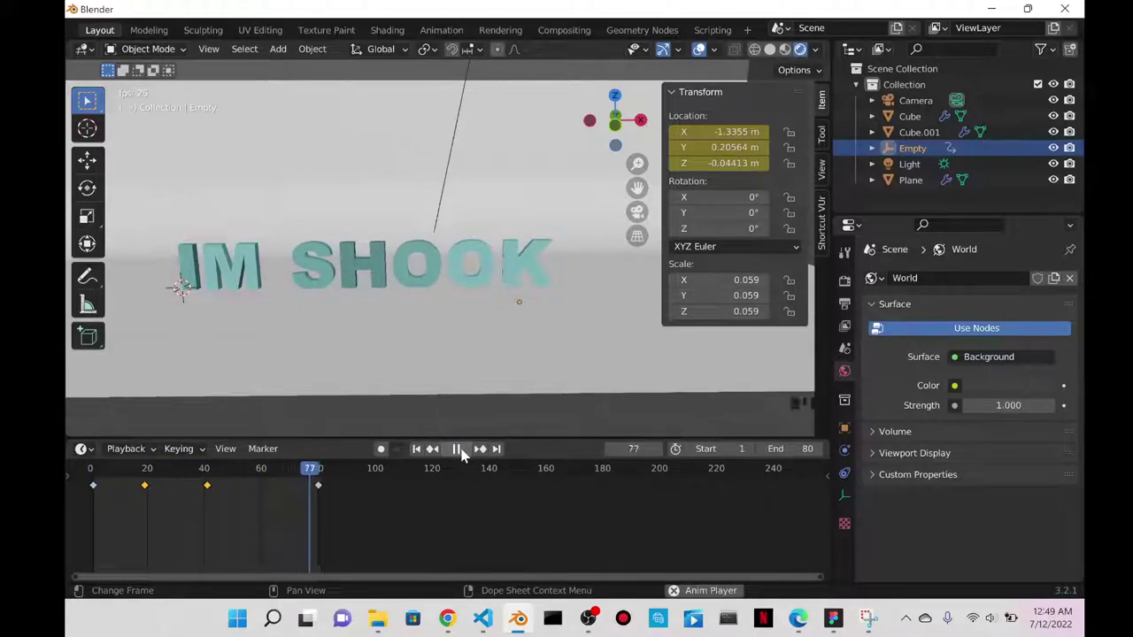
click(462, 451)
key(Left)
key(Left)
key(Left)
key(Left)
key(Left)
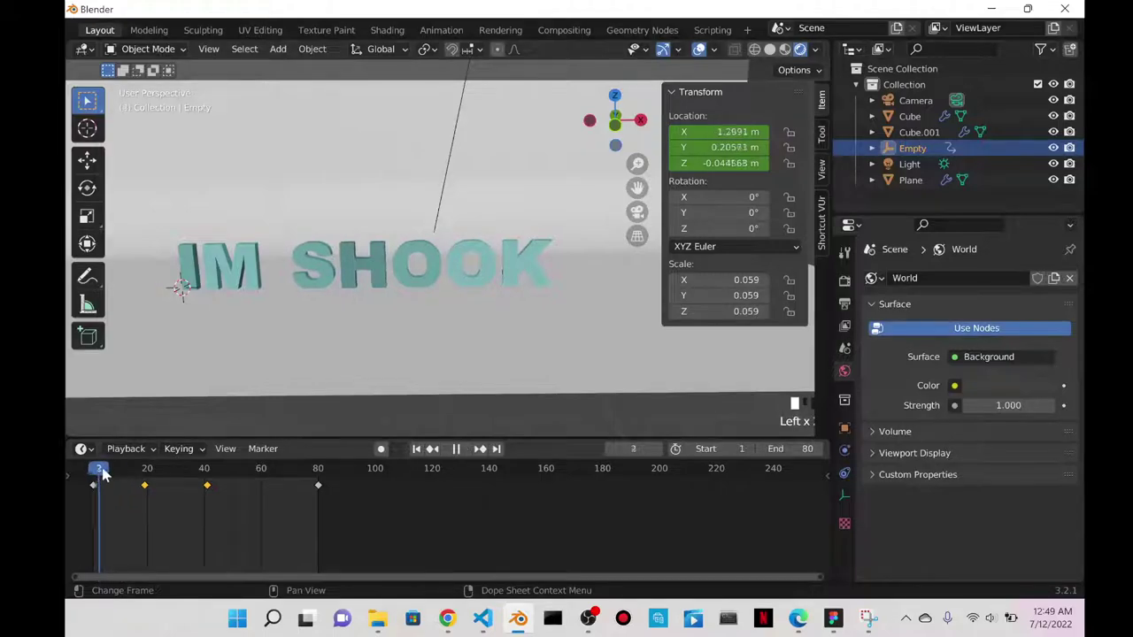
- Shift the empty's frame 19 and frame 41 keyframes earlier to about frames 10 and 20, and play the animation
drag(147, 491, 118, 488)
click(463, 449)
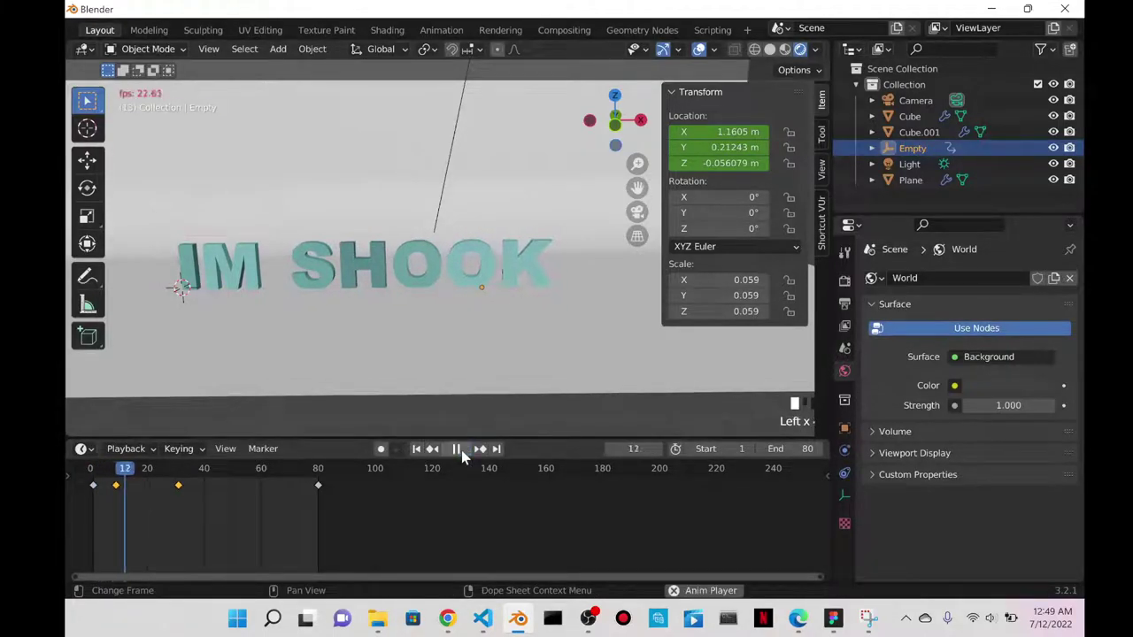
click(460, 449)
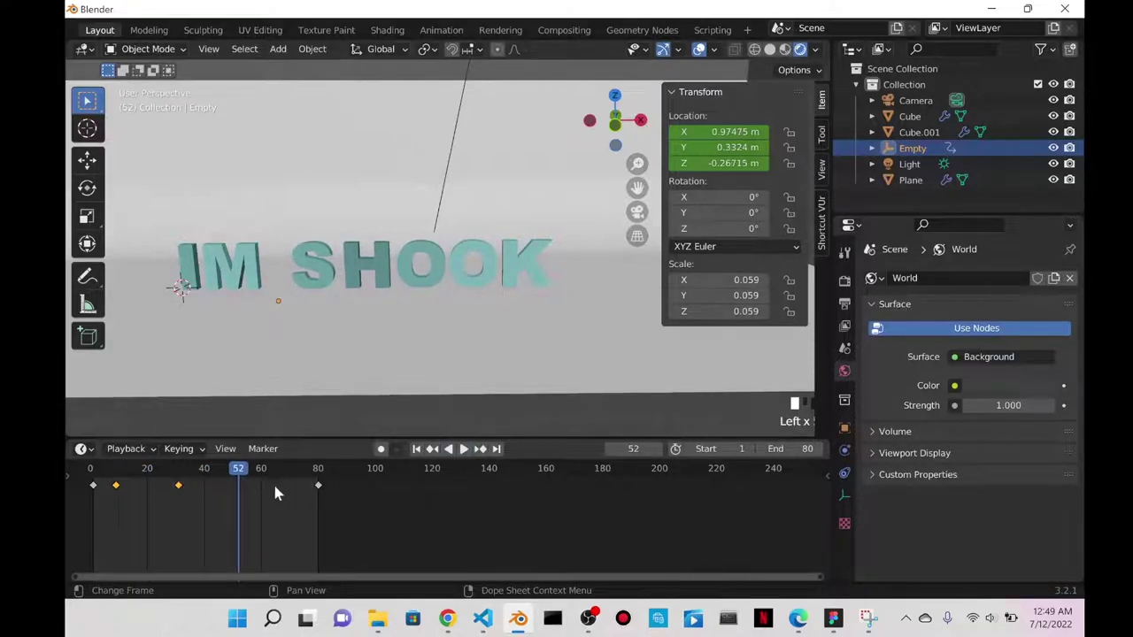
drag(182, 489, 146, 486)
drag(225, 471, 107, 469)
click(463, 449)
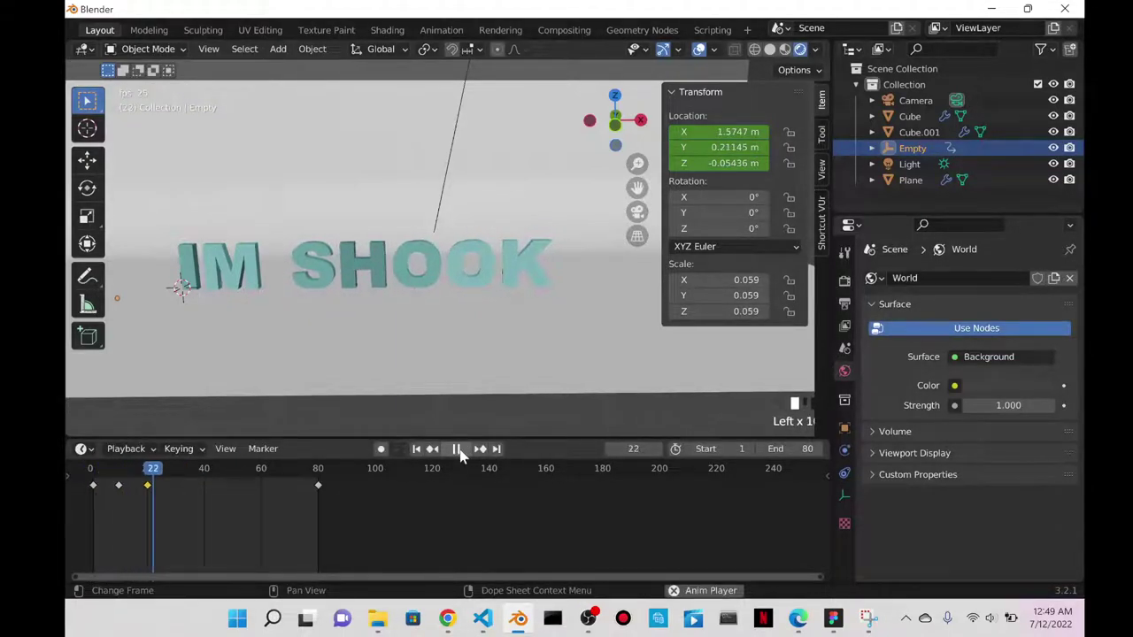
click(458, 450)
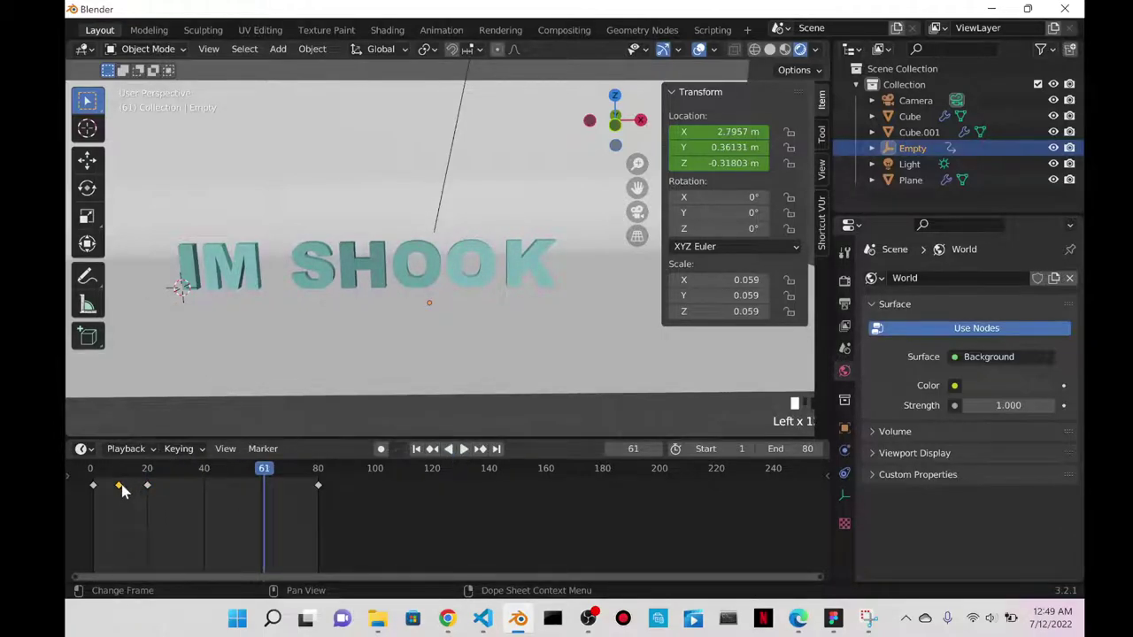
- Duplicate the empty's frame 10 and frame 20 keyframes to about frames 31 and 39
key(shift+d)
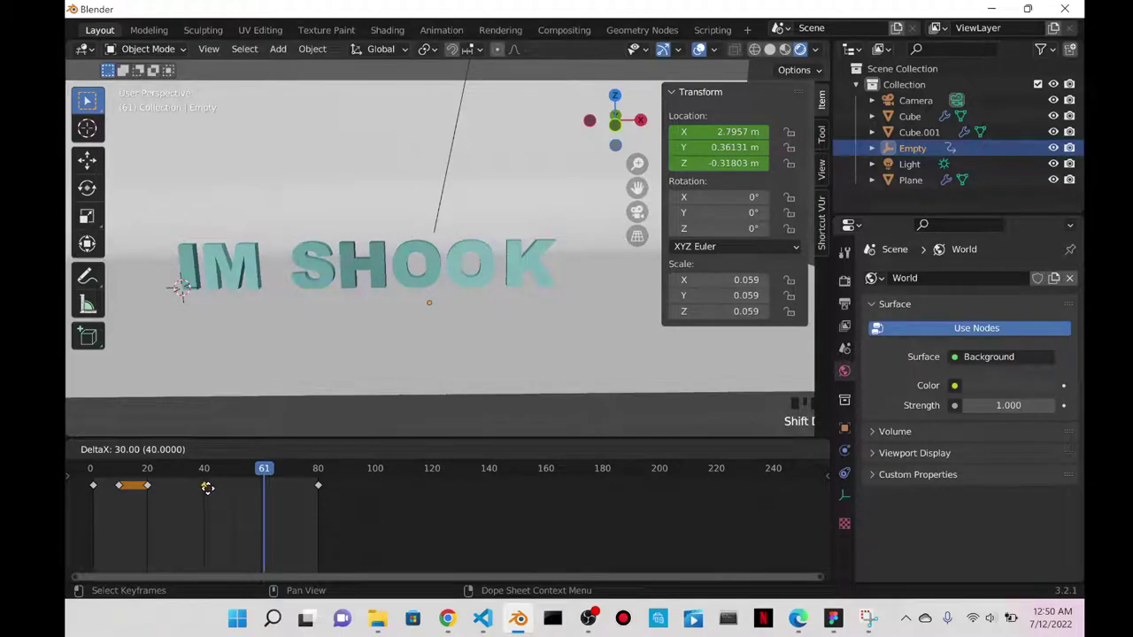
click(206, 488)
key(shift+d)
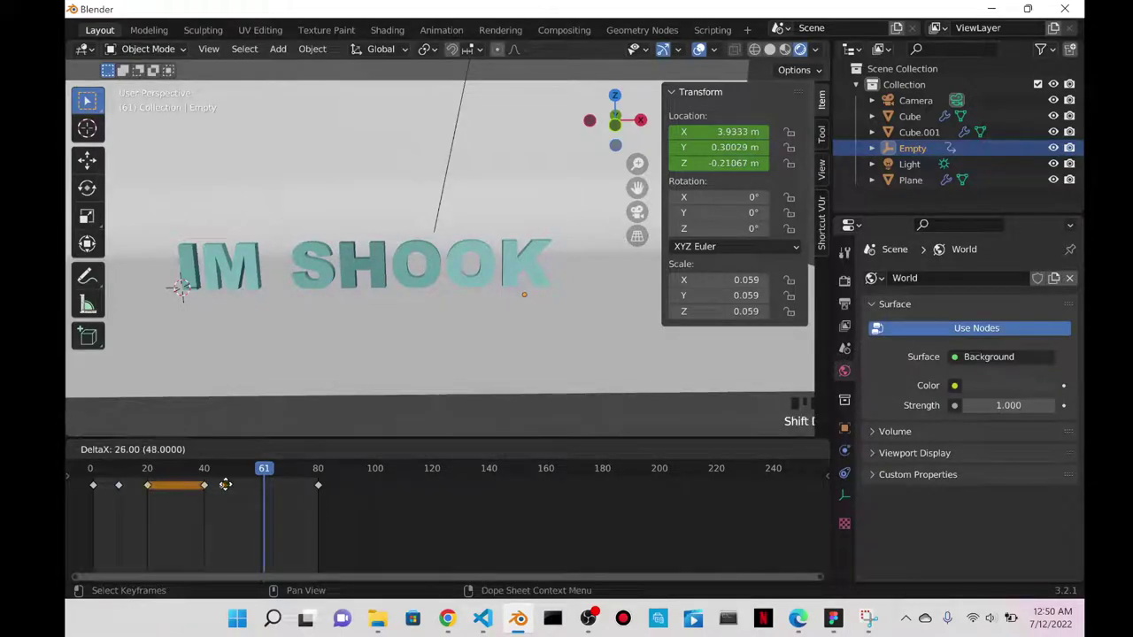
click(230, 484)
mouse_move(203, 488)
mouse_down()
mouse_move(175, 484)
mouse_move(202, 484)
mouse_up()
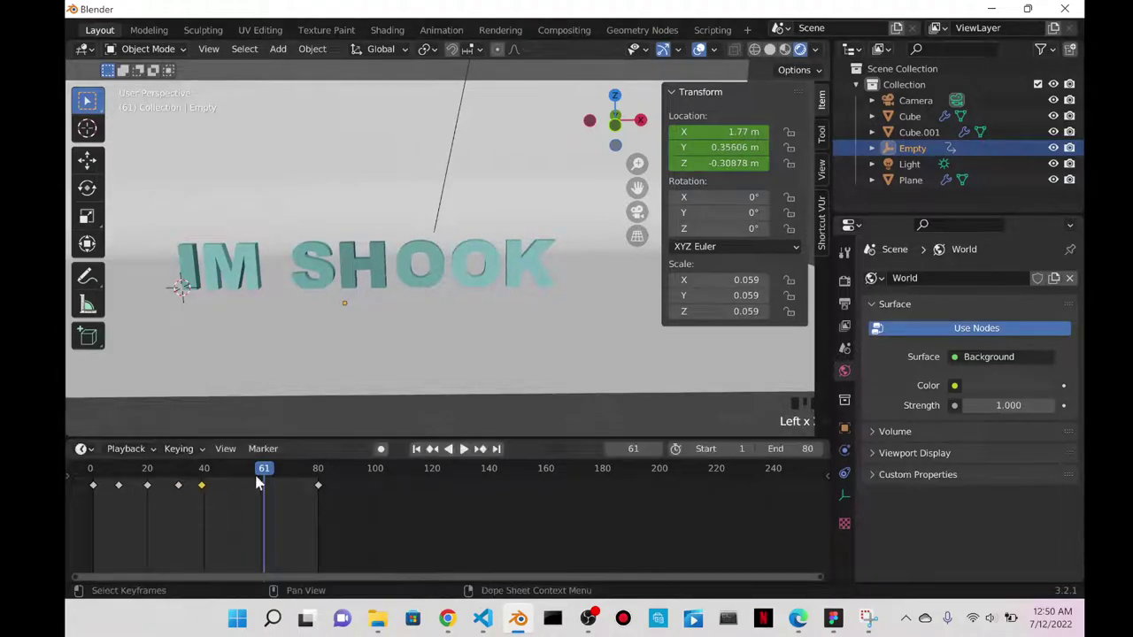
- Return to frame 1 and play the animation to check the repeated sweep
click(609, 449)
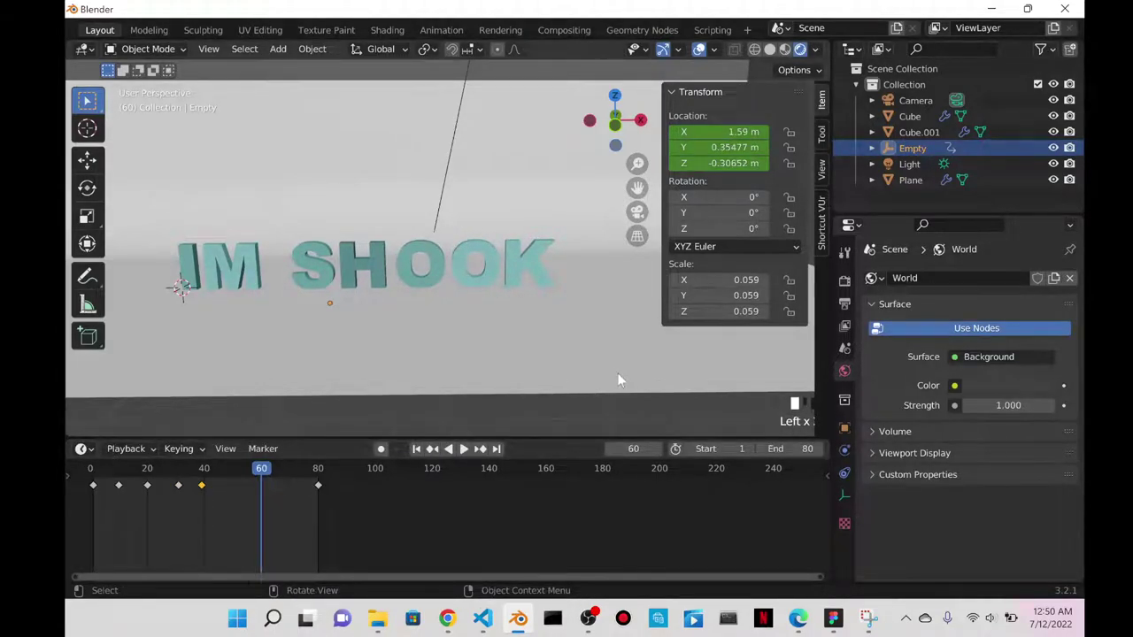
click(619, 449)
text(1)
key(Return)
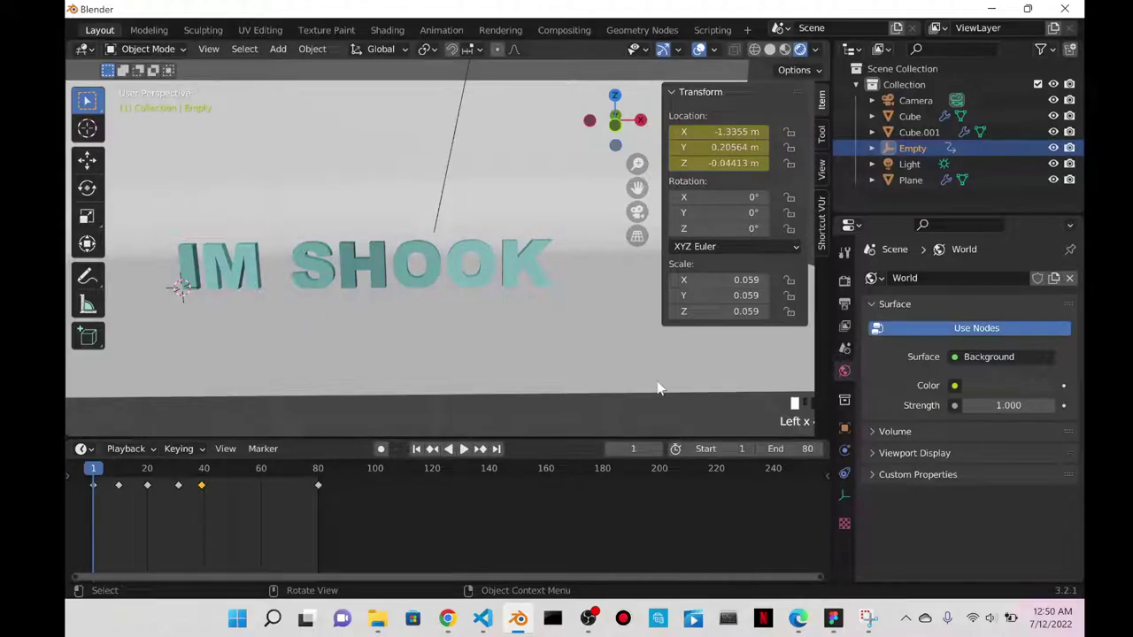
click(462, 449)
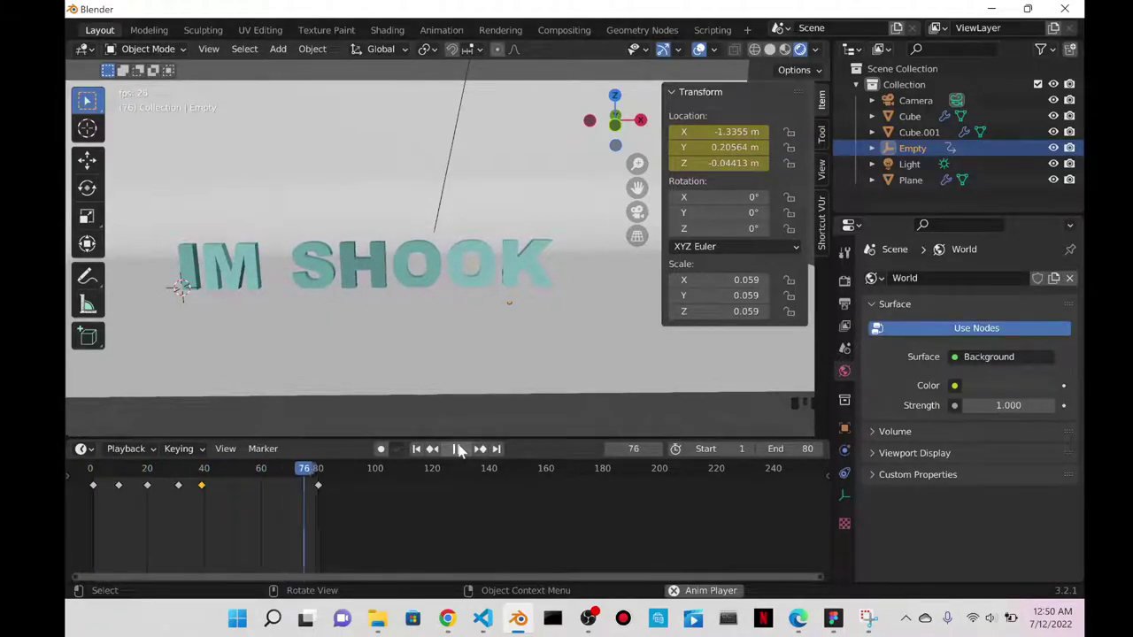
click(462, 449)
- Continue the empty's alternating pattern with duplicated keyframes at about frames 47, 56, 65 and 72, and play the result
middle_drag(398, 380, 538, 300)
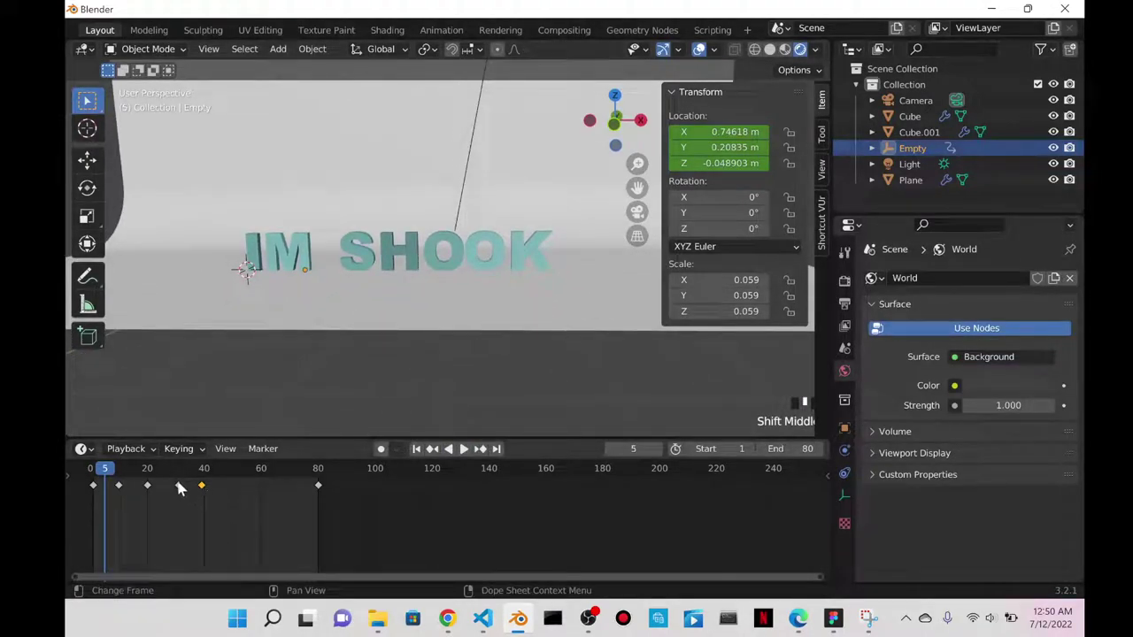
drag(181, 487, 228, 496)
key(shift+d)
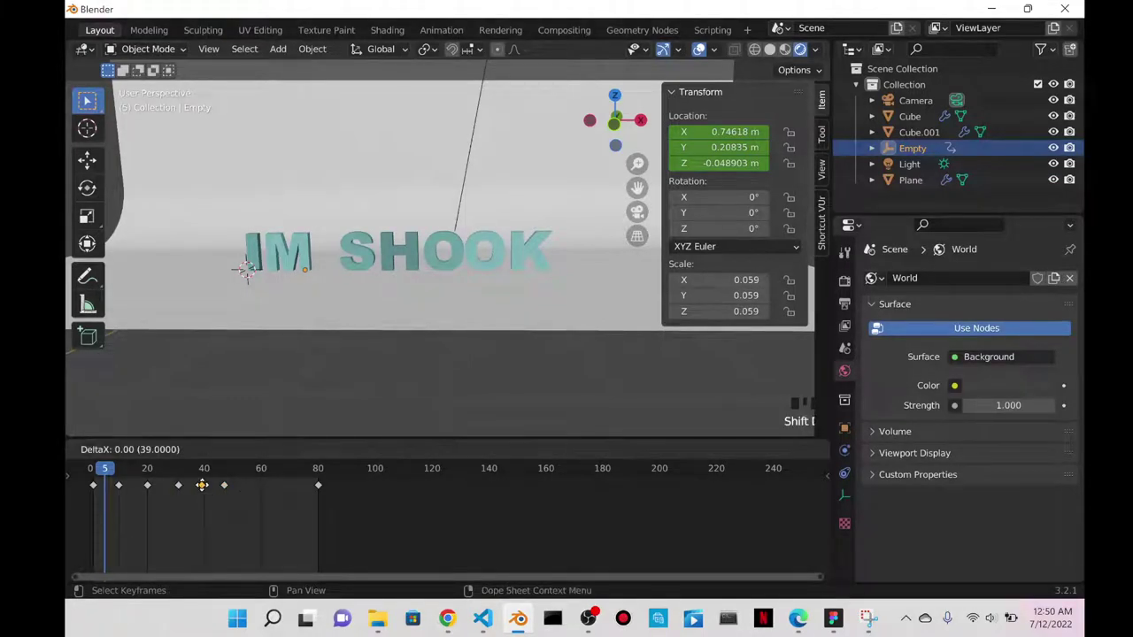
click(249, 485)
click(225, 487)
key(shift+d)
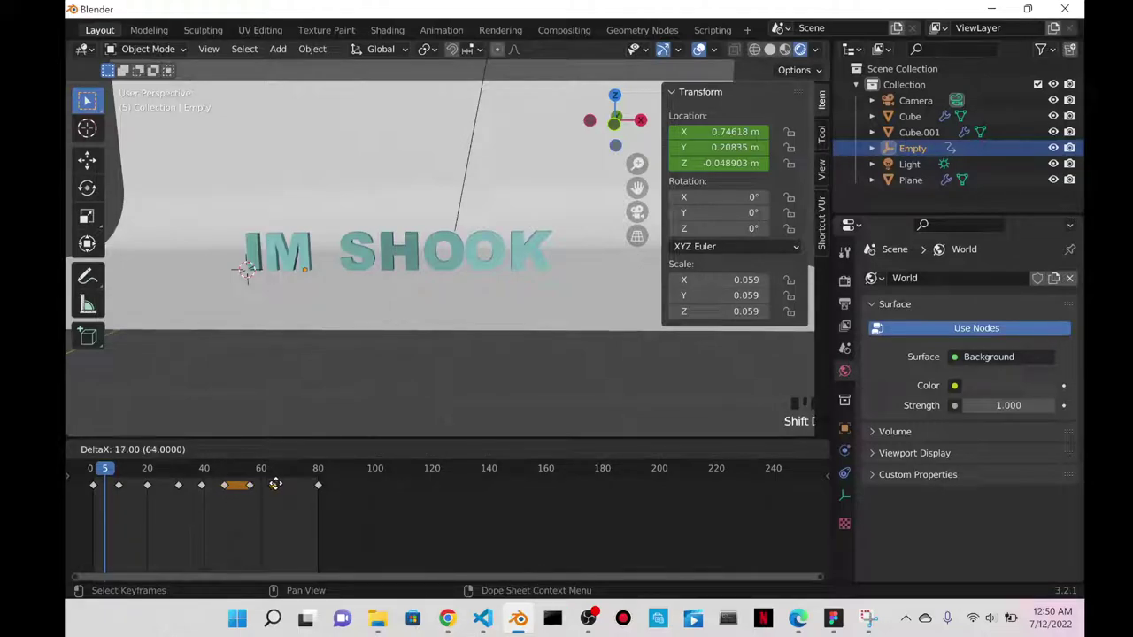
click(276, 485)
drag(250, 485, 295, 485)
click(461, 451)
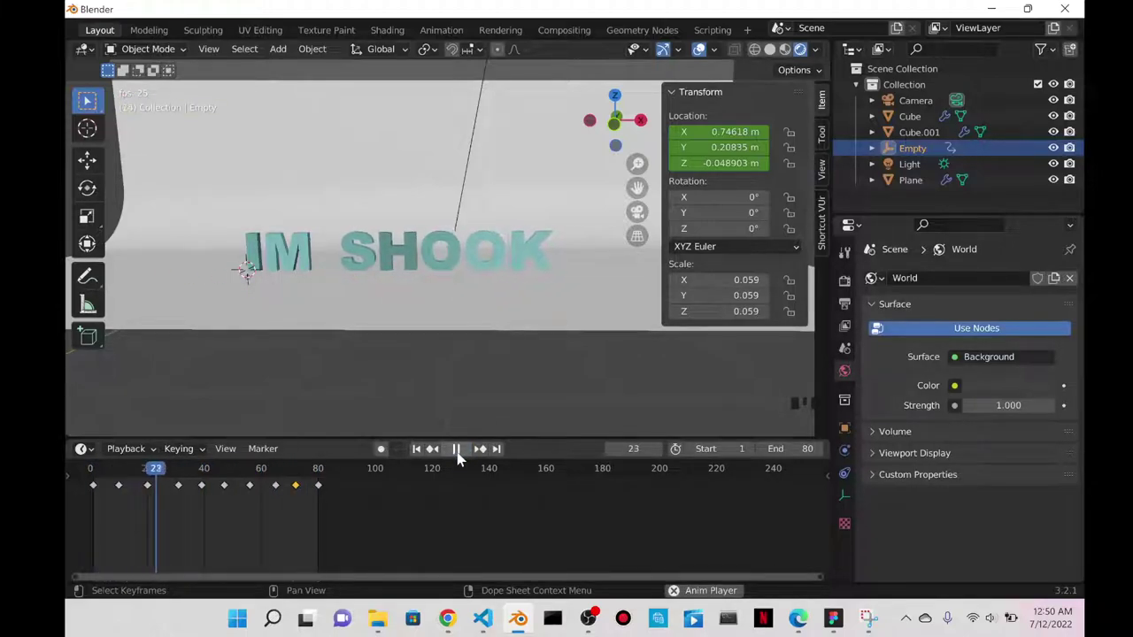
click(457, 449)
- Tighten the keyframes after frame 20 to about frames 29, 36, 41, 46, 51 and 55, and add duplicates at about 59 and 63
drag(180, 488, 236, 486)
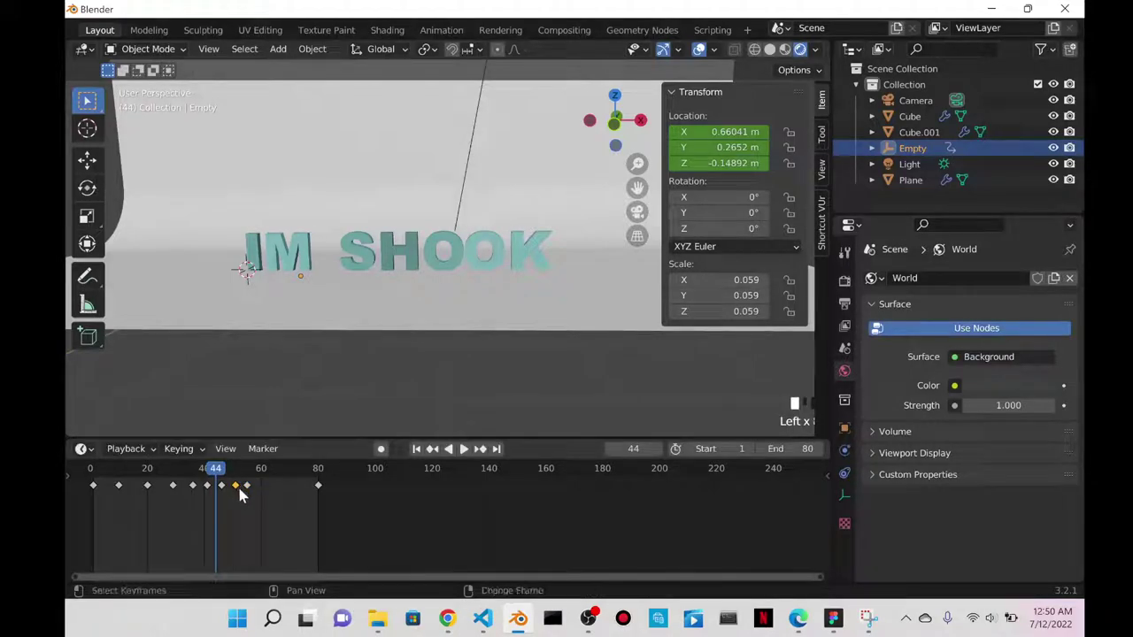
key(shift+d)
click(258, 489)
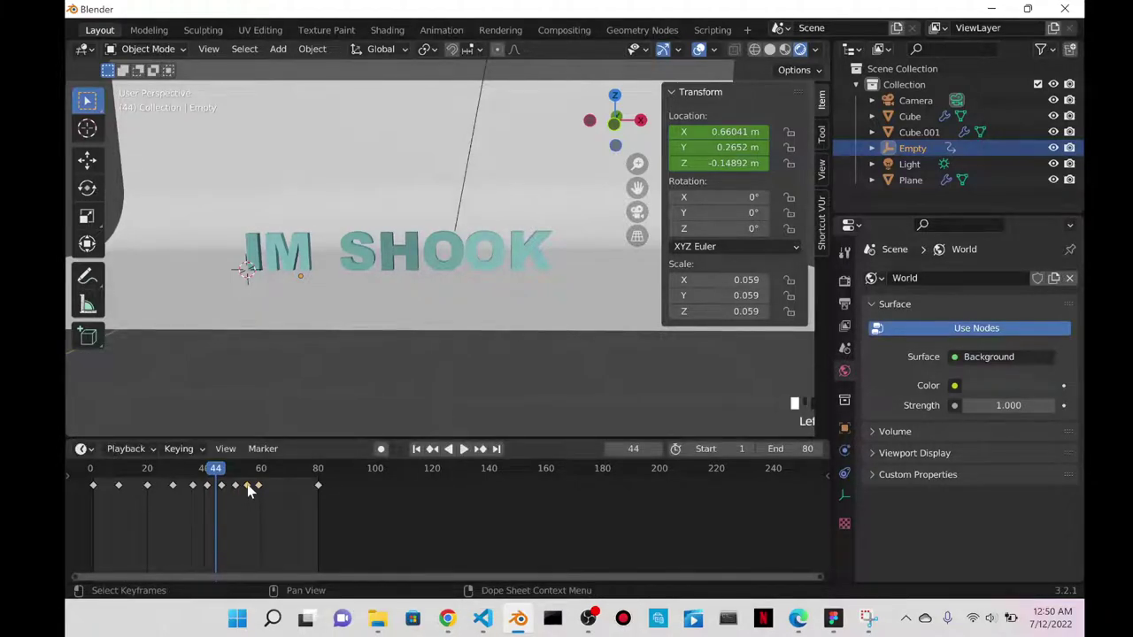
key(shift+d)
click(263, 488)
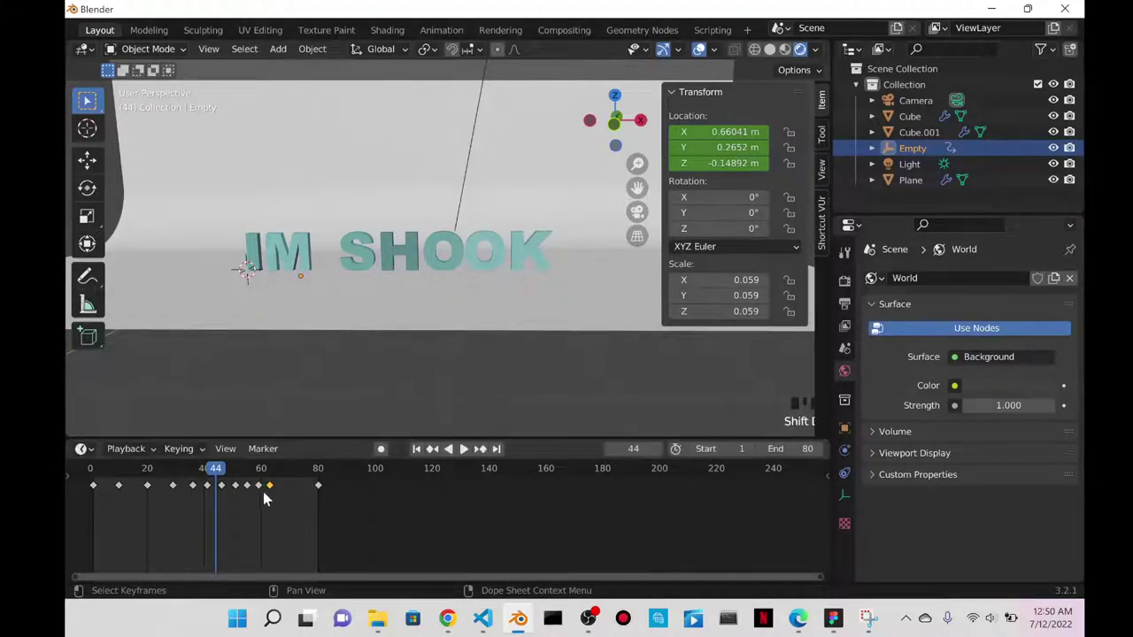
click(463, 449)
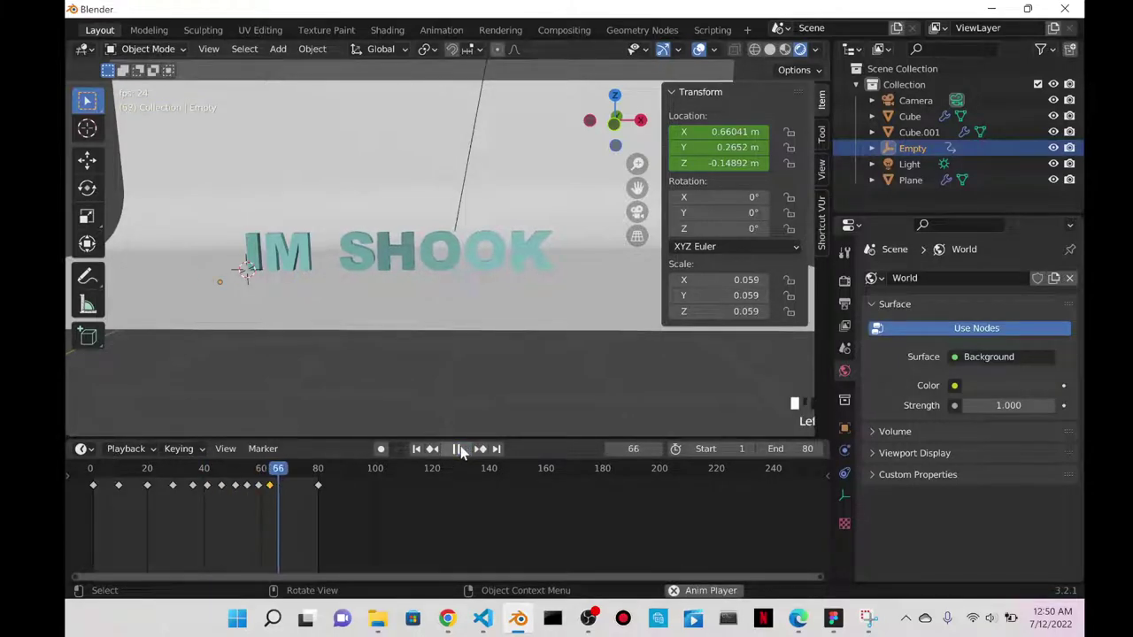
click(460, 450)
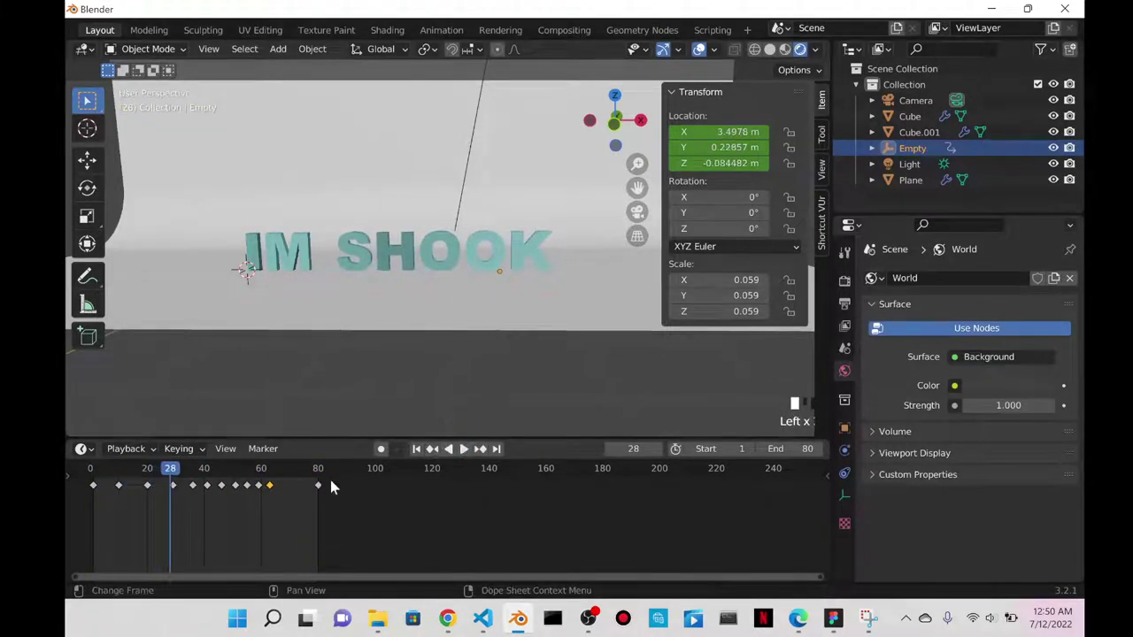
- Duplicate the last alternating pair of keyframes to about frames 68 and 73, and play the animation
key(shift+d)
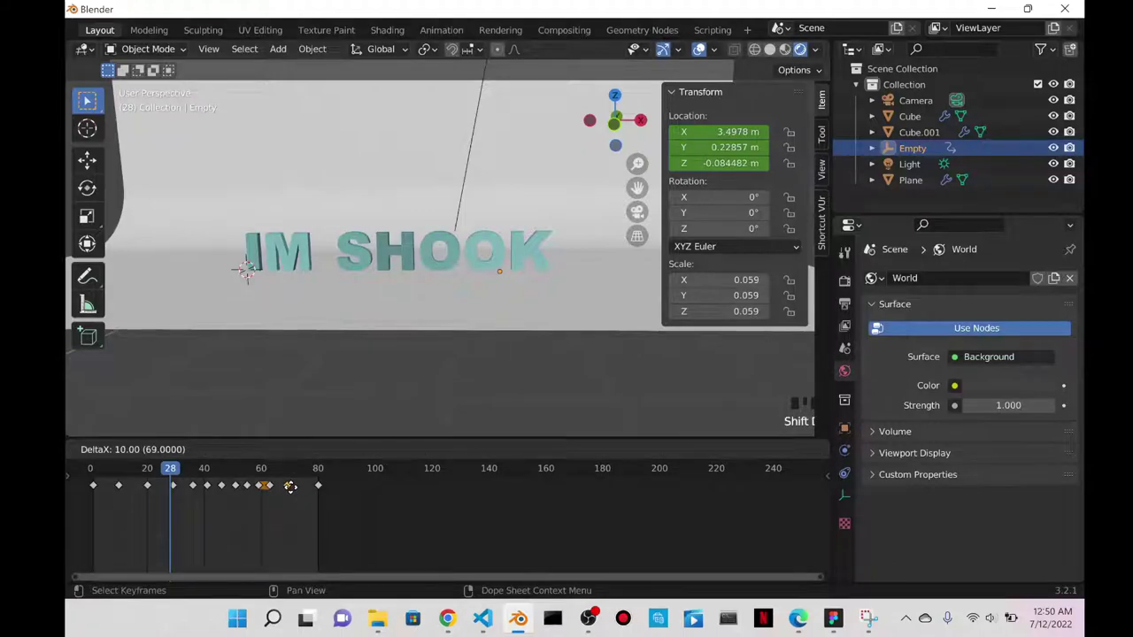
click(286, 492)
key(shift+d)
click(301, 488)
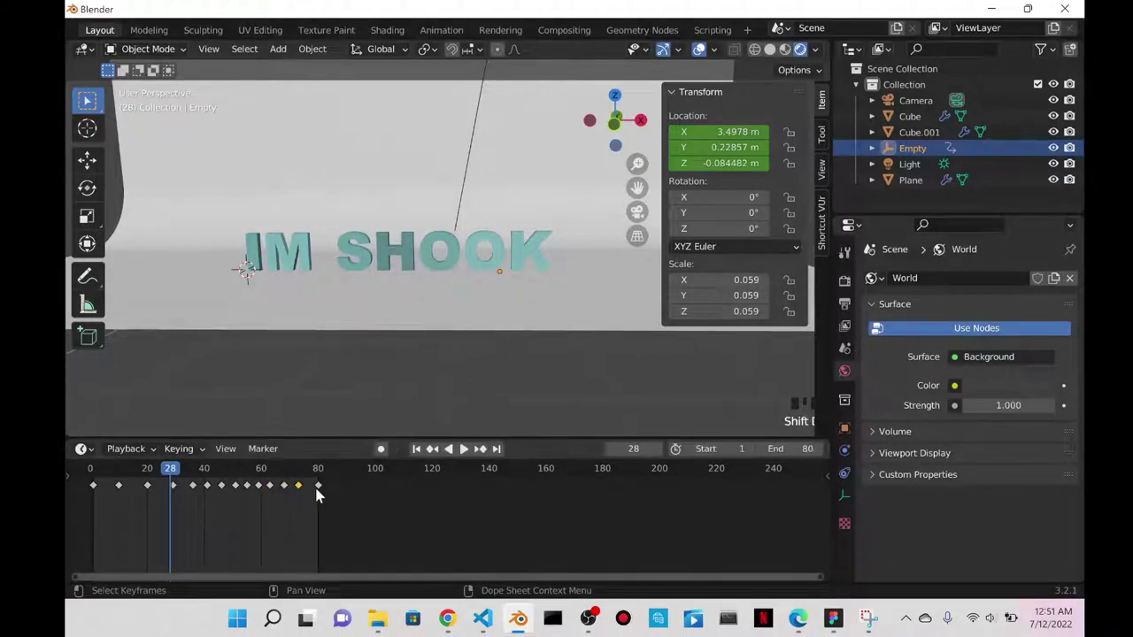
click(465, 452)
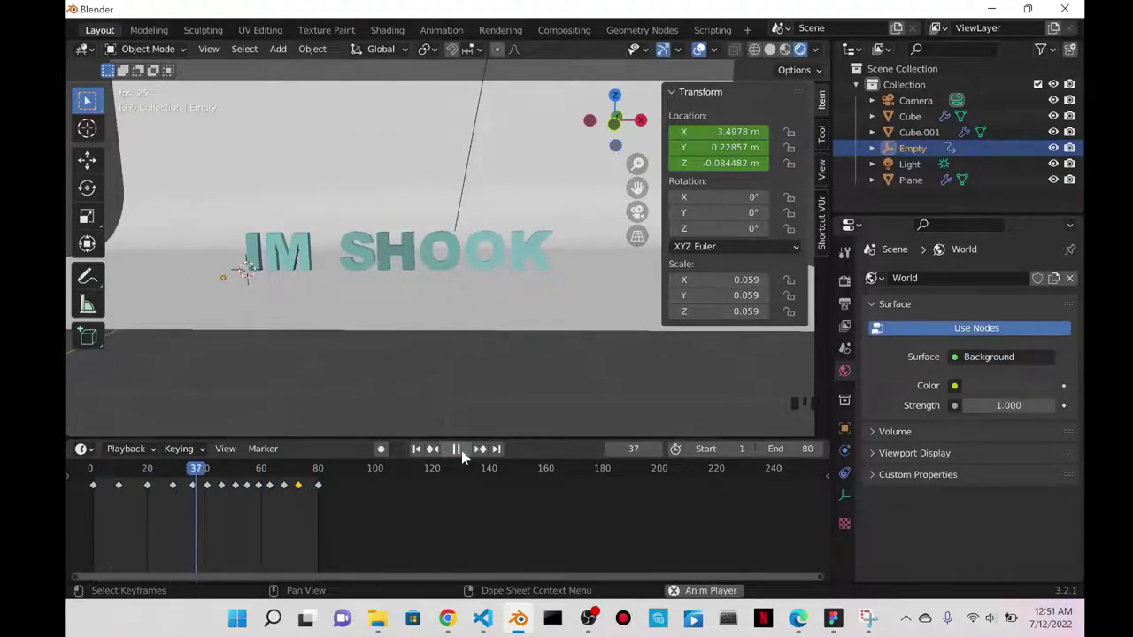
click(459, 450)
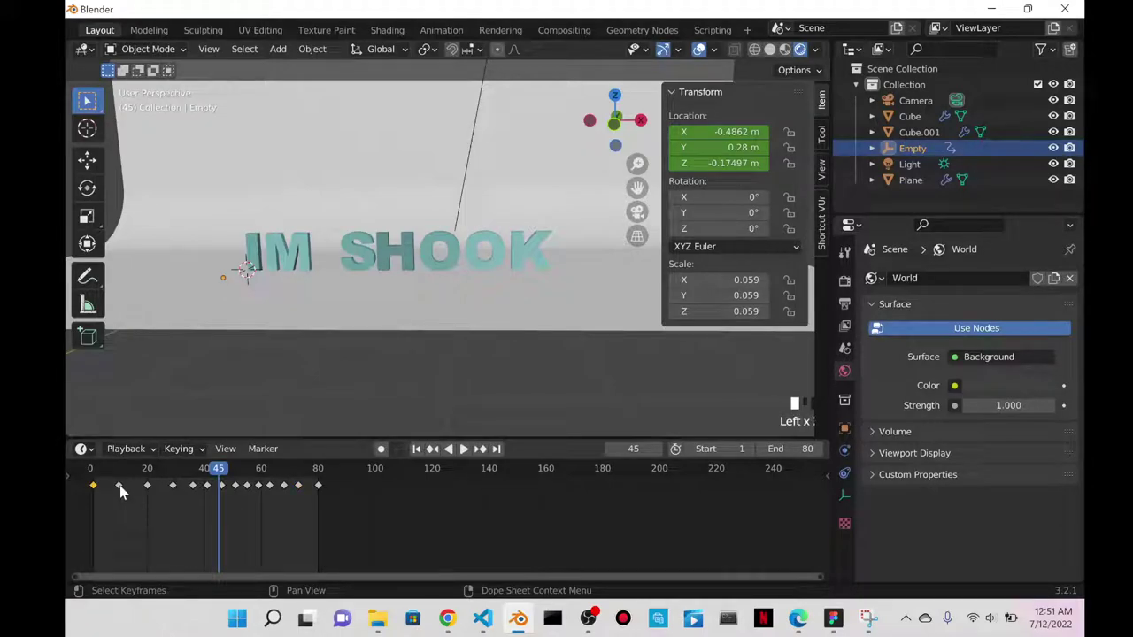
- Replay the opening frames and move the empty's frame 20 keyframe to about frame 15
drag(254, 469, 96, 469)
key(space)
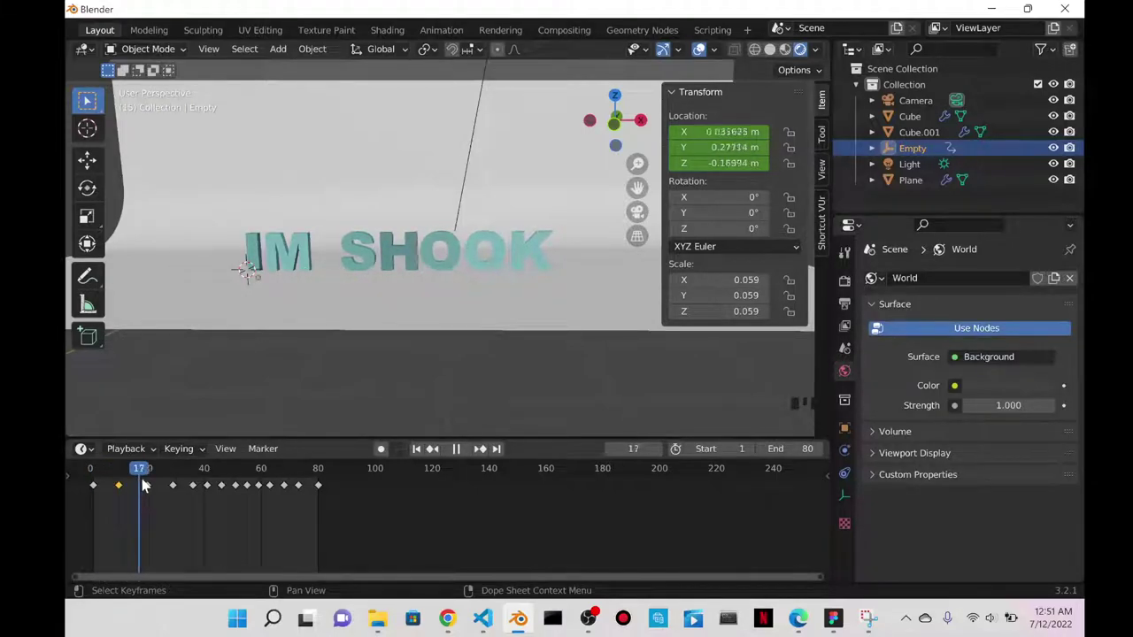
key(Escape)
drag(149, 485, 126, 487)
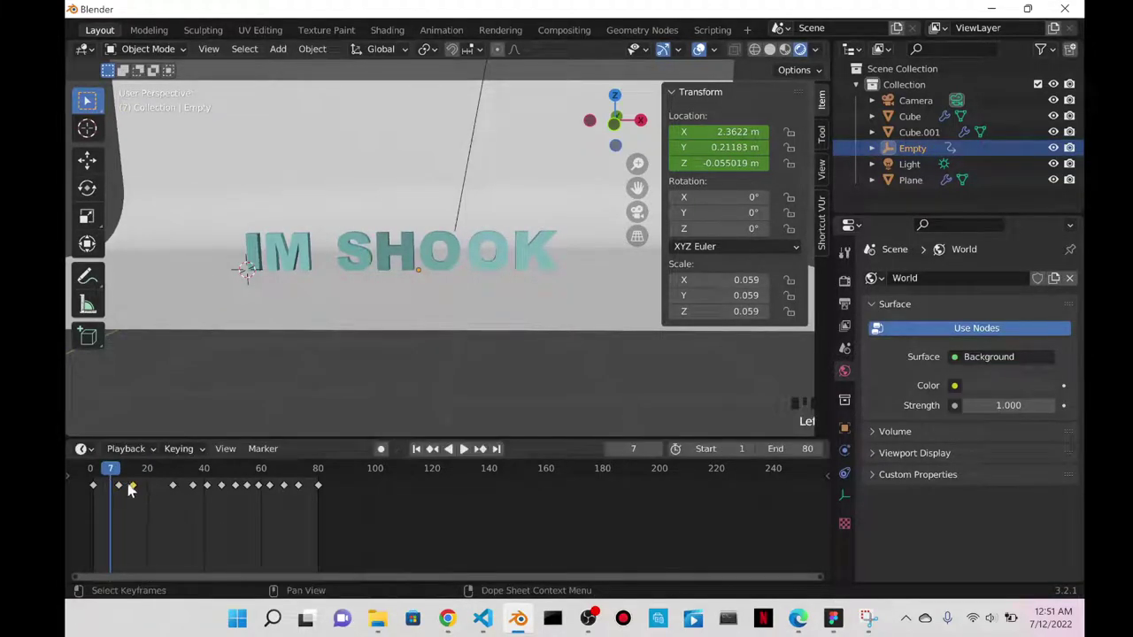
- Duplicate the empty's keyframes at about frames 10 and 15 to about frames 19 and 24, and play the animation
key(shift+d)
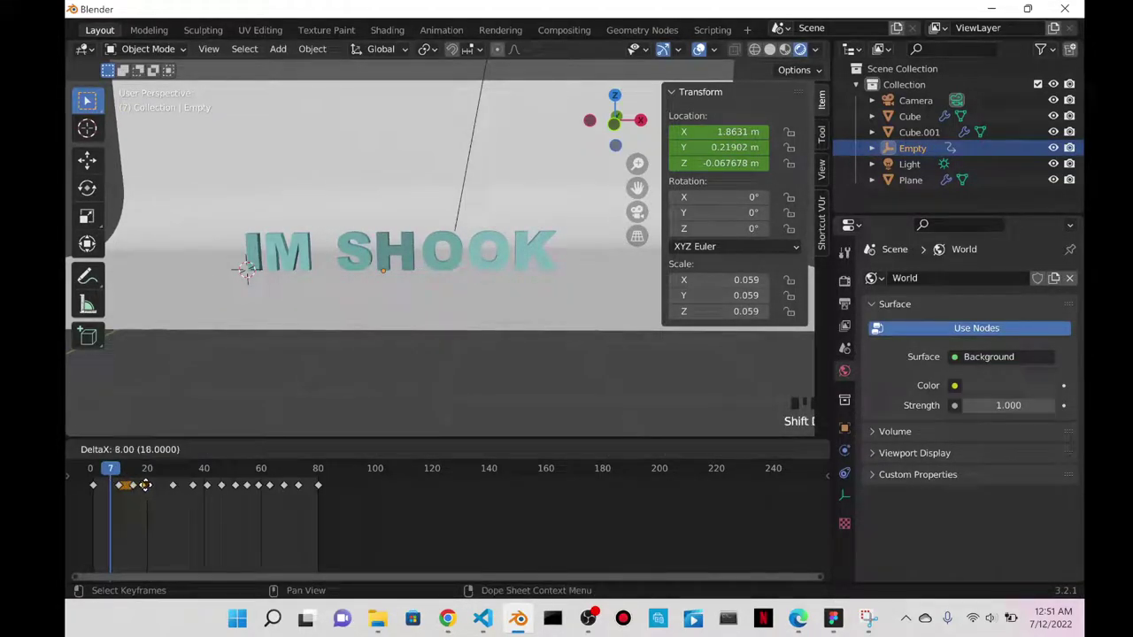
click(149, 492)
click(463, 449)
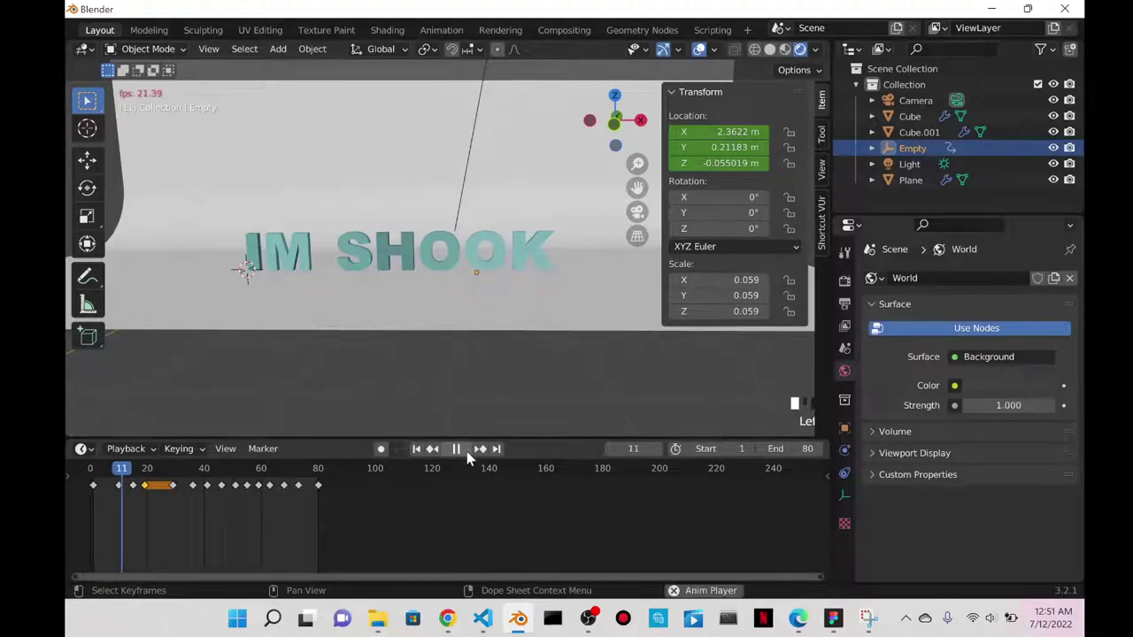
key(shift+d)
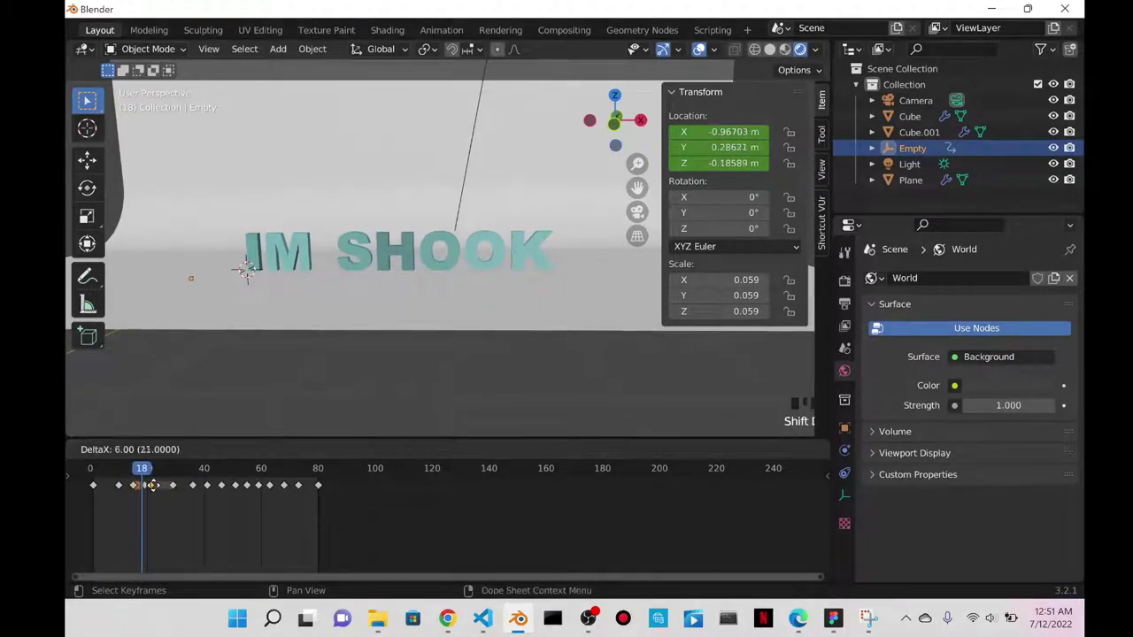
click(159, 492)
click(463, 448)
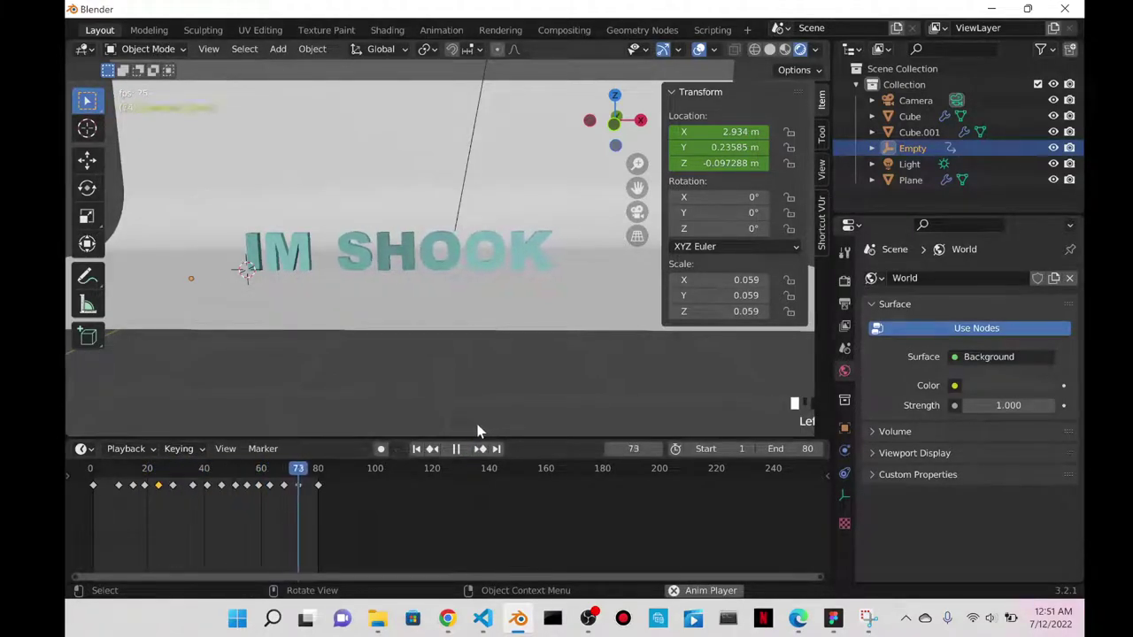
click(454, 449)
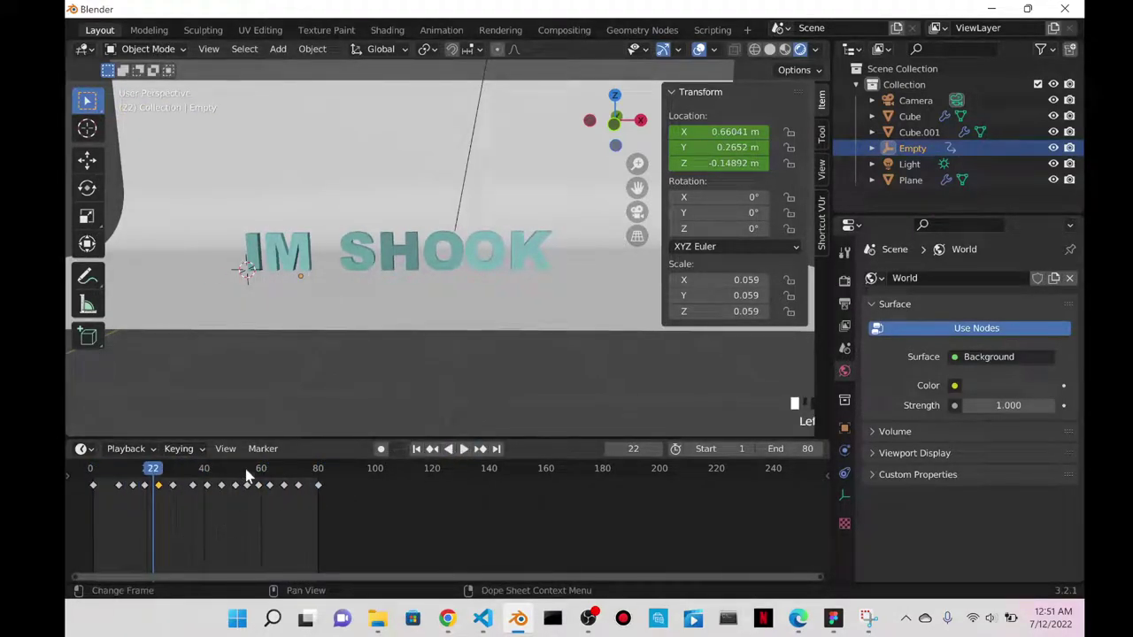
- Hide the viewport sidebar and set the interpolation of the selected keyframe at about frame 24 to Linear
key(n)
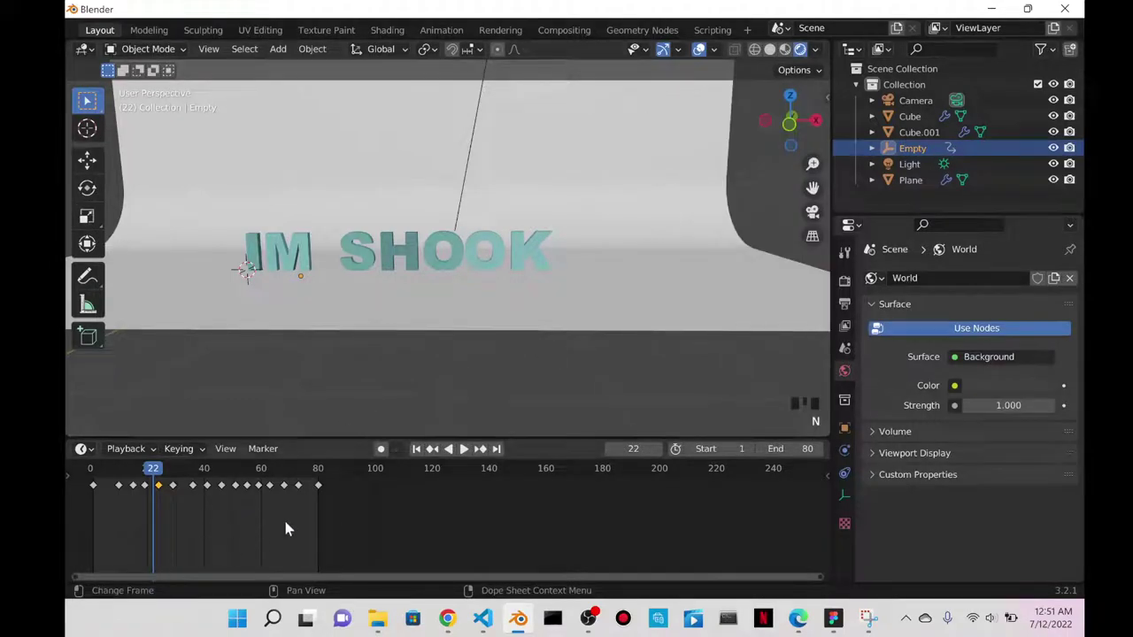
key(t)
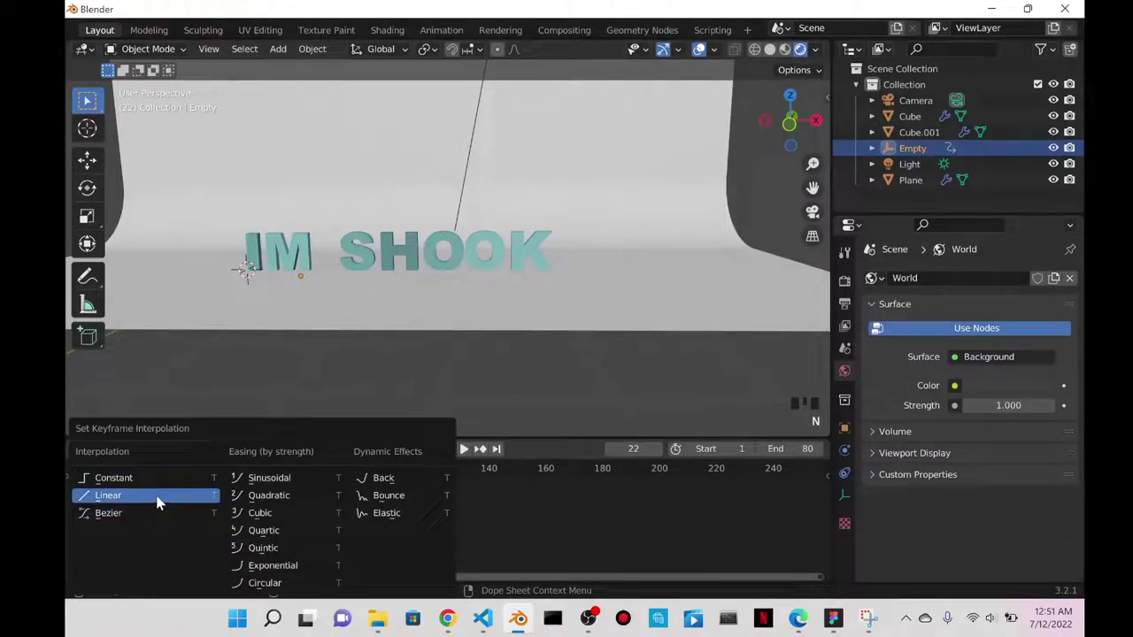
click(130, 500)
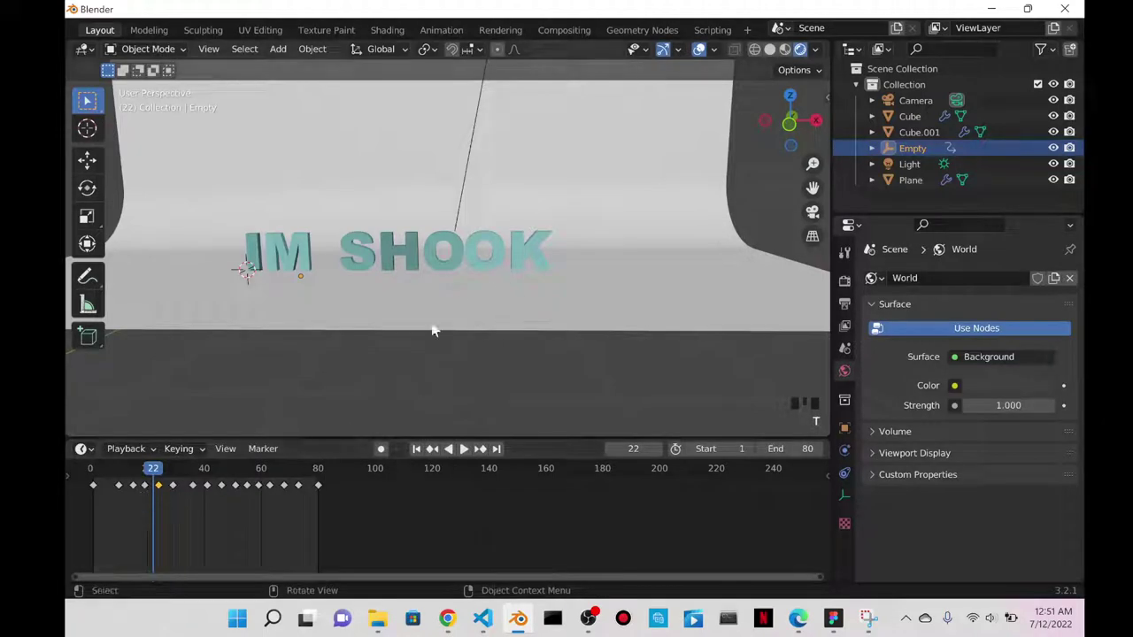
- Replay the text animation from frame 1
click(630, 448)
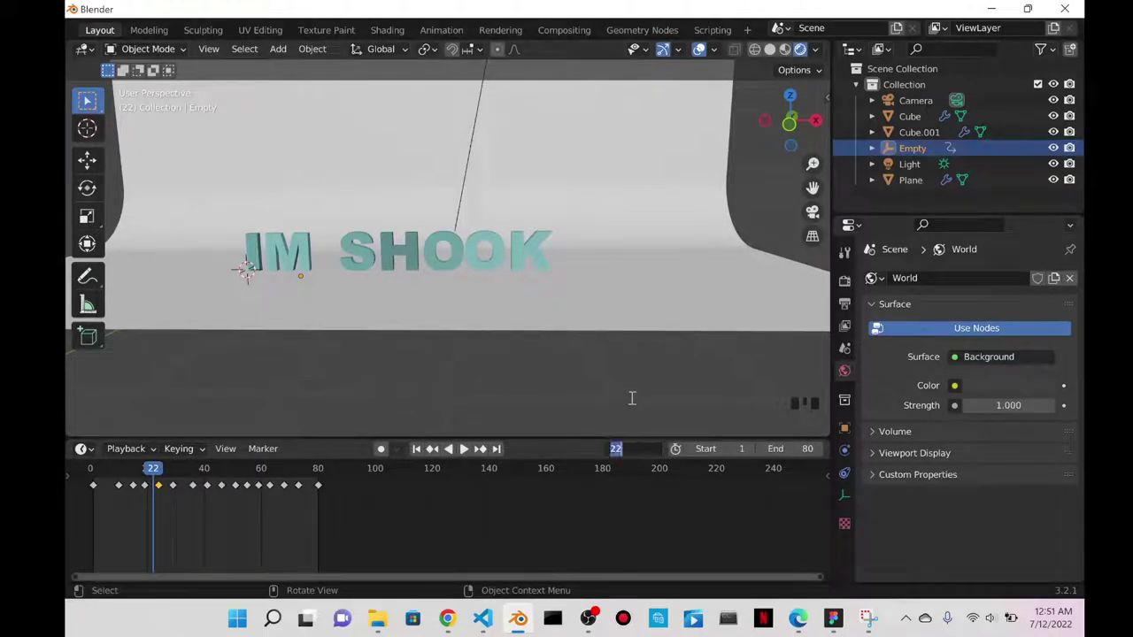
text(1)
key(Return)
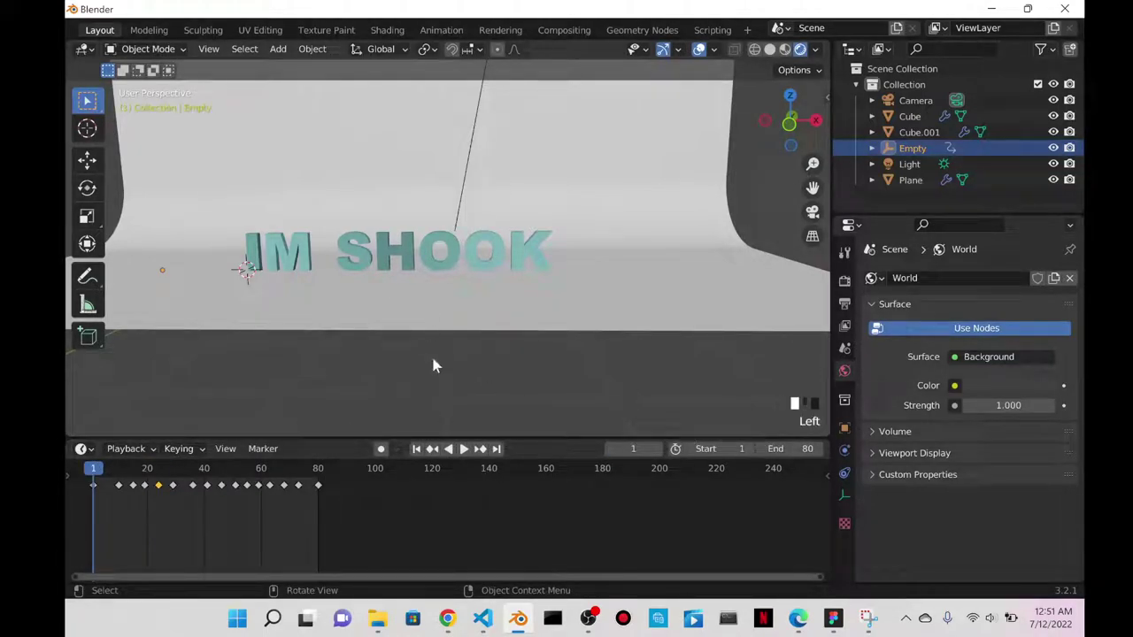
click(462, 450)
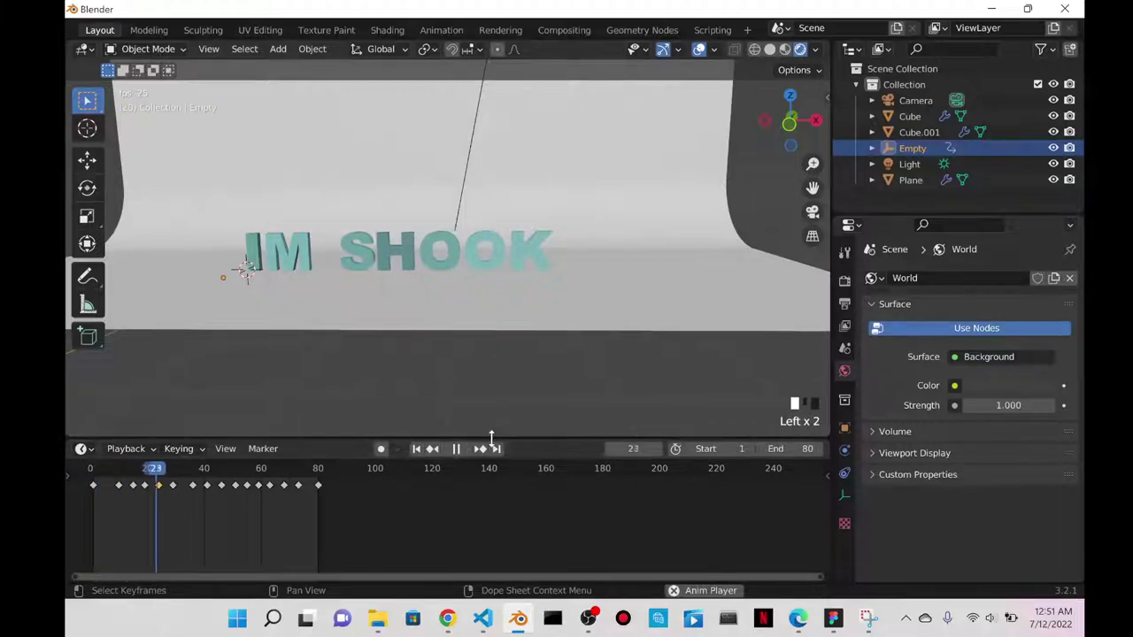
key(space)
- Lower the white backdrop plane slightly along the Z axis so it sits just beneath the IM SHOOK text
click(637, 321)
middle_drag(637, 321, 632, 284)
key(g)
key(z)
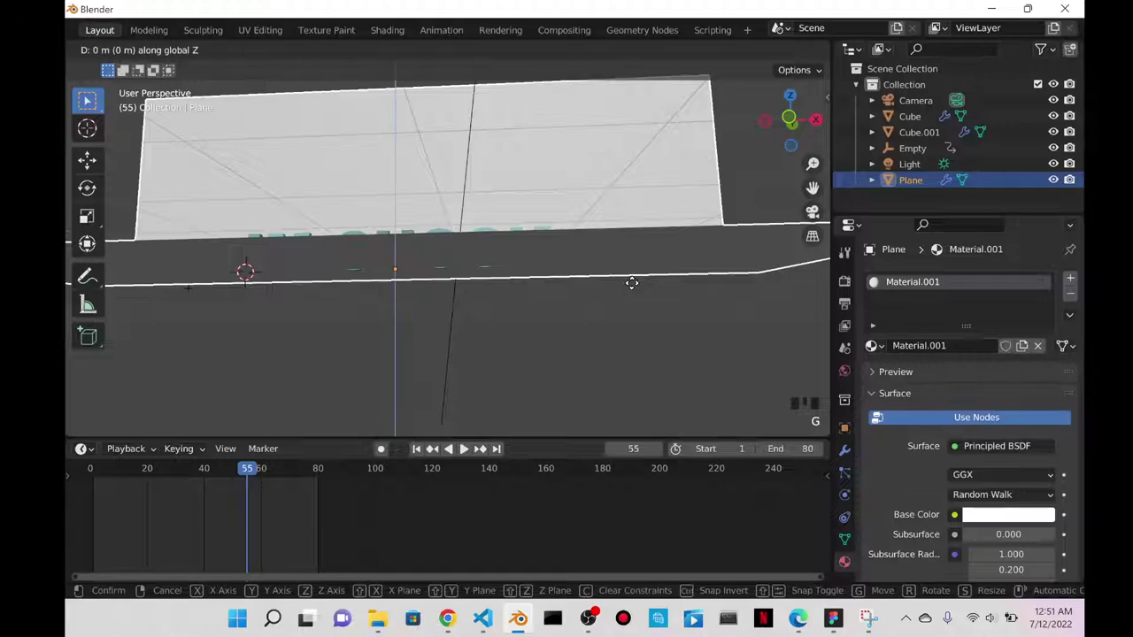
click(630, 285)
middle_drag(630, 286, 523, 287)
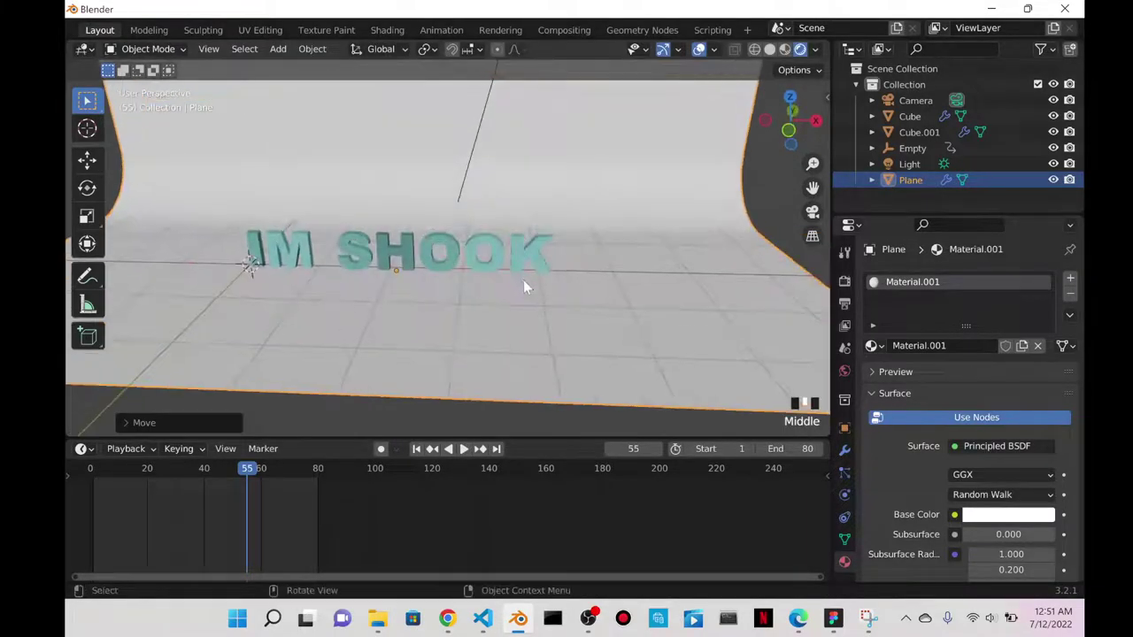
scroll(617, 149, down, 3)
middle_drag(501, 192, 610, 257)
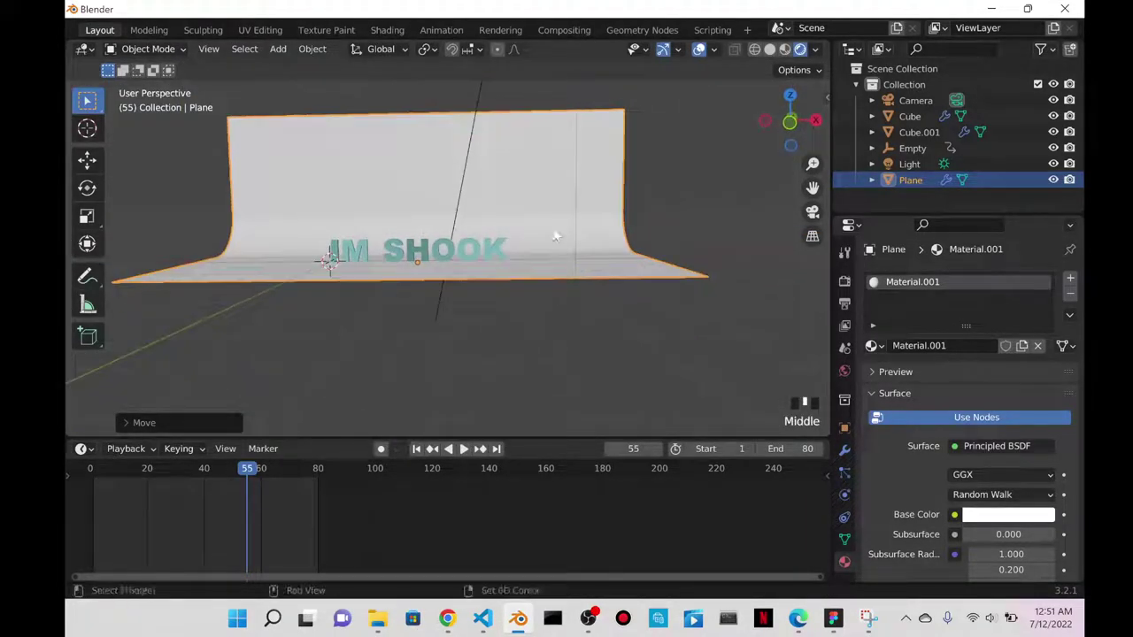
scroll(616, 247, up, 3)
scroll(617, 247, up, 1)
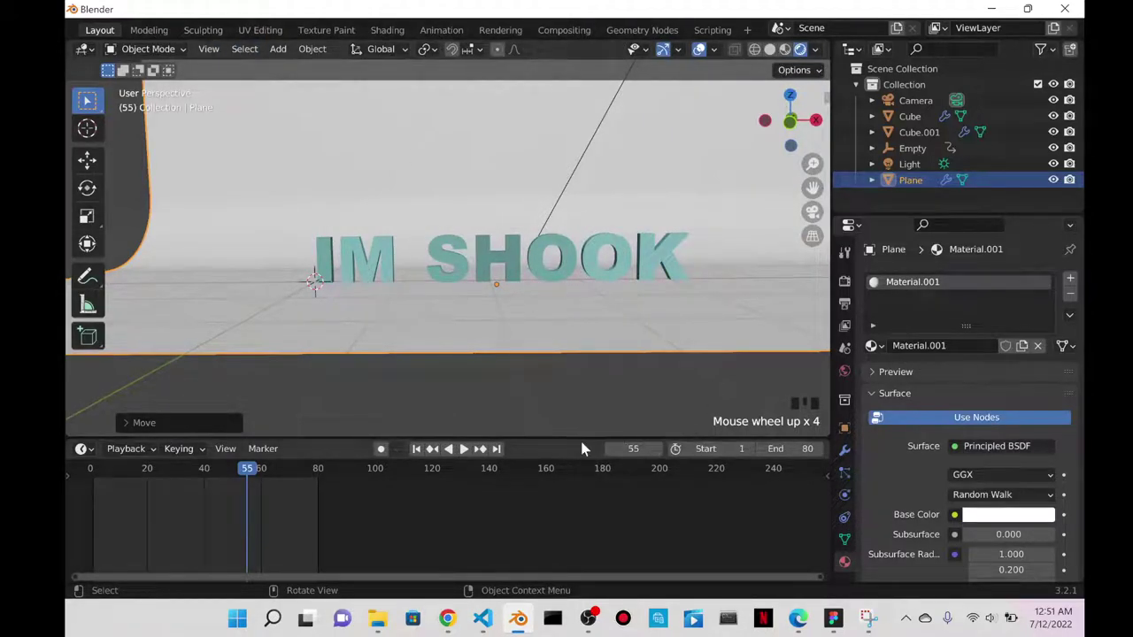
- Enlarge the 3D viewport over the timeline and inspect the rendered backdrop and text from the side and front
drag(573, 441, 574, 544)
middle_drag(649, 389, 708, 346)
scroll(708, 346, up, 2)
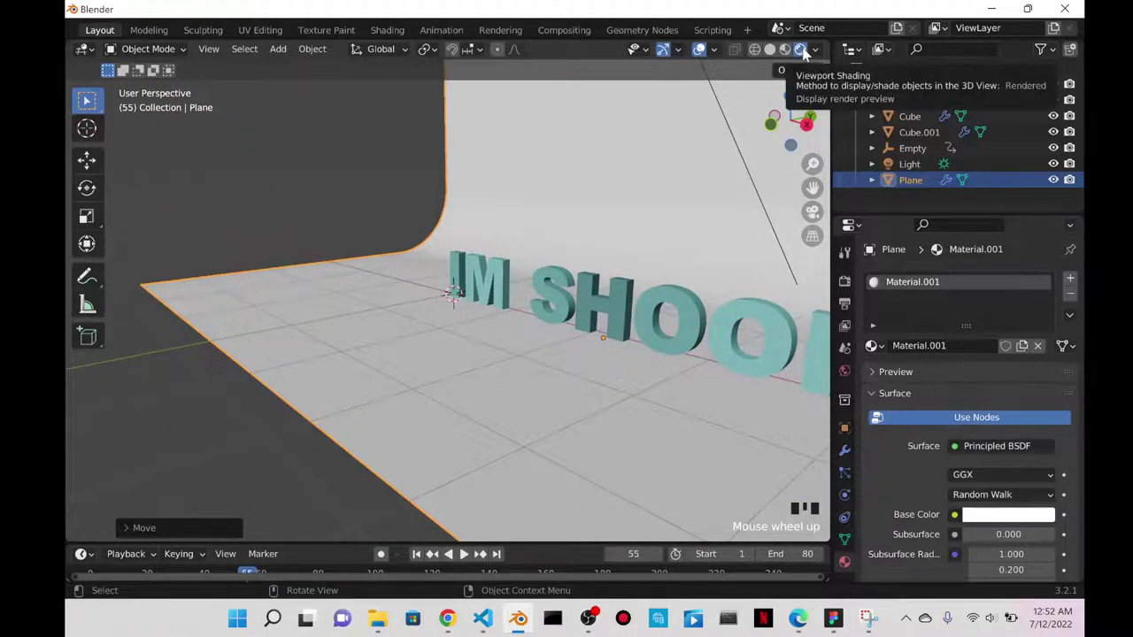
mouse_move(721, 212)
middle_down()
mouse_move(703, 357)
mouse_move(584, 348)
mouse_move(698, 336)
mouse_move(668, 366)
mouse_move(495, 235)
middle_up()
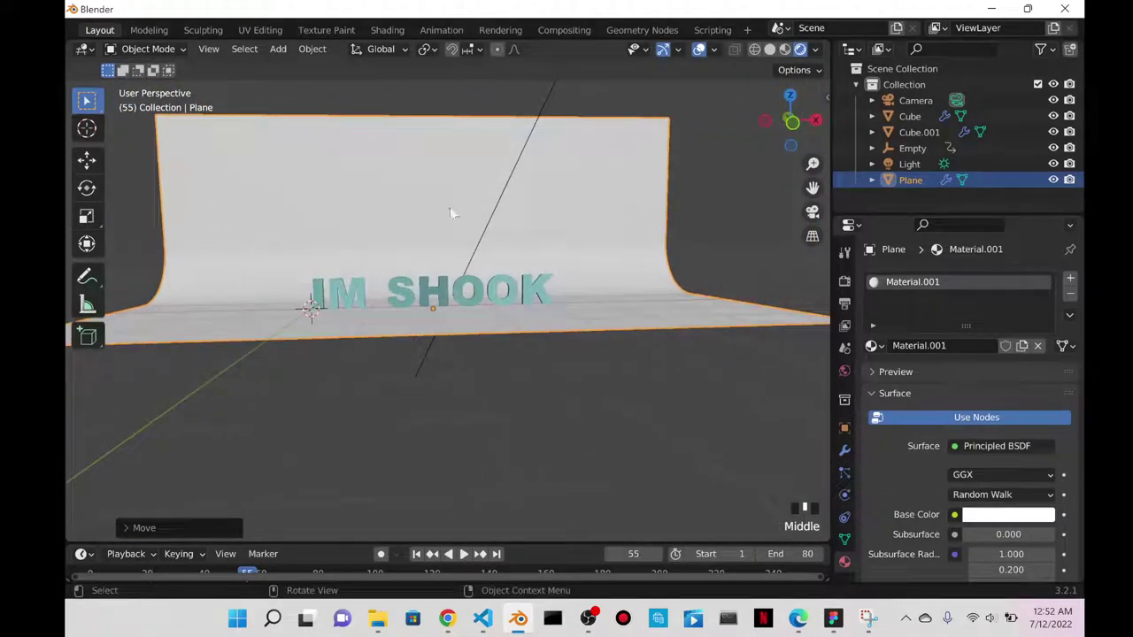
- Open the input preferences to look at the Emulate Numpad option, and close the preferences window
scroll(133, 29, left, 5)
click(125, 29)
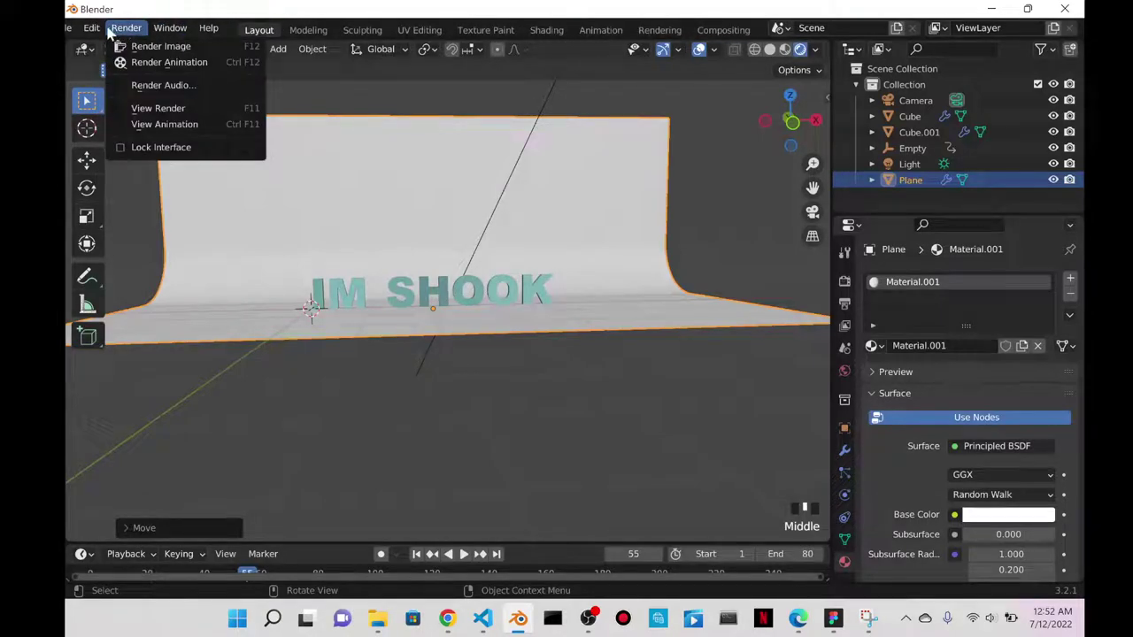
click(92, 28)
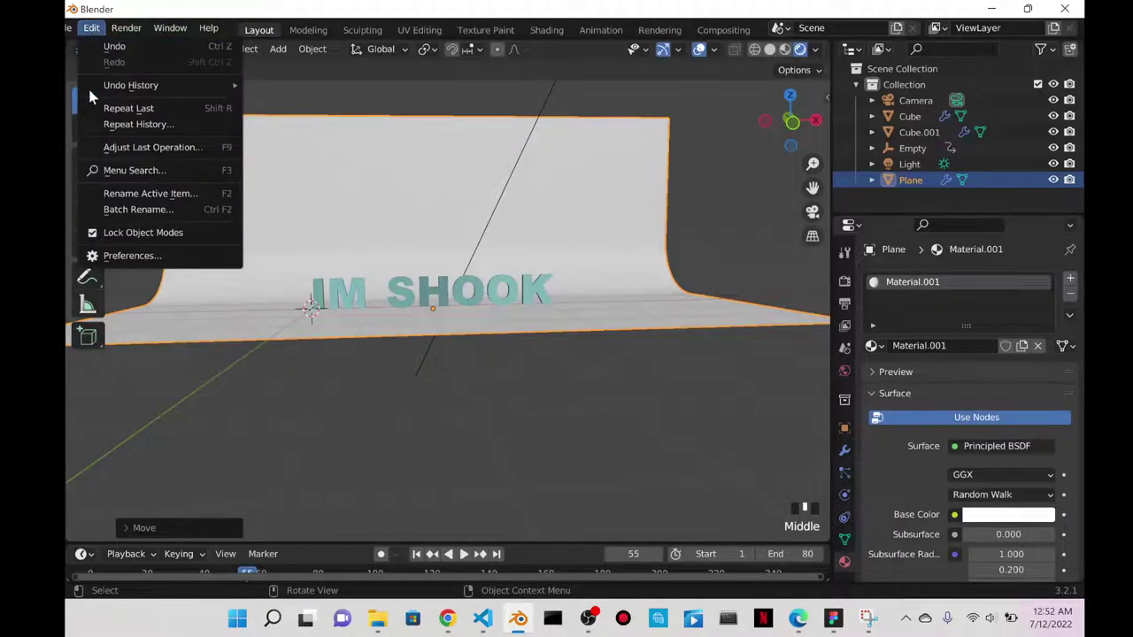
click(128, 255)
click(380, 79)
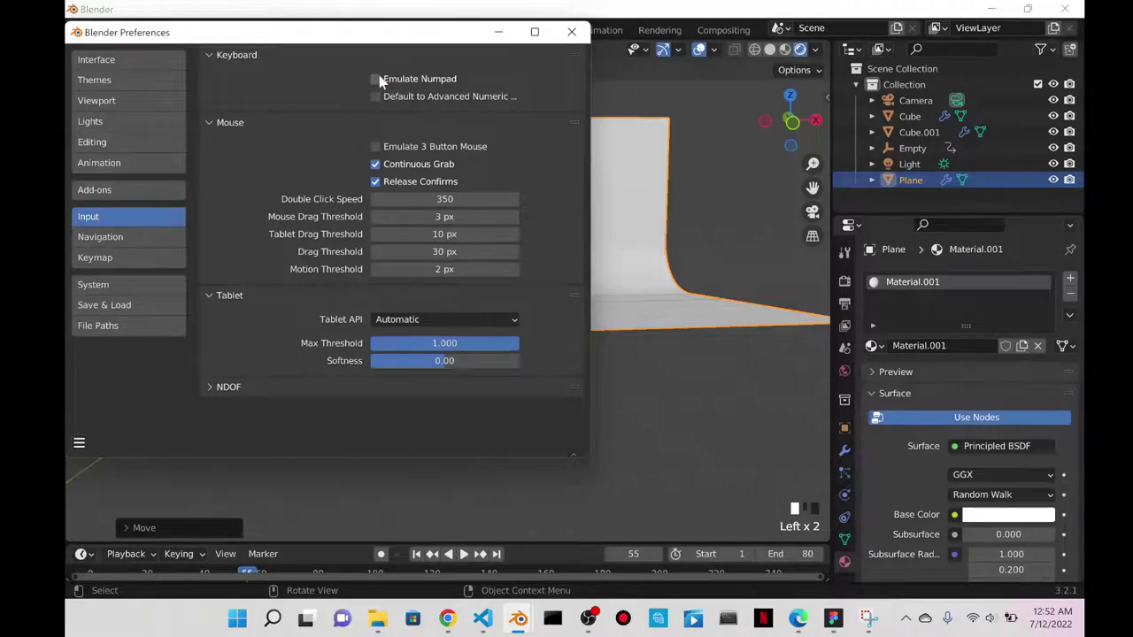
click(571, 34)
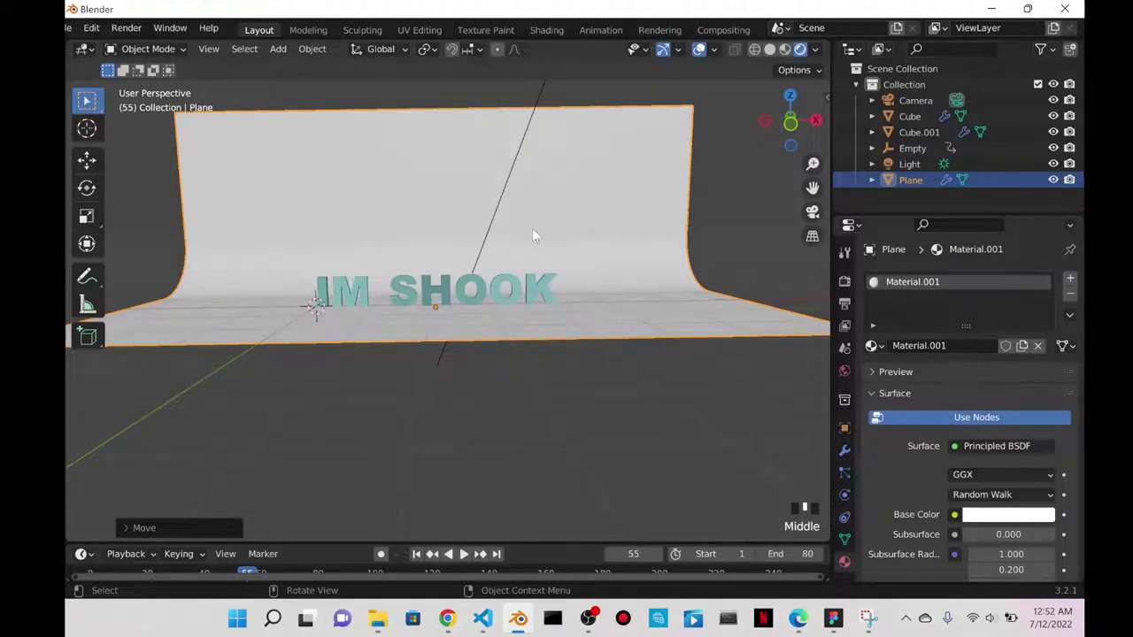
- Try aligning the camera to the front view, and realign it to a closer view raised slightly above the text
key(grave)
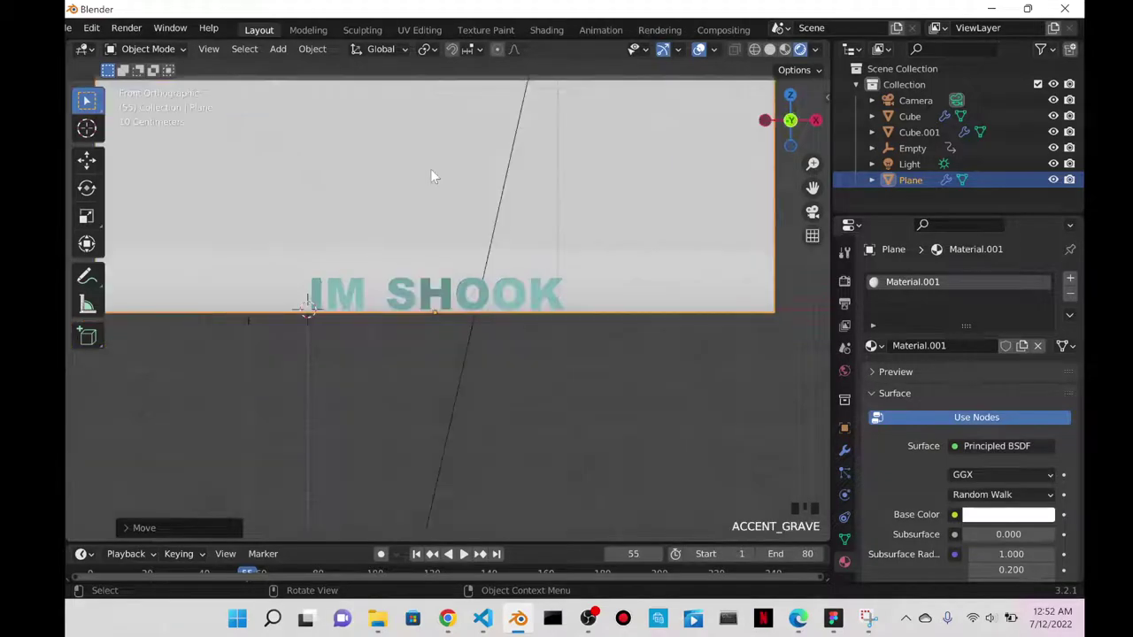
key(ctrl+alt+KP_0)
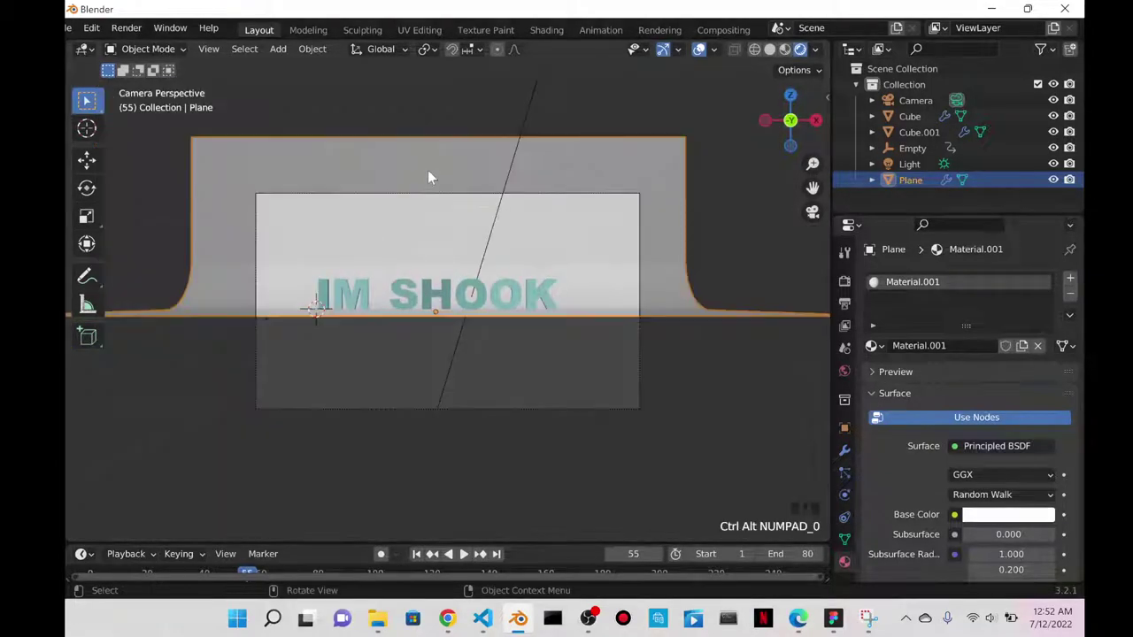
middle_drag(429, 173, 474, 226)
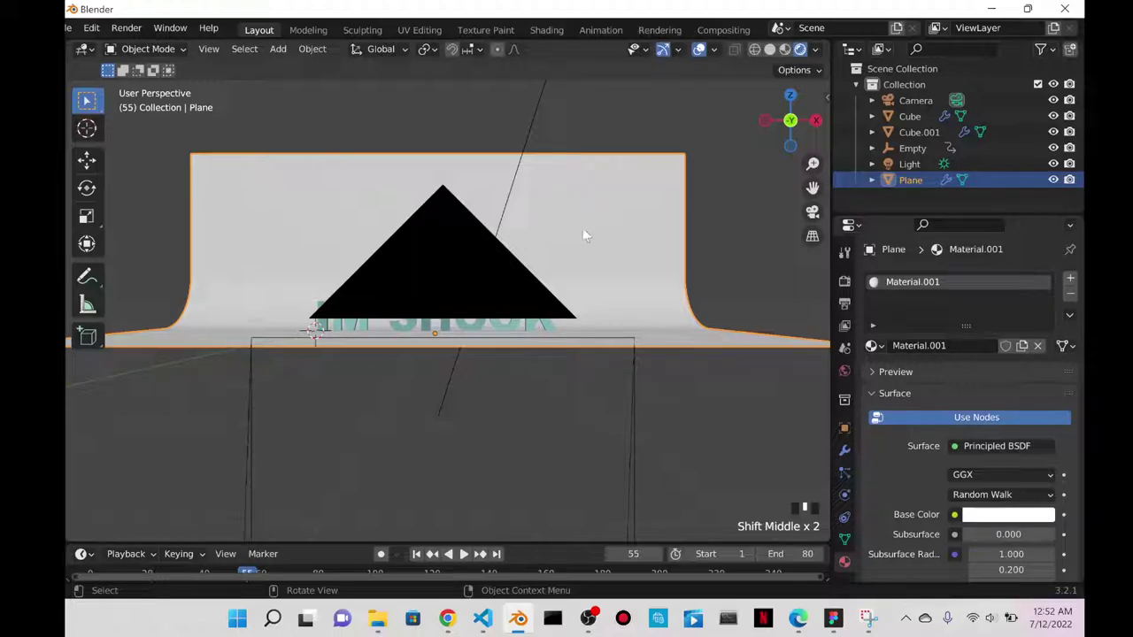
shift+middle_drag(586, 207, 587, 248)
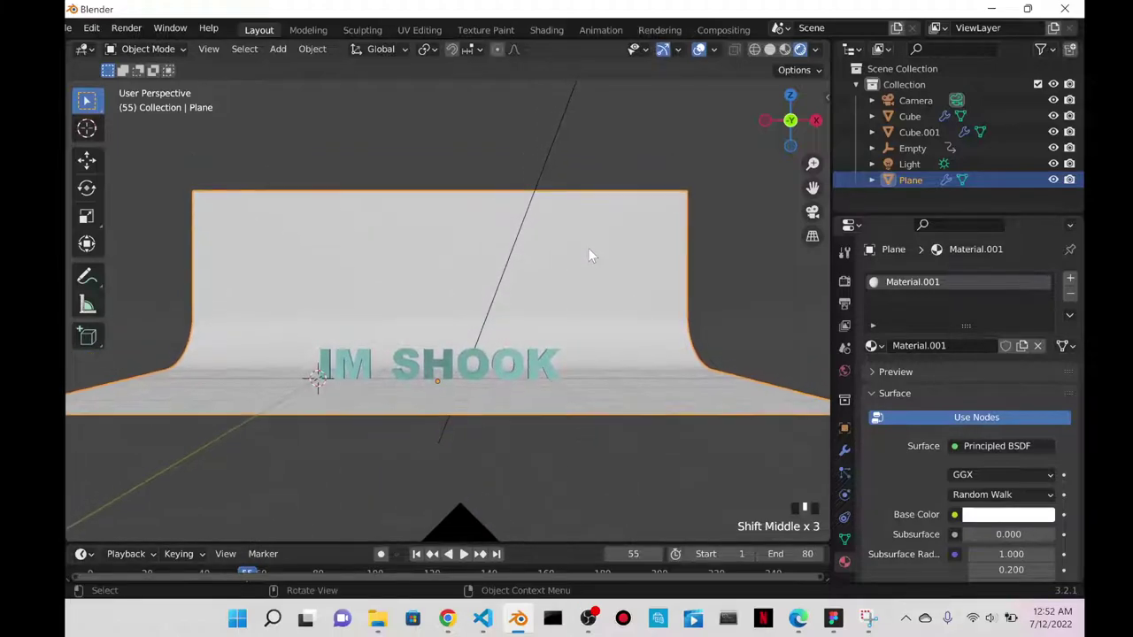
scroll(587, 250, up, 3)
key(ctrl+alt+KP_0)
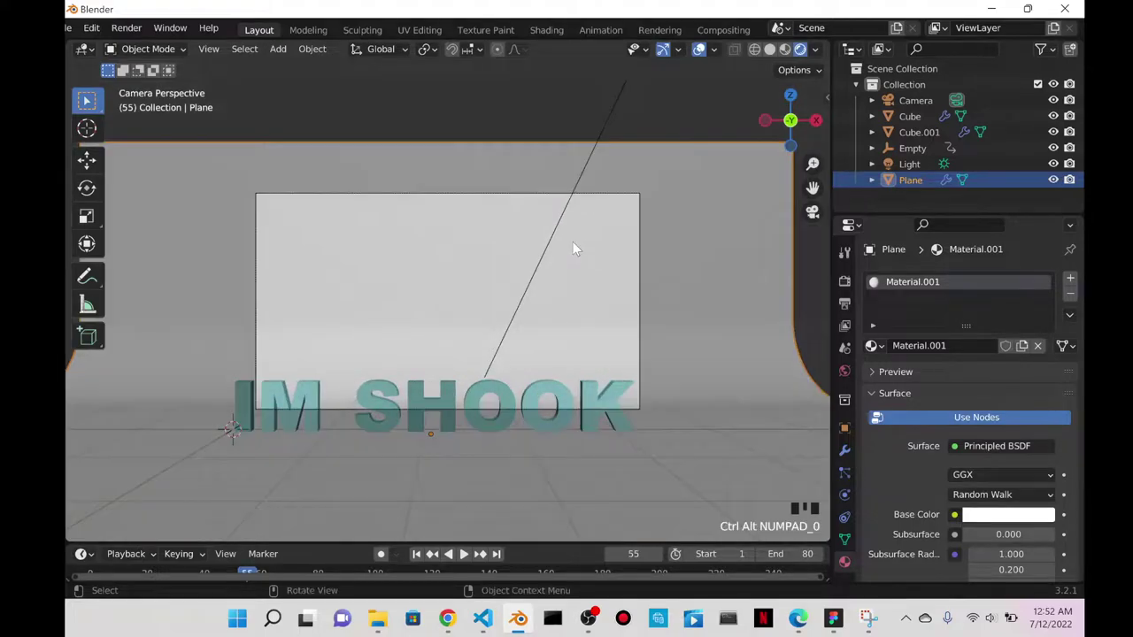
- Try a slightly turned viewing angle by aligning the camera to the current view, and toggle the camera view to compare
middle_drag(585, 240, 683, 269)
scroll(636, 233, down, 2)
key(KP_0)
key(ctrl+alt+KP_0)
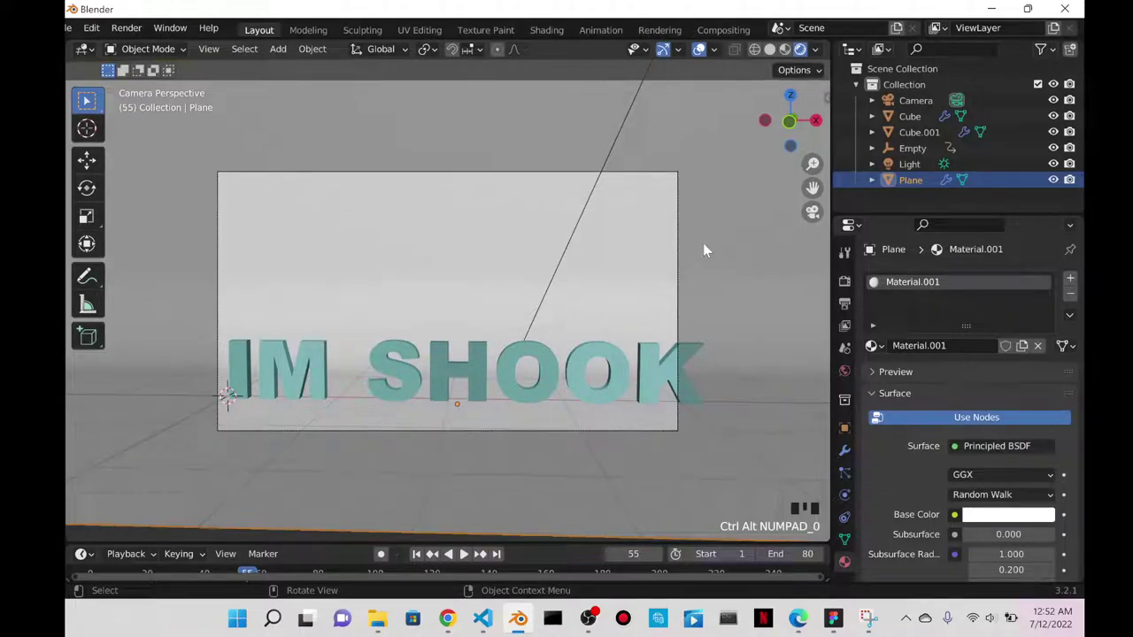
key(KP_0)
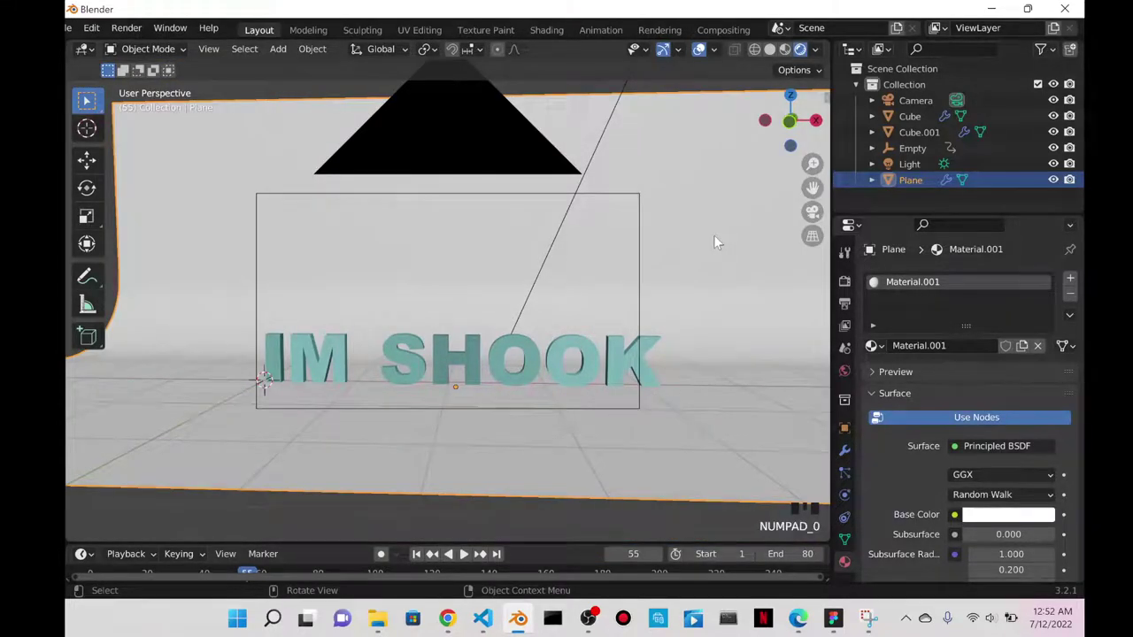
key(KP_0)
- Reframe from the front and align the camera to the view so the whole IM SHOOK text fits inside its frame
middle_drag(711, 232, 668, 274)
key(ctrl+alt+KP_0)
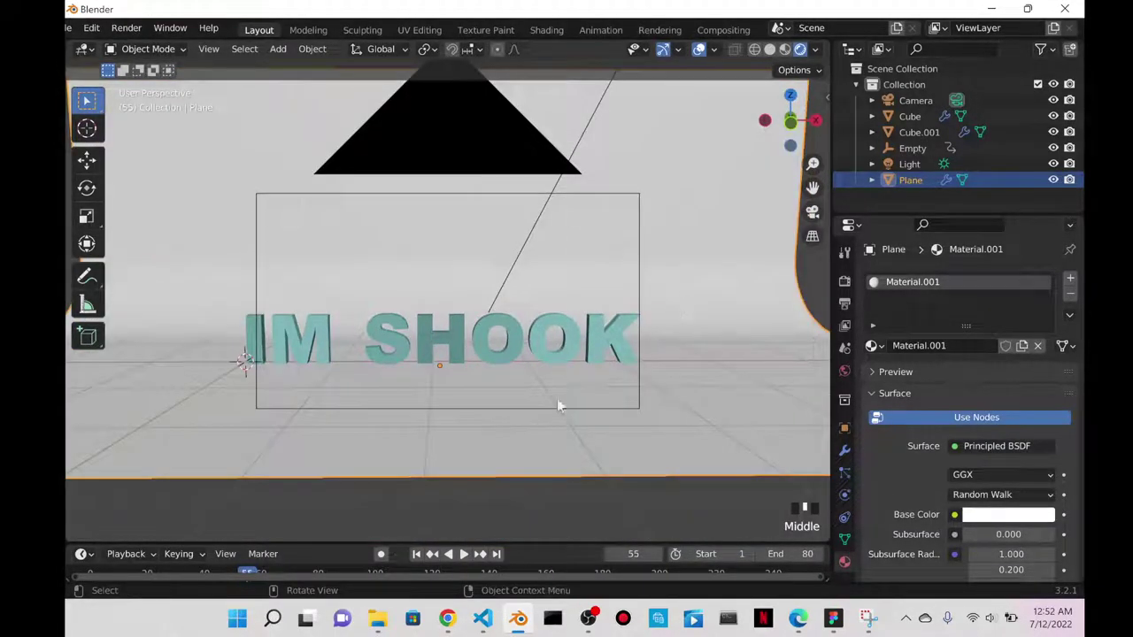
click(463, 554)
click(460, 555)
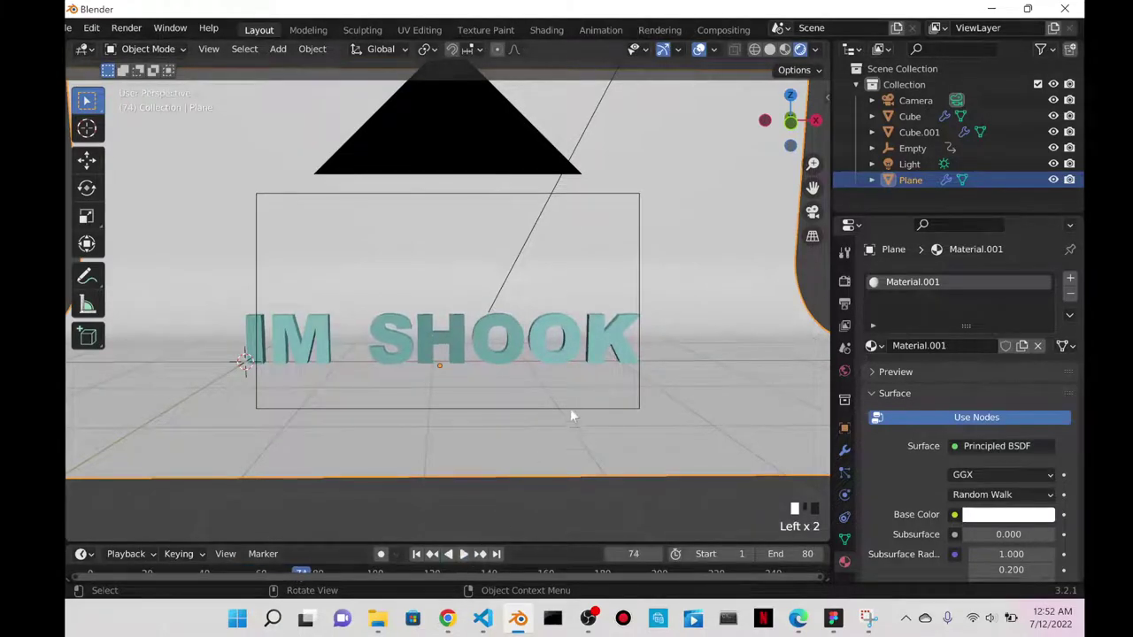
scroll(593, 371, down, 2)
key(ctrl+alt+KP_0)
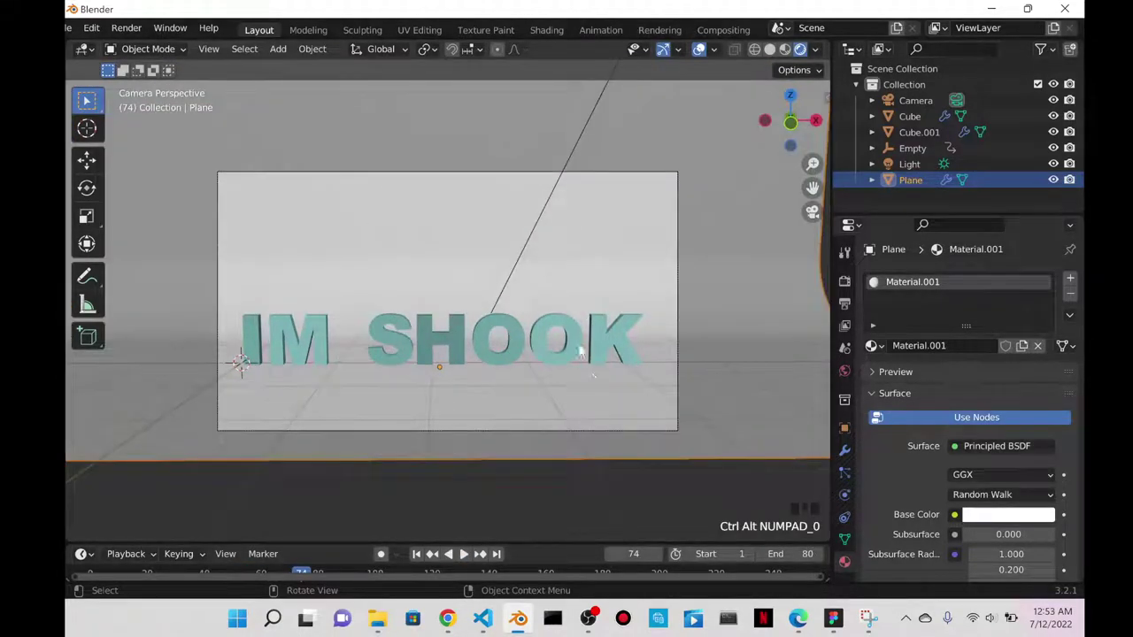
- Play the animation through the camera and enlarge the timeline area for another playback
click(463, 554)
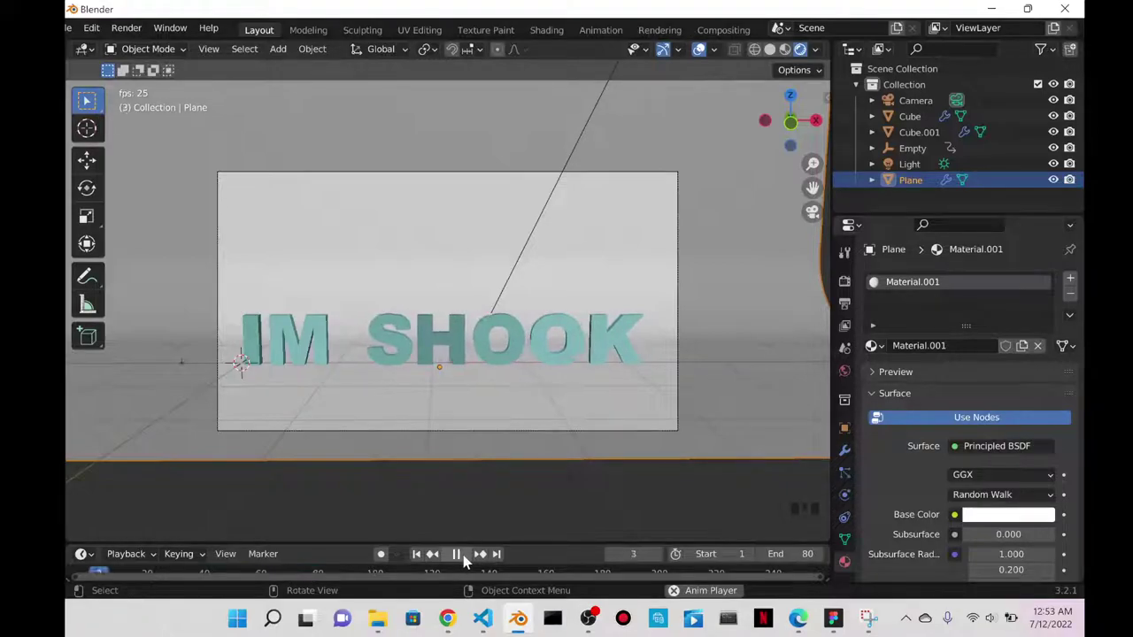
click(457, 554)
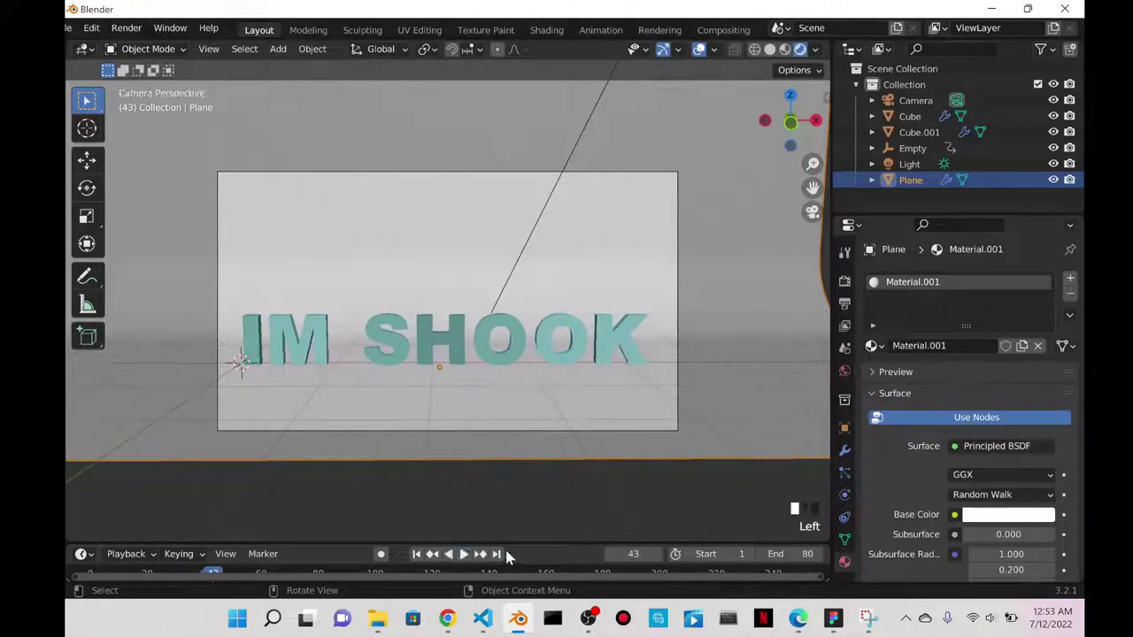
drag(531, 543, 518, 467)
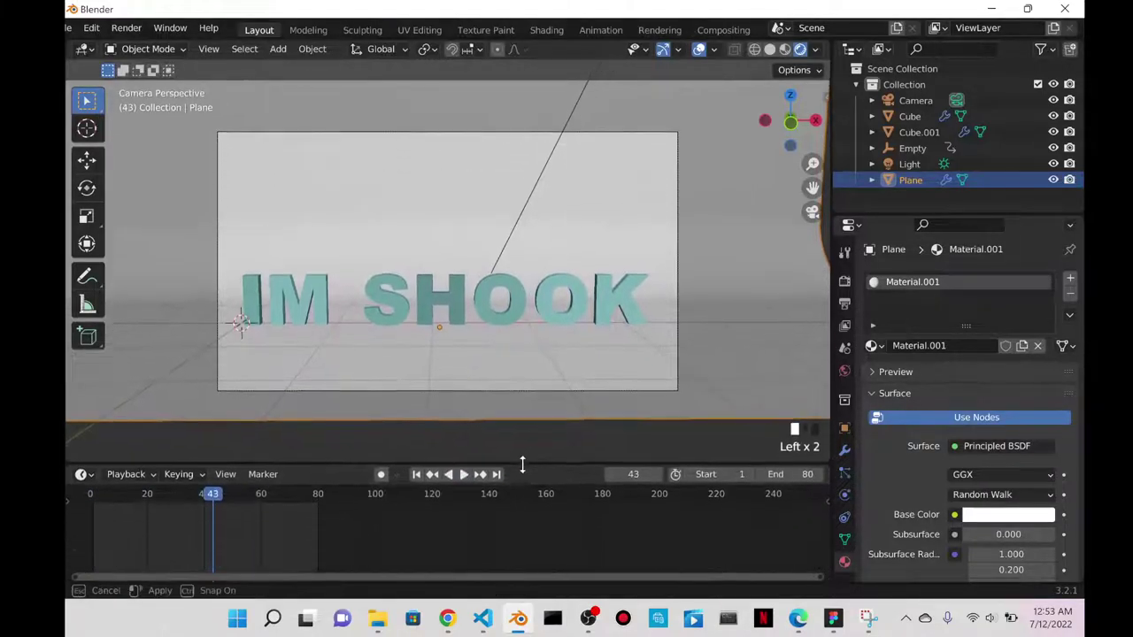
click(463, 473)
click(464, 472)
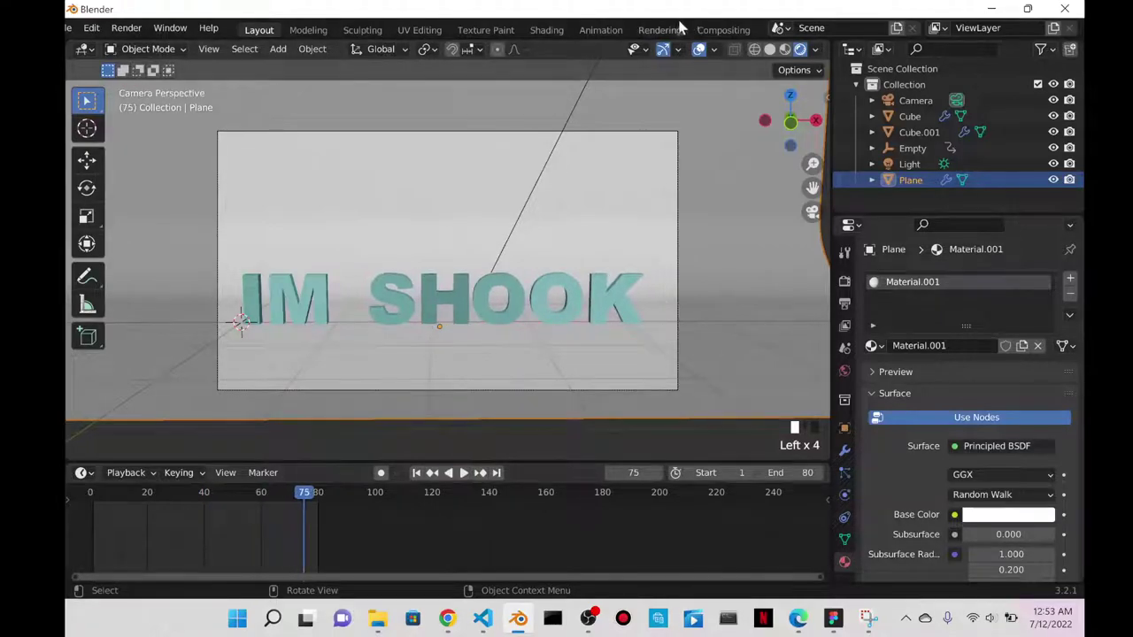
- Switch to the Geometry Nodes workspace and enlarge the node editor area
scroll(513, 27, down, 3)
click(607, 31)
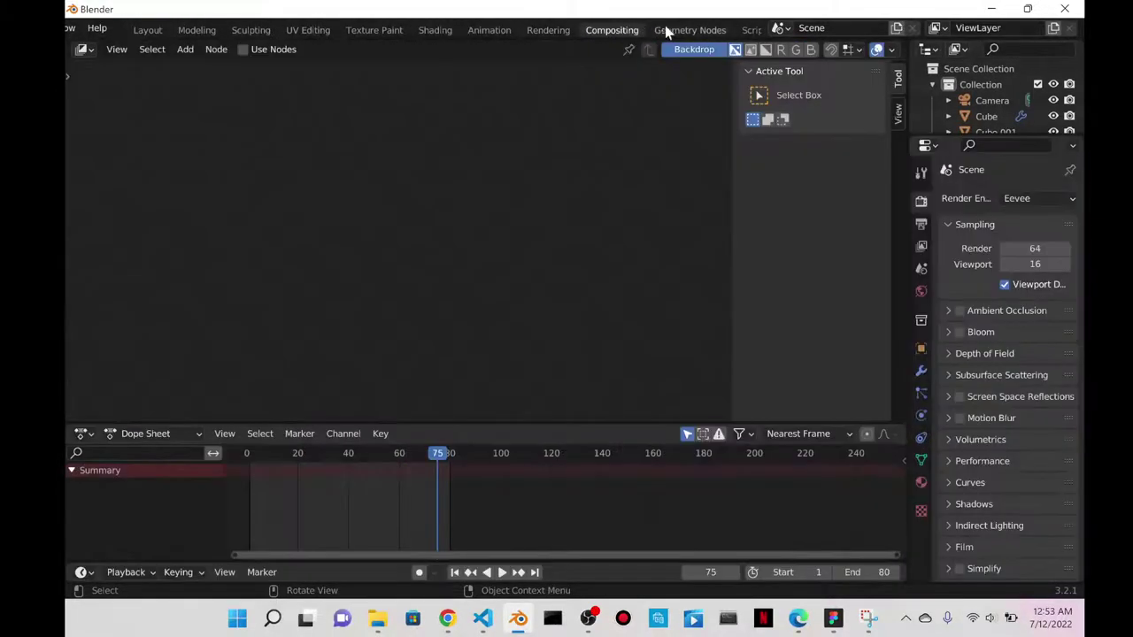
click(666, 30)
scroll(627, 466, down, 2)
drag(519, 555, 583, 236)
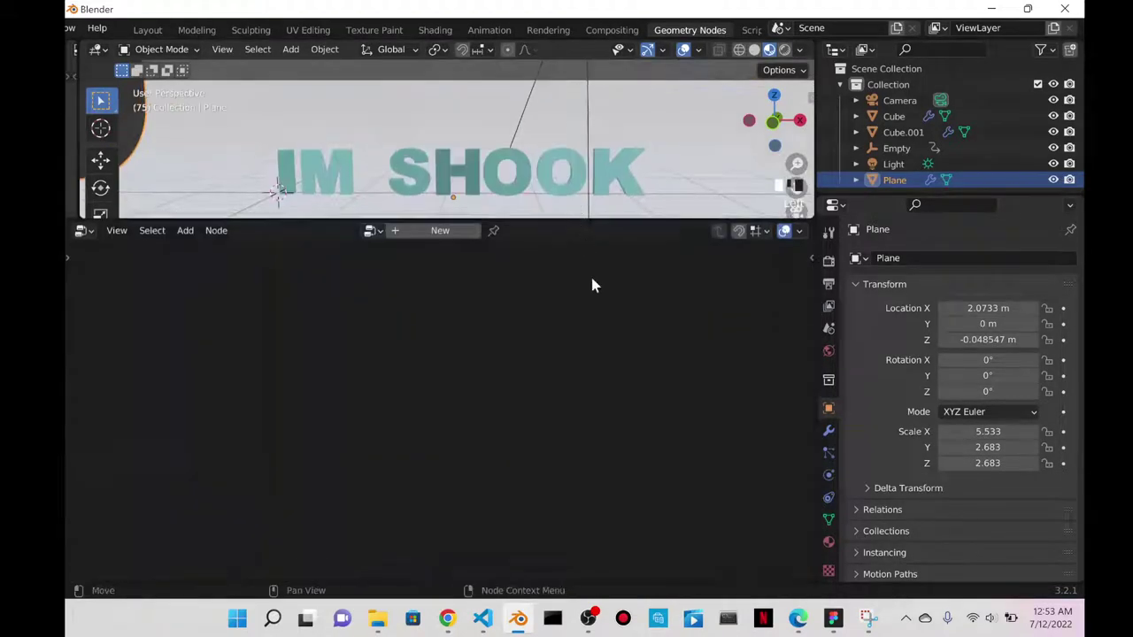
- Select the SHOOK text and examine its node chain from Object Info and Distance through Float Curve and Multiply to Combine XYZ
click(531, 173)
scroll(687, 420, up, 2)
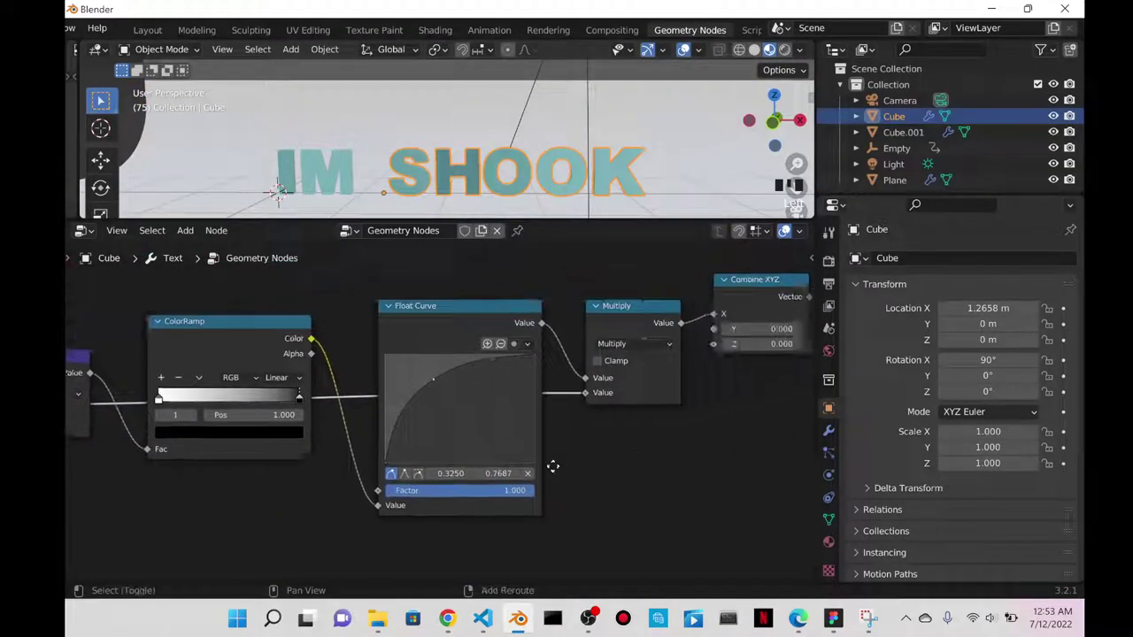
middle_drag(589, 458, 306, 443)
scroll(430, 354, up, 2)
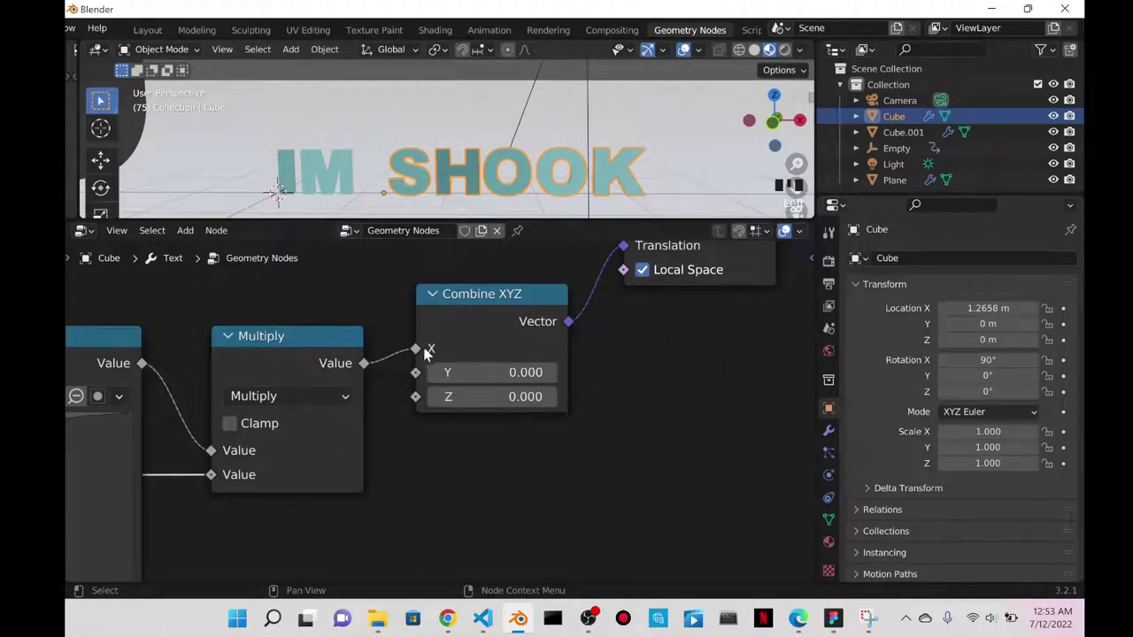
scroll(340, 299, down, 3)
middle_drag(339, 299, 685, 298)
scroll(663, 393, up, 2)
scroll(663, 400, down, 1)
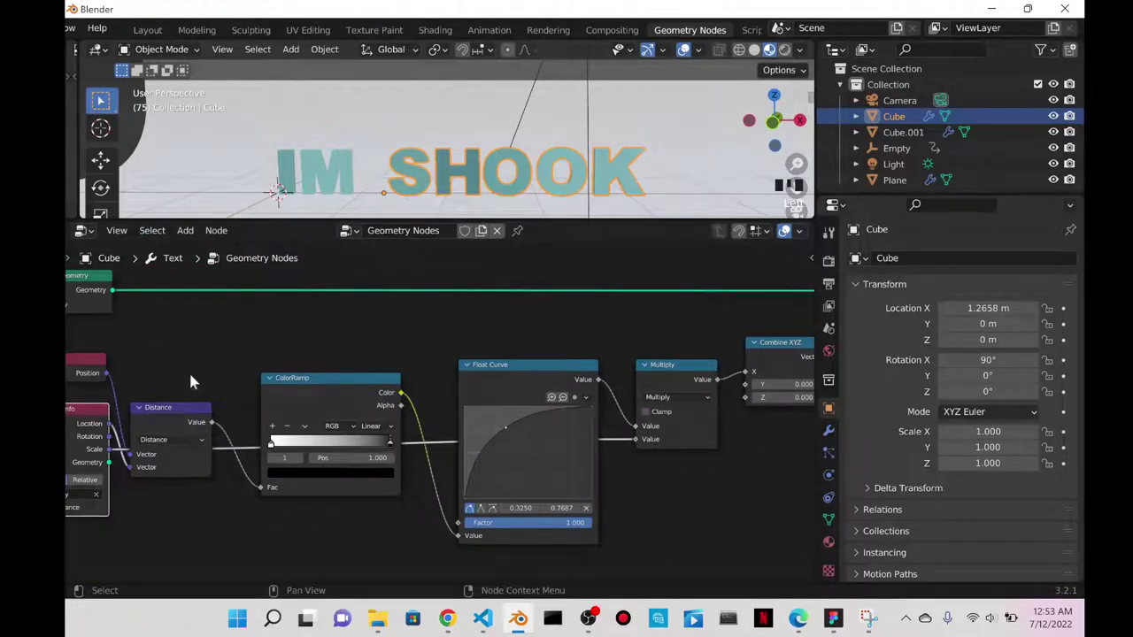
mouse_move(86, 425)
mouse_down()
mouse_move(113, 495)
mouse_move(265, 384)
mouse_move(86, 440)
mouse_up()
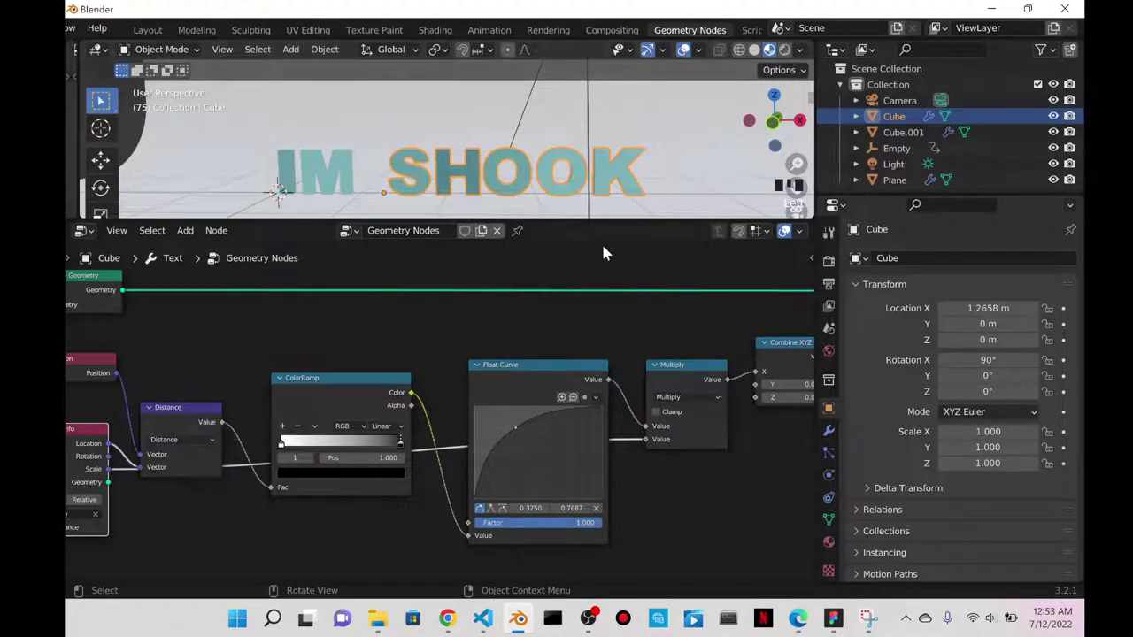
- Enlarge the 3D viewport, select the Empty, and check its scale values in the viewport's transform properties
drag(593, 222, 425, 491)
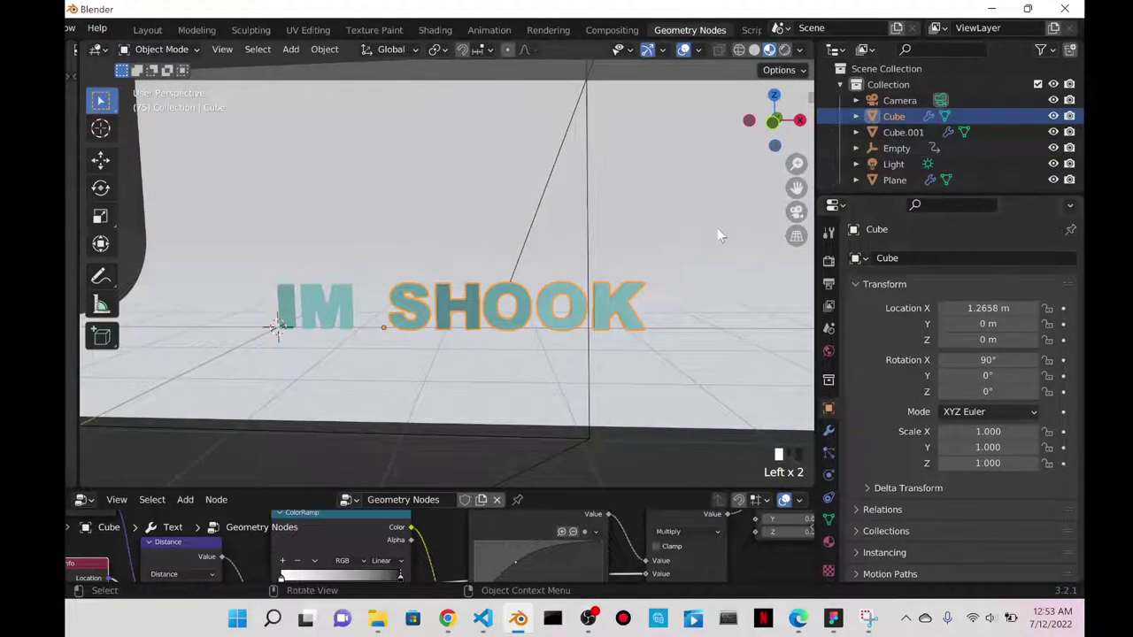
click(897, 149)
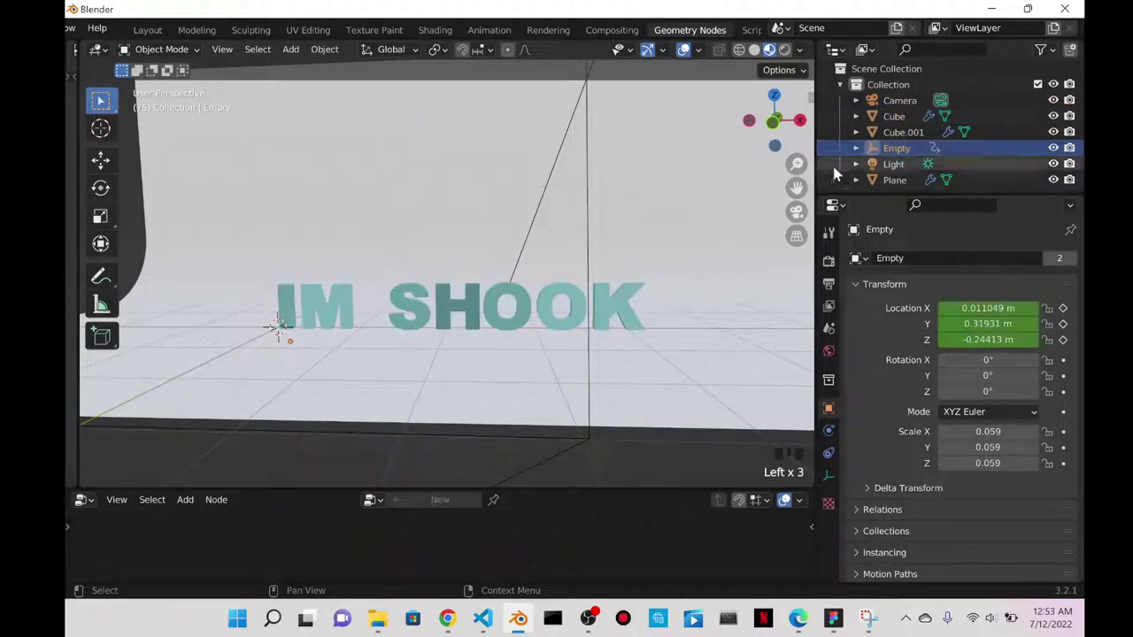
key(n)
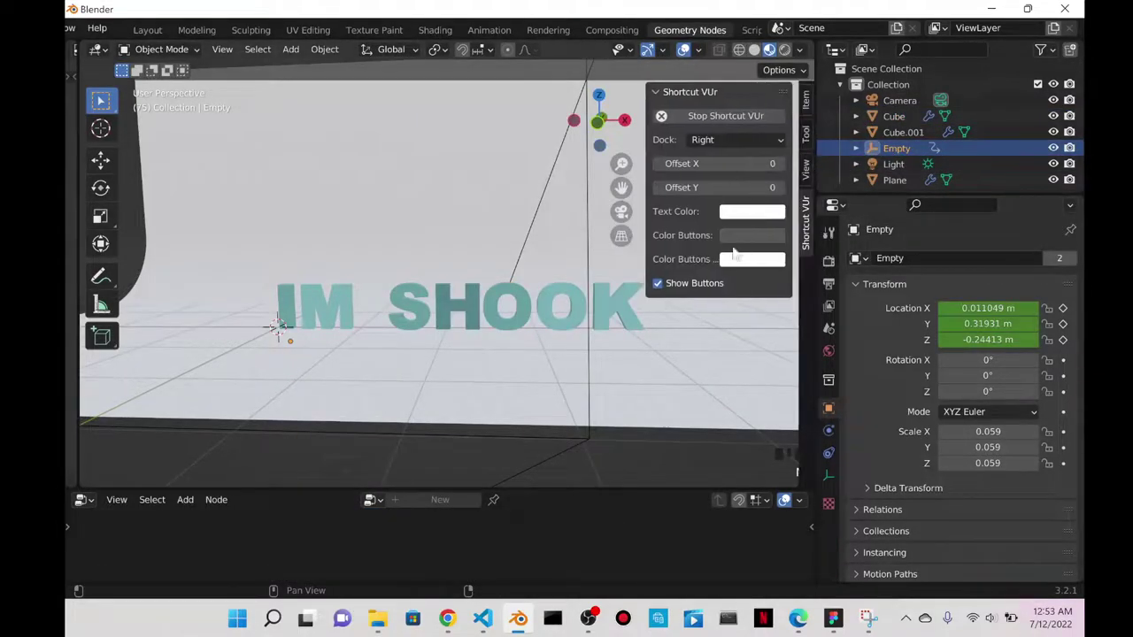
click(806, 99)
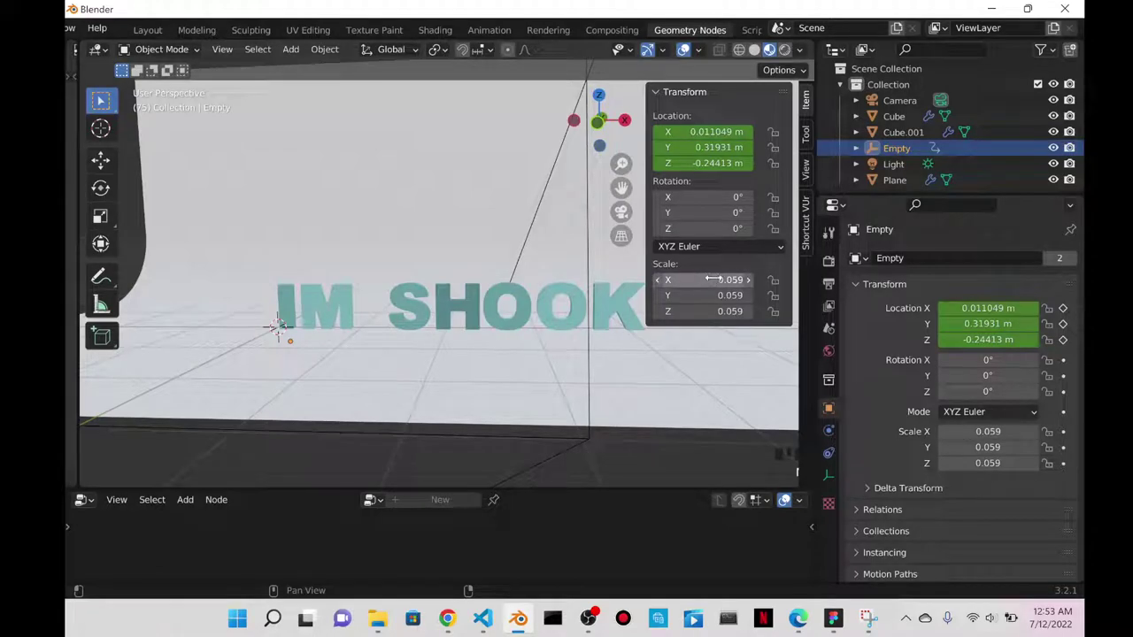
key(n)
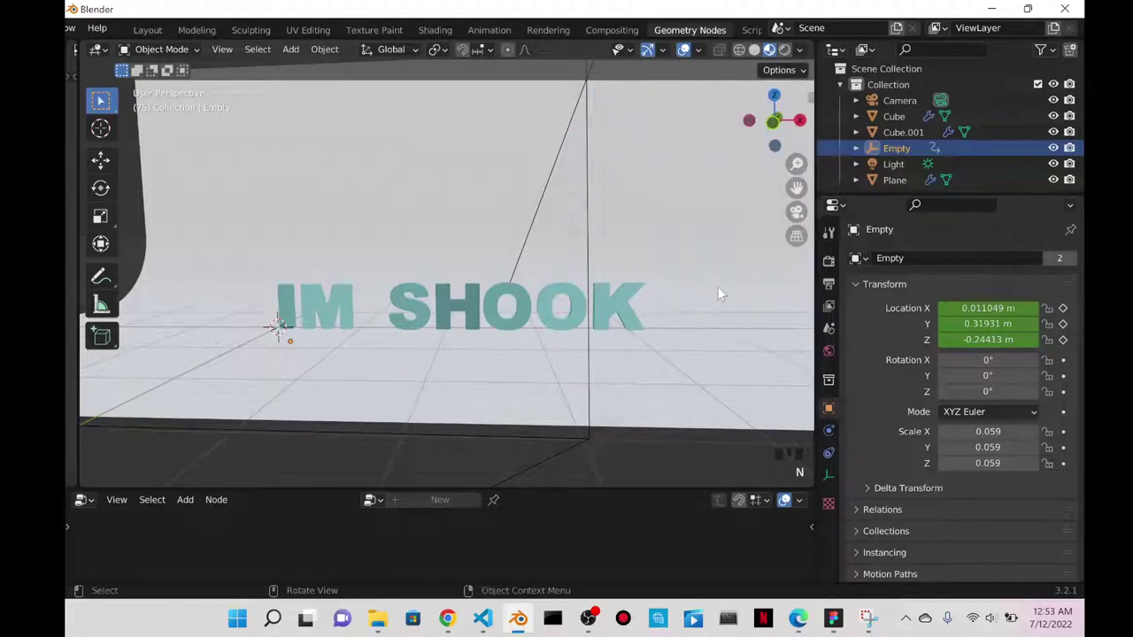
- Reselect the SHOOK text and review the inputs of its Multiply node, resizing the node editor around it
click(571, 310)
click(570, 310)
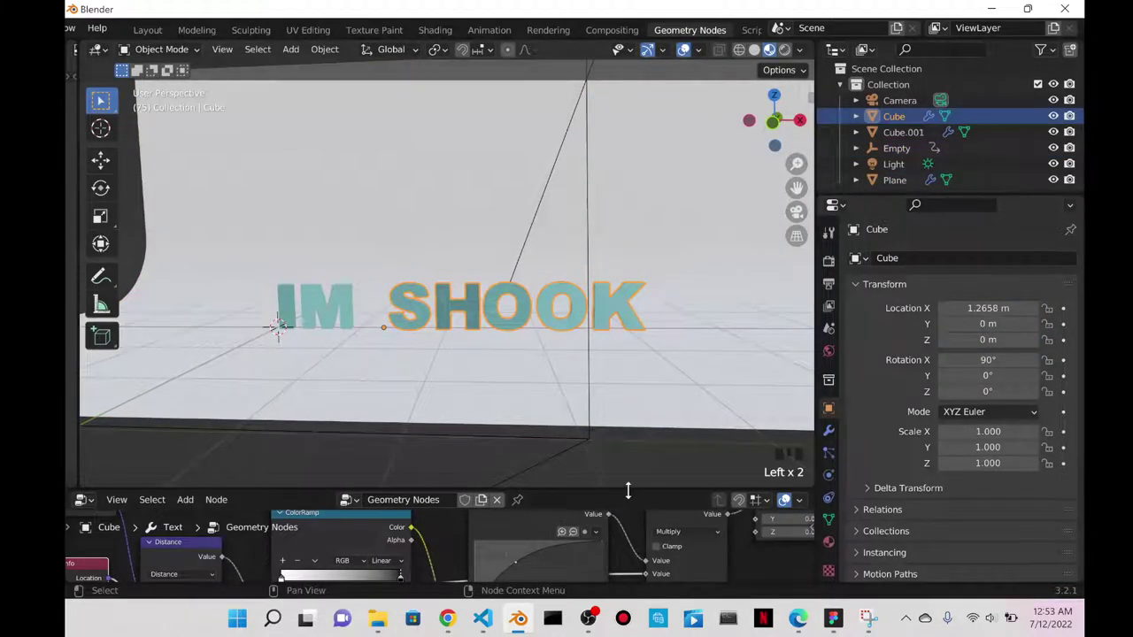
drag(628, 490, 638, 212)
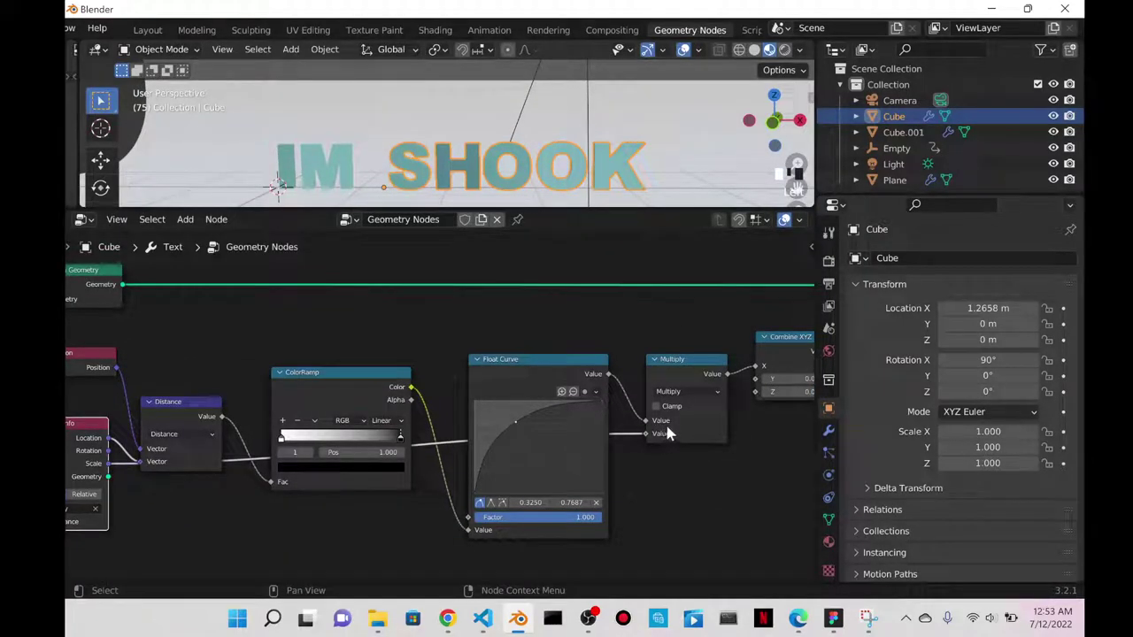
drag(641, 213, 642, 400)
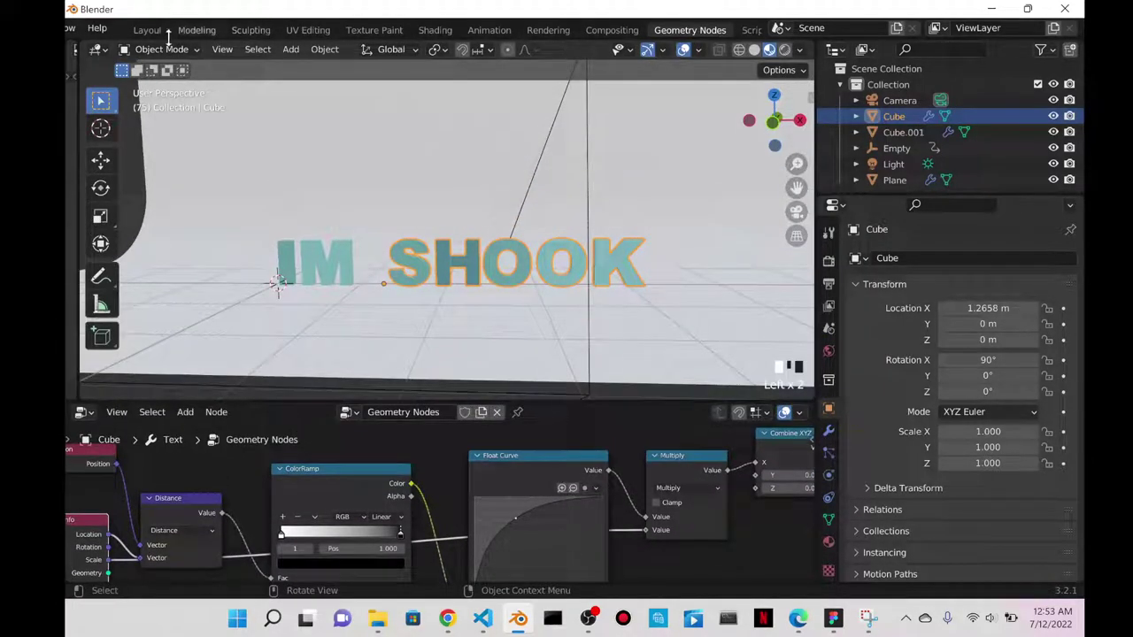
- Return to the Layout workspace, check the IM and SHOOK objects, and play the animation through the camera before stopping it
click(165, 30)
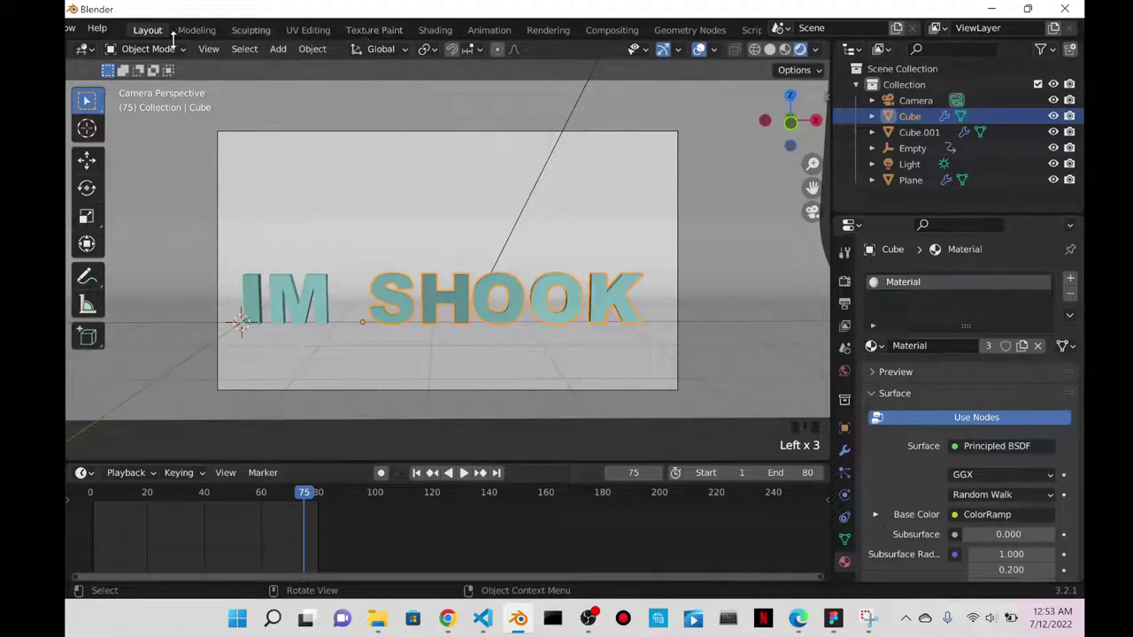
click(320, 301)
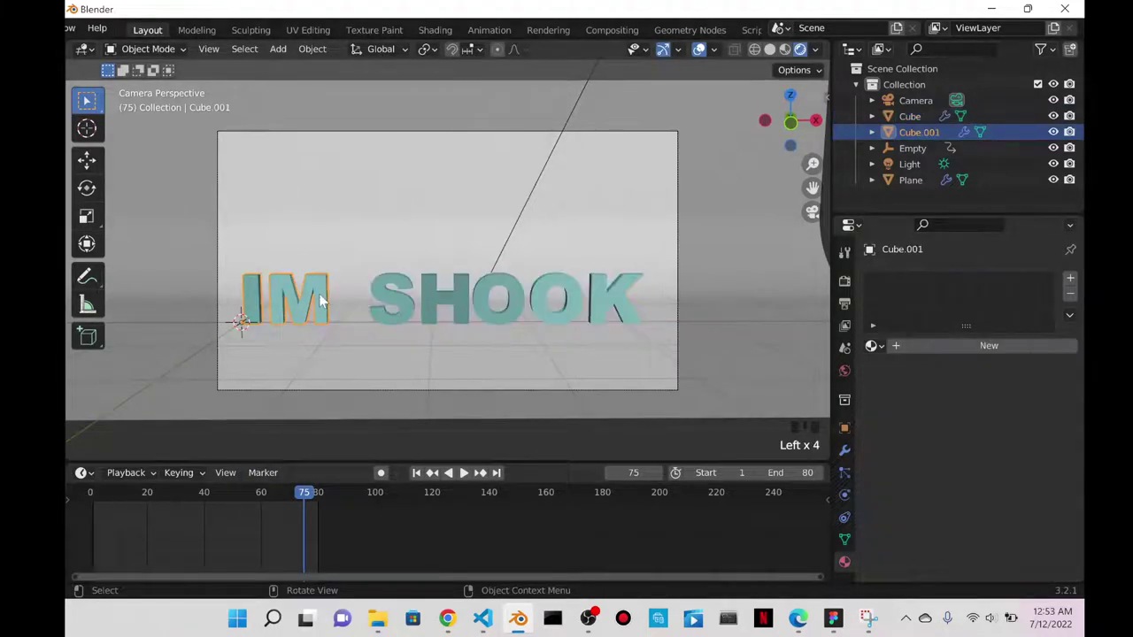
click(396, 299)
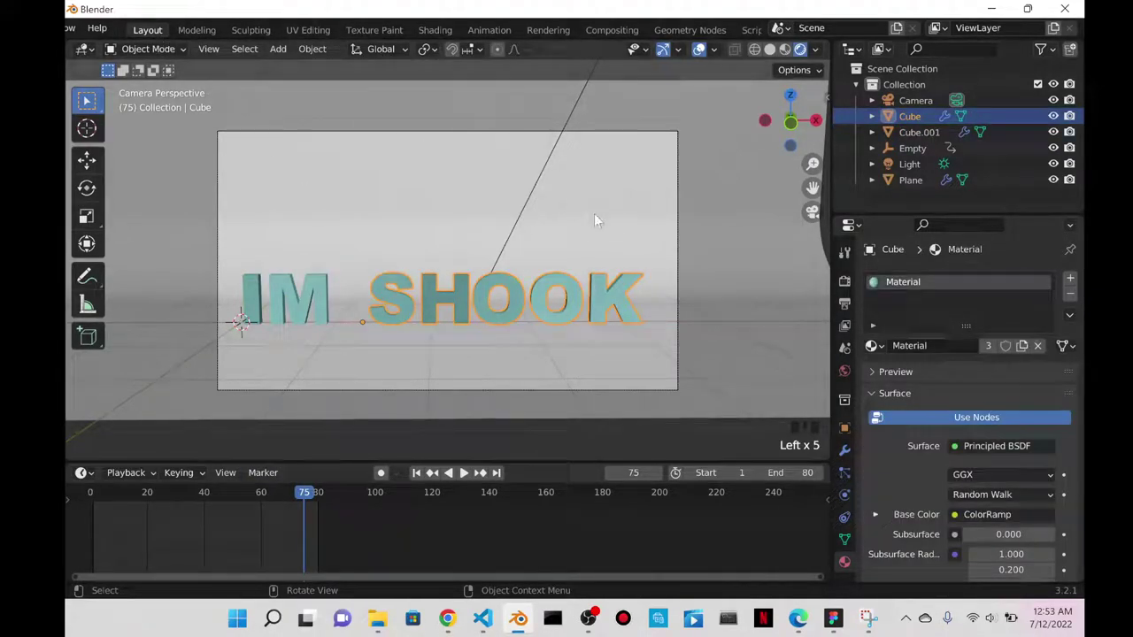
click(460, 473)
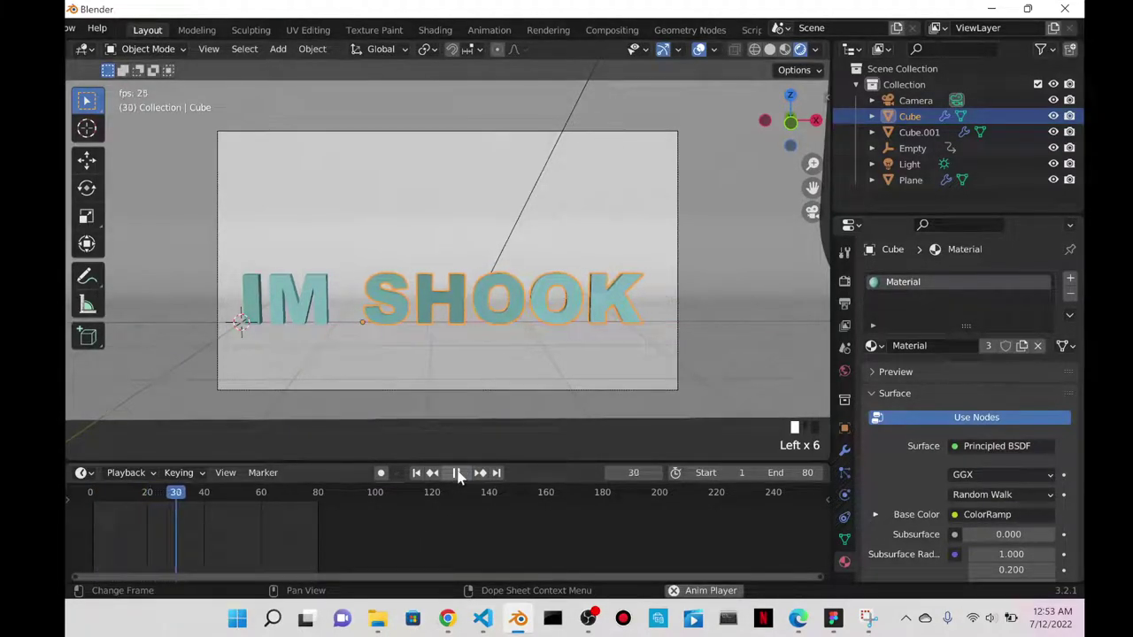
click(458, 474)
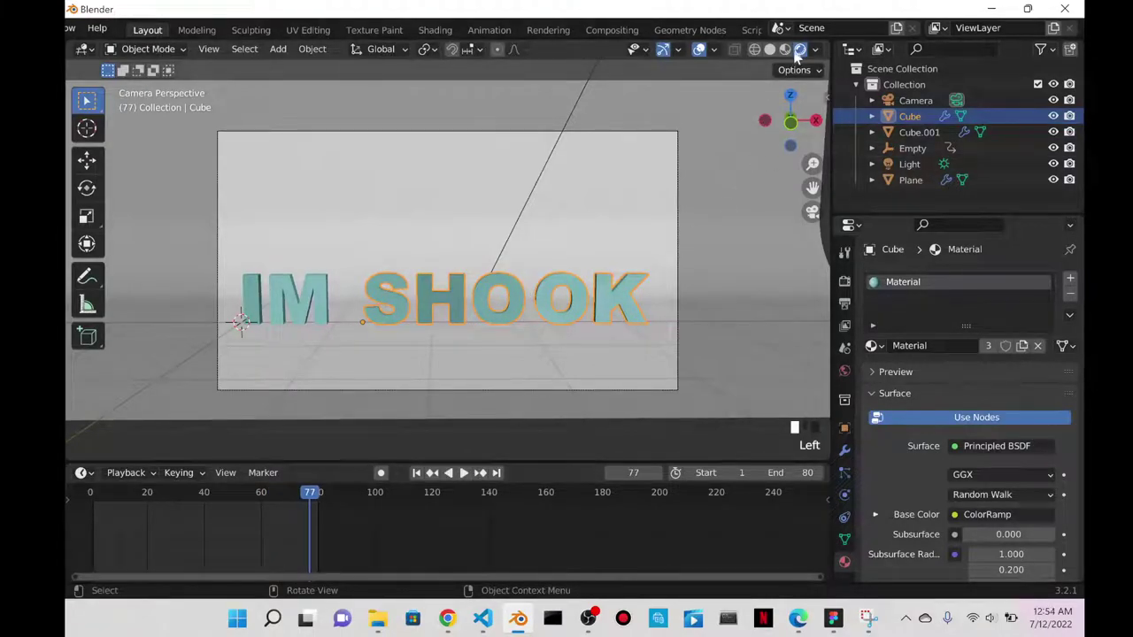
- Browse for the render output folder from the scene's output settings and open Desktop\Blender\Animations
click(845, 304)
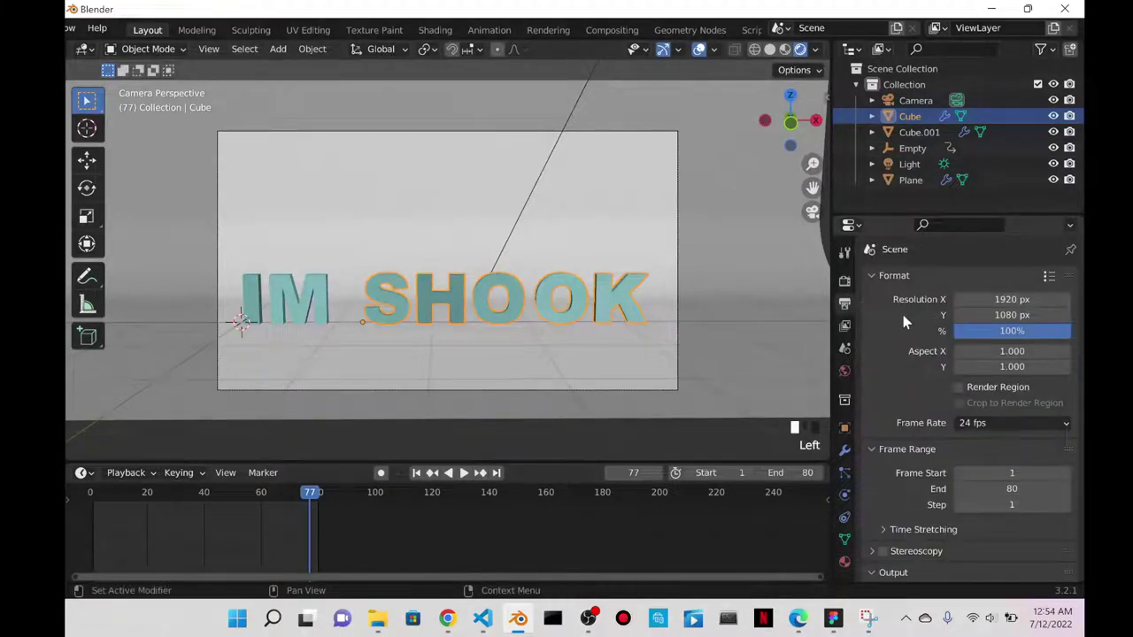
click(844, 281)
click(843, 306)
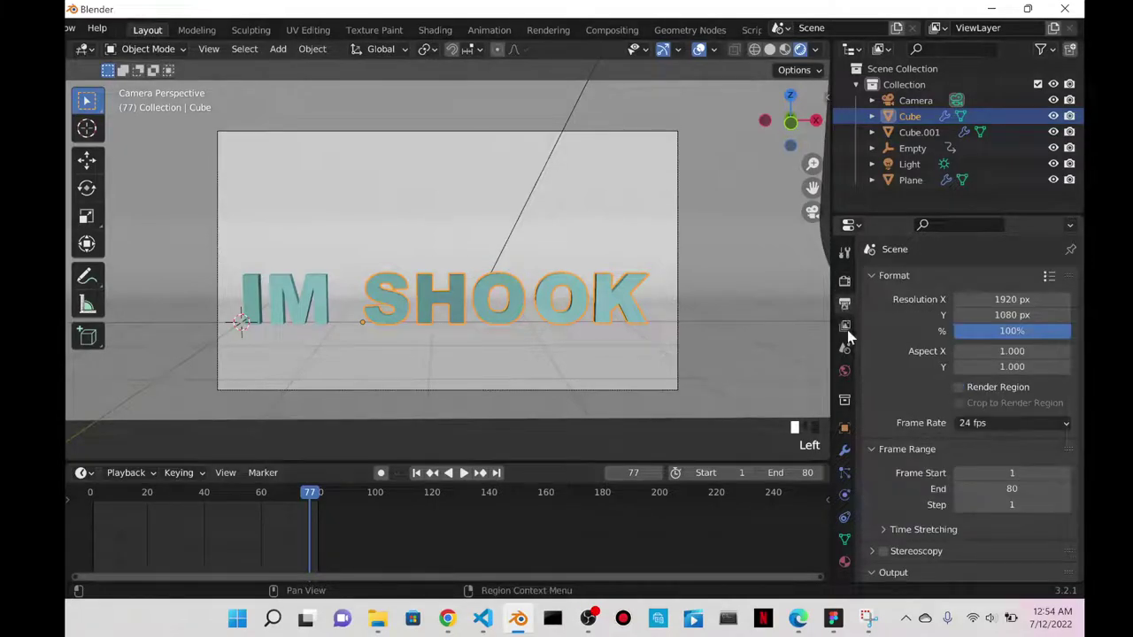
scroll(974, 399, down, 7)
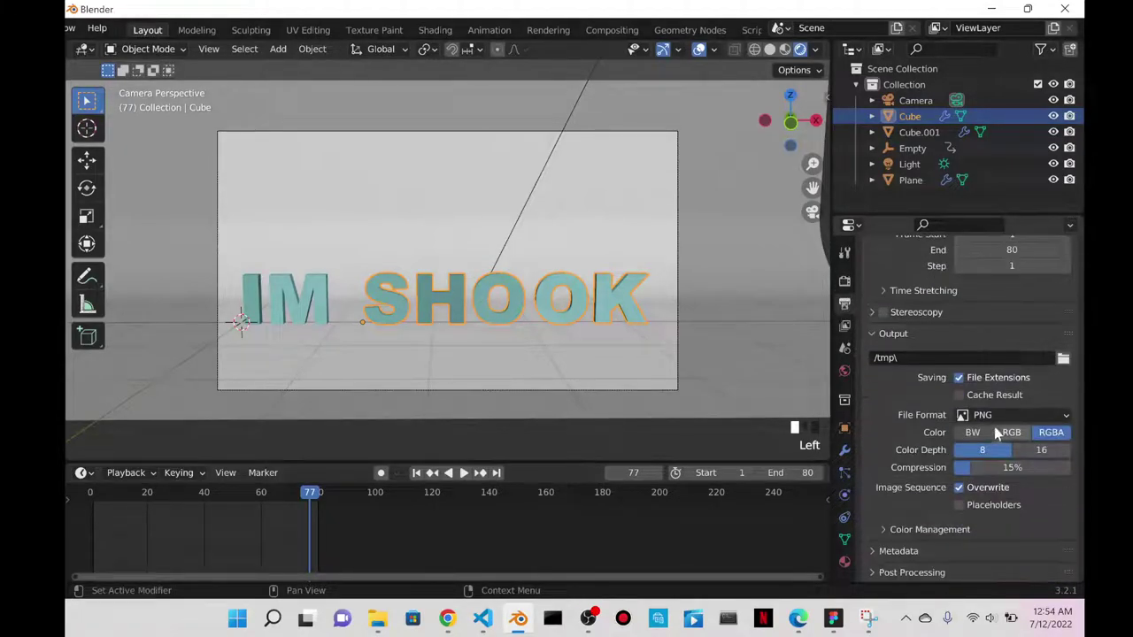
click(1062, 357)
click(207, 191)
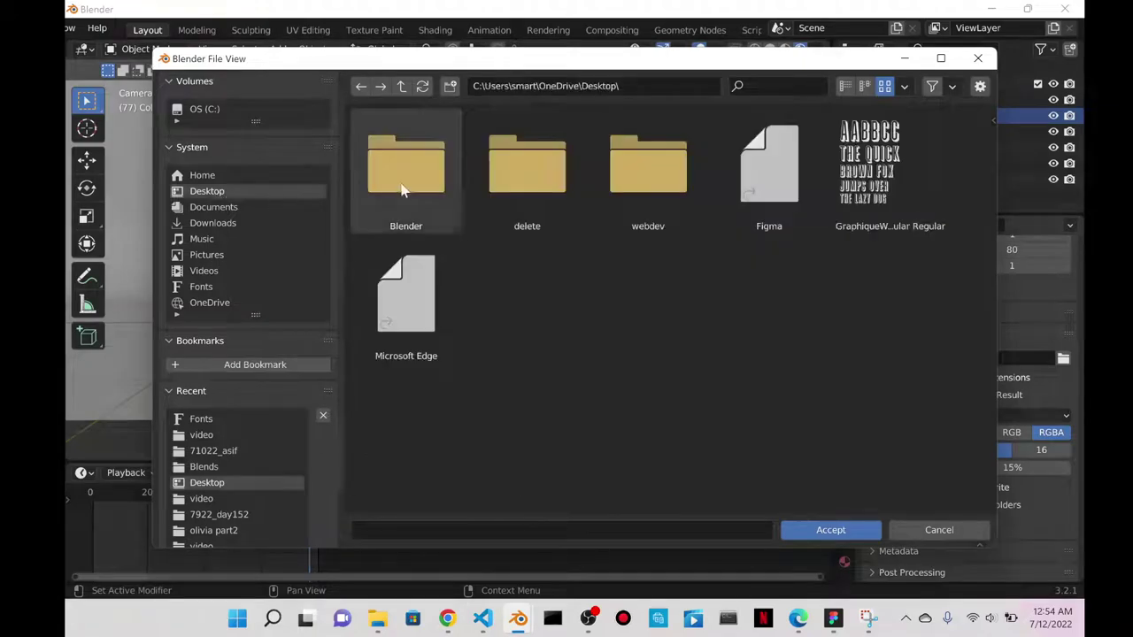
double_click(432, 191)
double_click(433, 189)
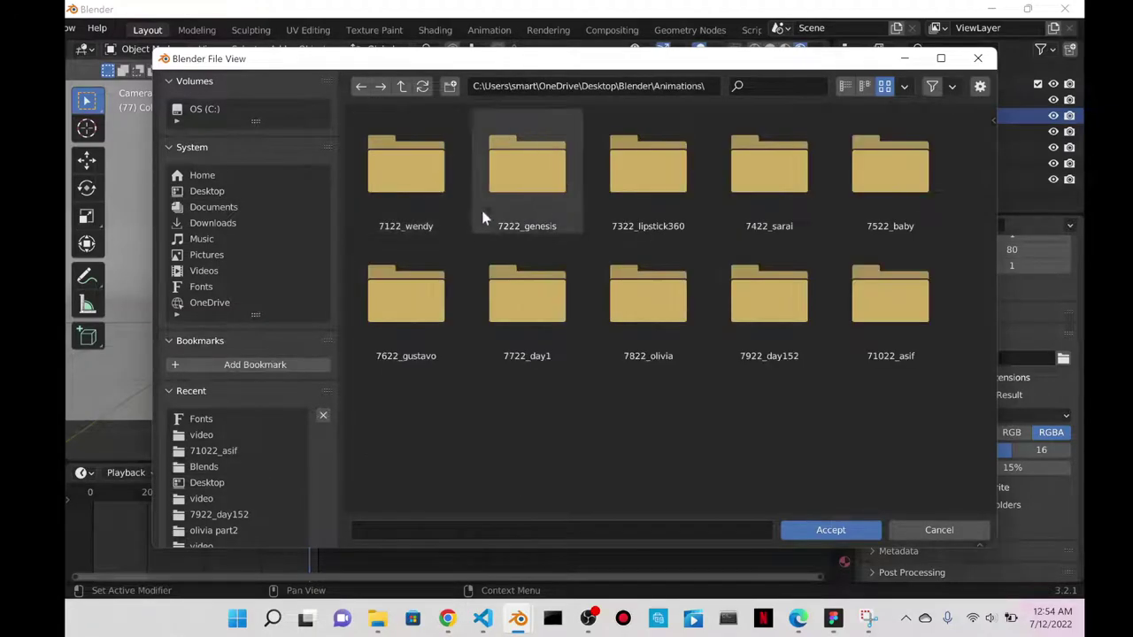
- Create a folder named 71222_imshook inside Animations and accept it as the render output path
click(450, 86)
text(71222_ims)
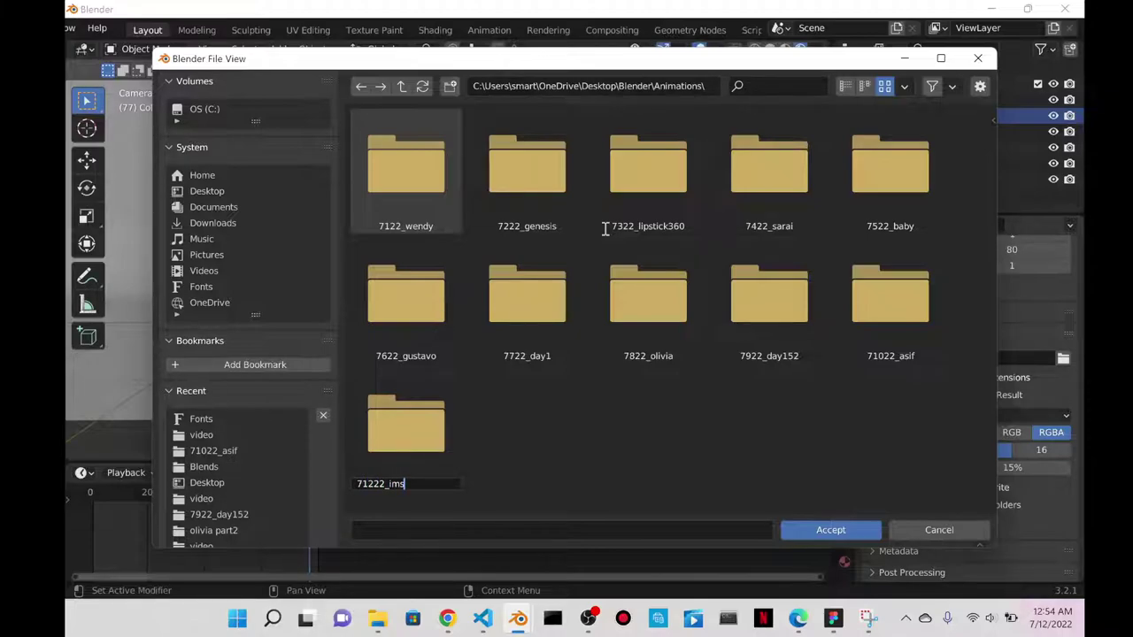
key(Return)
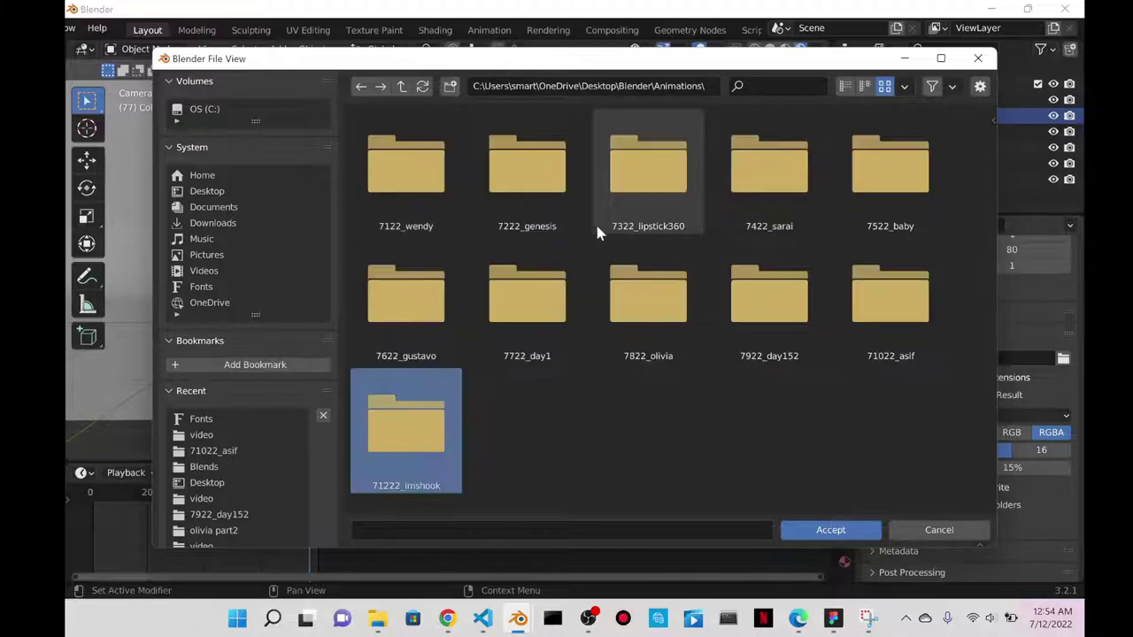
double_click(386, 411)
click(830, 530)
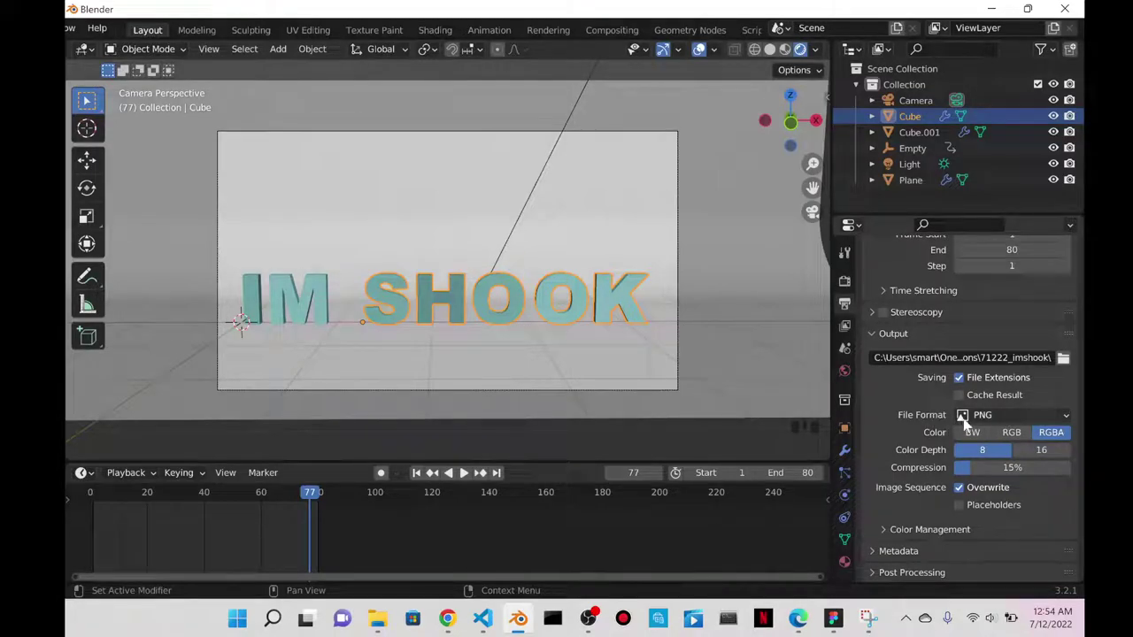
- Save the project in the Blends folder as 71222.blend
key(ctrl+s)
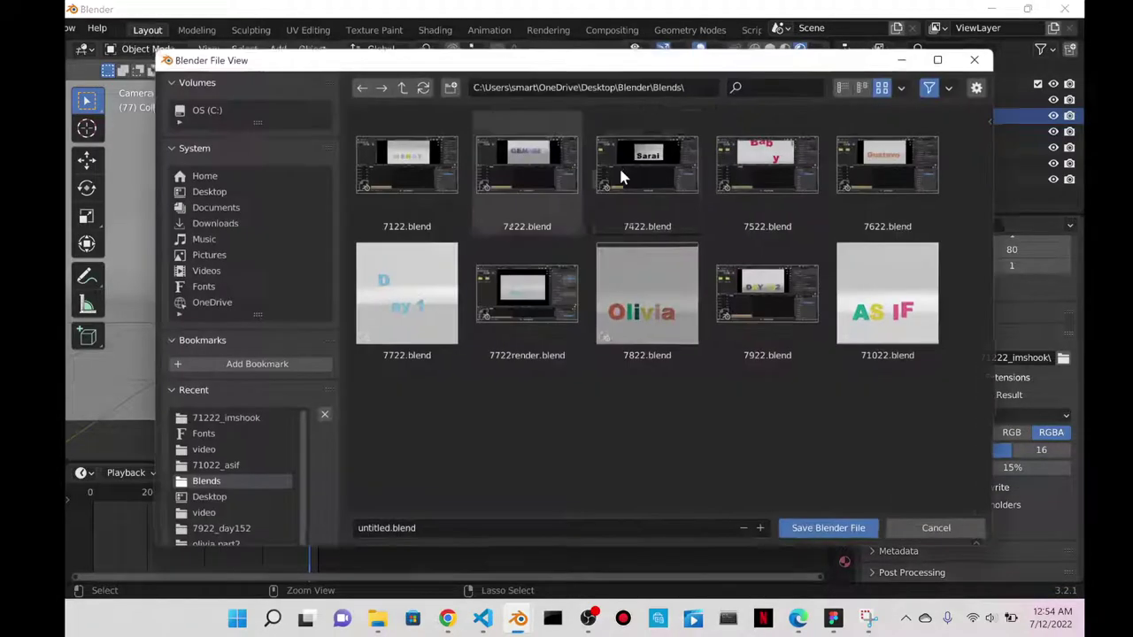
double_click(390, 530)
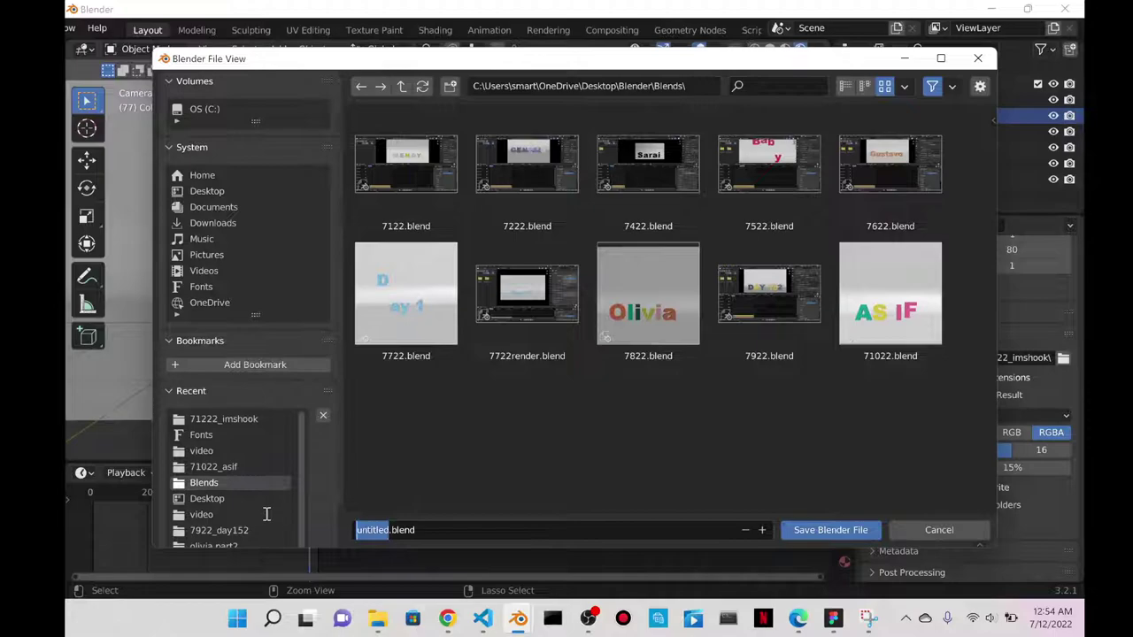
text(71222)
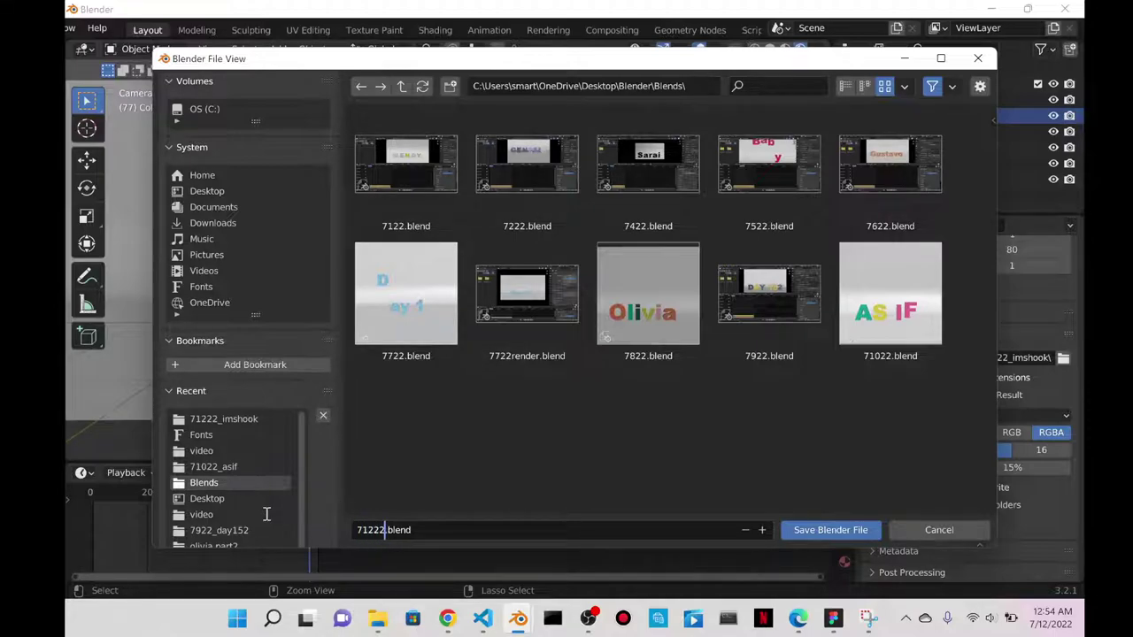
click(832, 531)
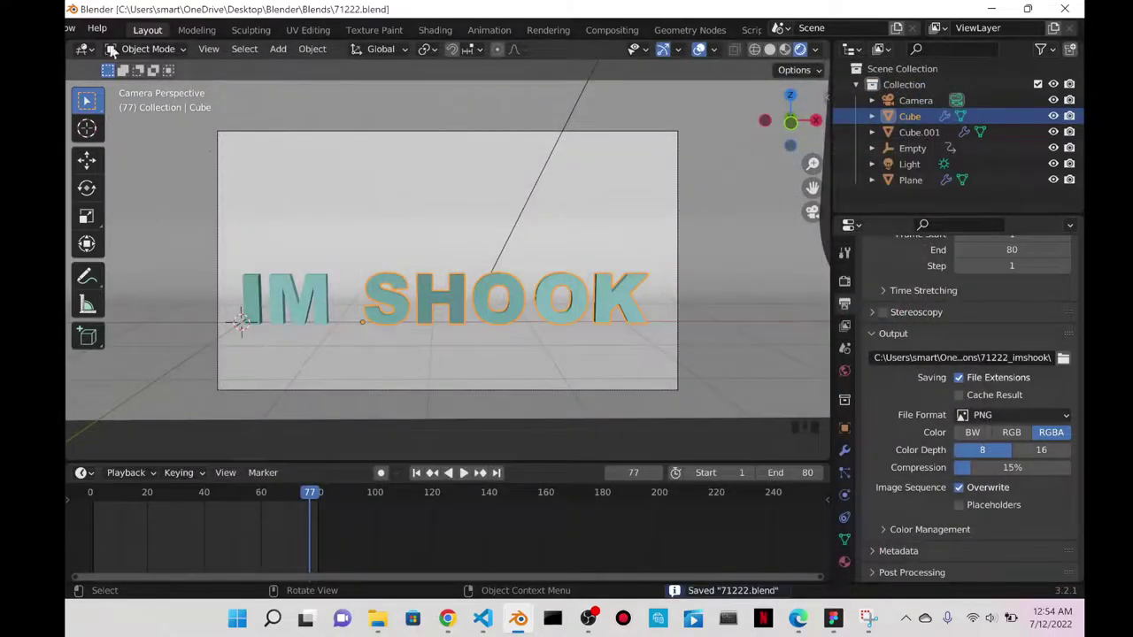
- Start rendering the full animation
scroll(117, 31, up, 3)
click(159, 28)
click(188, 60)
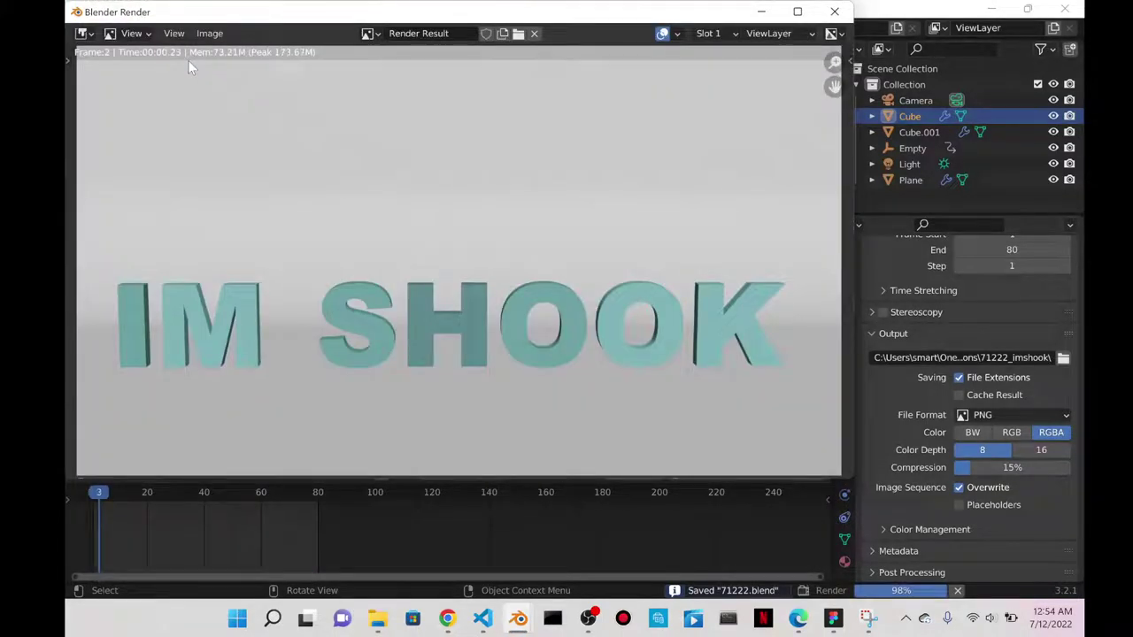
- Switch to File Explorer and open the render folder Desktop\Blender\Animations\71222_imshook
click(378, 622)
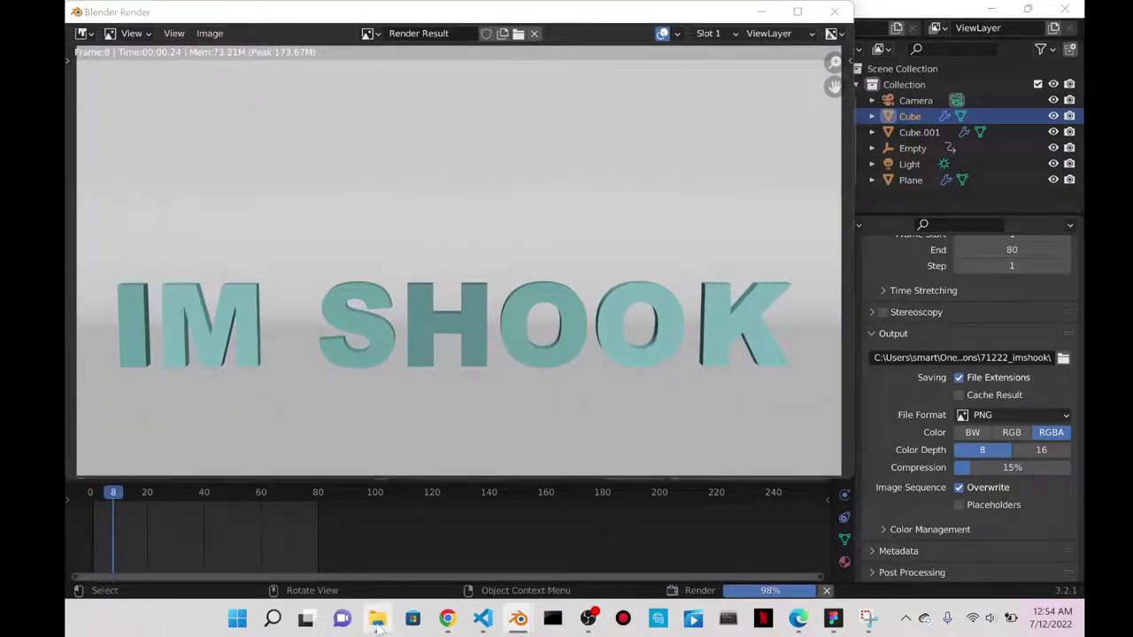
click(119, 146)
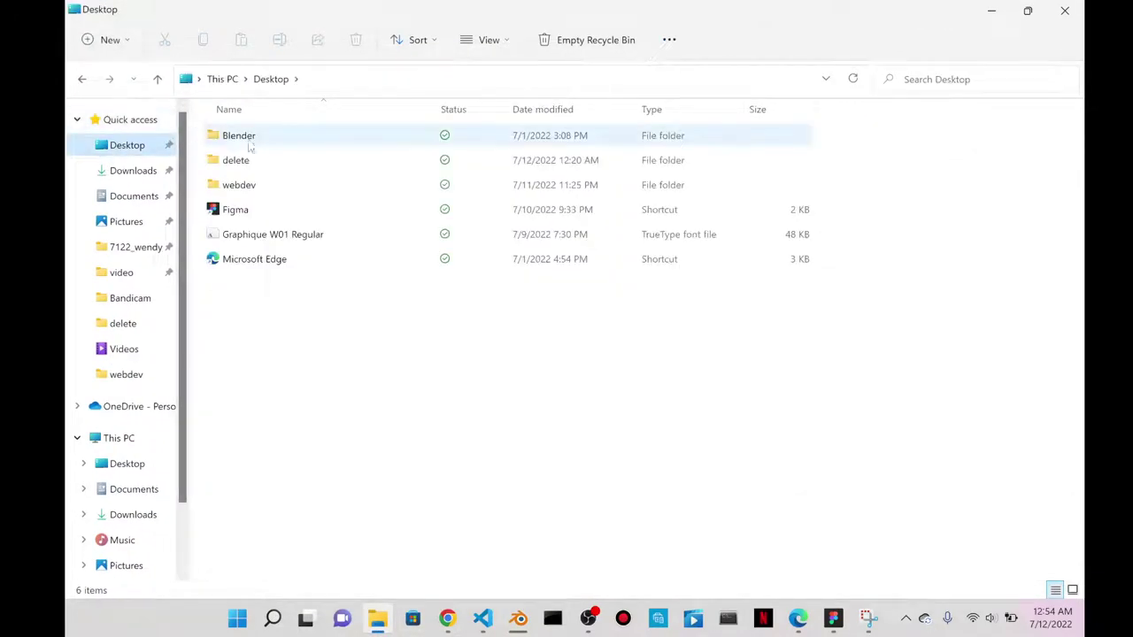
double_click(252, 141)
click(250, 142)
double_click(250, 146)
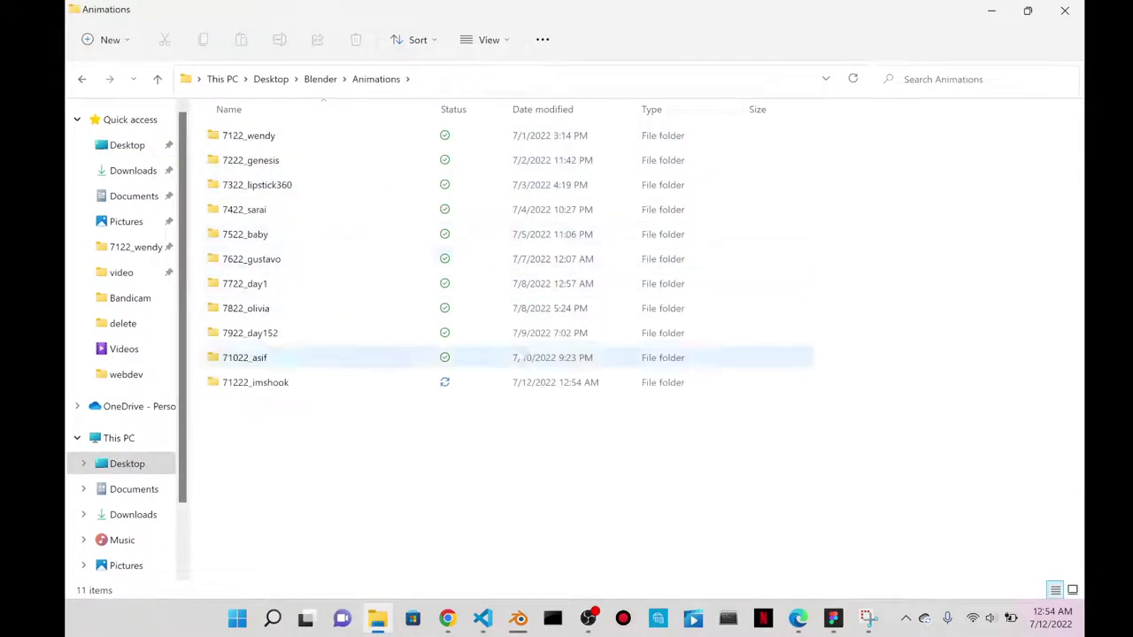
double_click(403, 386)
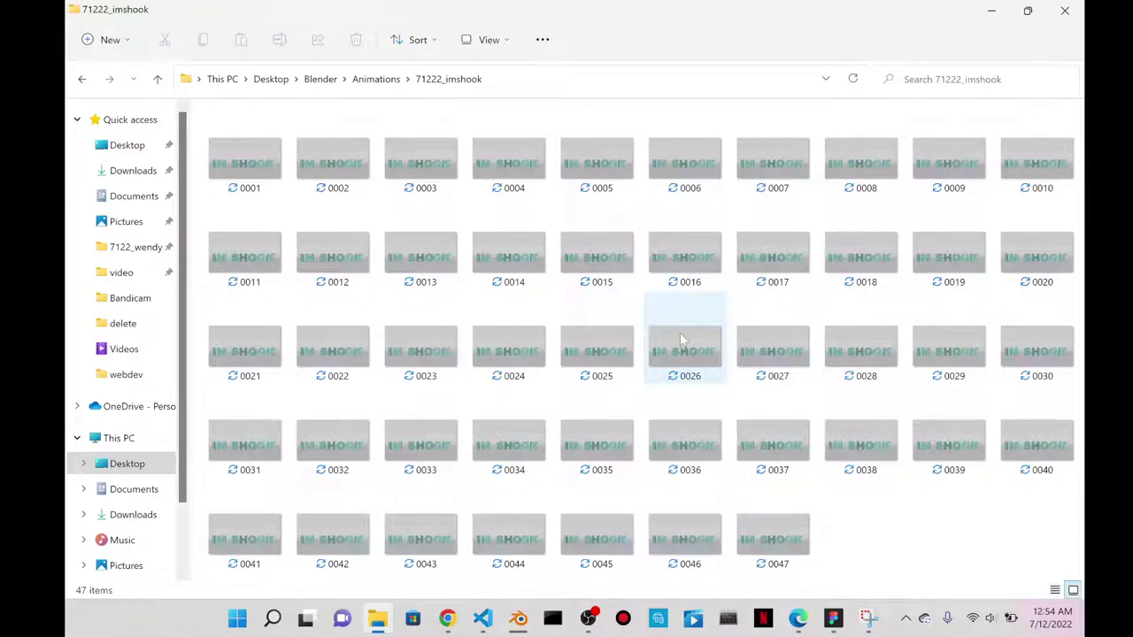
- Look through the rendered frames up to 0080, and close the folder and the render window
scroll(669, 356, down, 1)
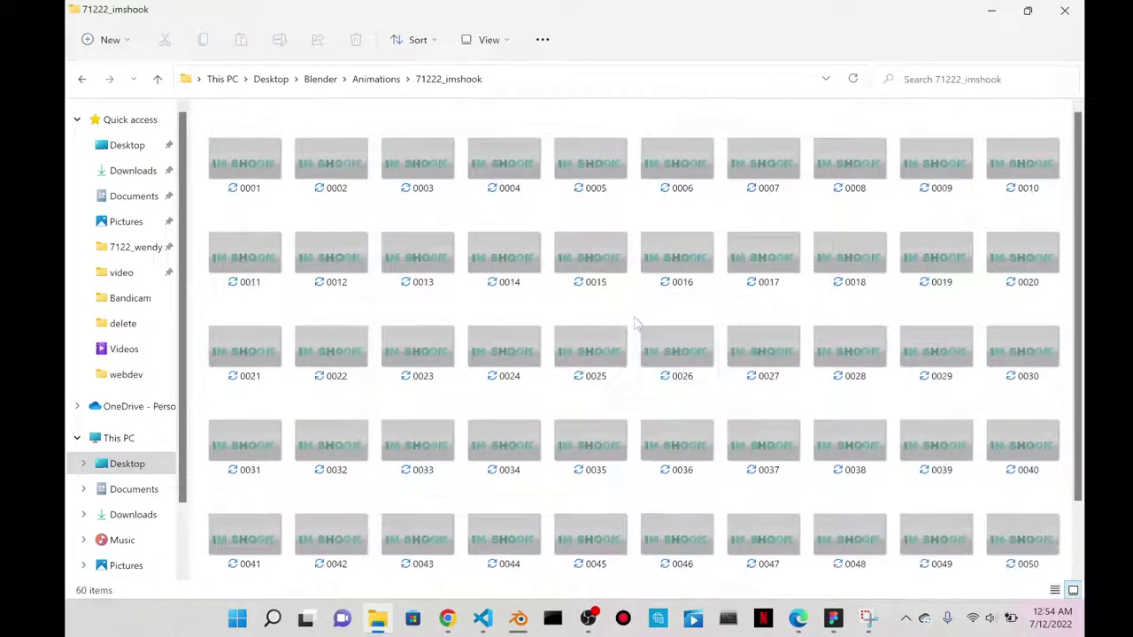
ctrl+scroll(634, 315, down, 1)
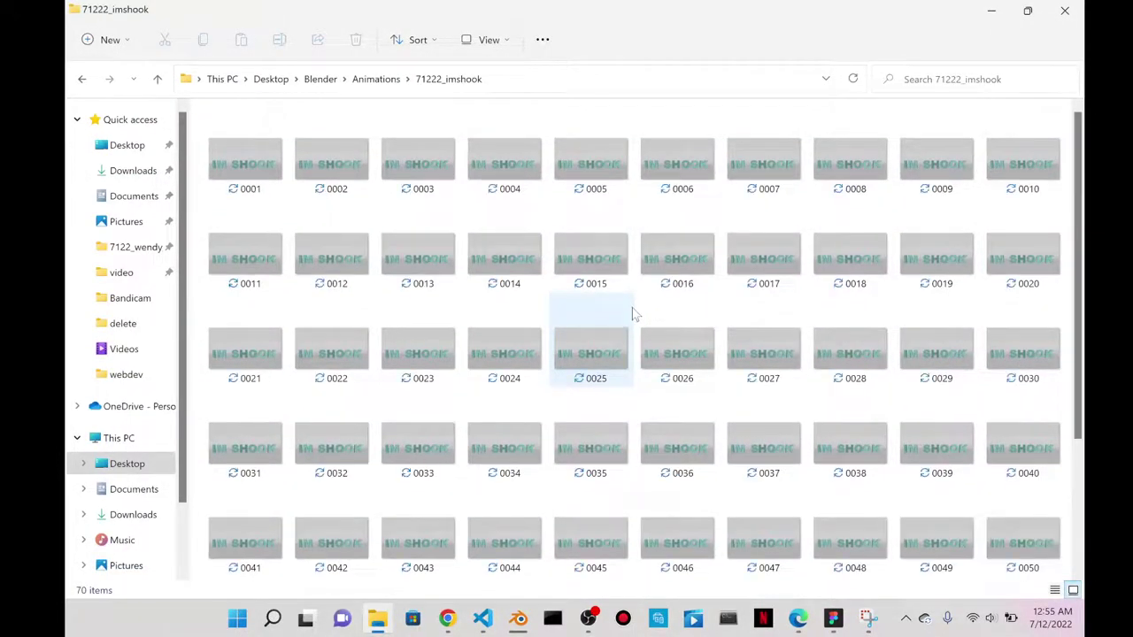
scroll(632, 307, down, 2)
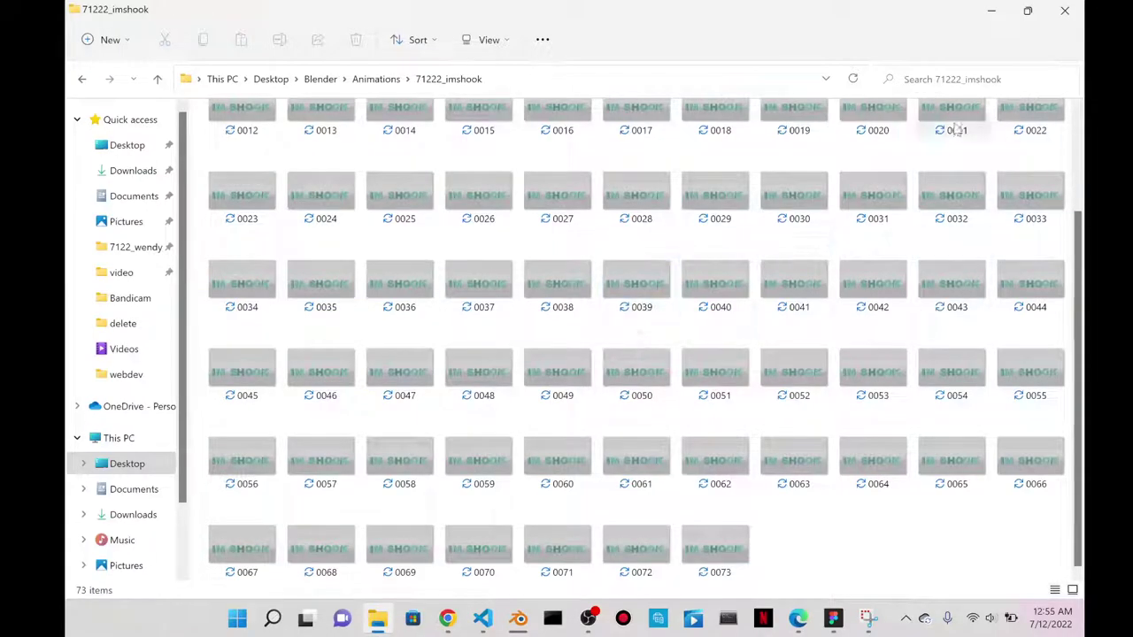
scroll(696, 278, down, 1)
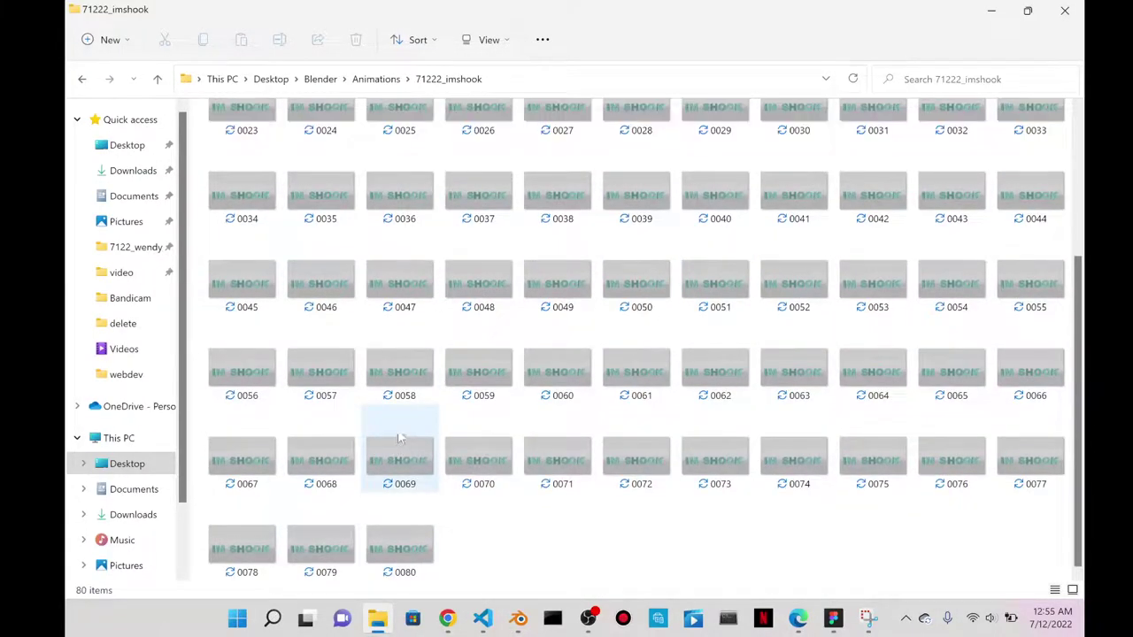
click(1065, 10)
click(834, 11)
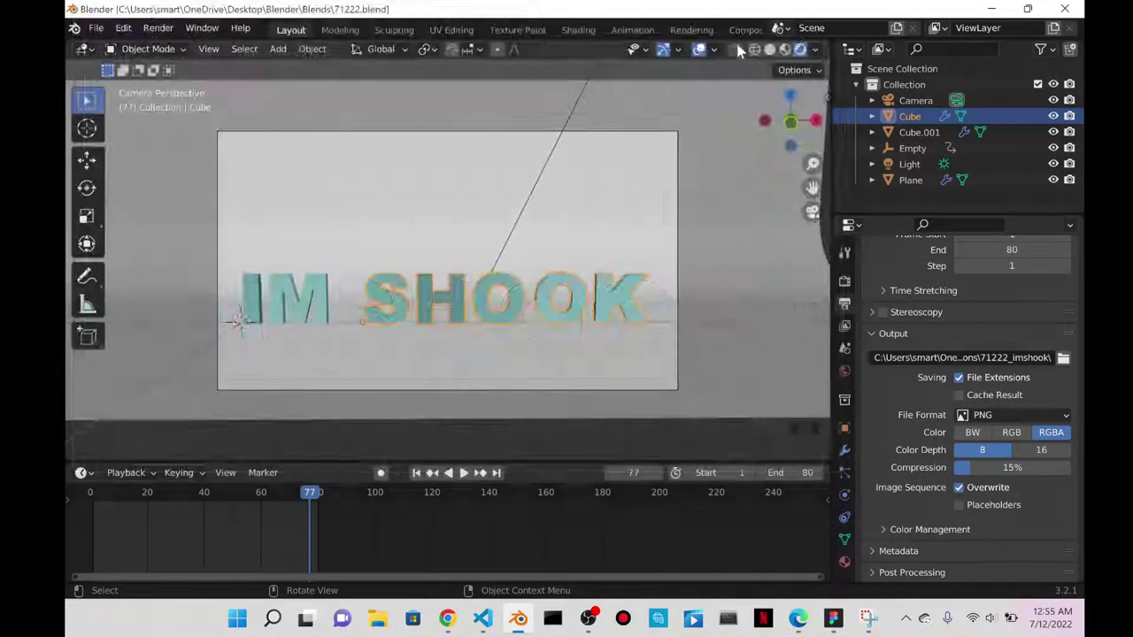
- Add a Video Editing workspace to the project
click(750, 29)
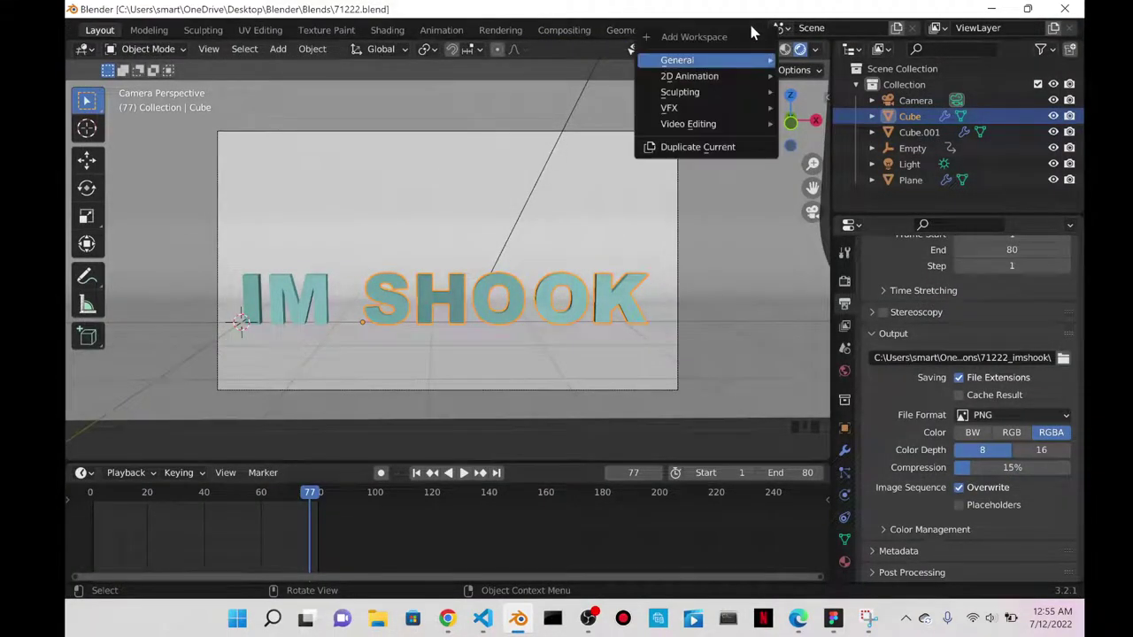
mouse_move(698, 130)
click(818, 140)
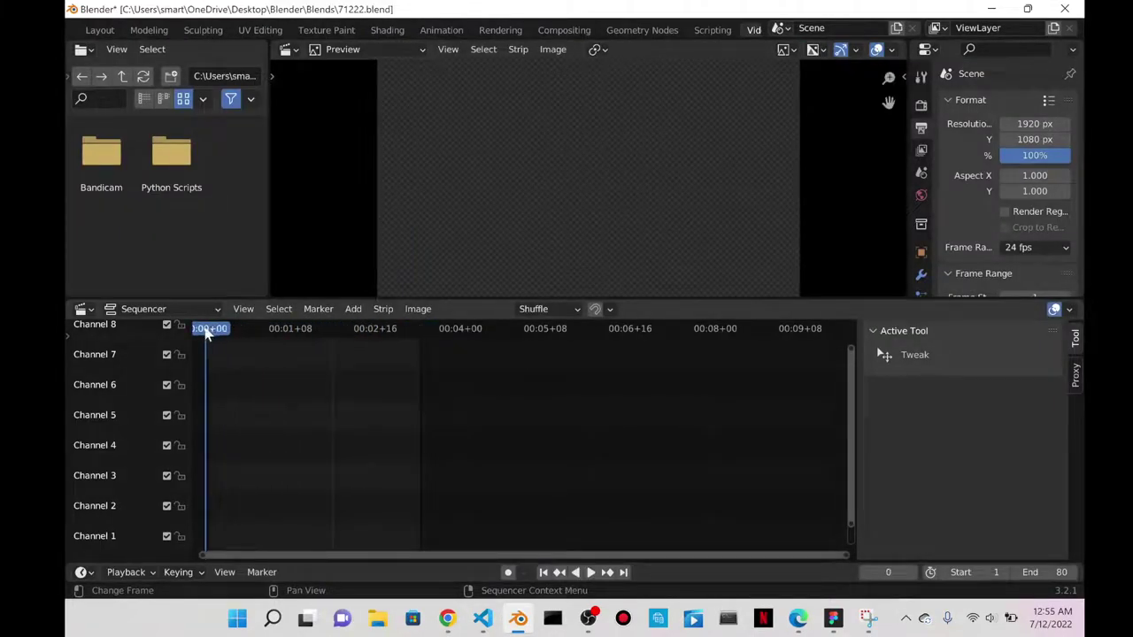
- Start adding an image sequence to the sequencer and browse to the Desktop folder
click(352, 309)
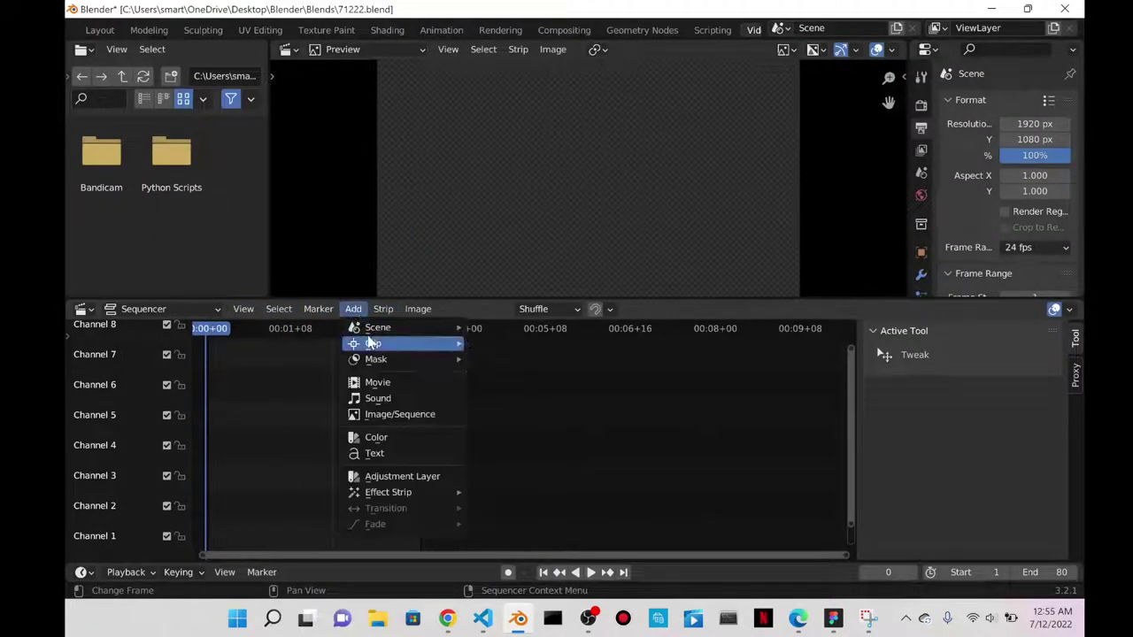
click(381, 414)
click(211, 495)
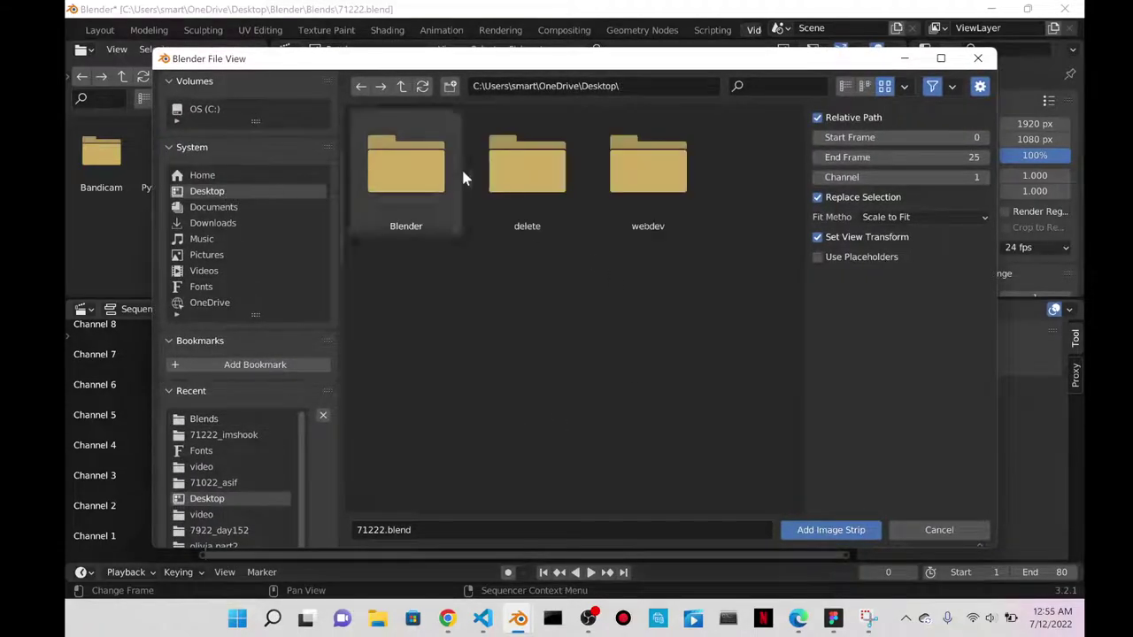
double_click(528, 166)
click(363, 115)
click(361, 86)
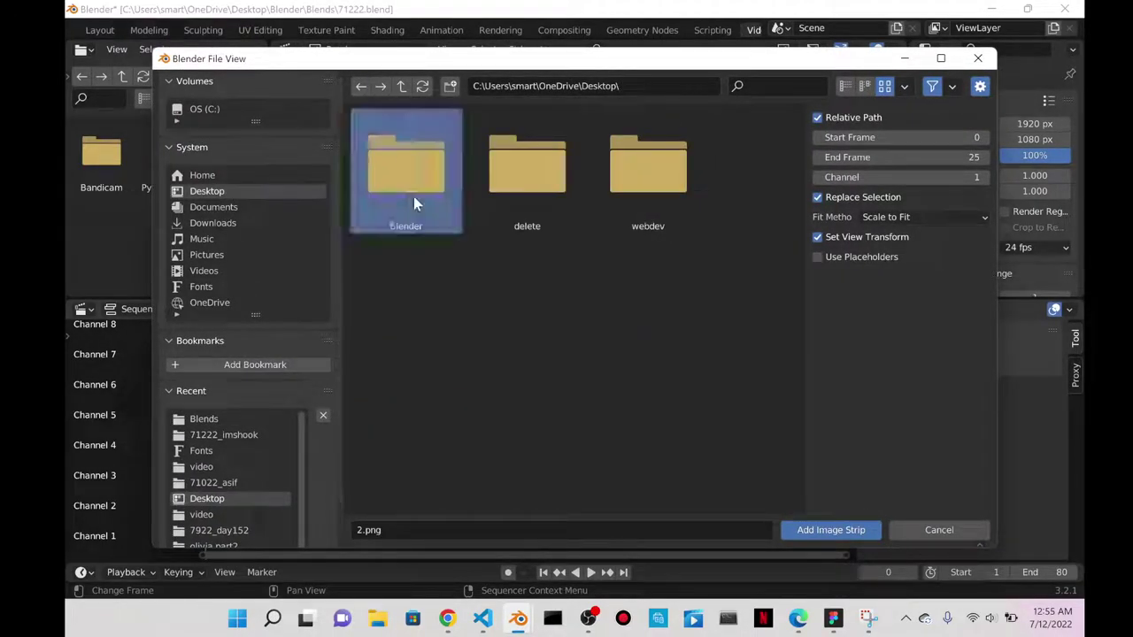
- Open the Blender\Animations\71222_imshook folder in the image sequence file browser
double_click(413, 196)
double_click(406, 185)
scroll(567, 424, down, 3)
double_click(531, 438)
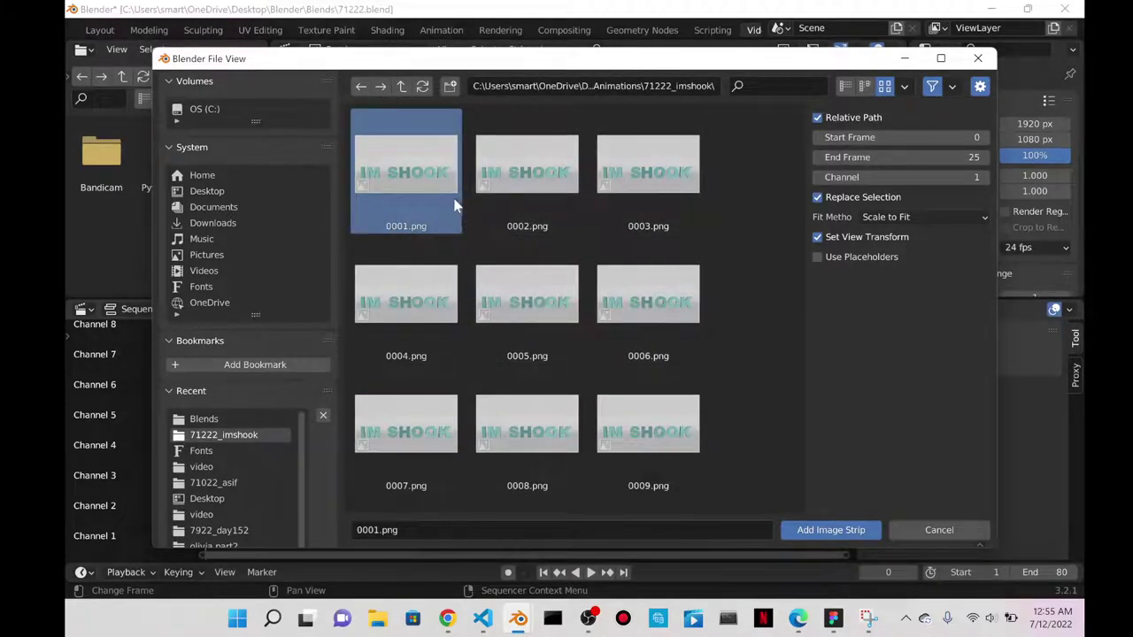
- Select all rendered frames from 0001.png to the last one and add them as an image strip
drag(801, 138, 801, 481)
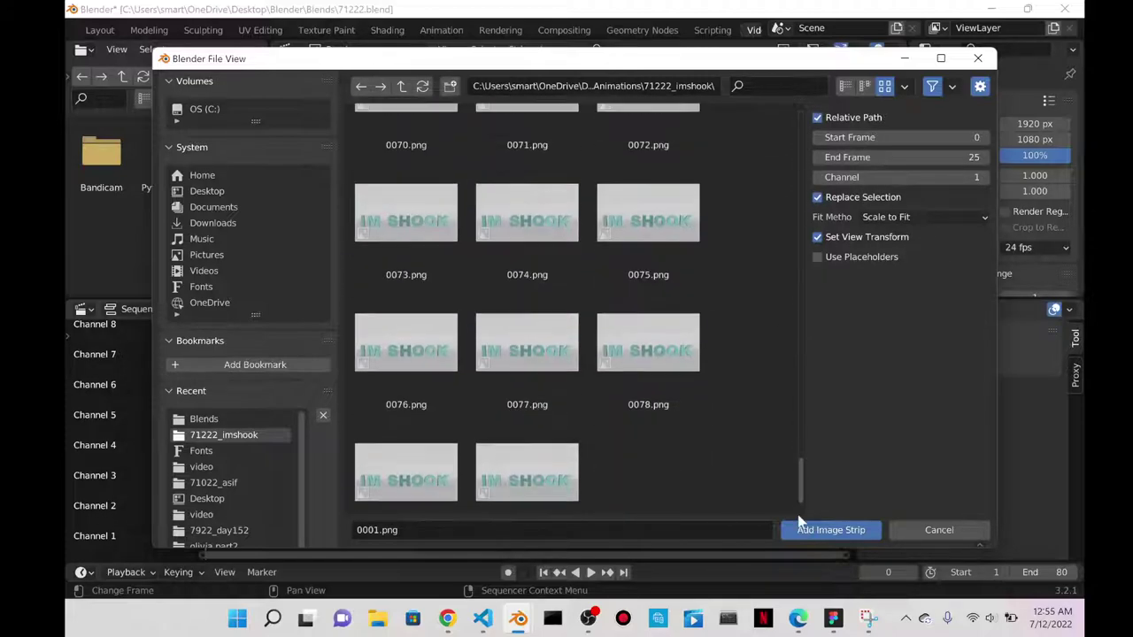
shift+click(558, 460)
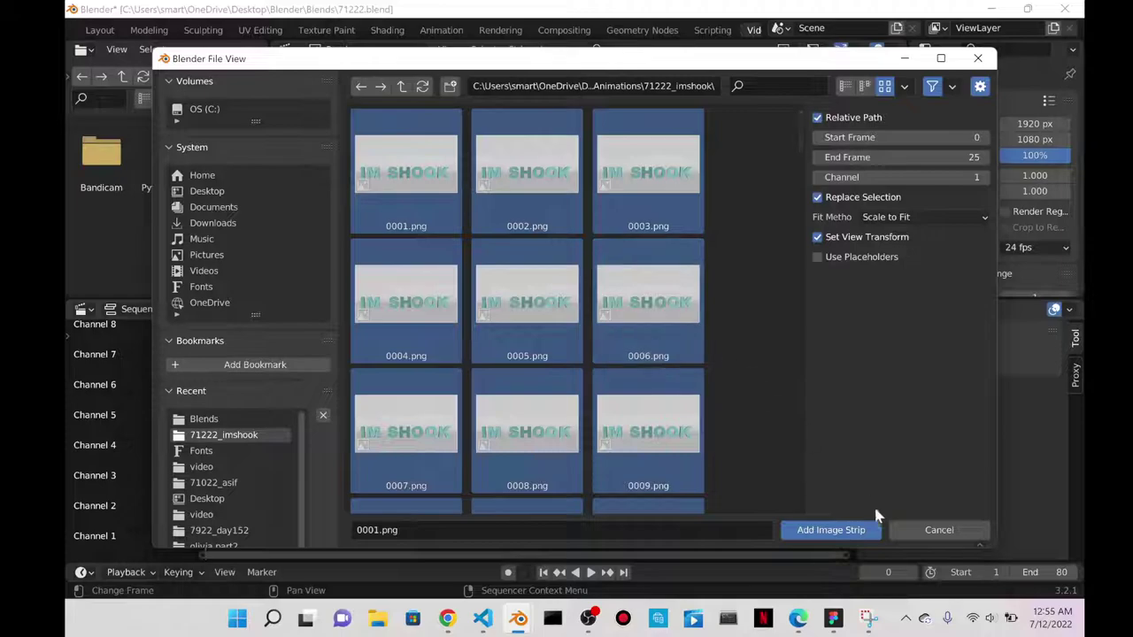
click(831, 530)
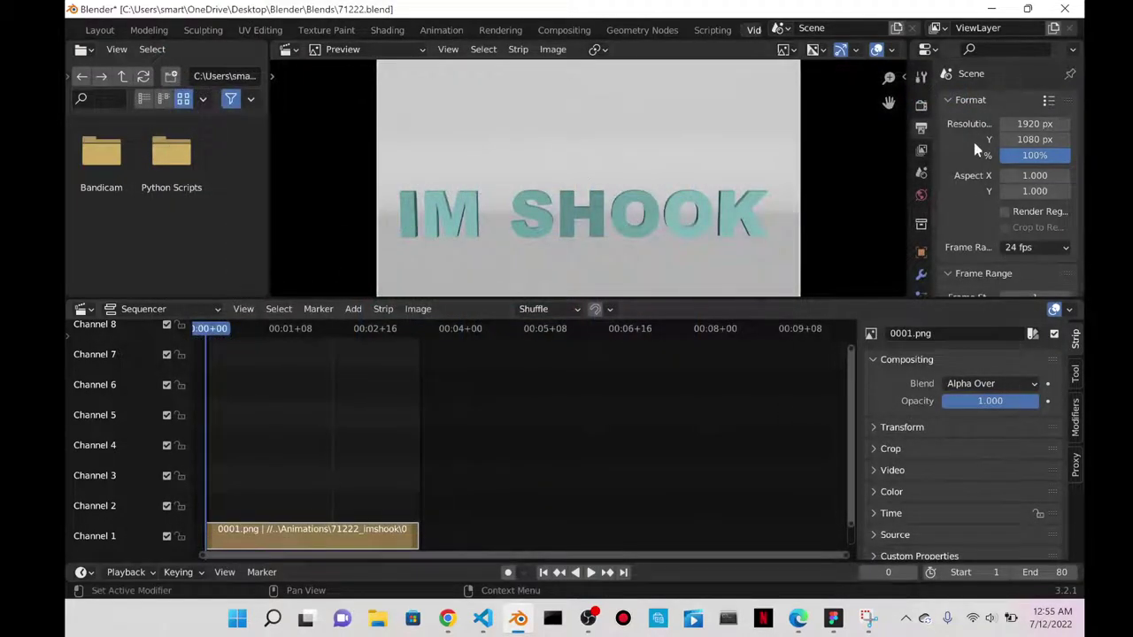
- Widen the properties area, create a folder named video inside 71222_imshook and accept it as the output path
drag(904, 169, 670, 230)
mouse_move(203, 337)
mouse_down()
mouse_move(419, 337)
mouse_move(203, 344)
mouse_up()
scroll(805, 221, down, 1)
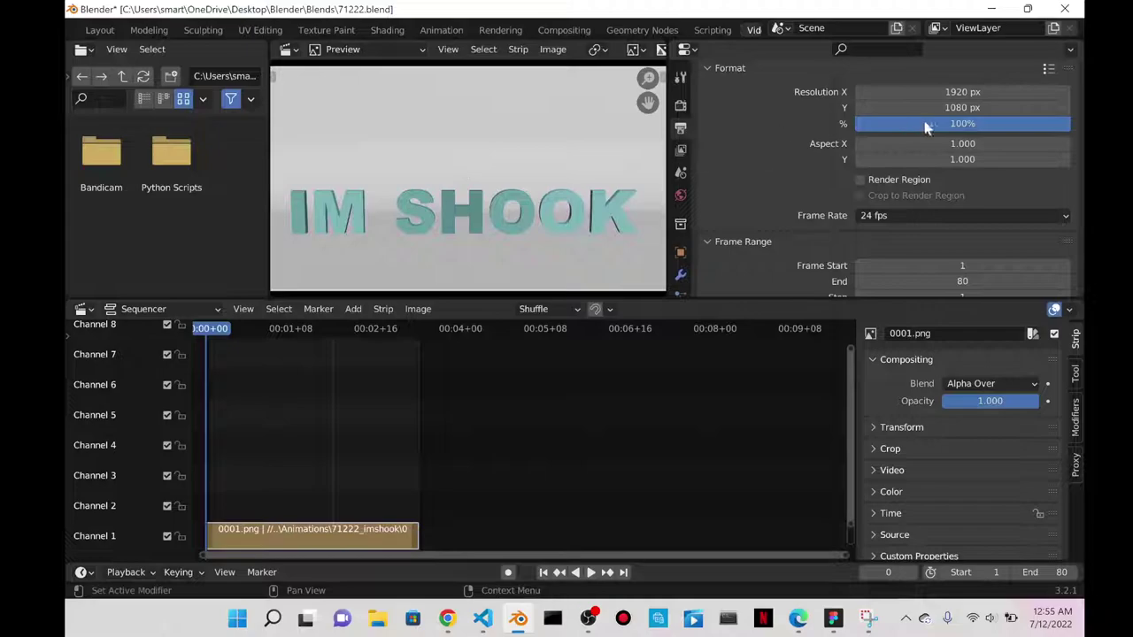
scroll(947, 129, down, 6)
click(1063, 182)
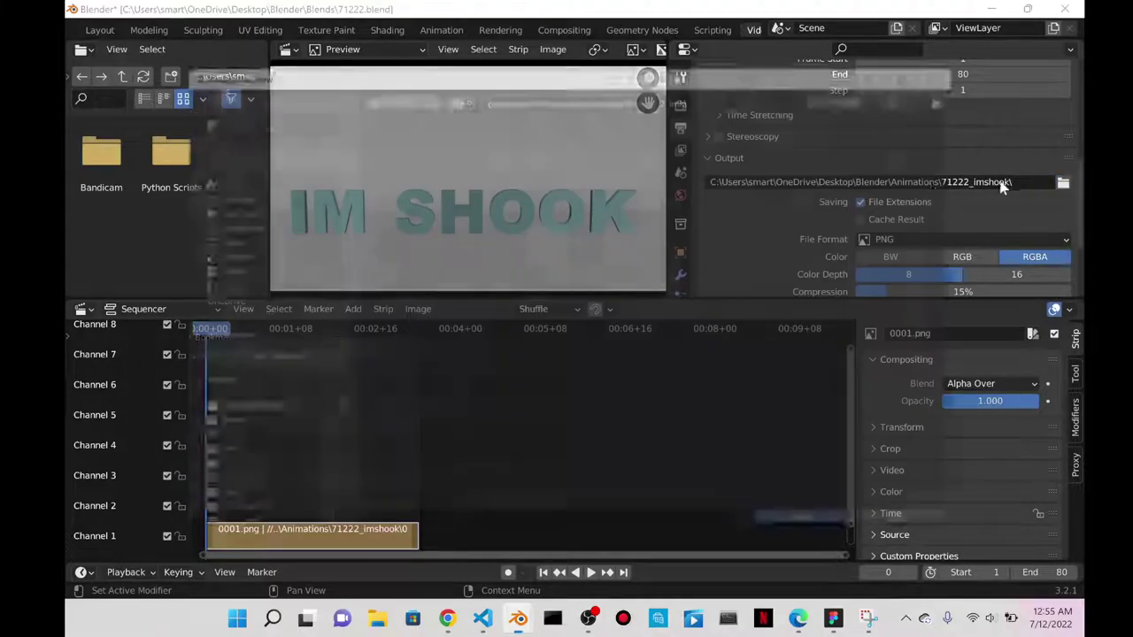
click(450, 86)
text(video)
key(Return)
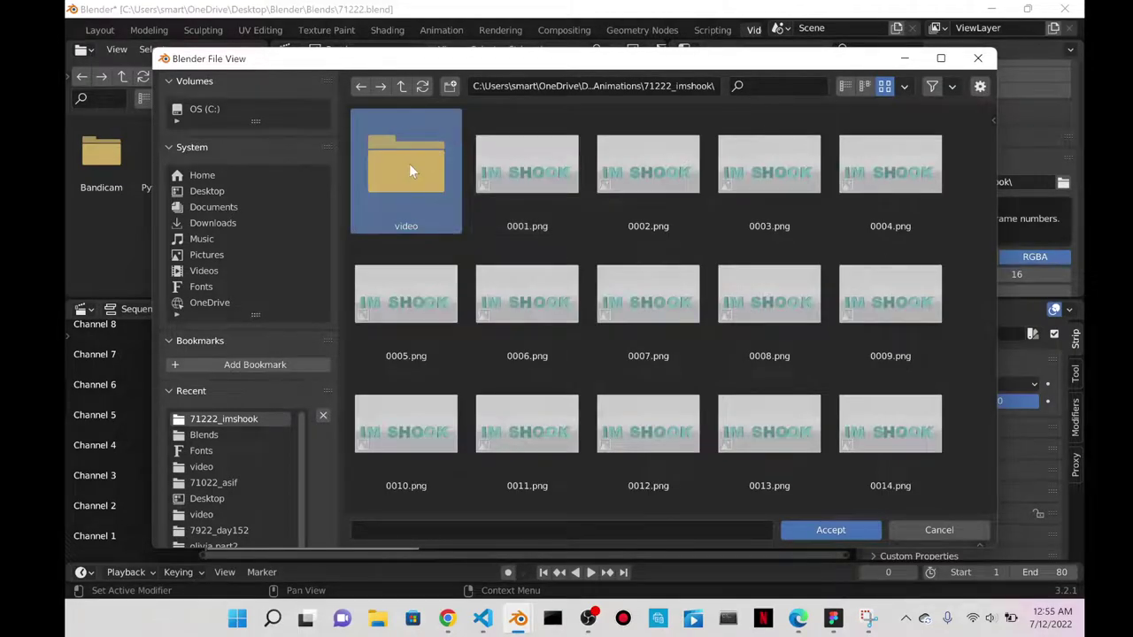
double_click(410, 171)
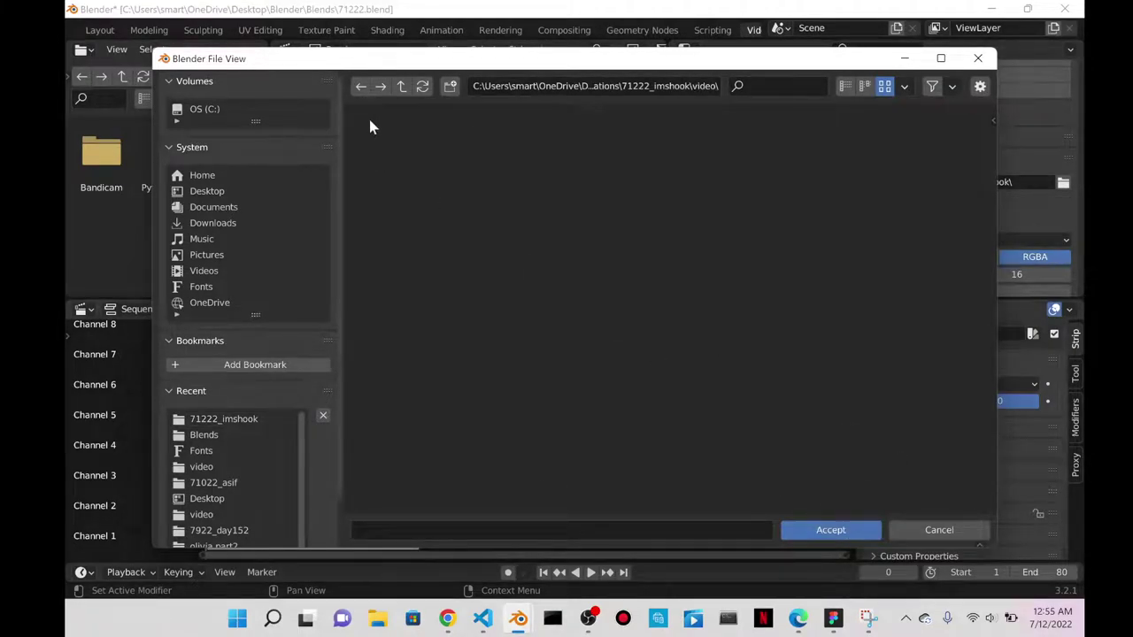
click(830, 529)
- Set the output file format to FFmpeg Video and the encoding container to MPEG-4
scroll(911, 202, down, 2)
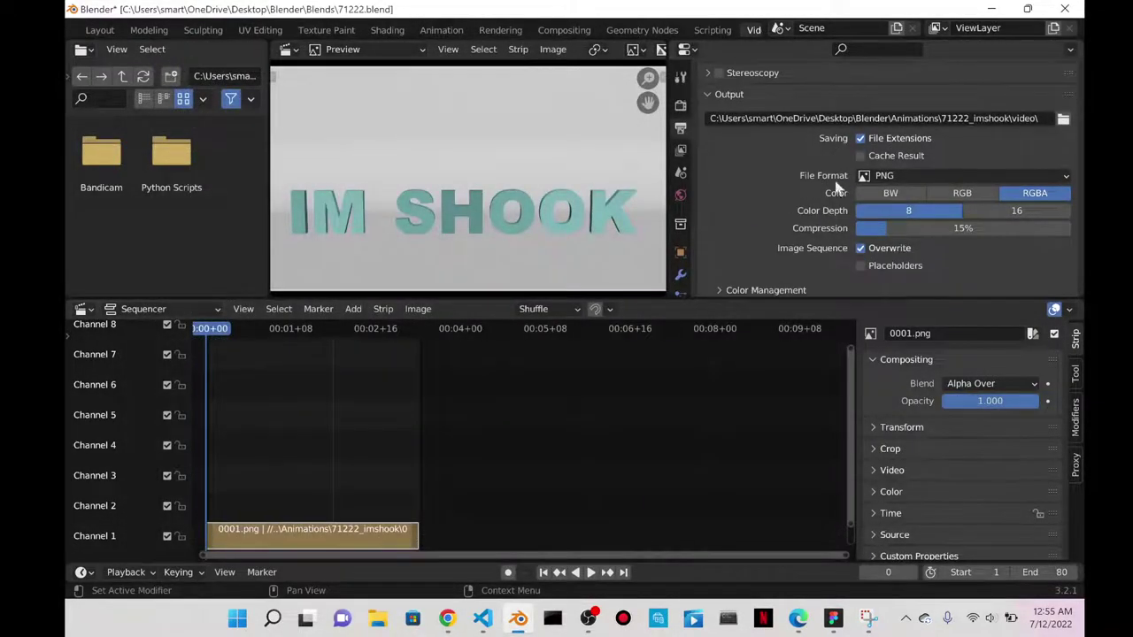
click(890, 176)
click(1006, 263)
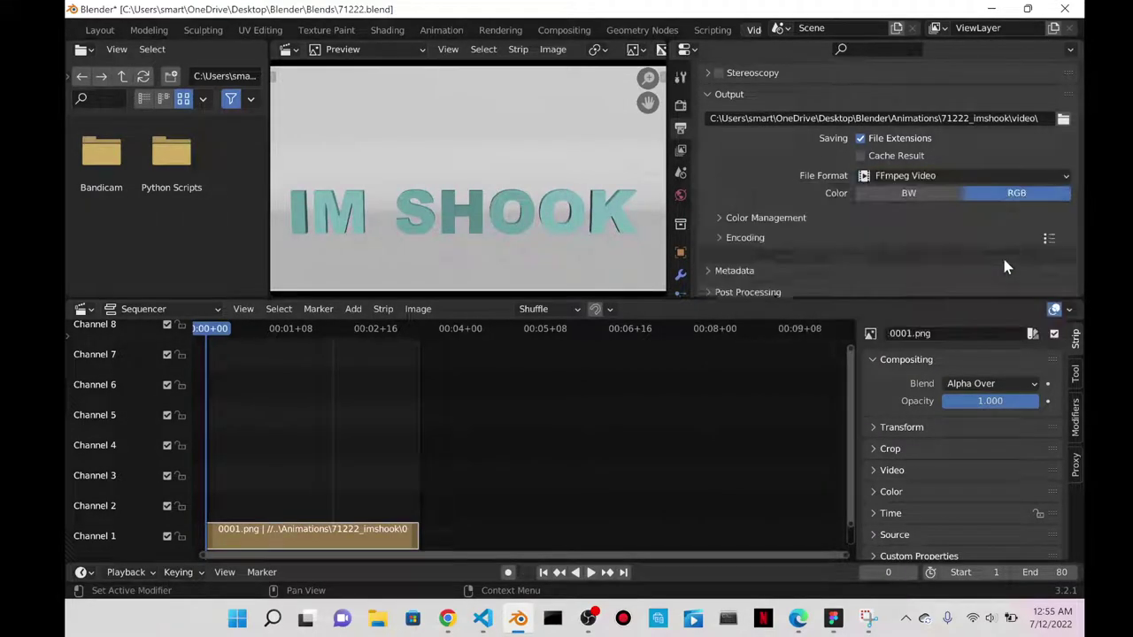
click(745, 242)
scroll(759, 248, down, 3)
click(905, 172)
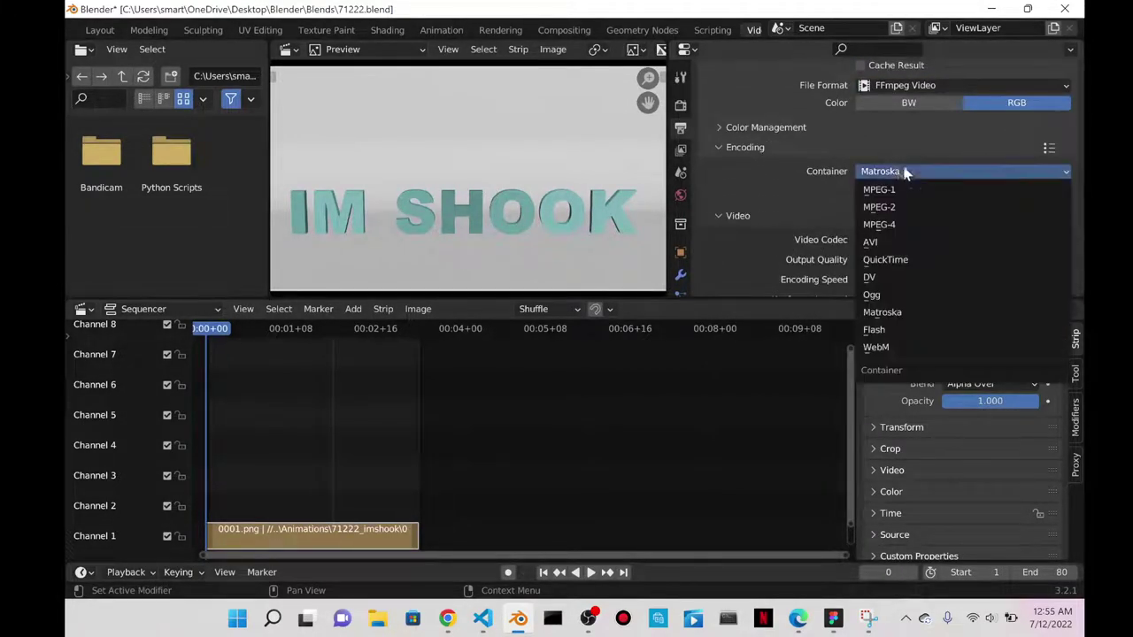
click(889, 229)
- Set the video output quality to High Quality and narrow the properties area again
scroll(808, 183, down, 3)
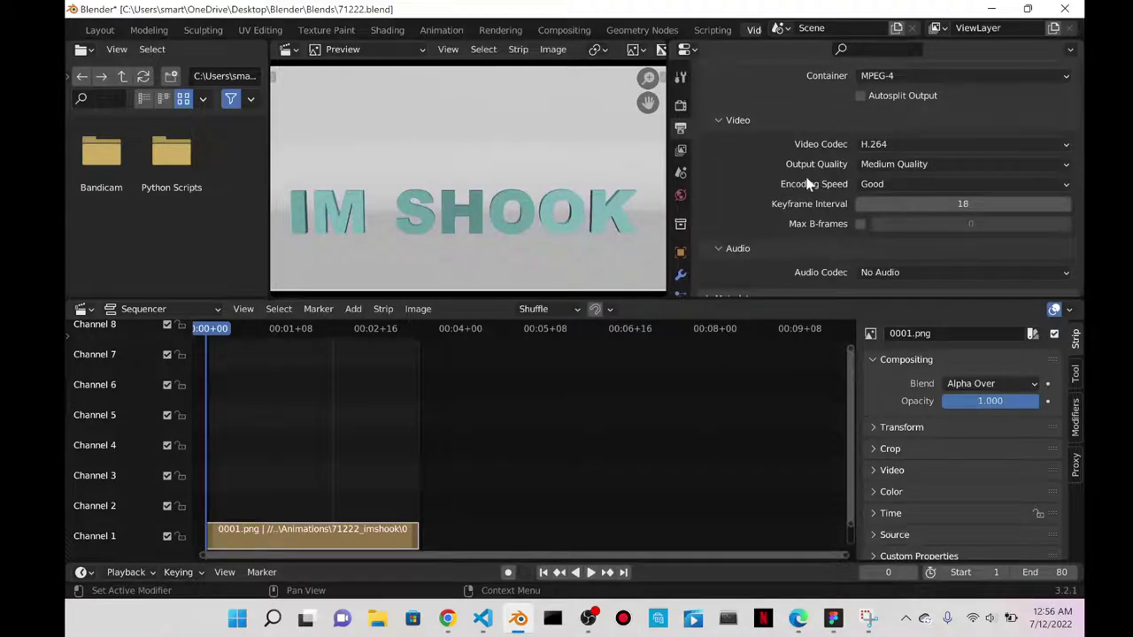
click(899, 164)
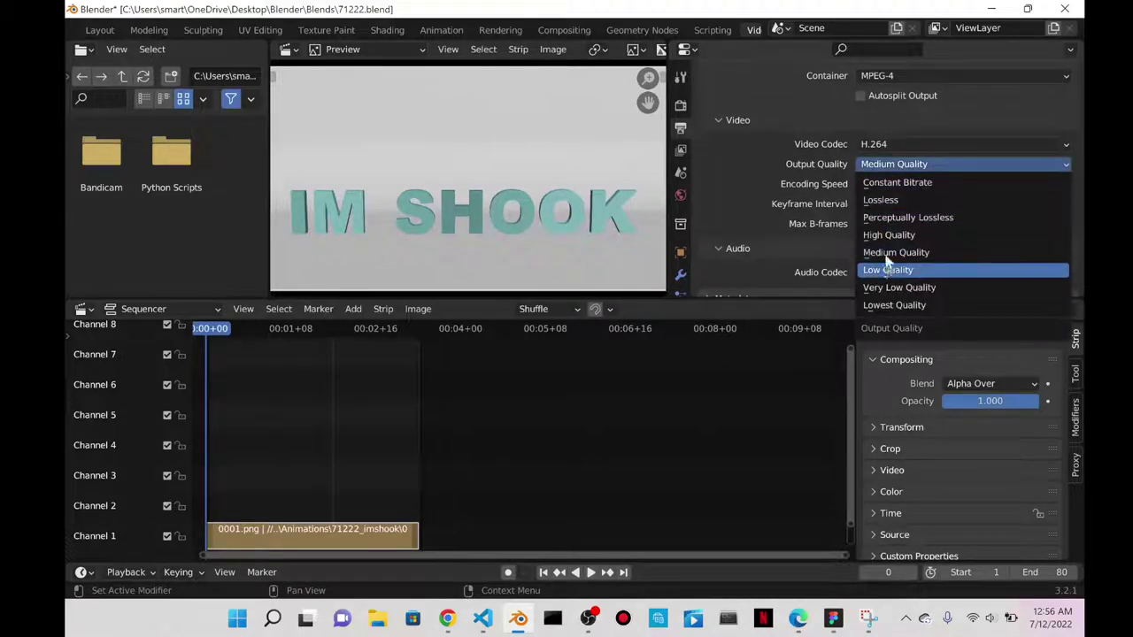
click(888, 235)
drag(669, 107, 847, 107)
scroll(921, 253, down, 1)
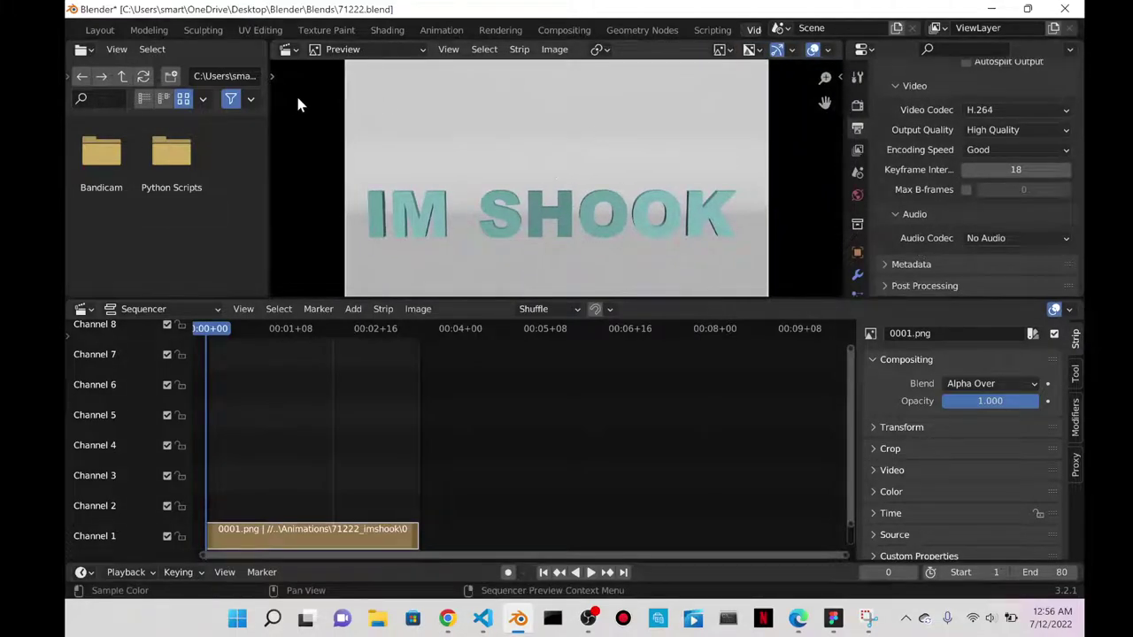
- Save the project and render the sequencer's image strip as an animation
scroll(147, 36, up, 5)
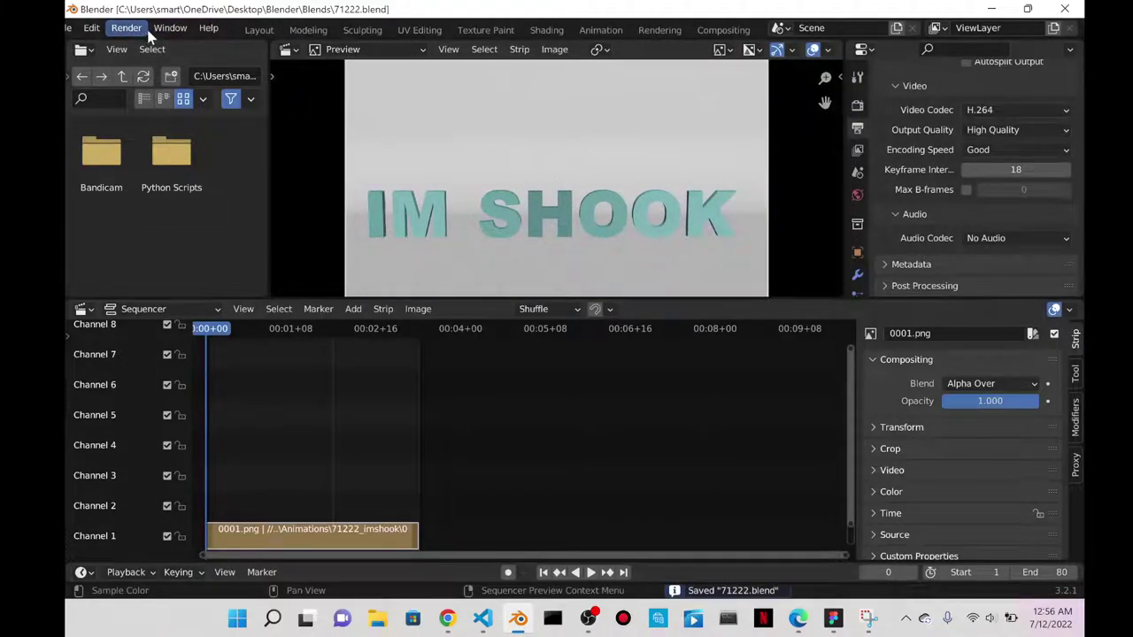
click(148, 30)
click(202, 62)
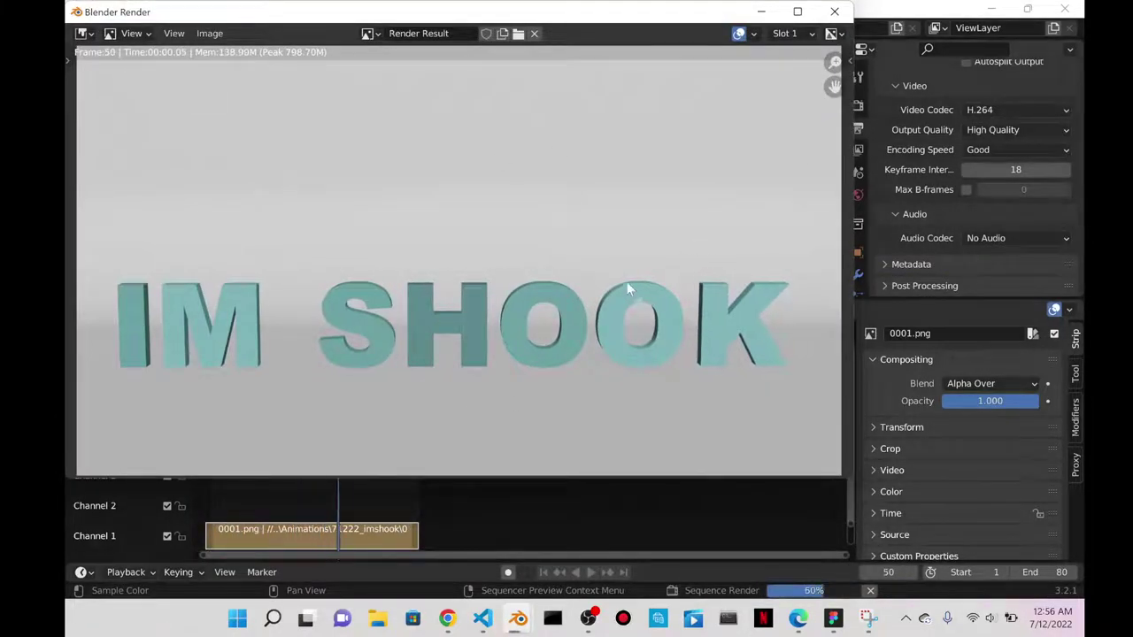
- Switch to File Explorer and open the video folder inside Desktop\Blender\Animations\71222_imshook
click(378, 618)
click(126, 144)
click(269, 142)
double_click(268, 142)
double_click(263, 140)
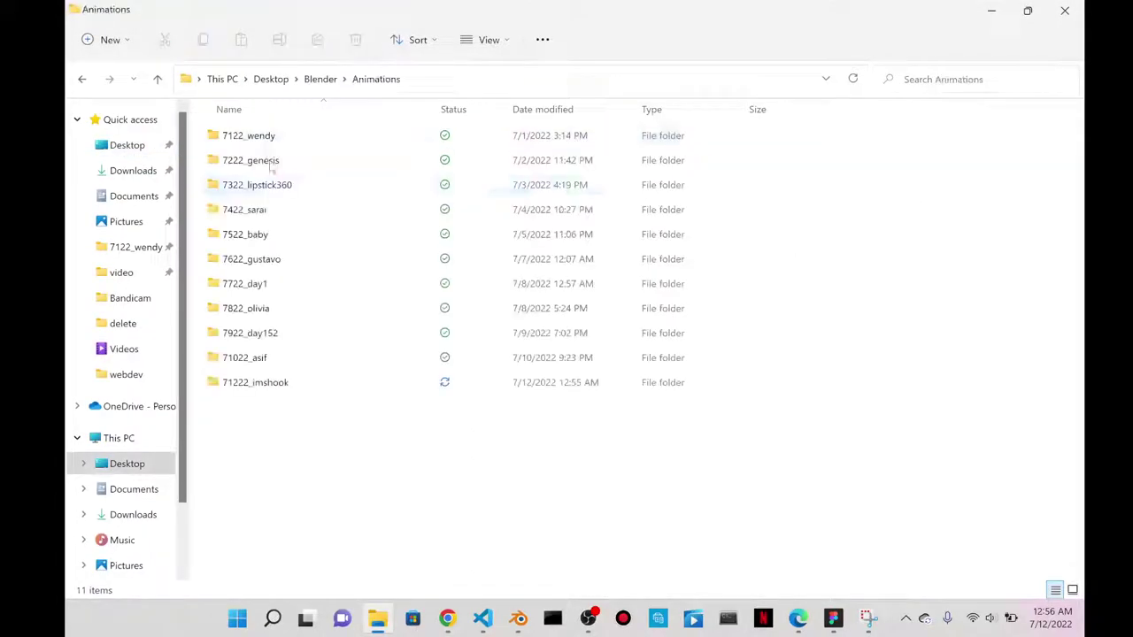
double_click(266, 381)
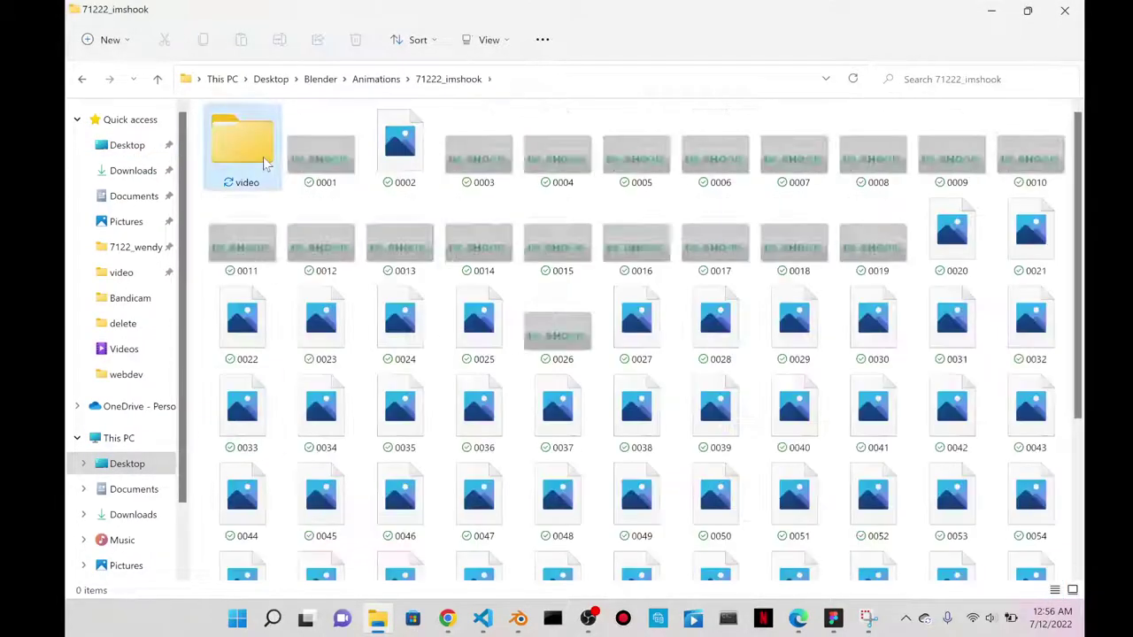
double_click(246, 152)
- Play the rendered video 0001-0080 twice, and close the player and the folder window
double_click(276, 134)
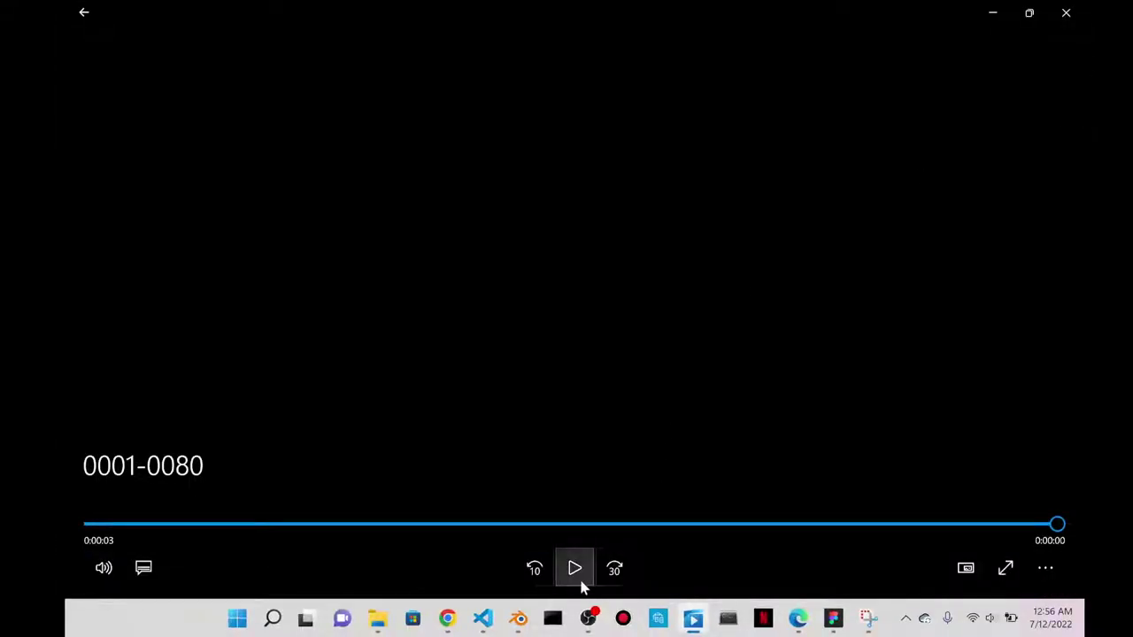
click(577, 569)
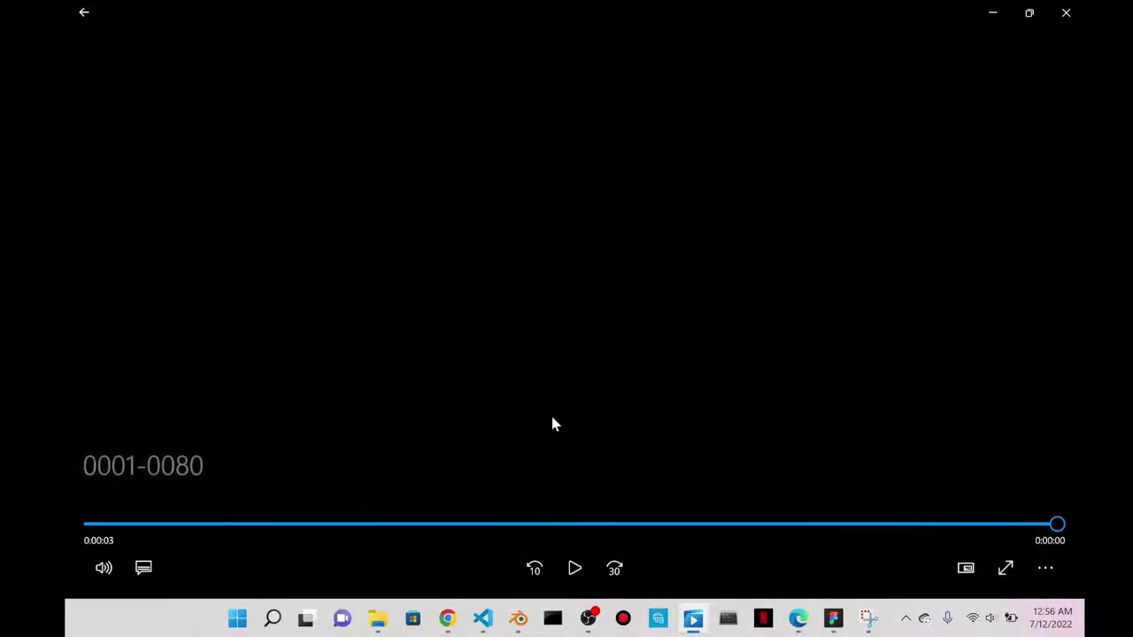
click(1066, 12)
click(1066, 10)
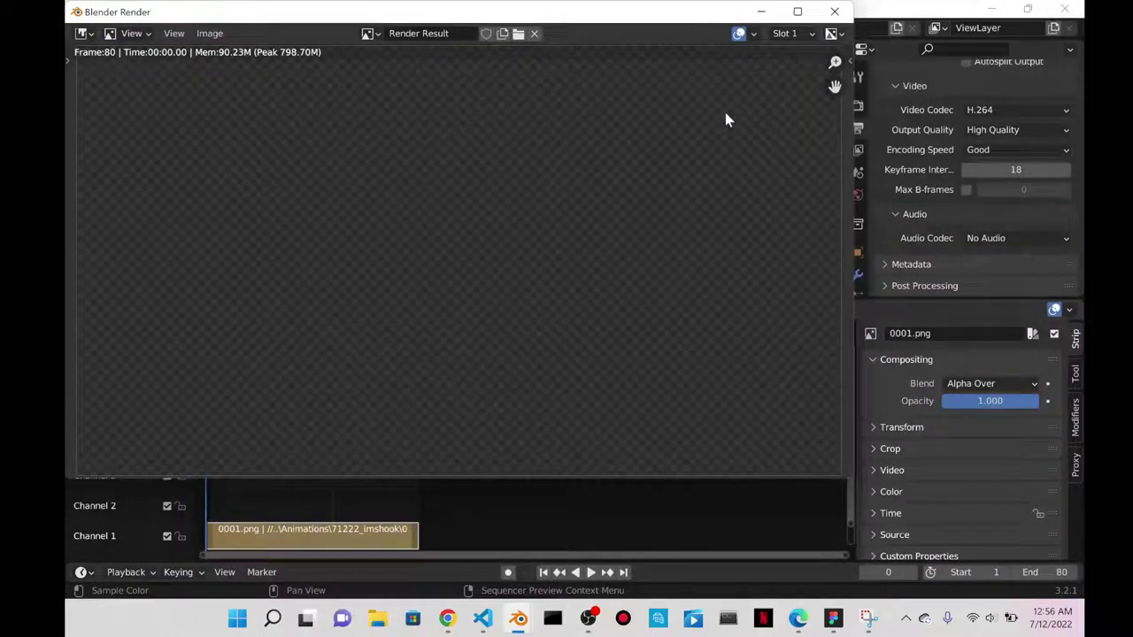
- Close the render window and Blender, and switch to OBS Studio
click(835, 12)
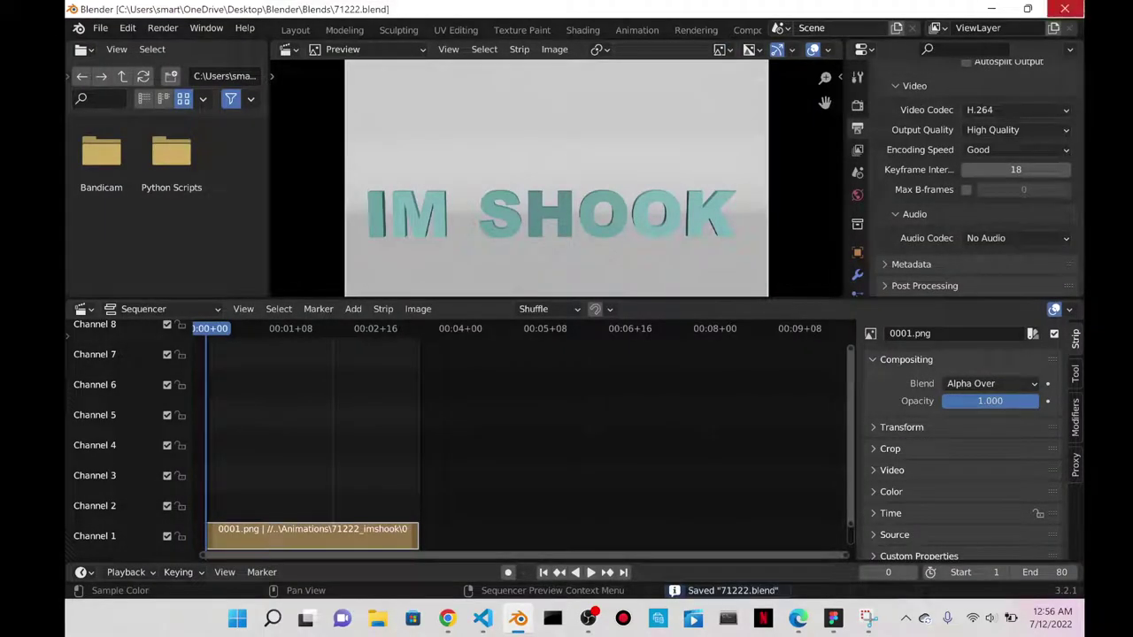
click(1064, 8)
click(587, 616)
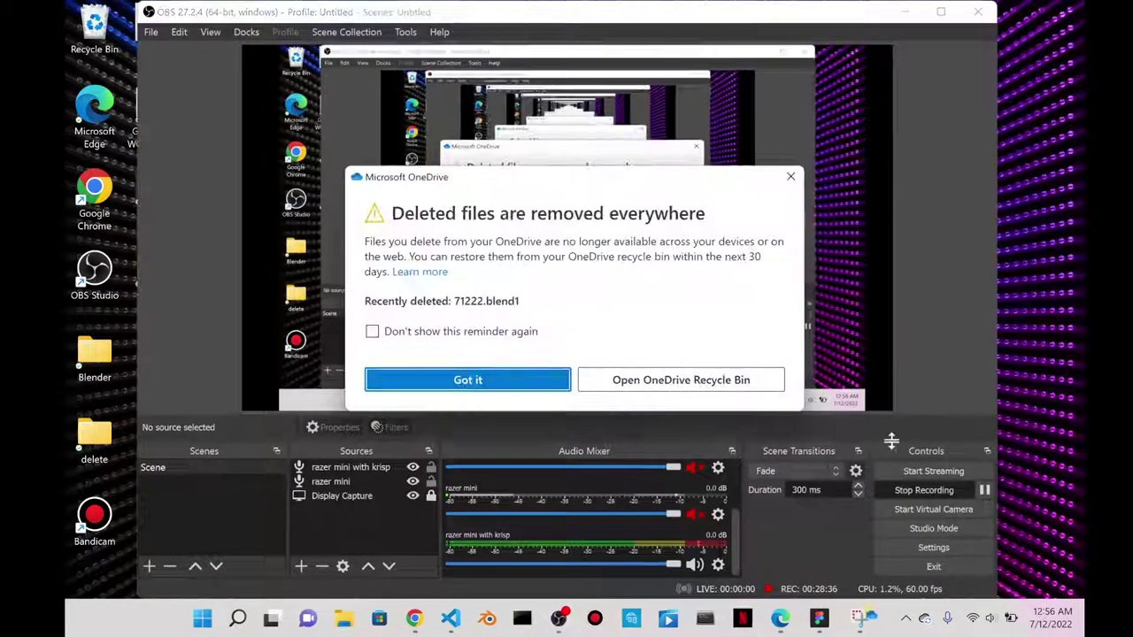